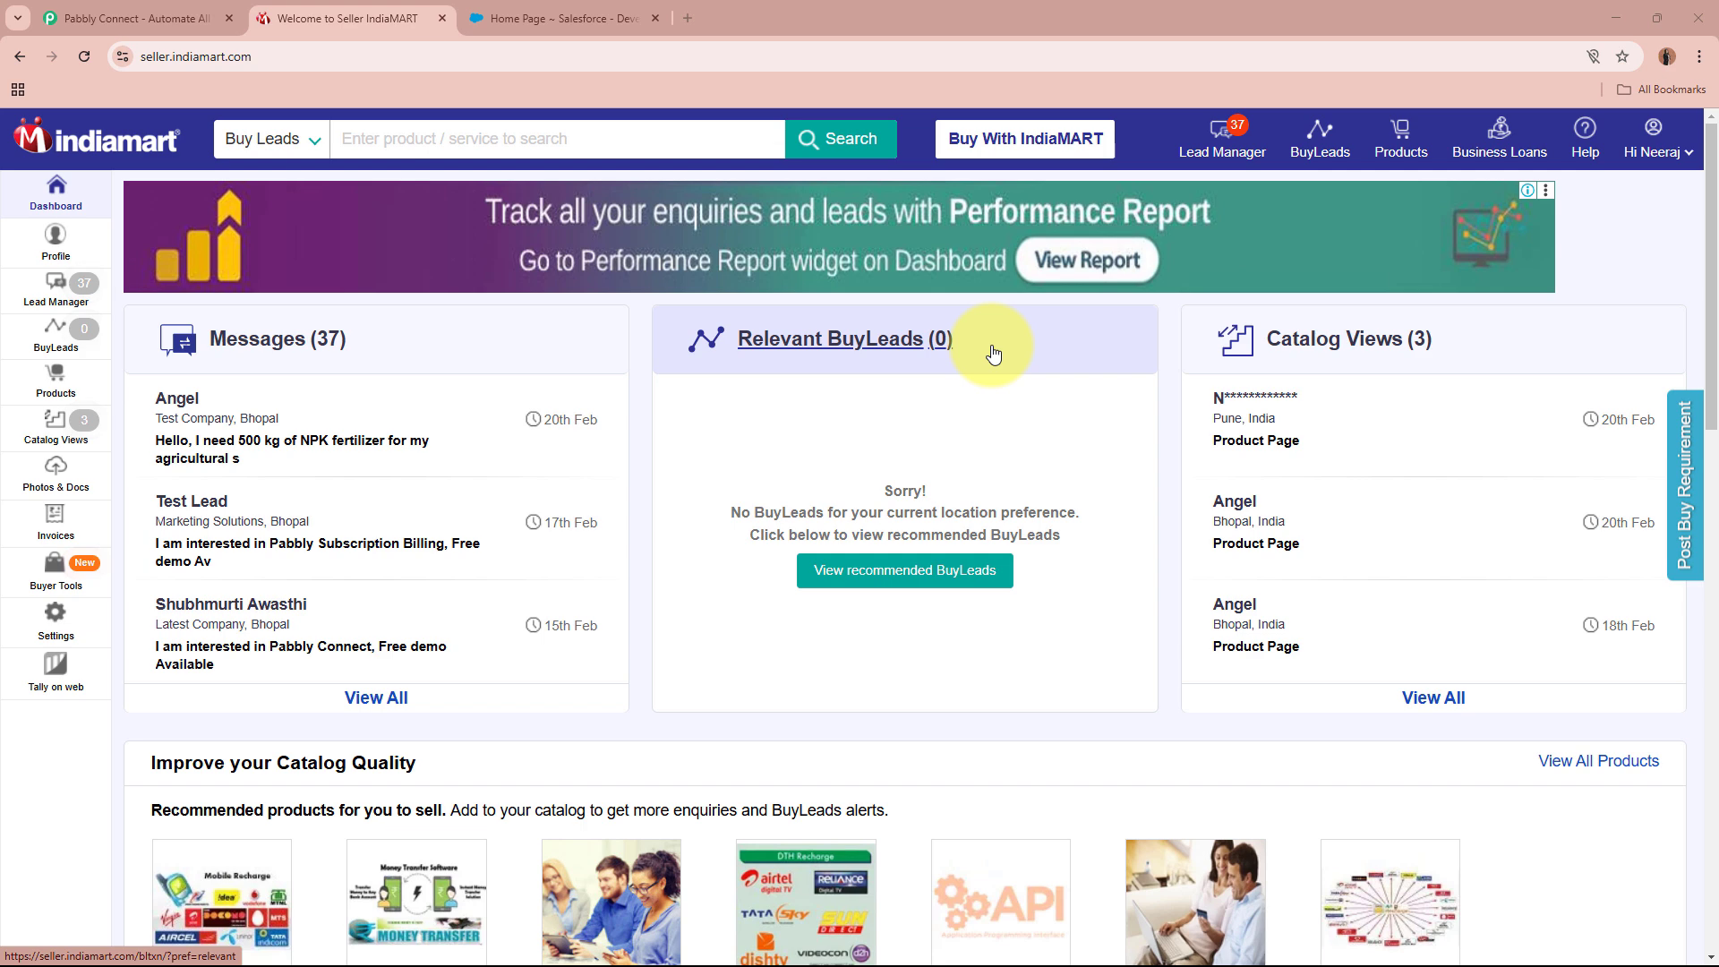
click(573, 17)
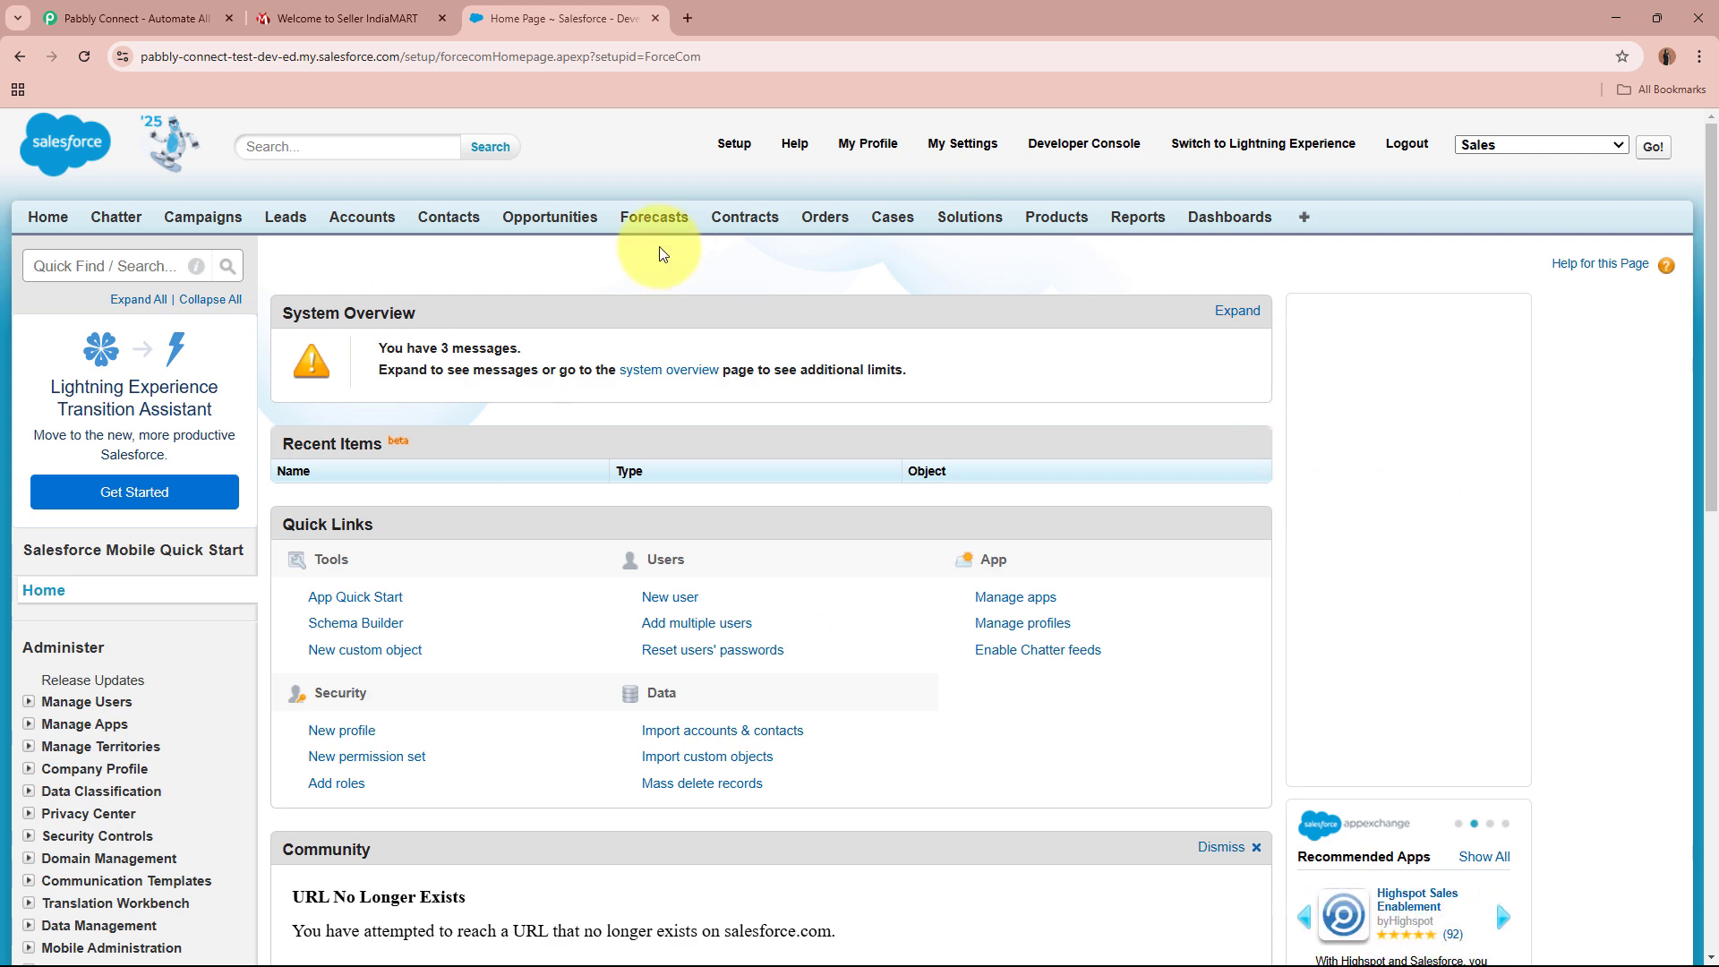
click(349, 10)
click(545, 20)
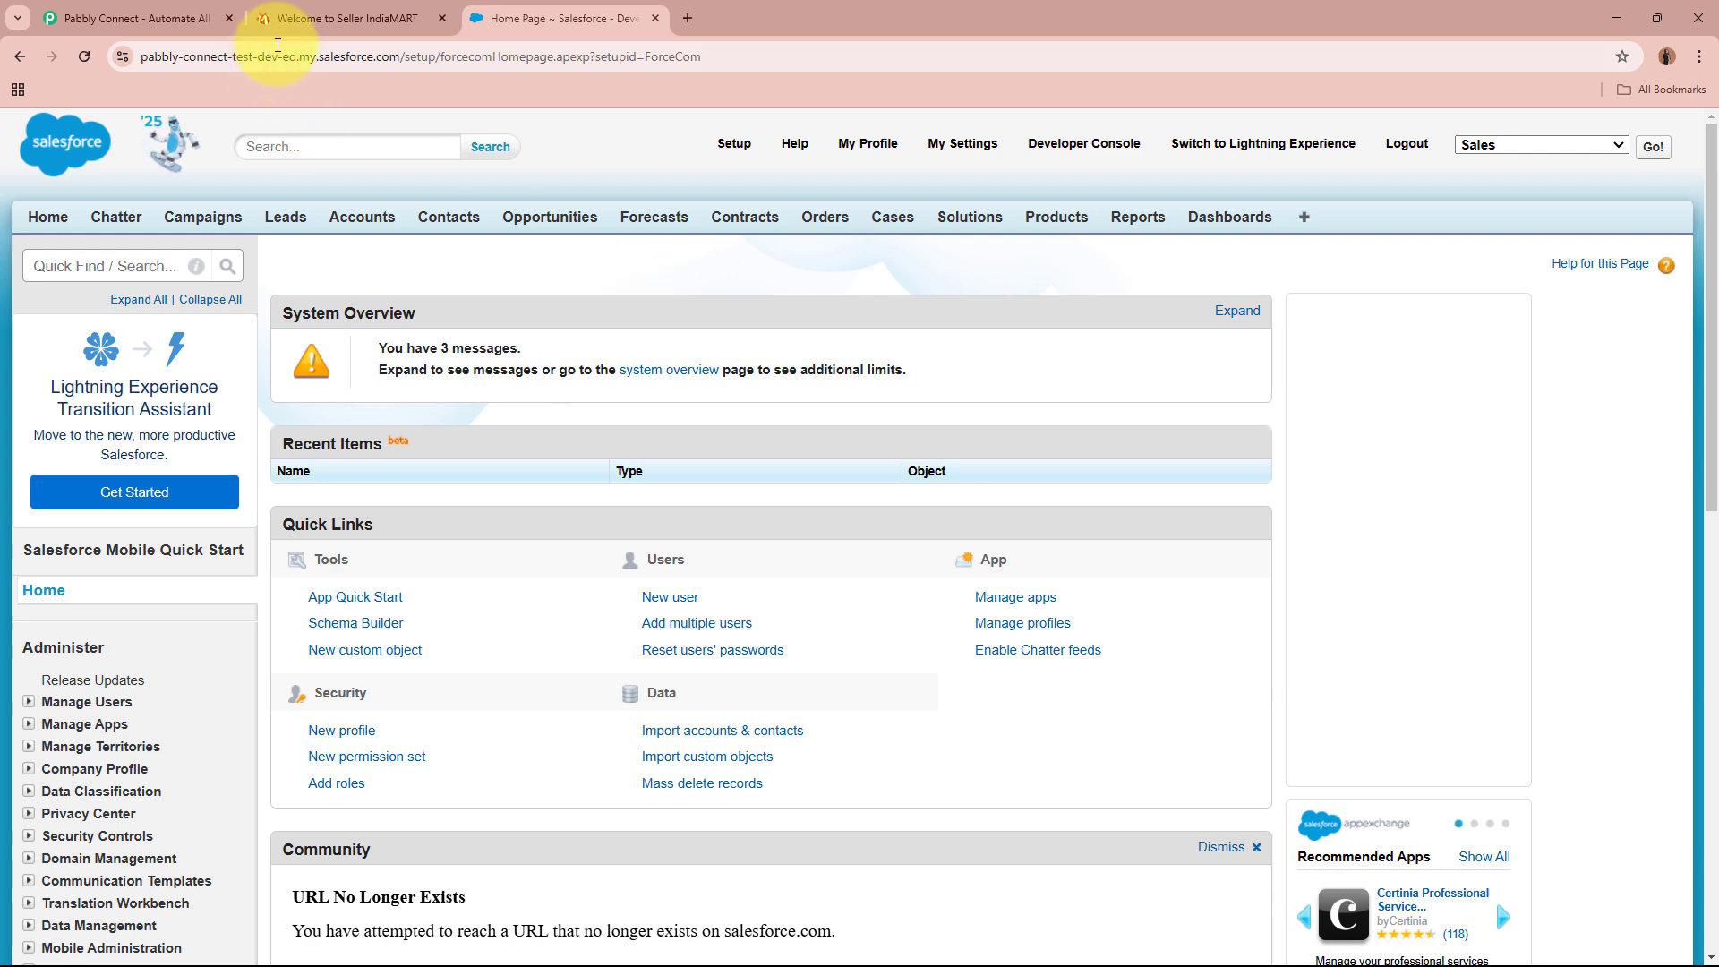
click(339, 16)
click(617, 16)
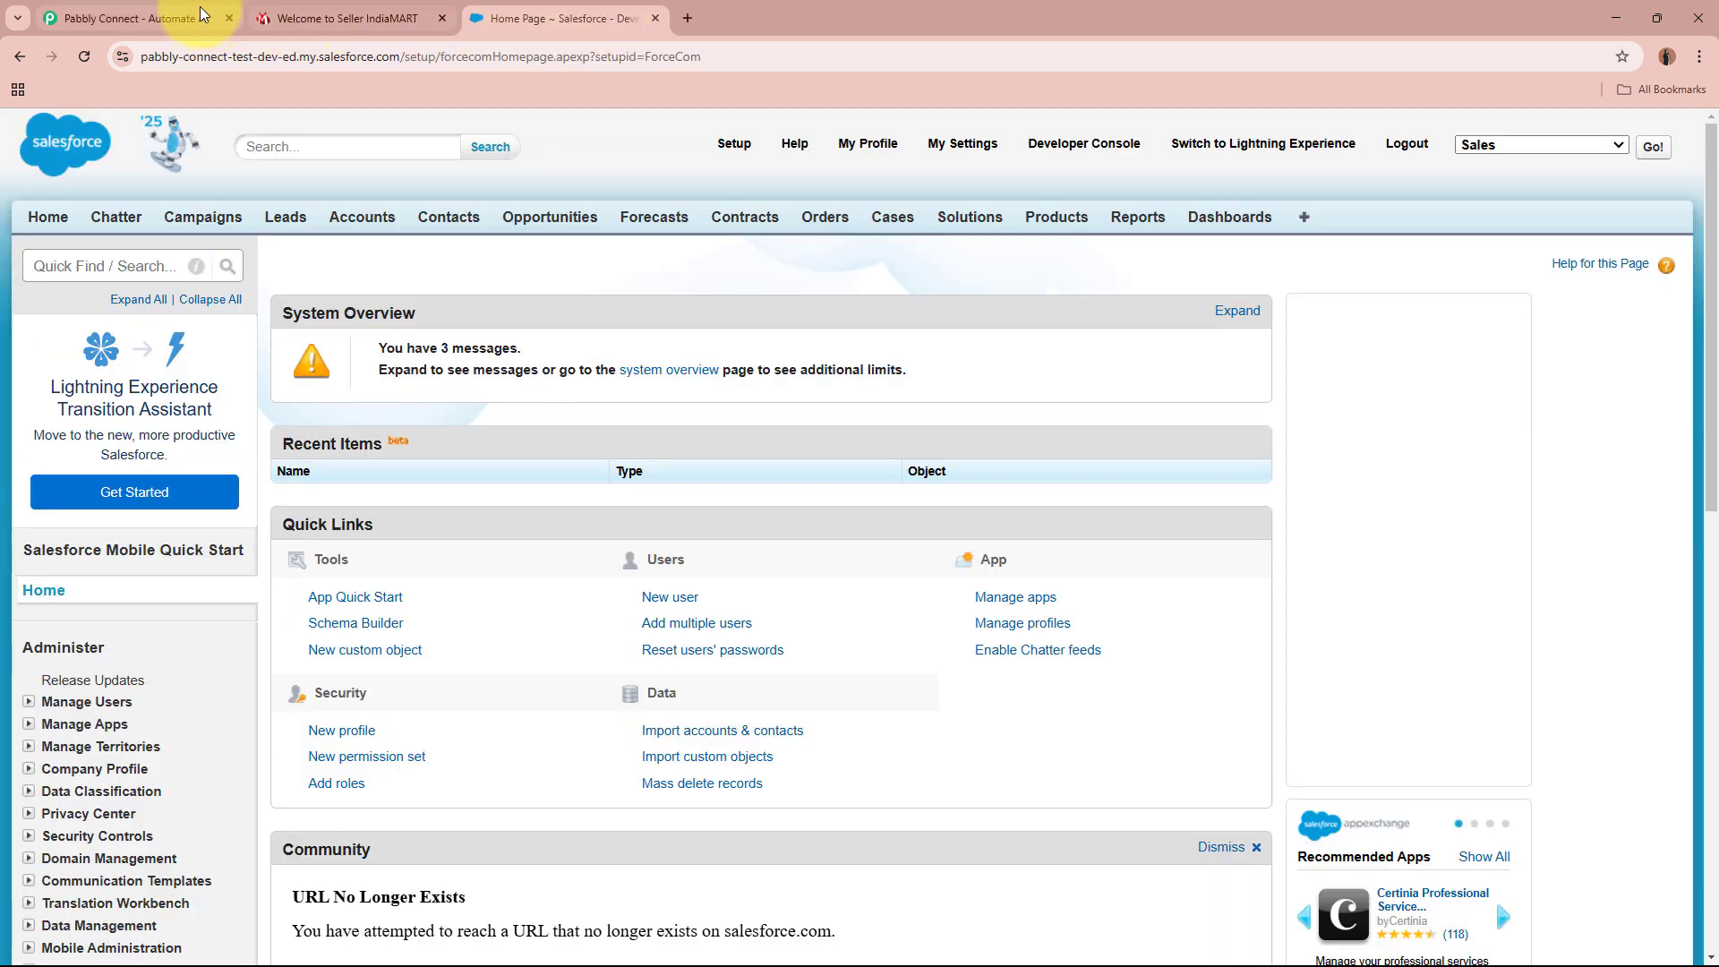
Step: Switch to the Pabbly Connect website and dismiss the limited-time lifetime offer
click(170, 18)
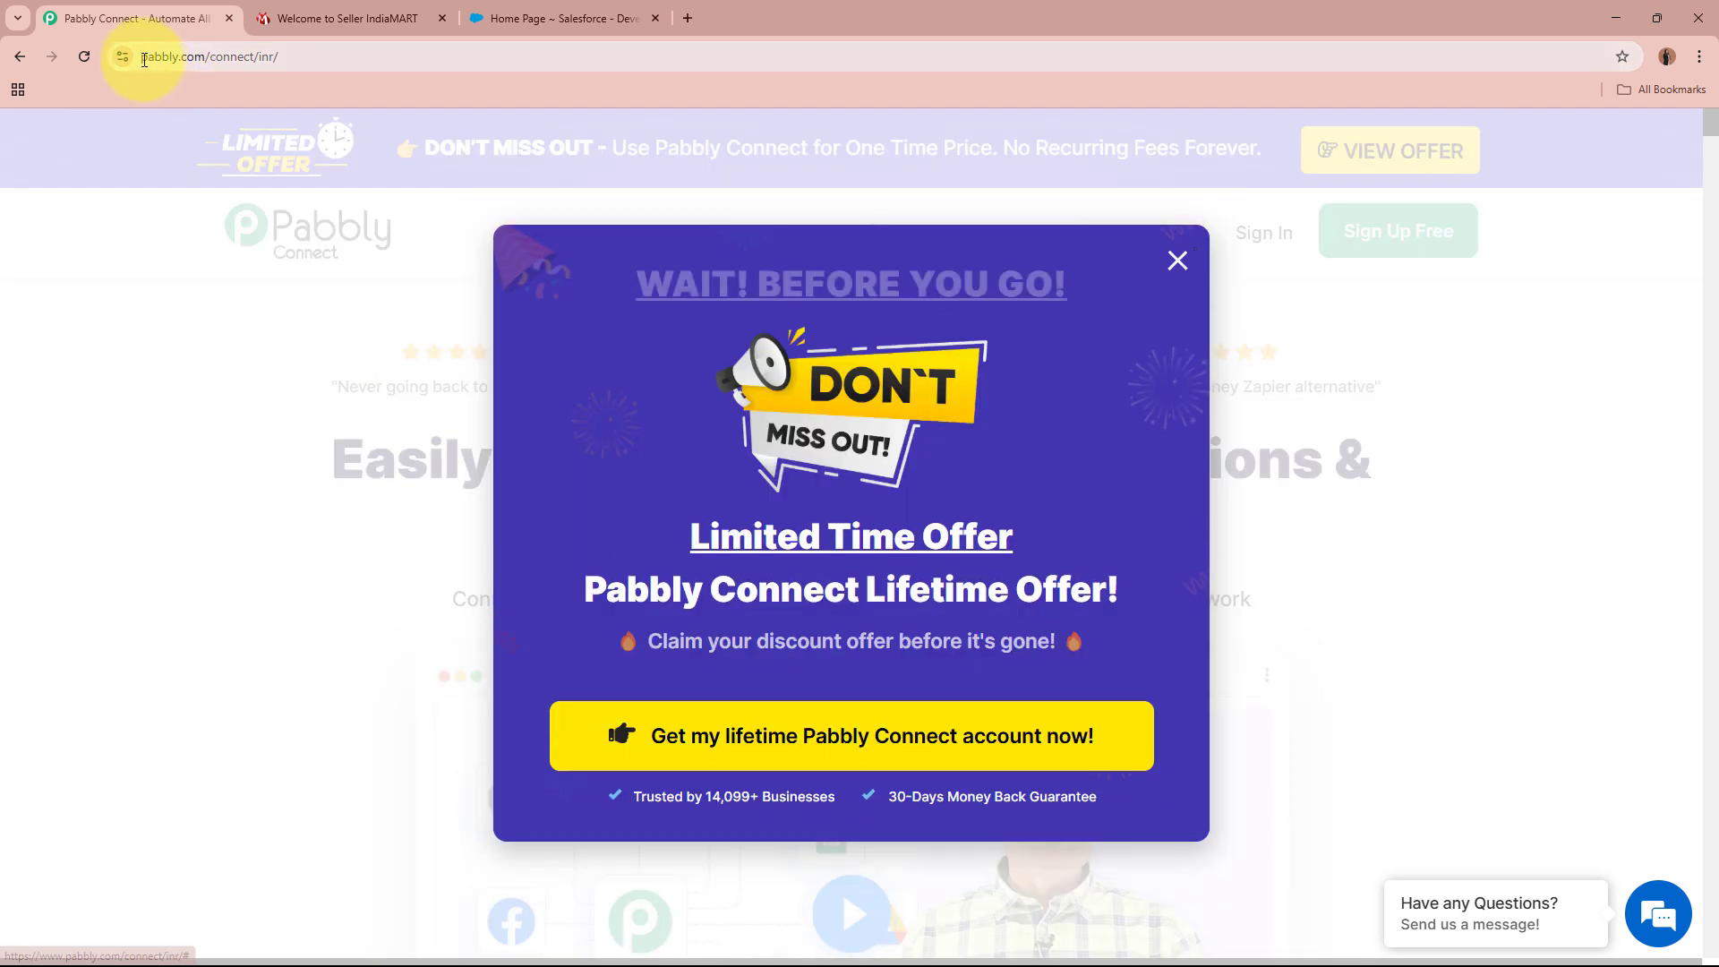
click(143, 59)
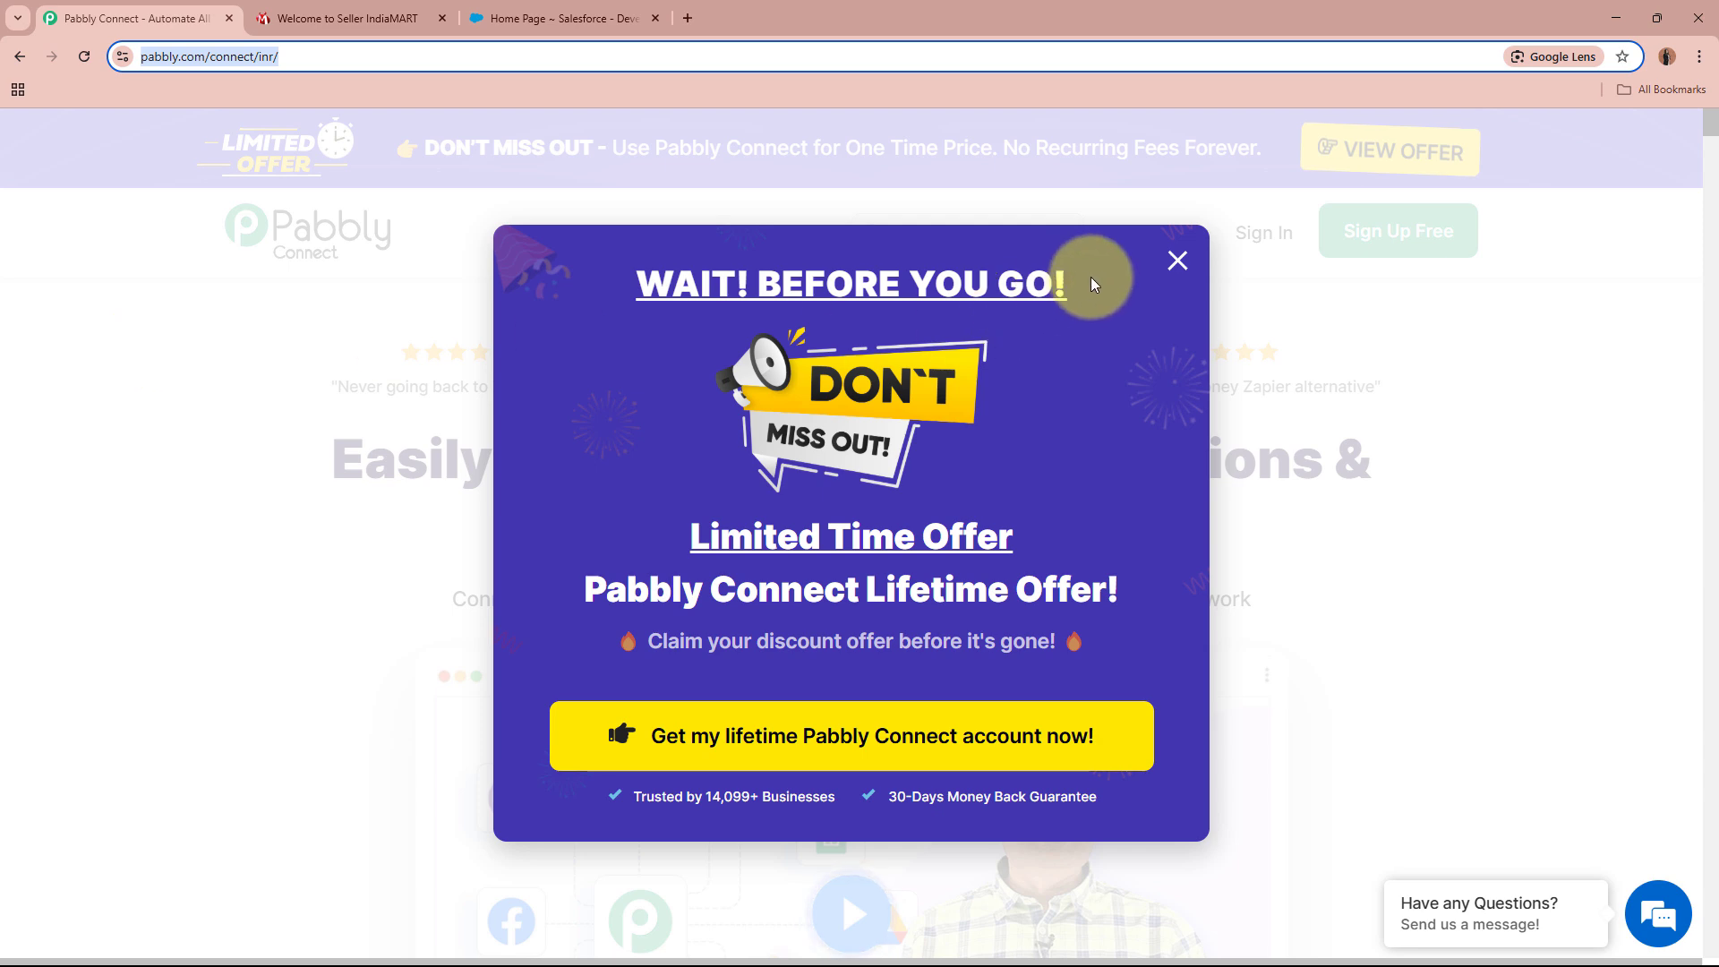
click(1173, 260)
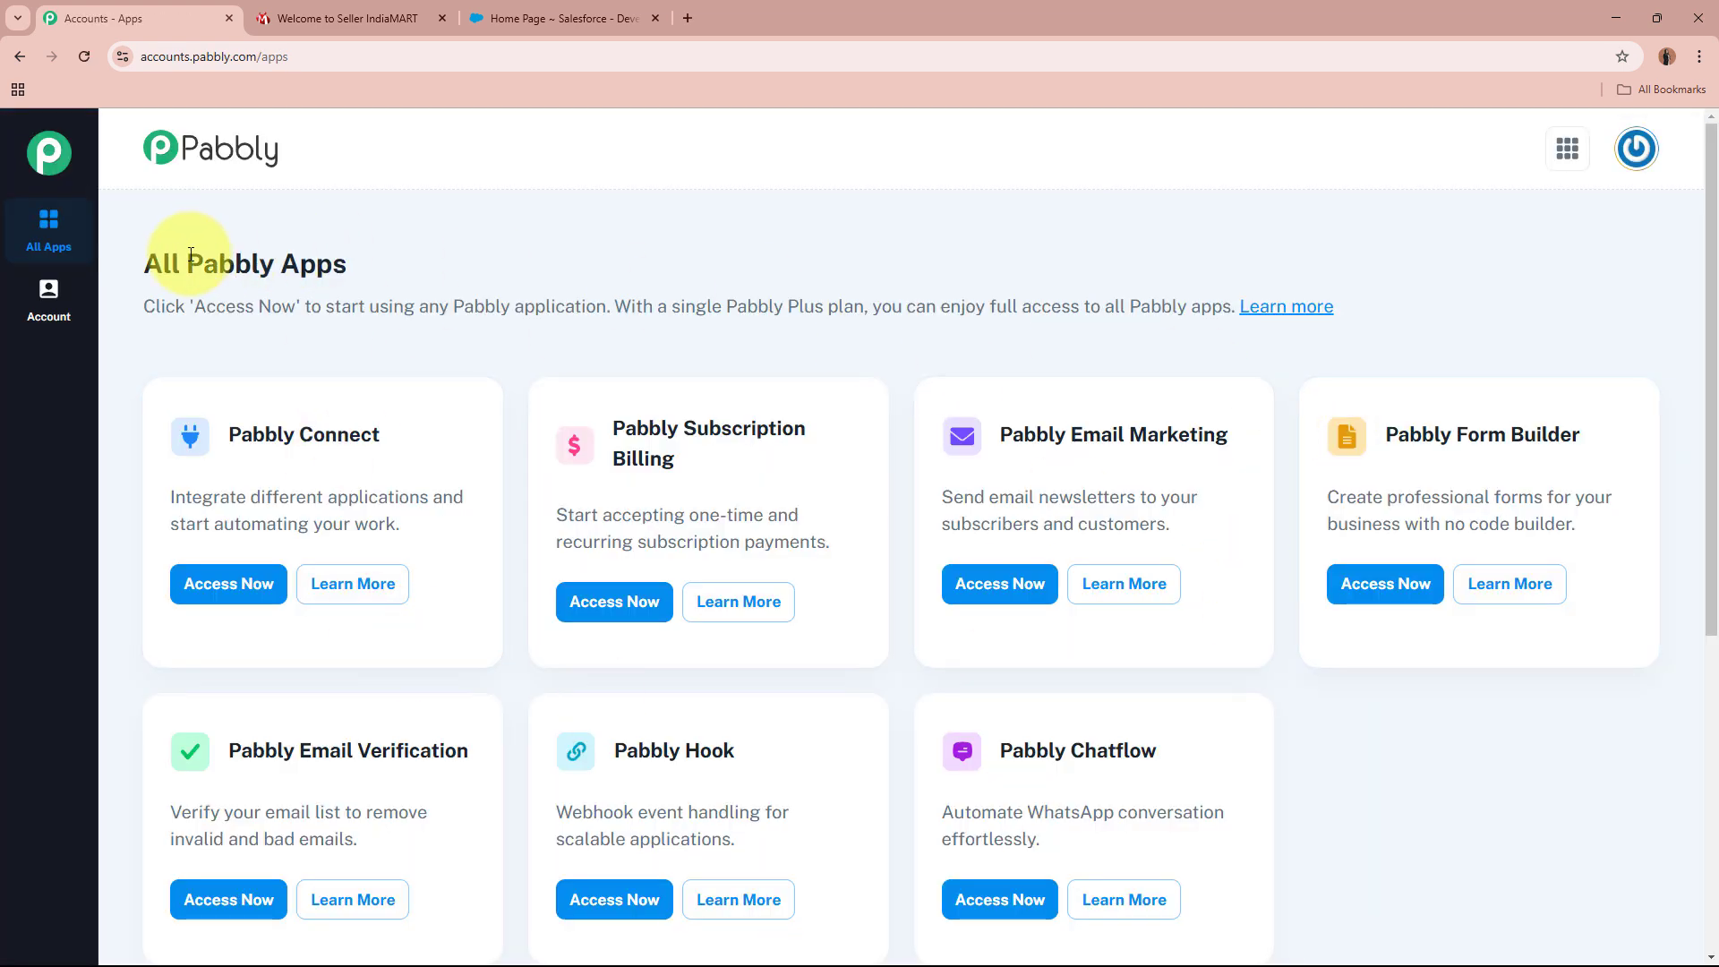
Step: Access the Pabbly Connect application from the list of all Pabbly apps
drag(134, 270, 388, 270)
click(391, 275)
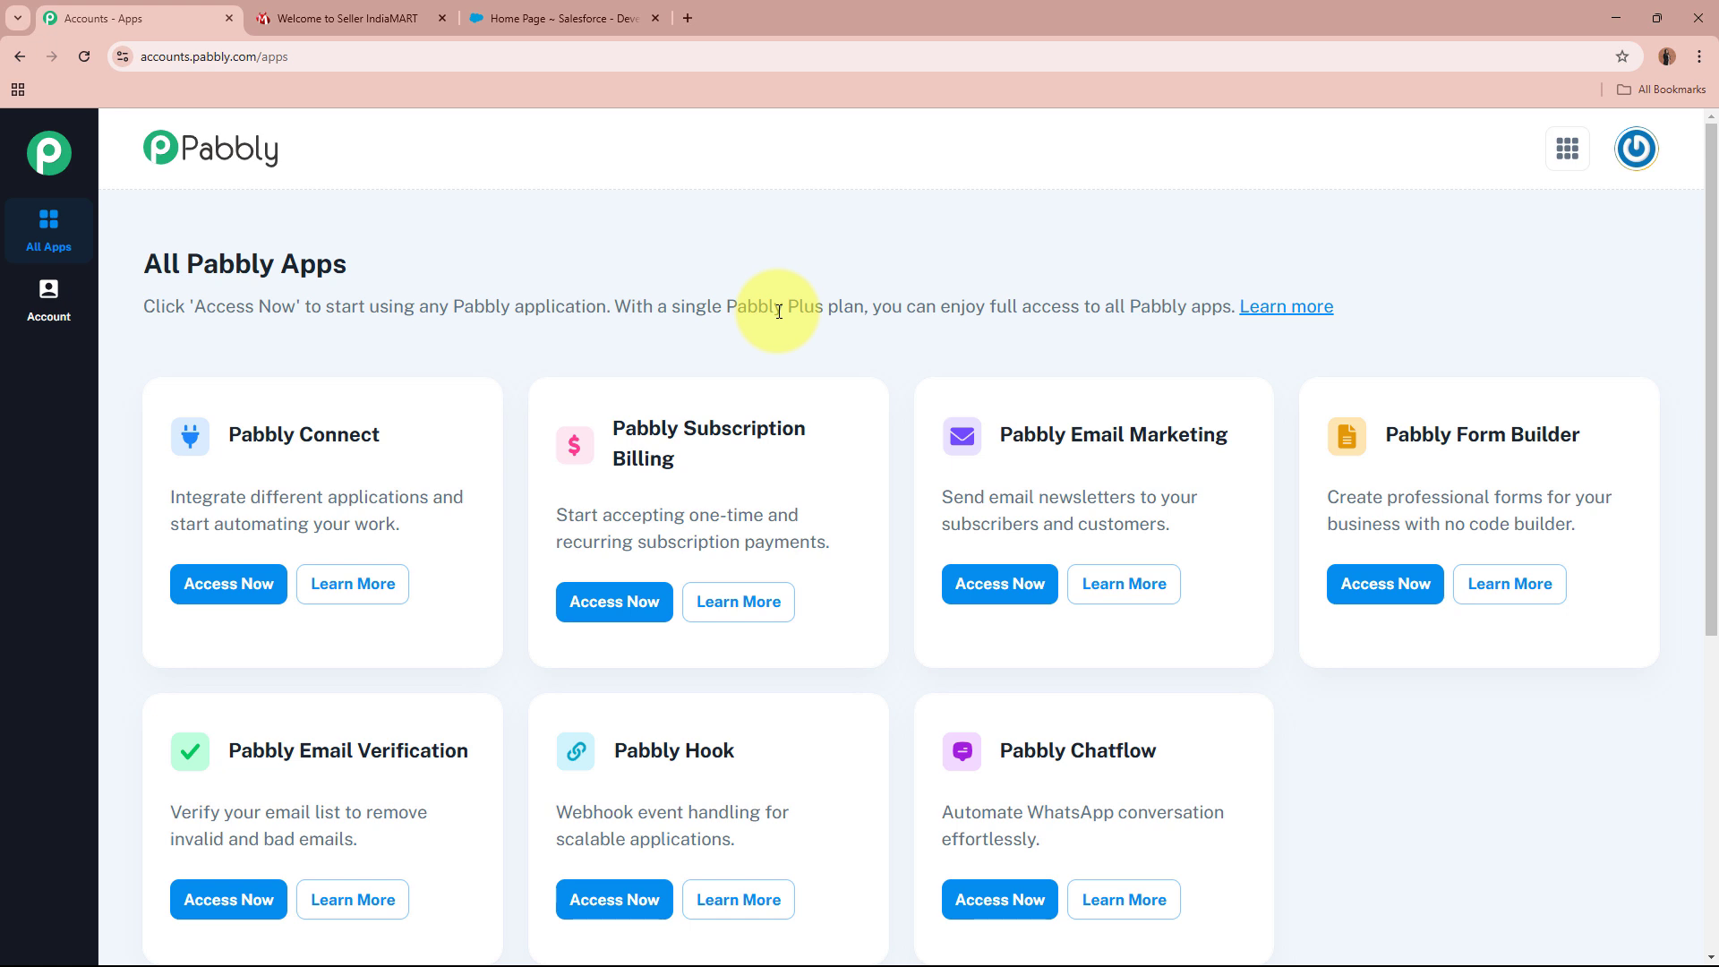
drag(230, 438, 398, 443)
click(398, 443)
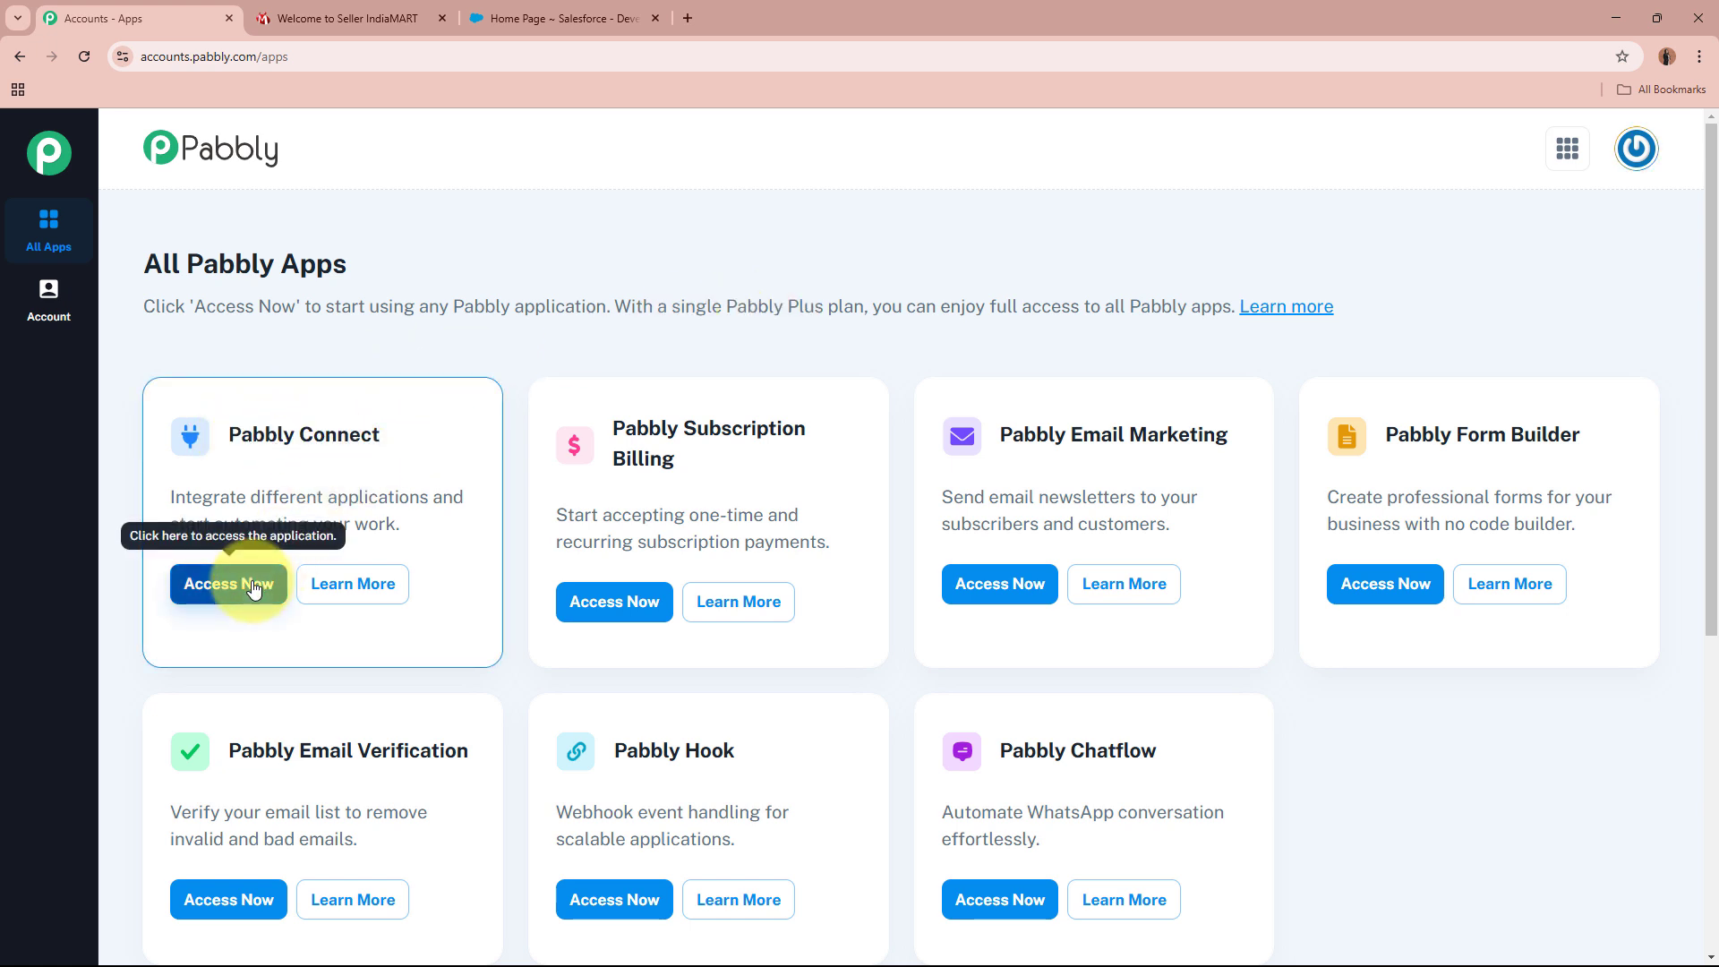
click(224, 584)
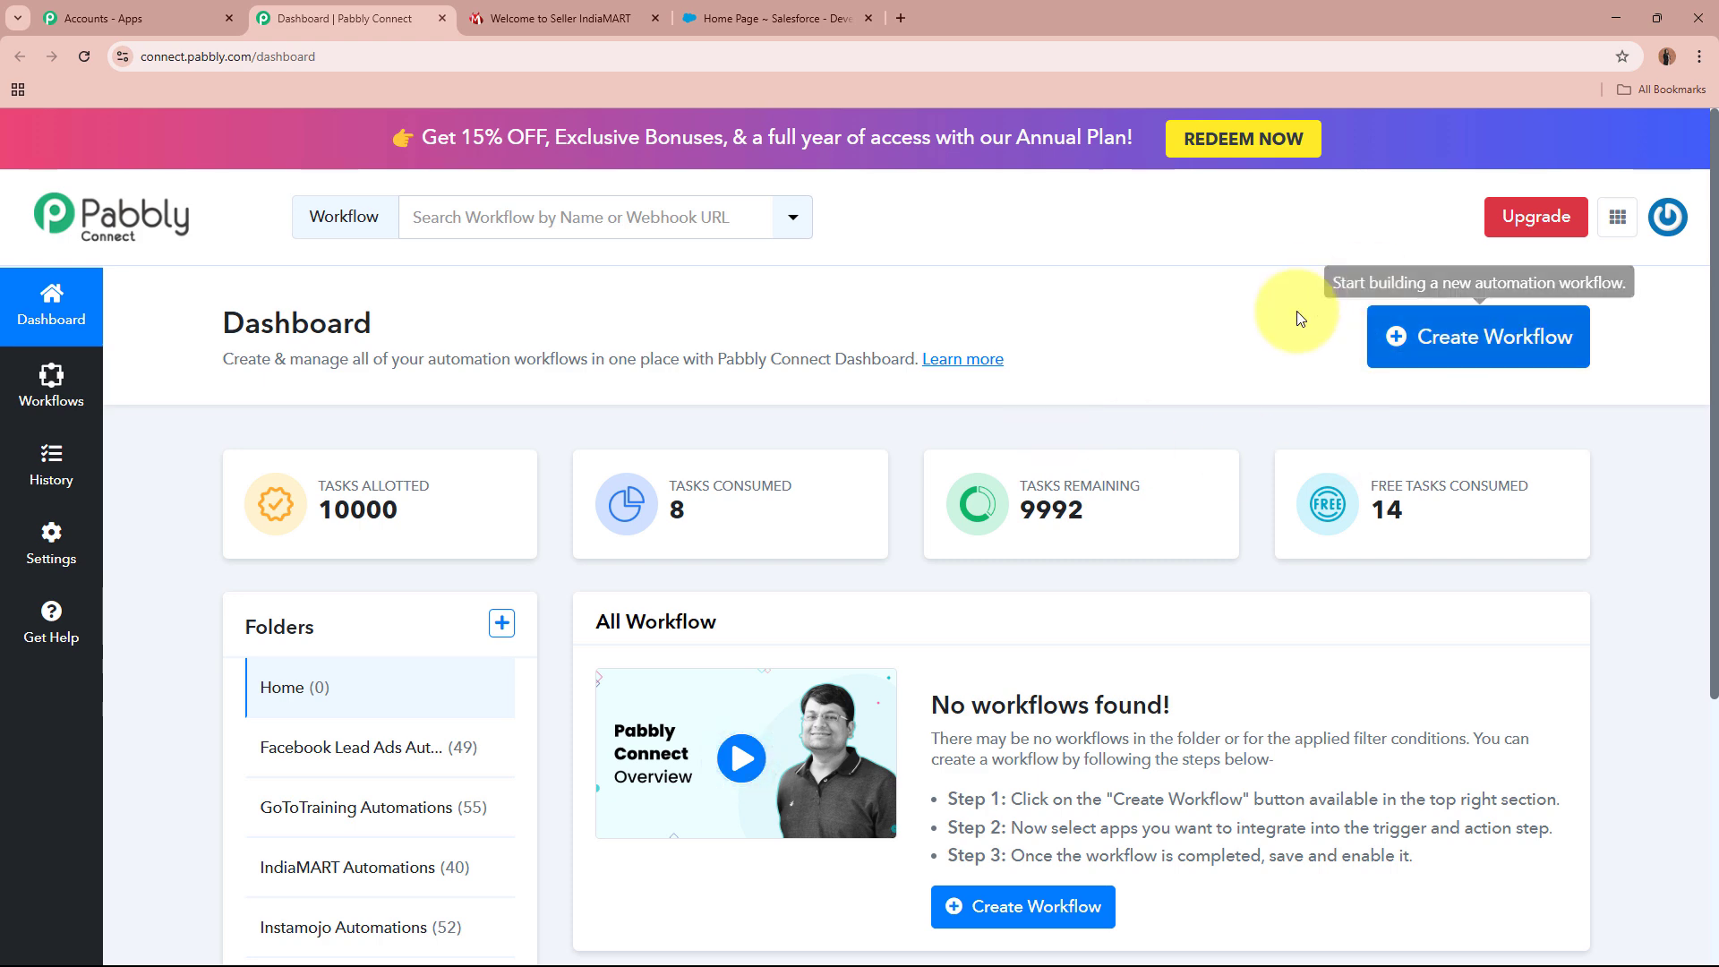
Step: Start a new workflow and name it "Add IndiaMART Leads / Enquiries to Salesforce for Telecommunication Equipment"
click(1497, 337)
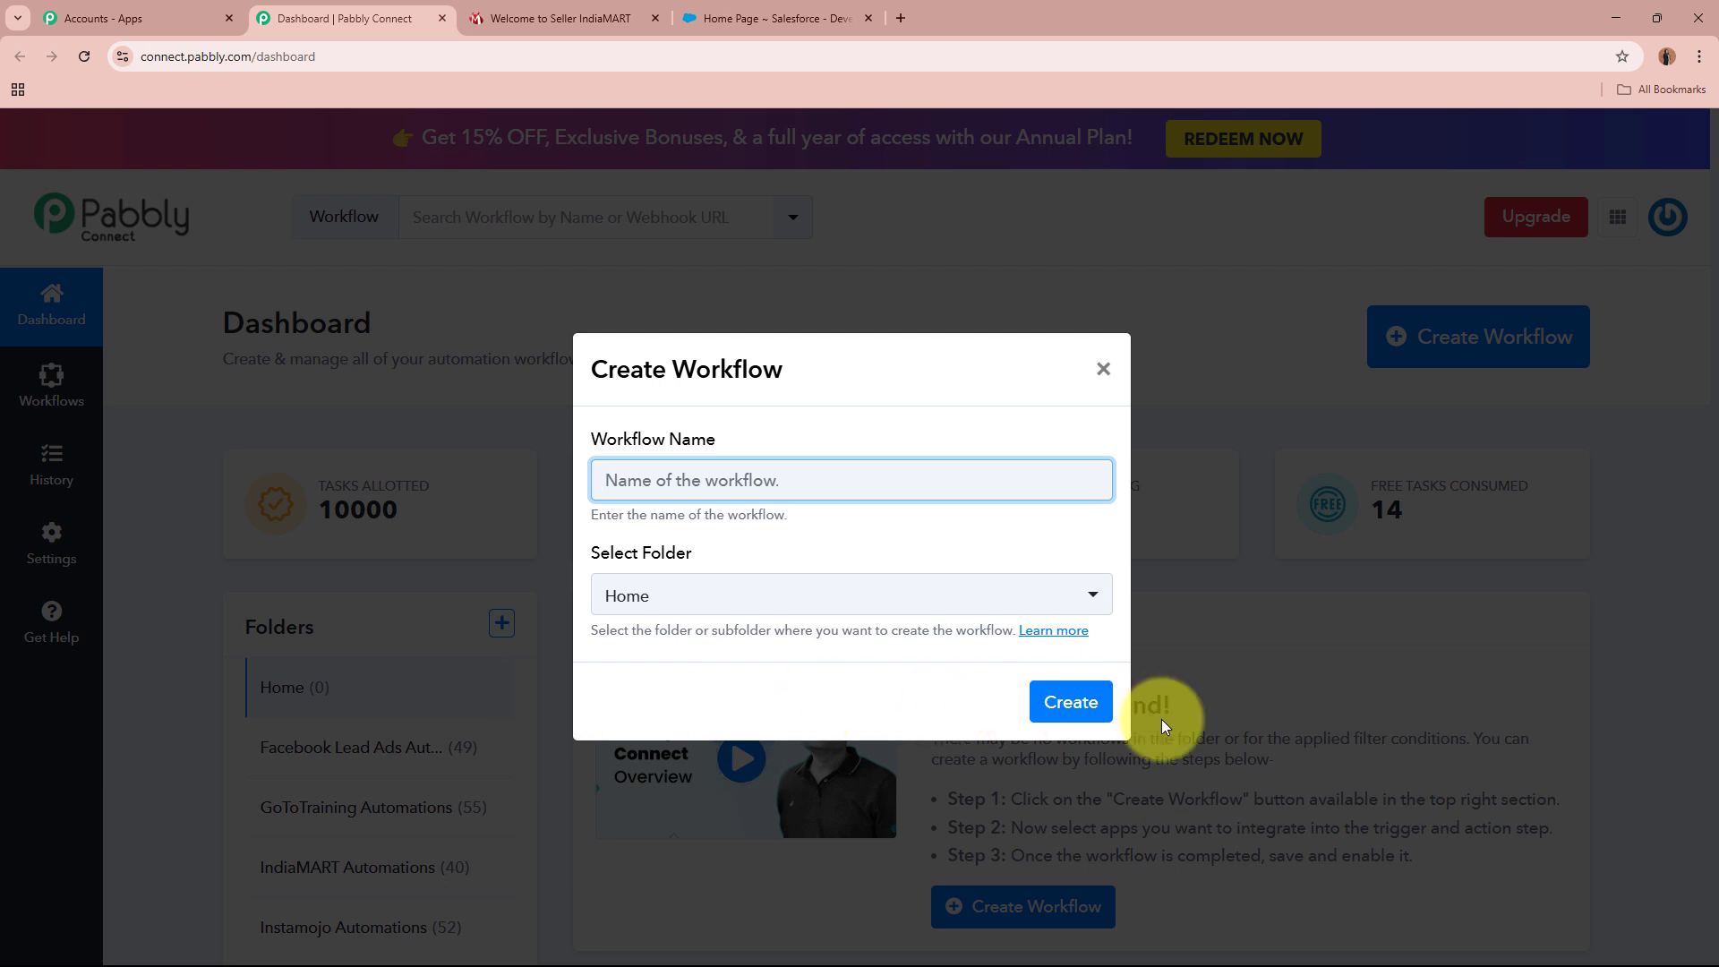
drag(593, 438, 716, 445)
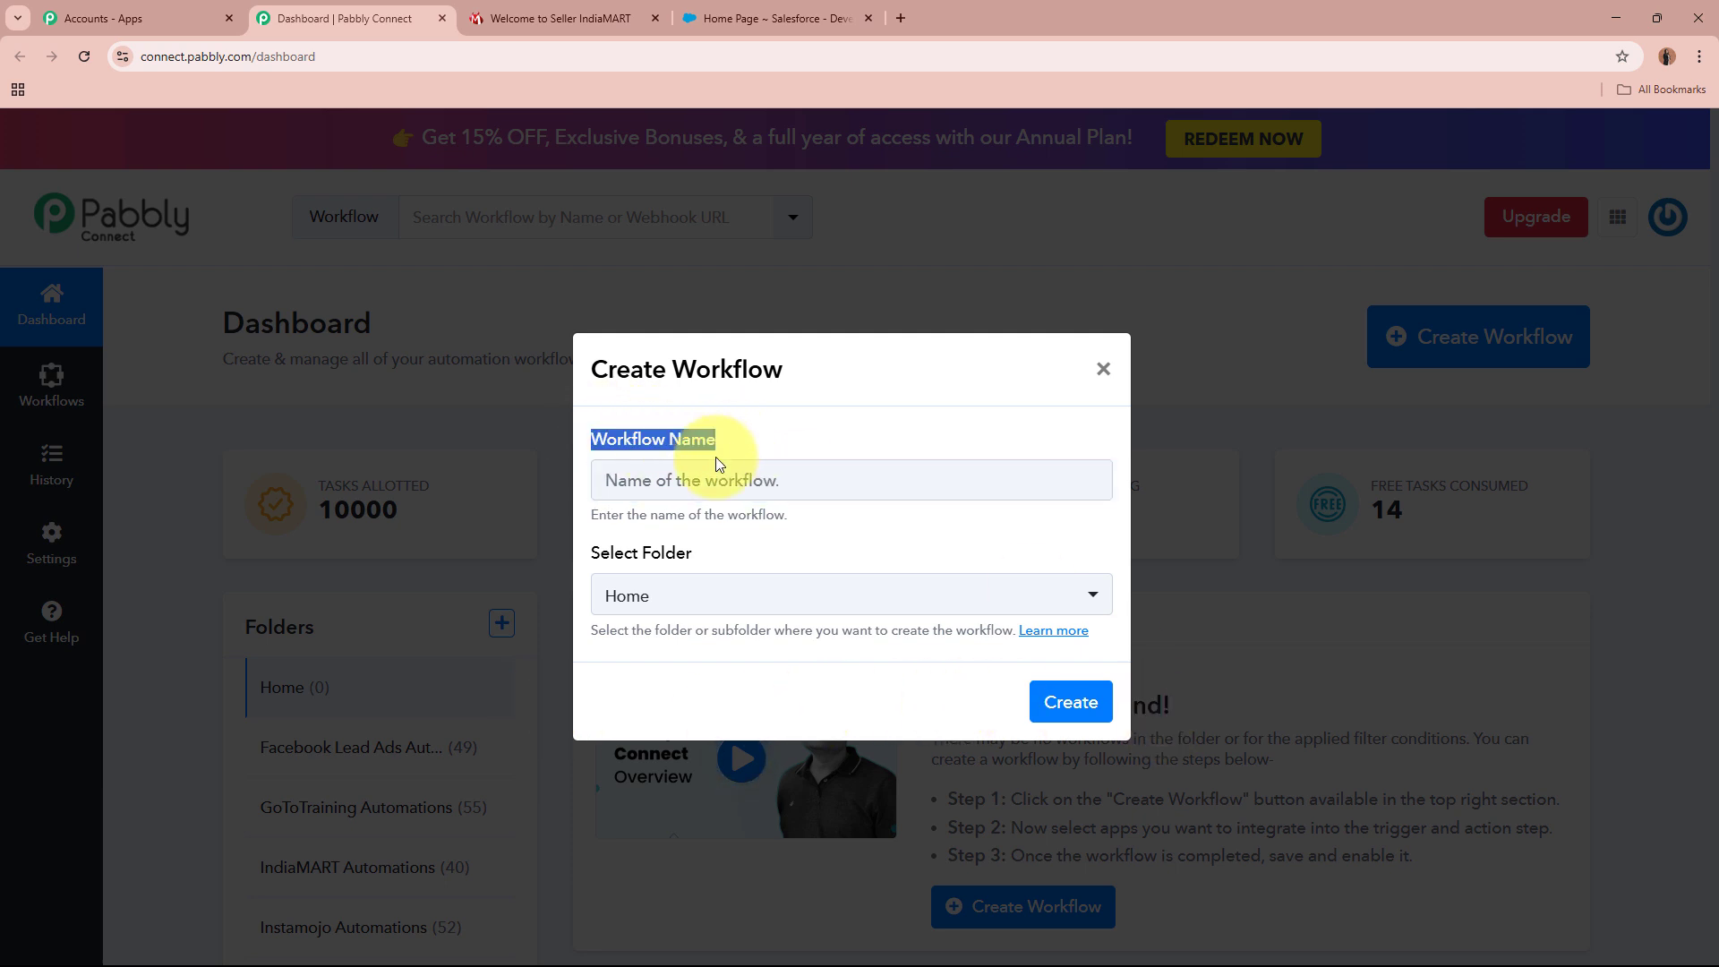
click(612, 555)
drag(615, 560, 710, 549)
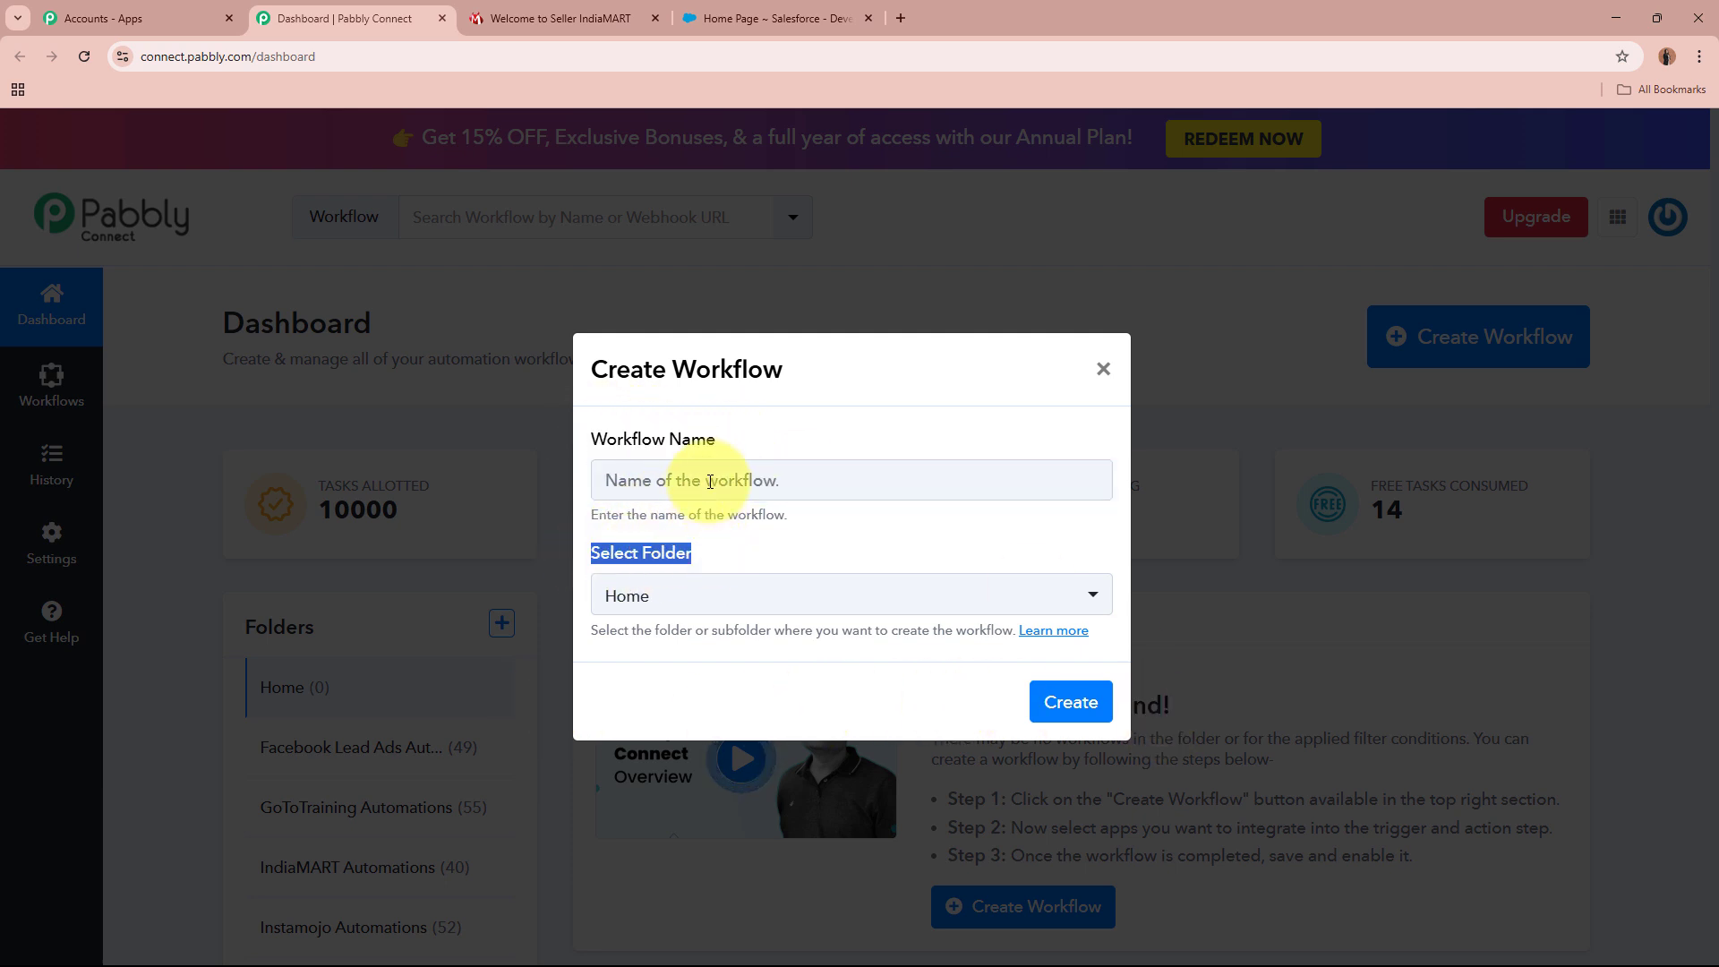
click(683, 479)
text(Add IndiaMART Leads / Enquiries to Salesforce for Telecommunication Equipment)
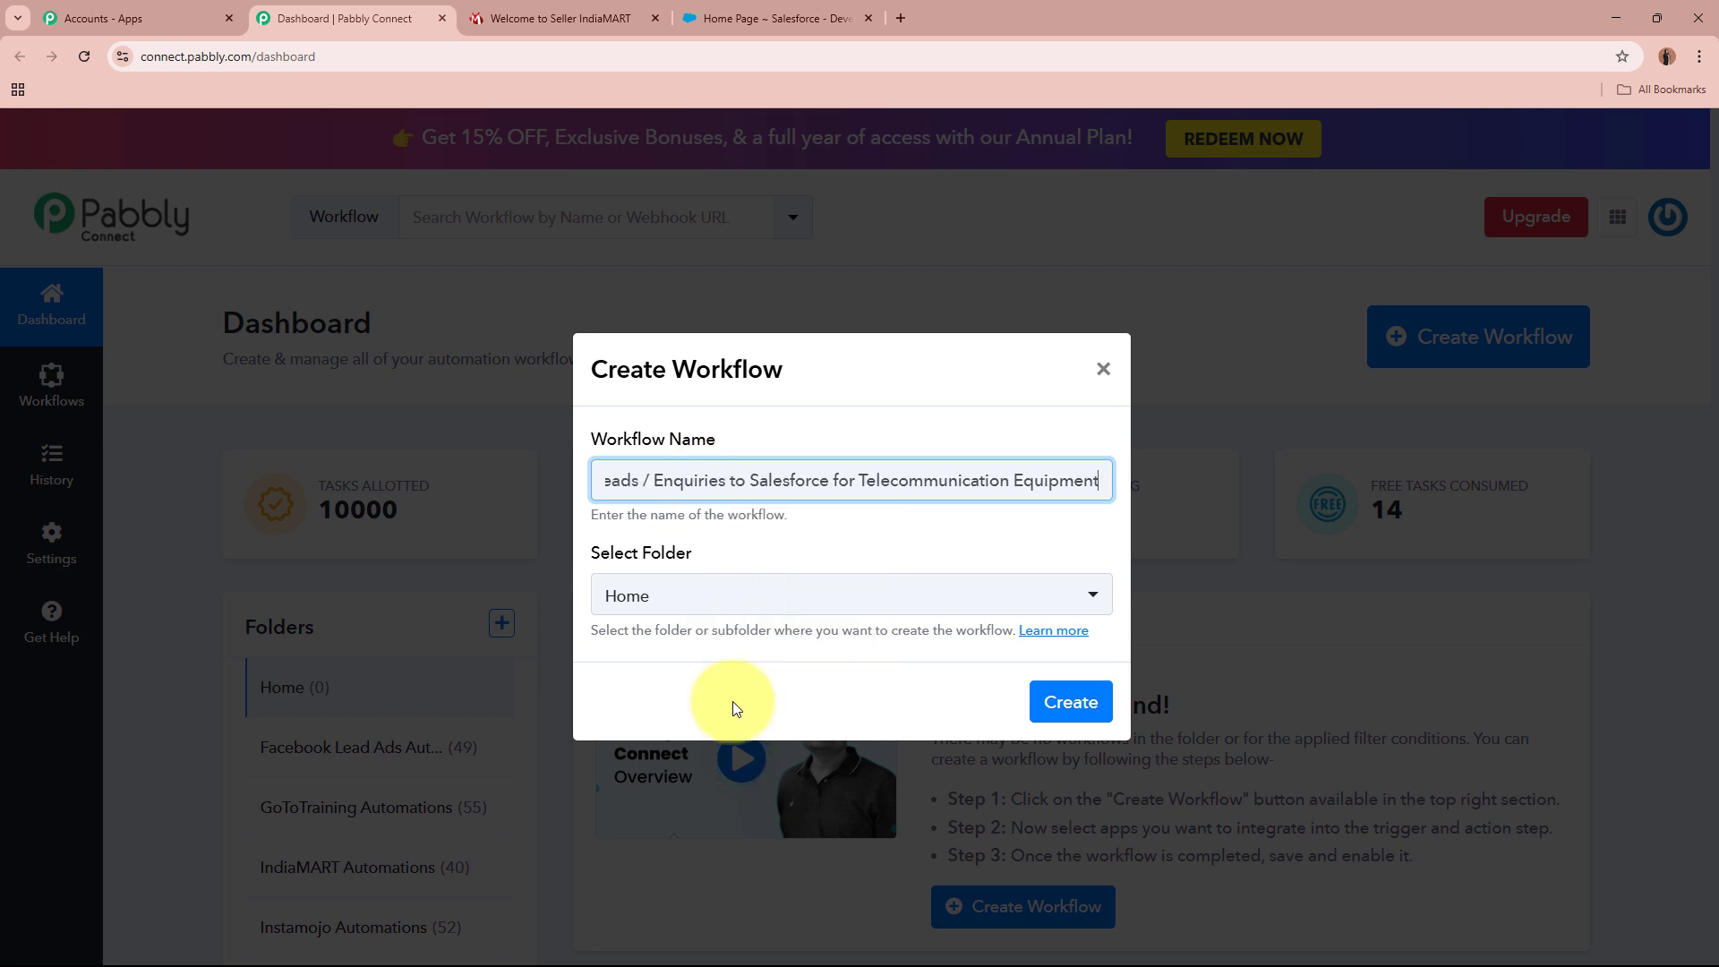
drag(597, 479, 1099, 486)
click(1009, 534)
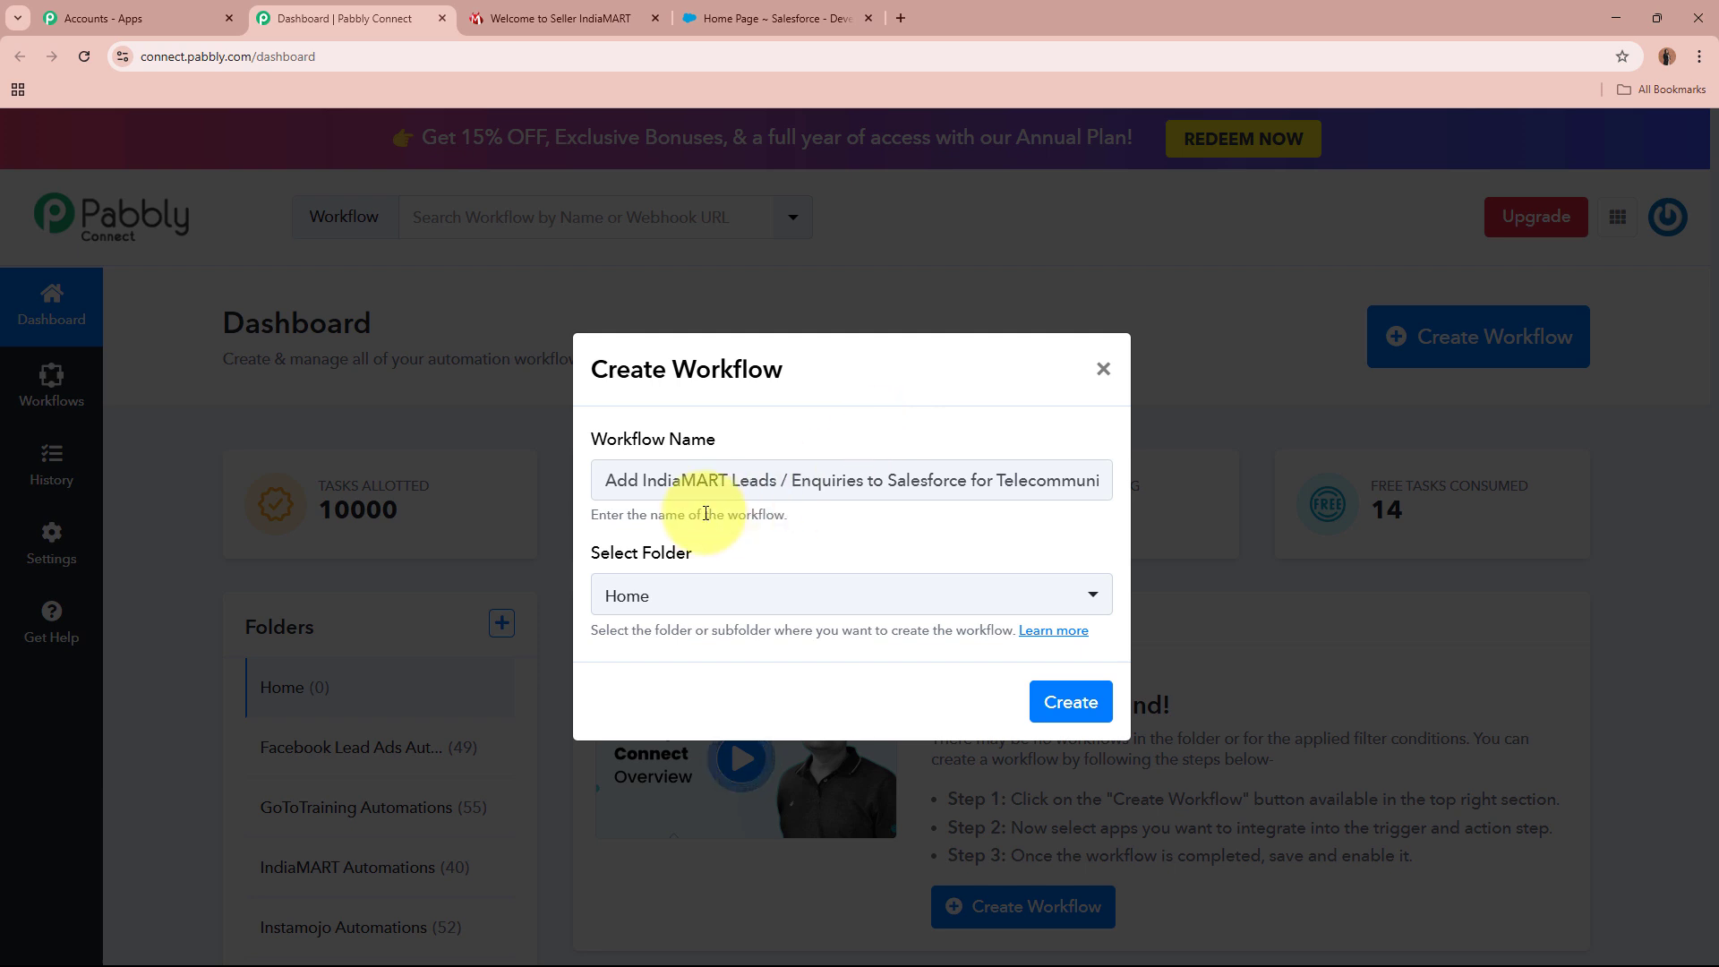
Step: Select the IndiaMART Automations folder for the new workflow and create it
drag(592, 551, 717, 557)
click(716, 557)
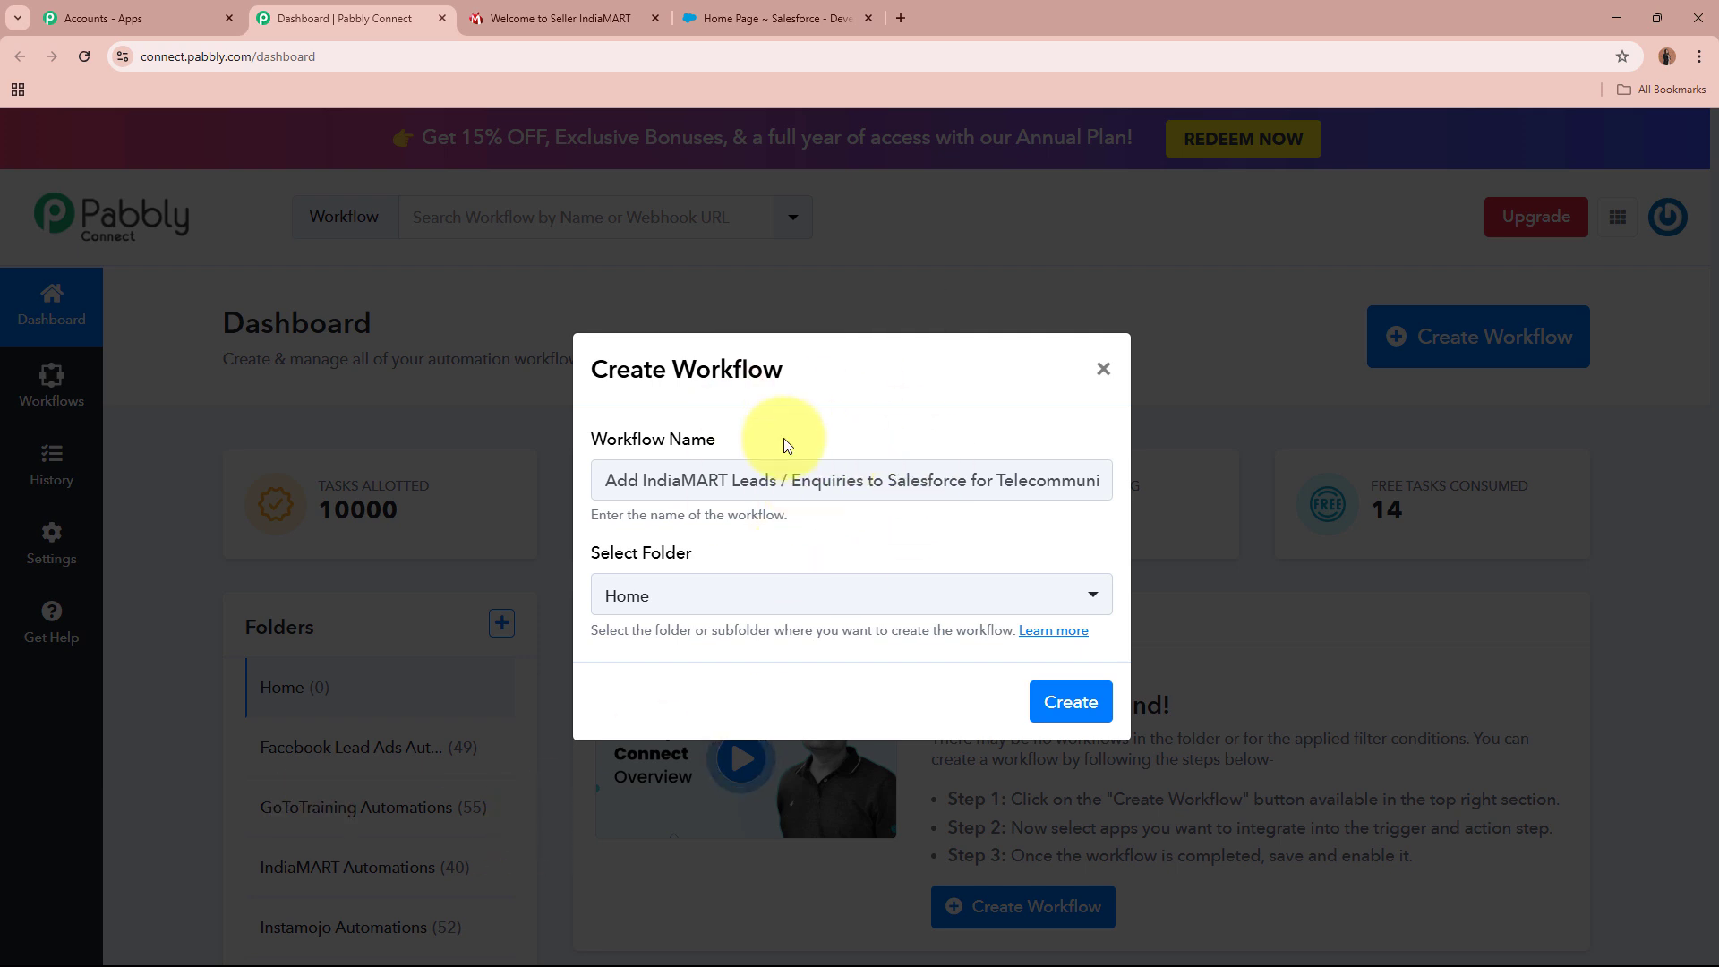
click(817, 598)
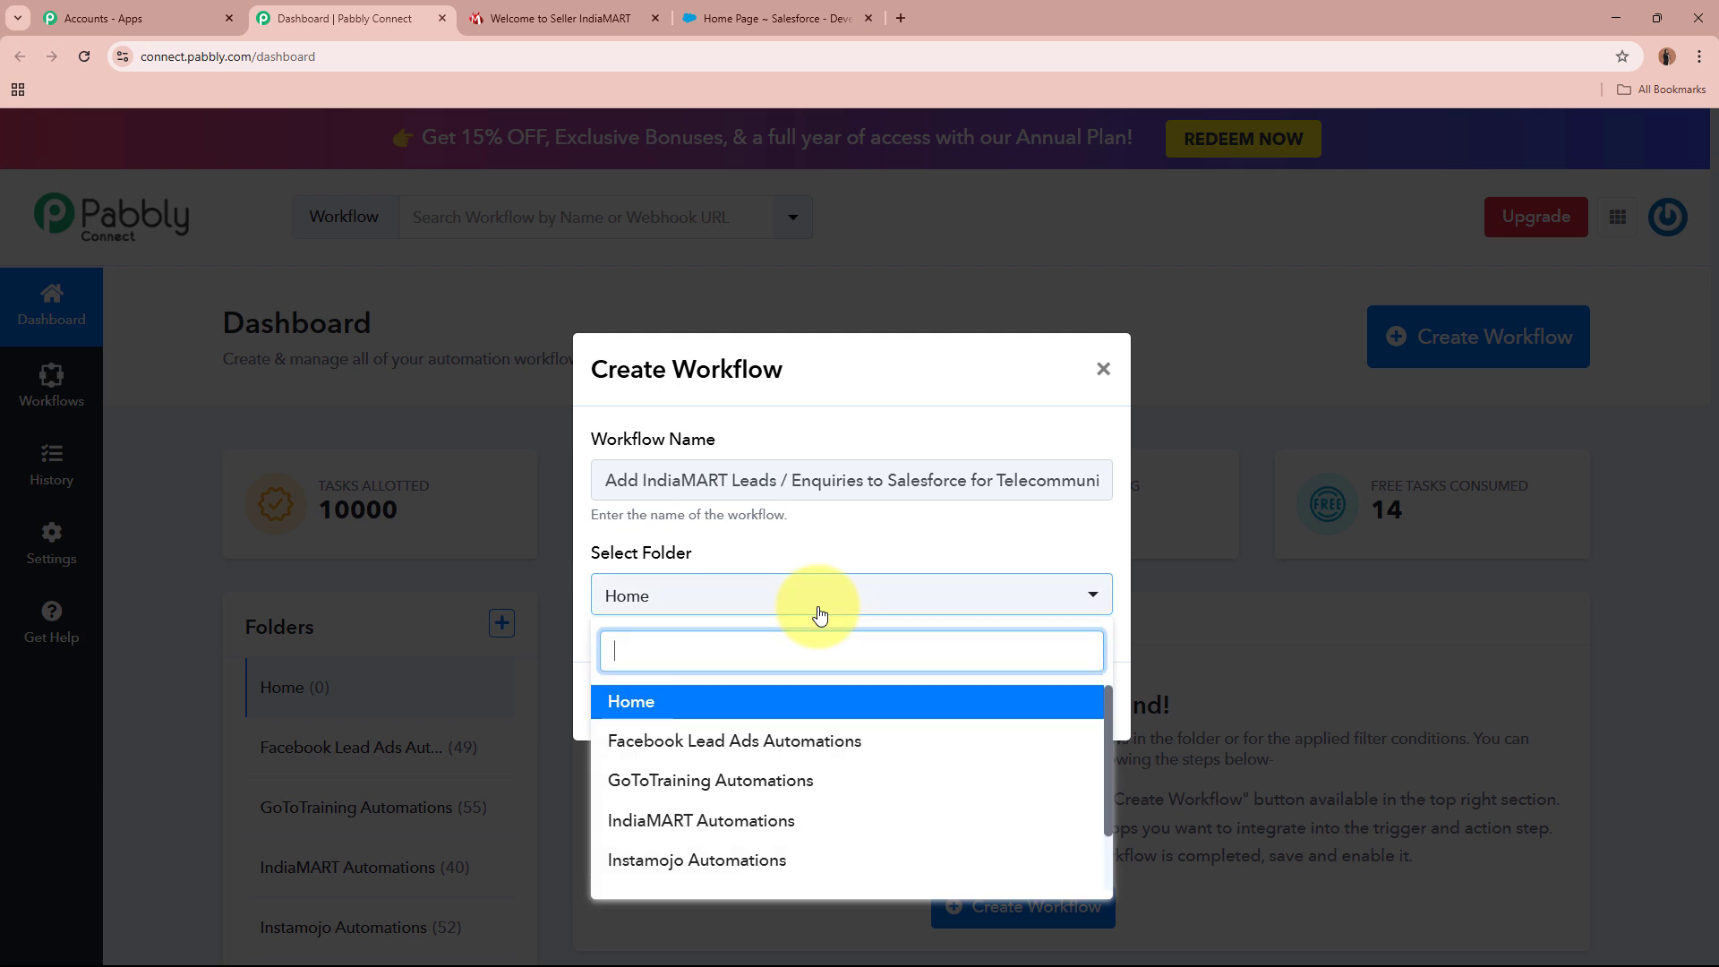
click(787, 821)
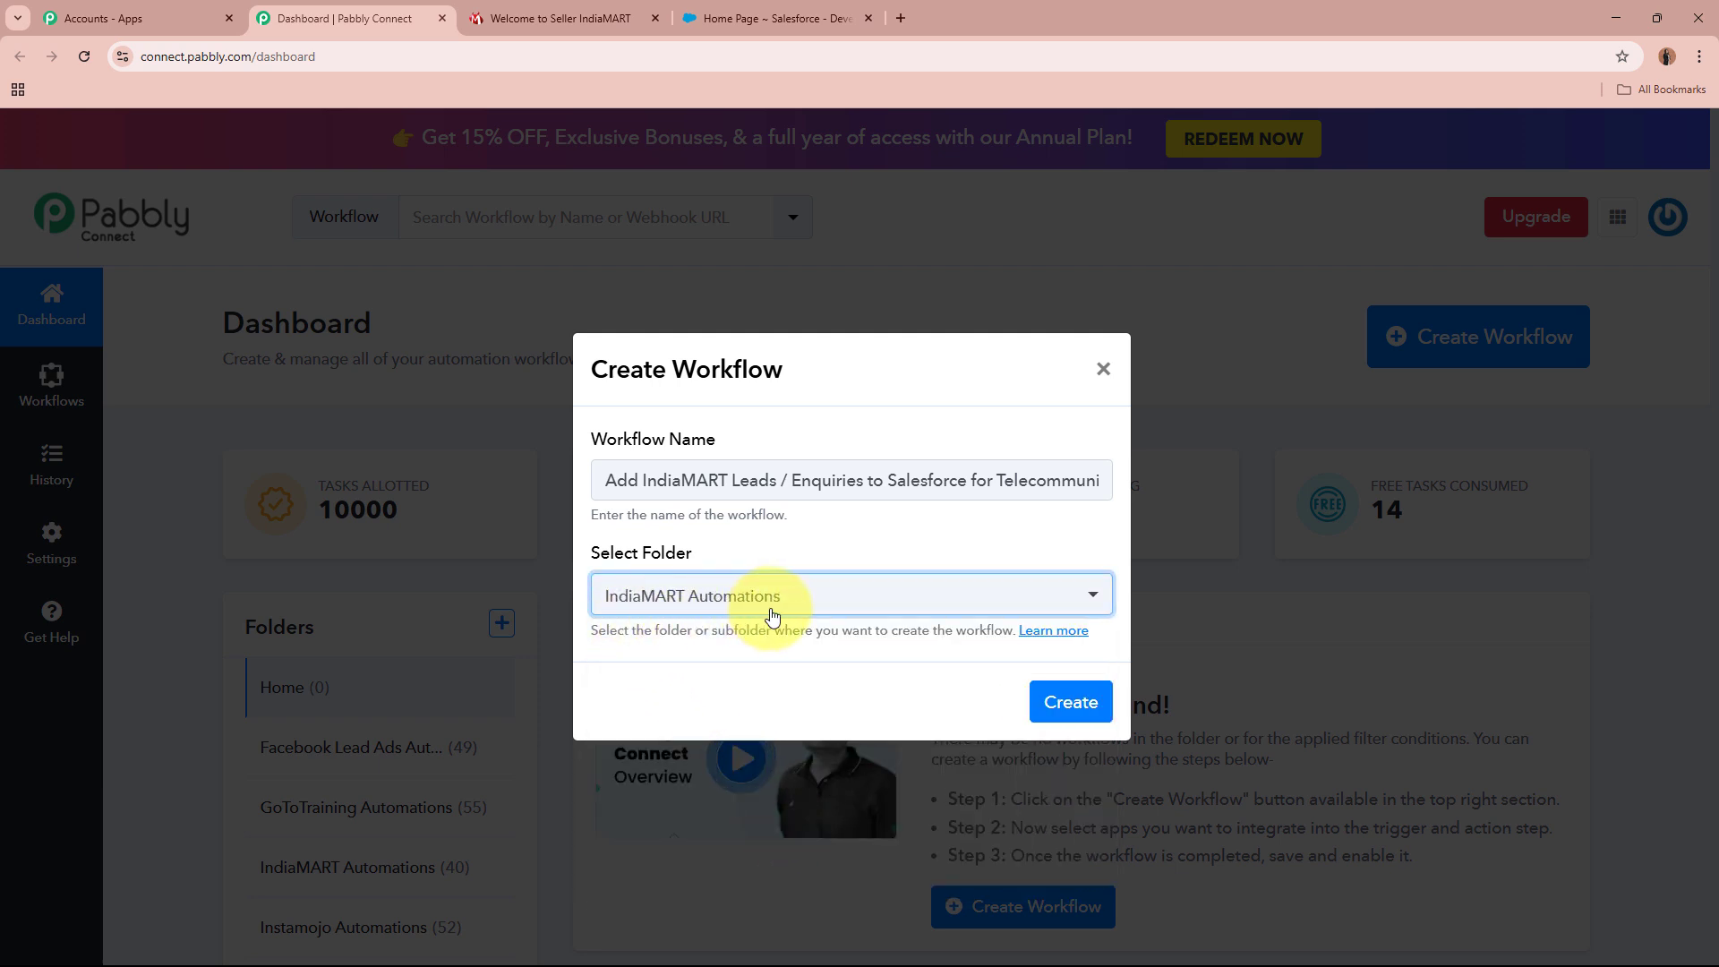
drag(610, 480, 1140, 460)
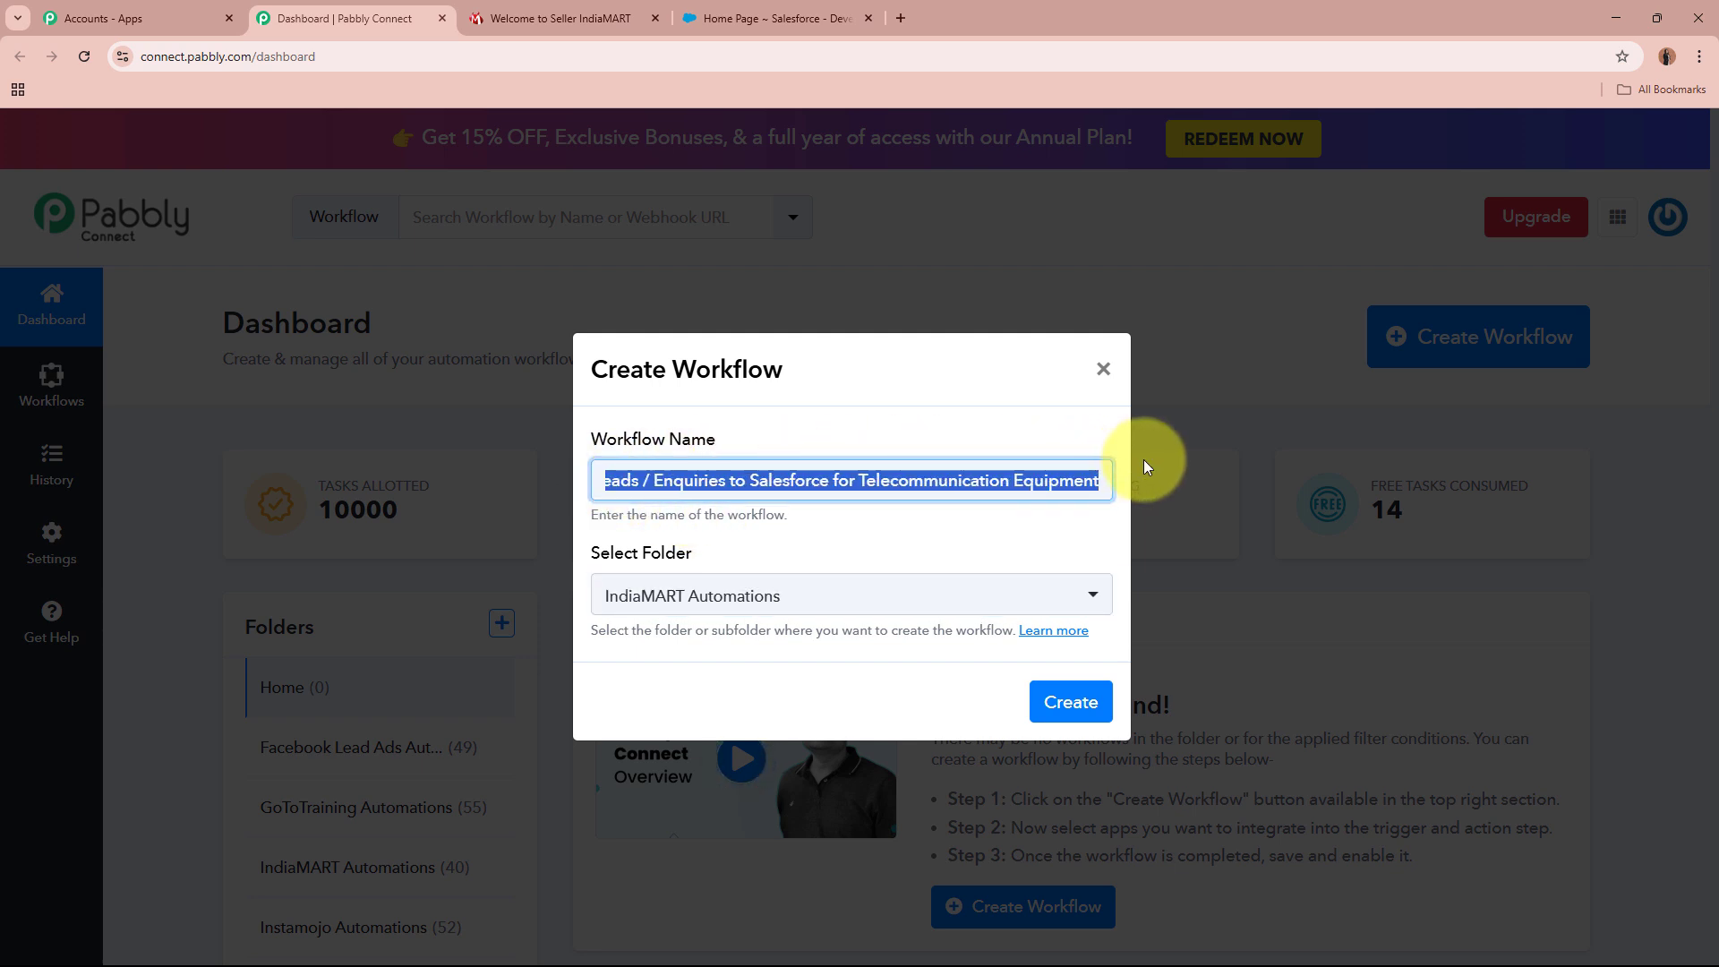
click(999, 540)
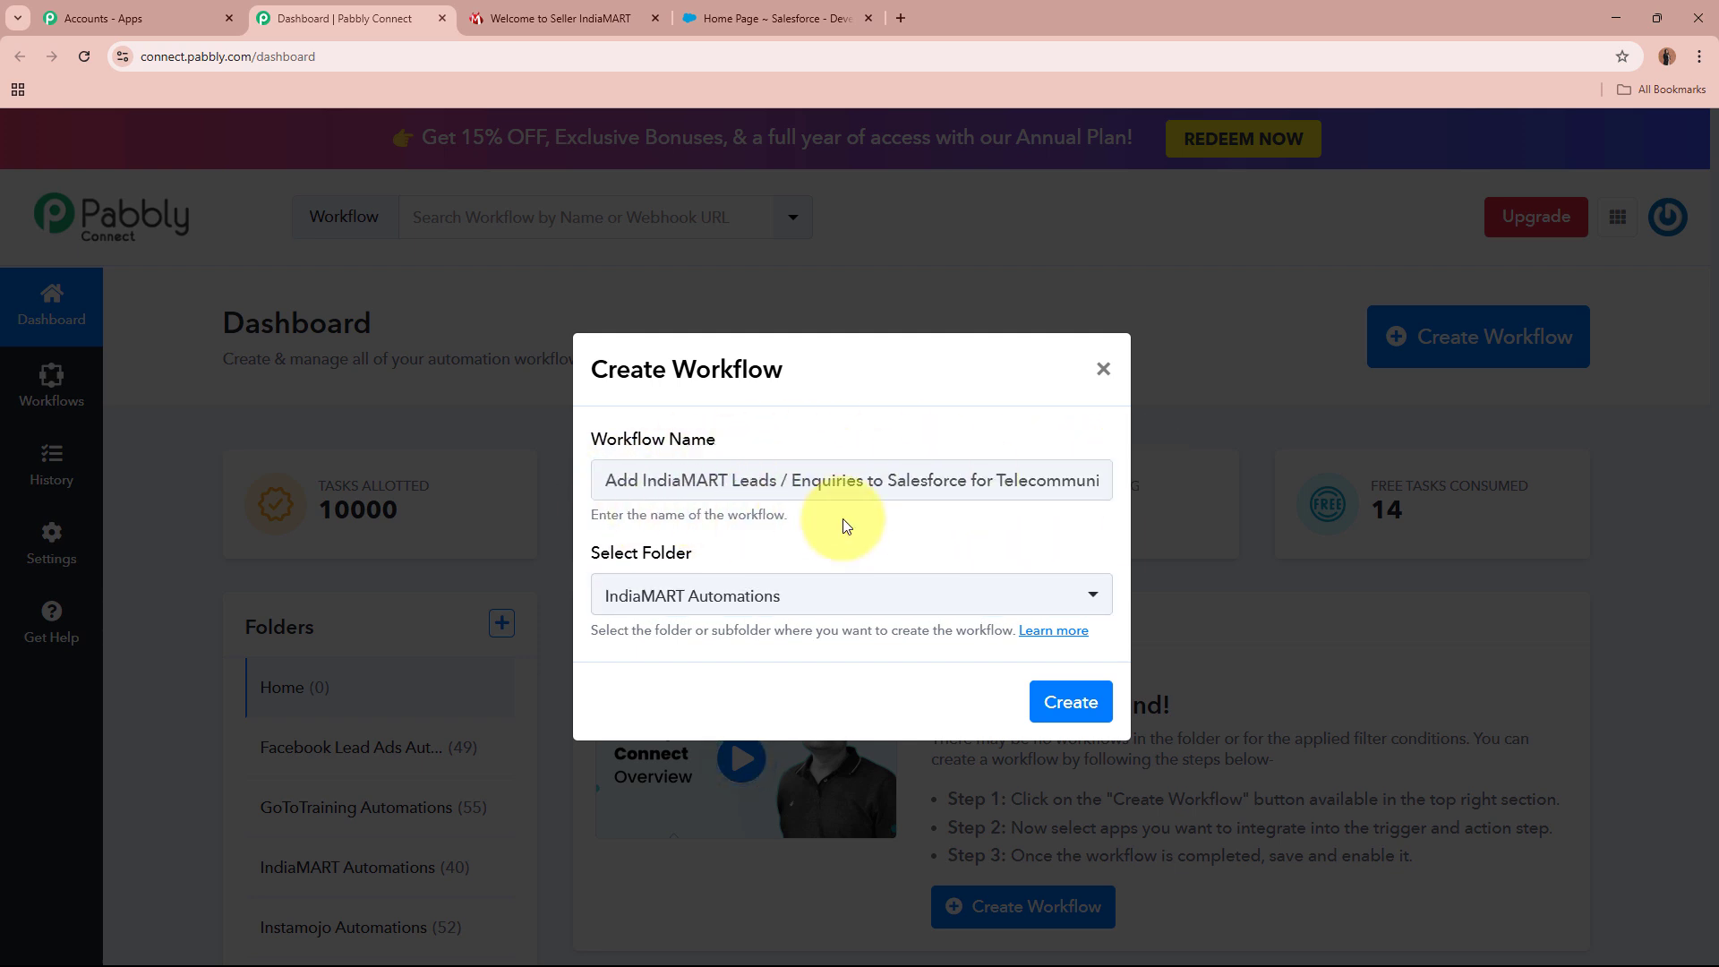
click(1075, 707)
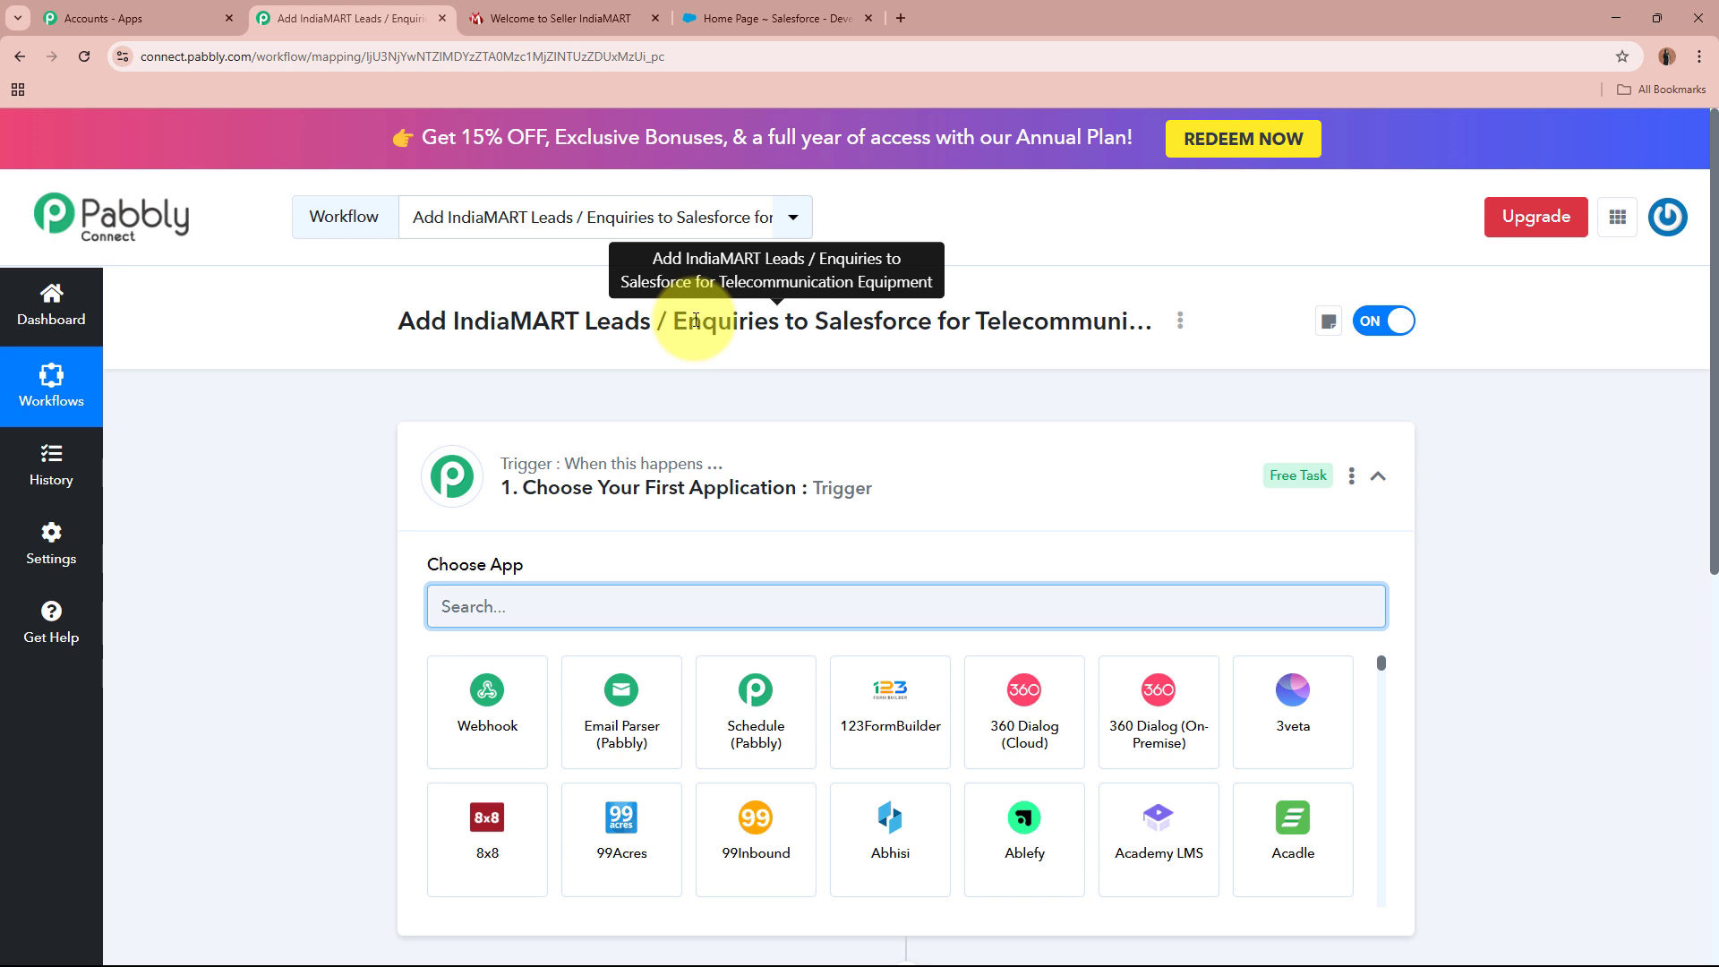
Step: Search for IndiaMART and choose it as the workflow's trigger application
click(931, 458)
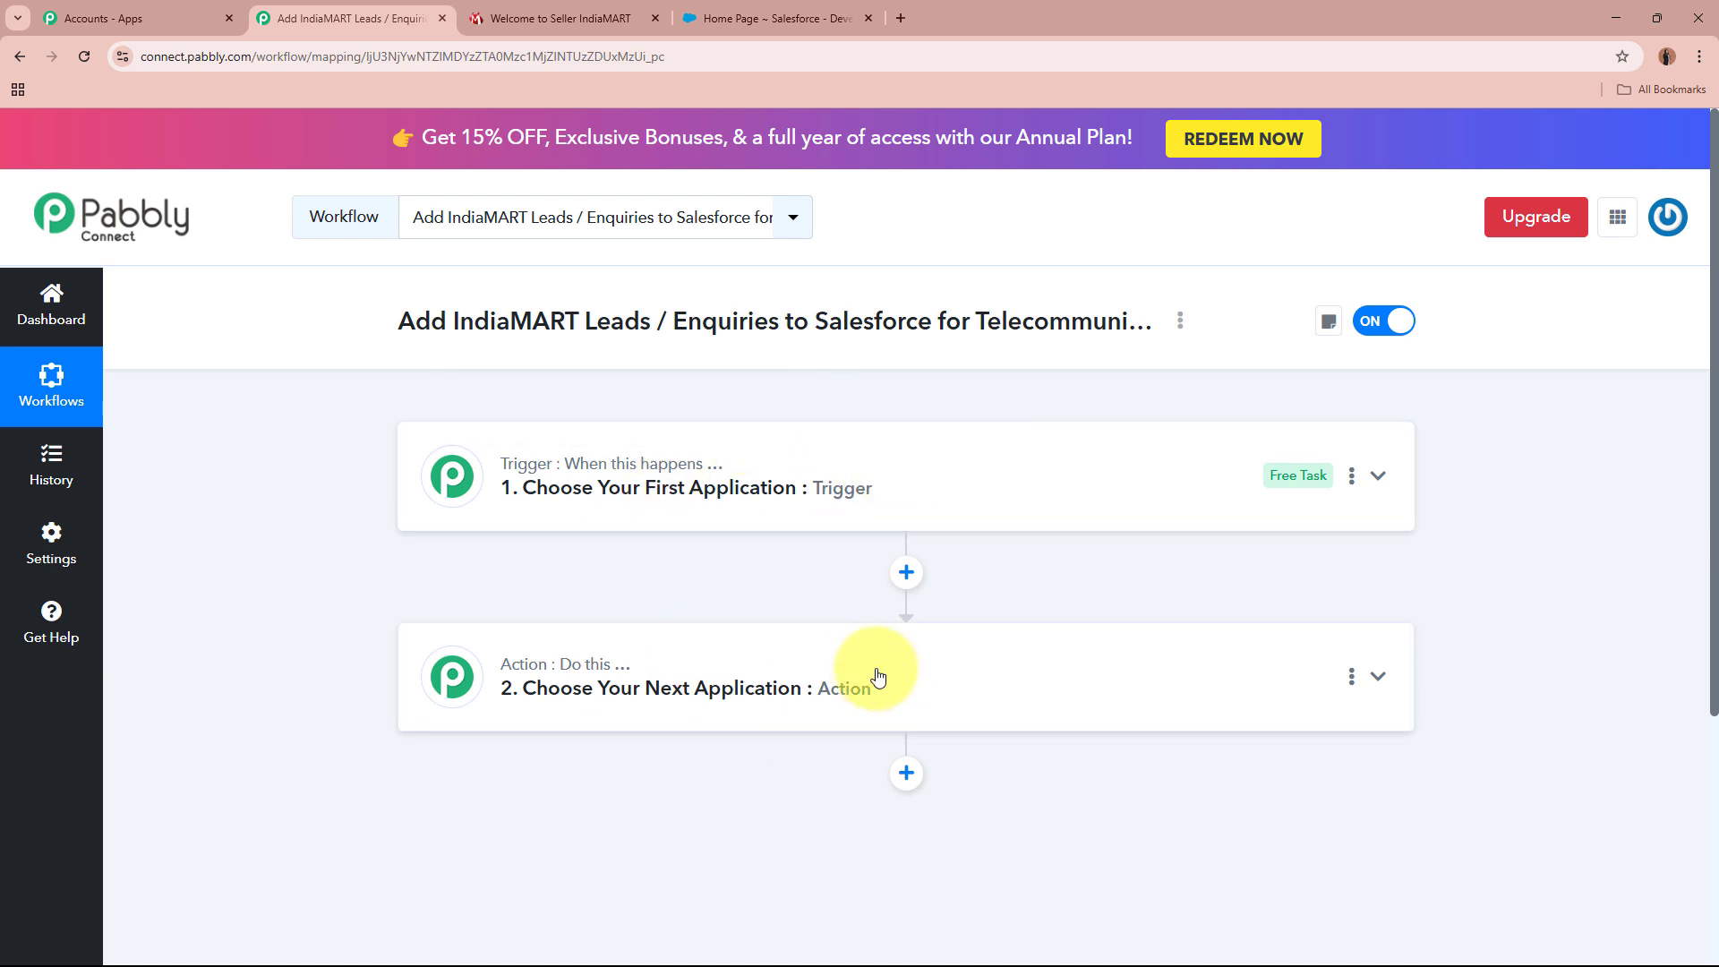
click(1056, 498)
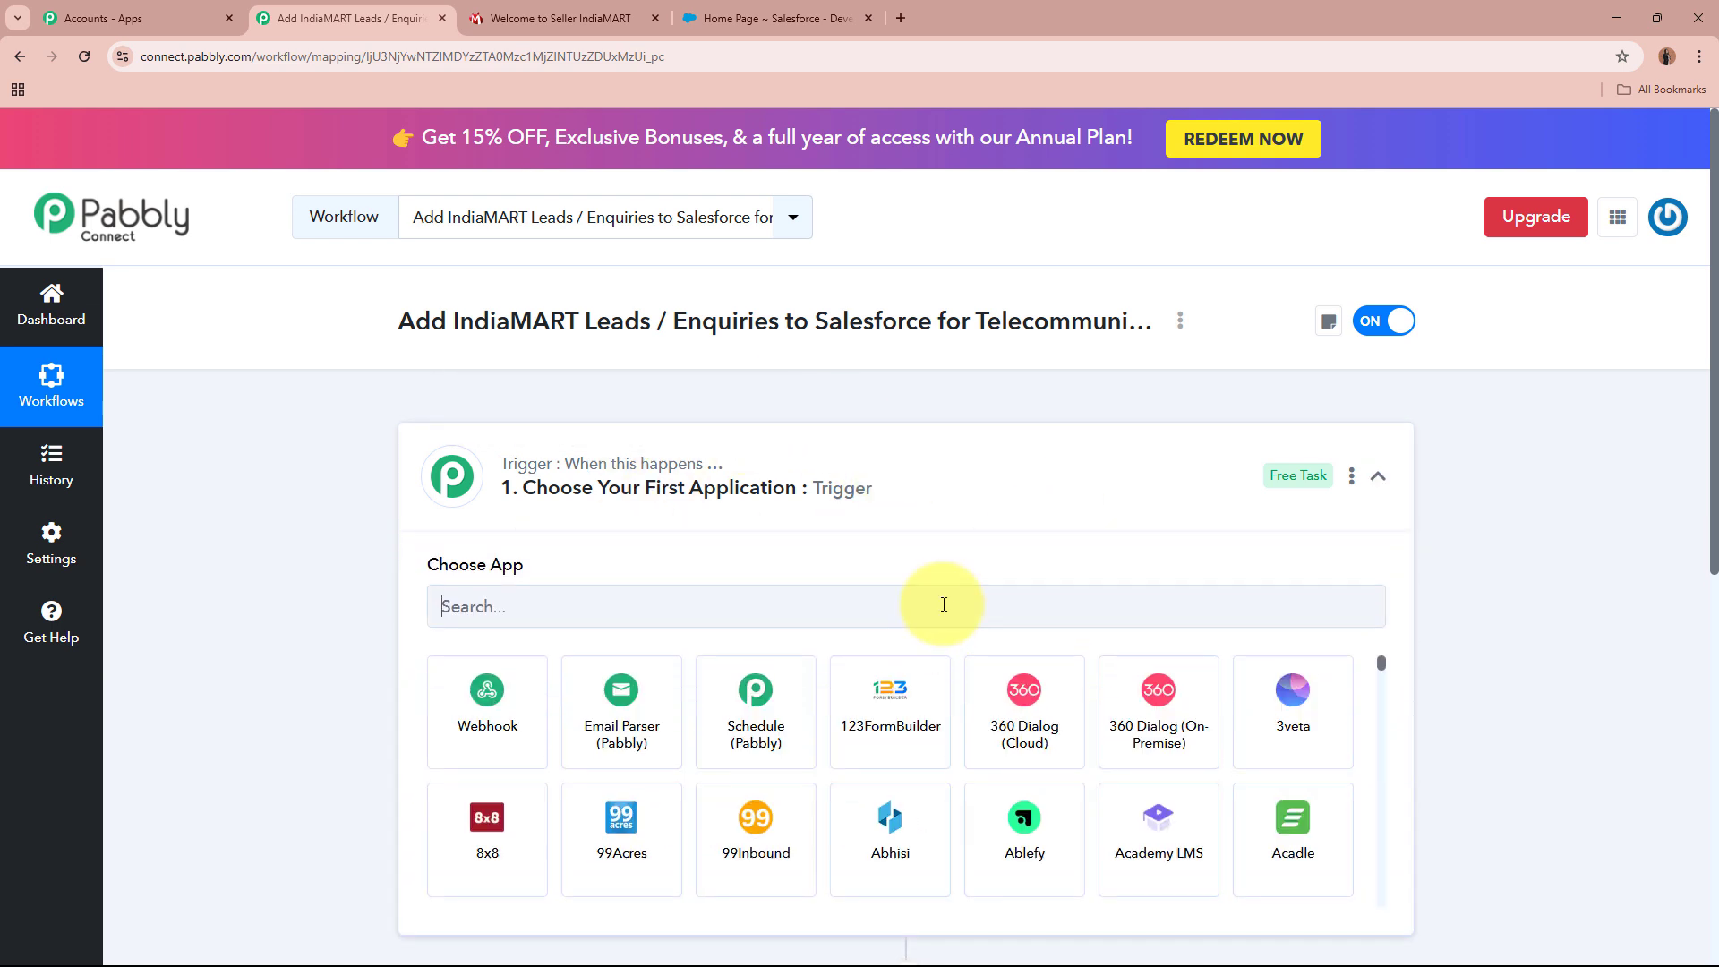
click(943, 604)
text(IndiaMART)
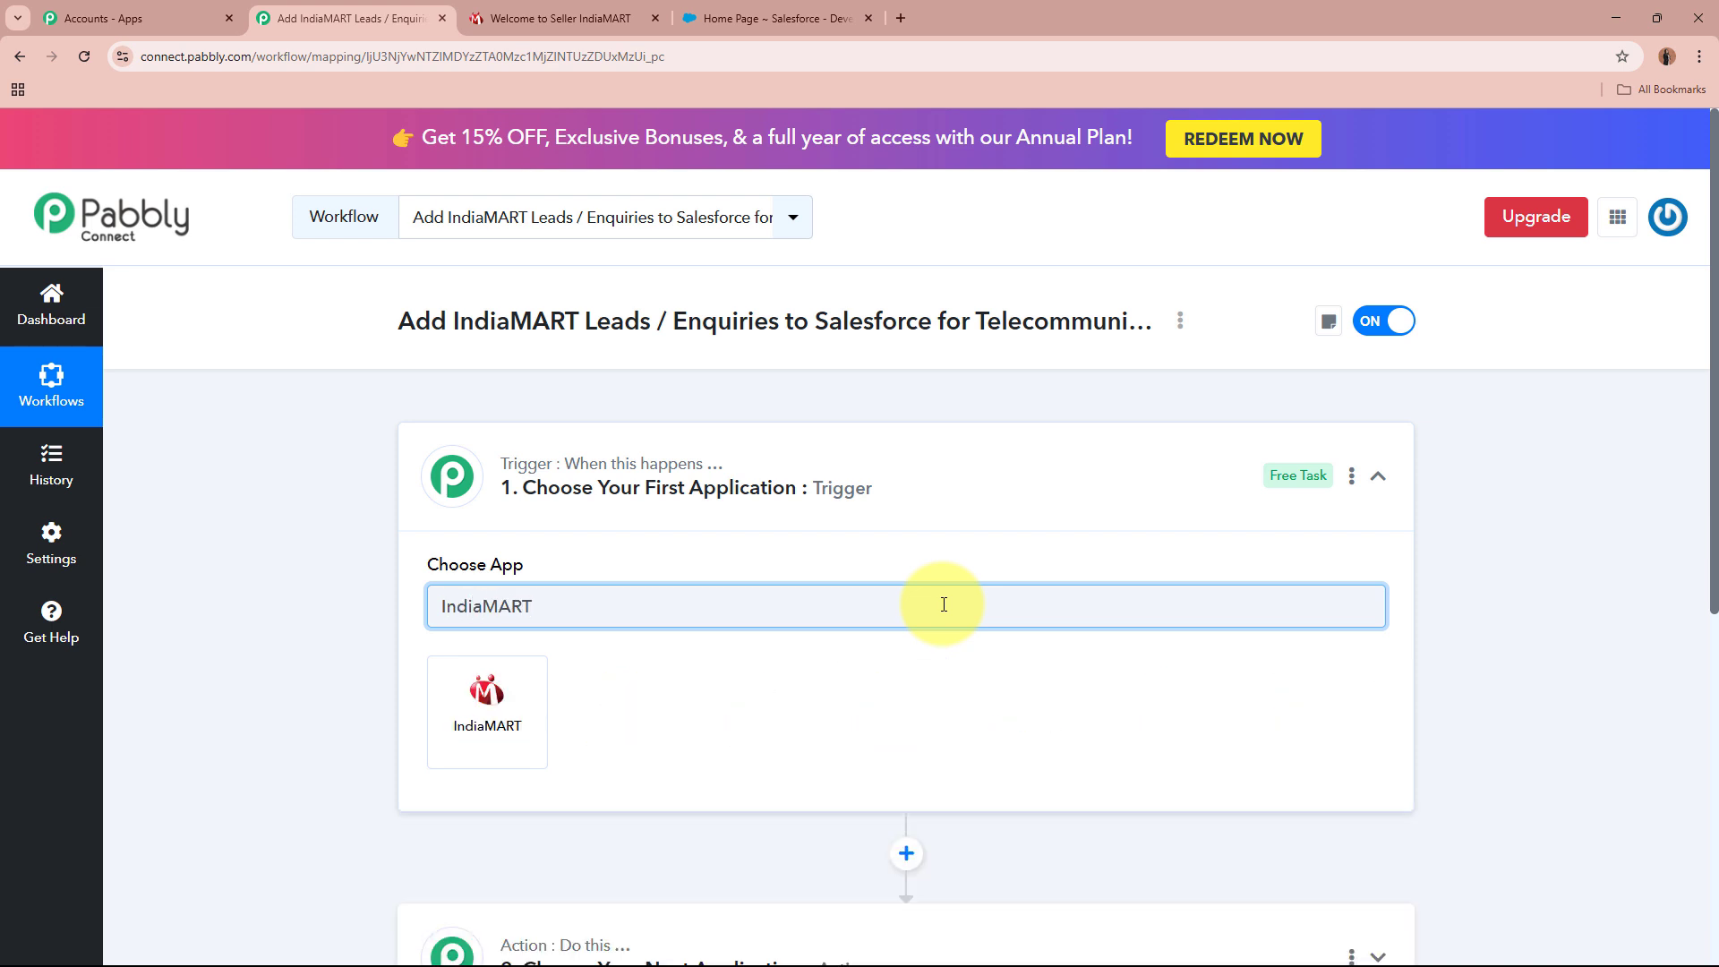
click(477, 727)
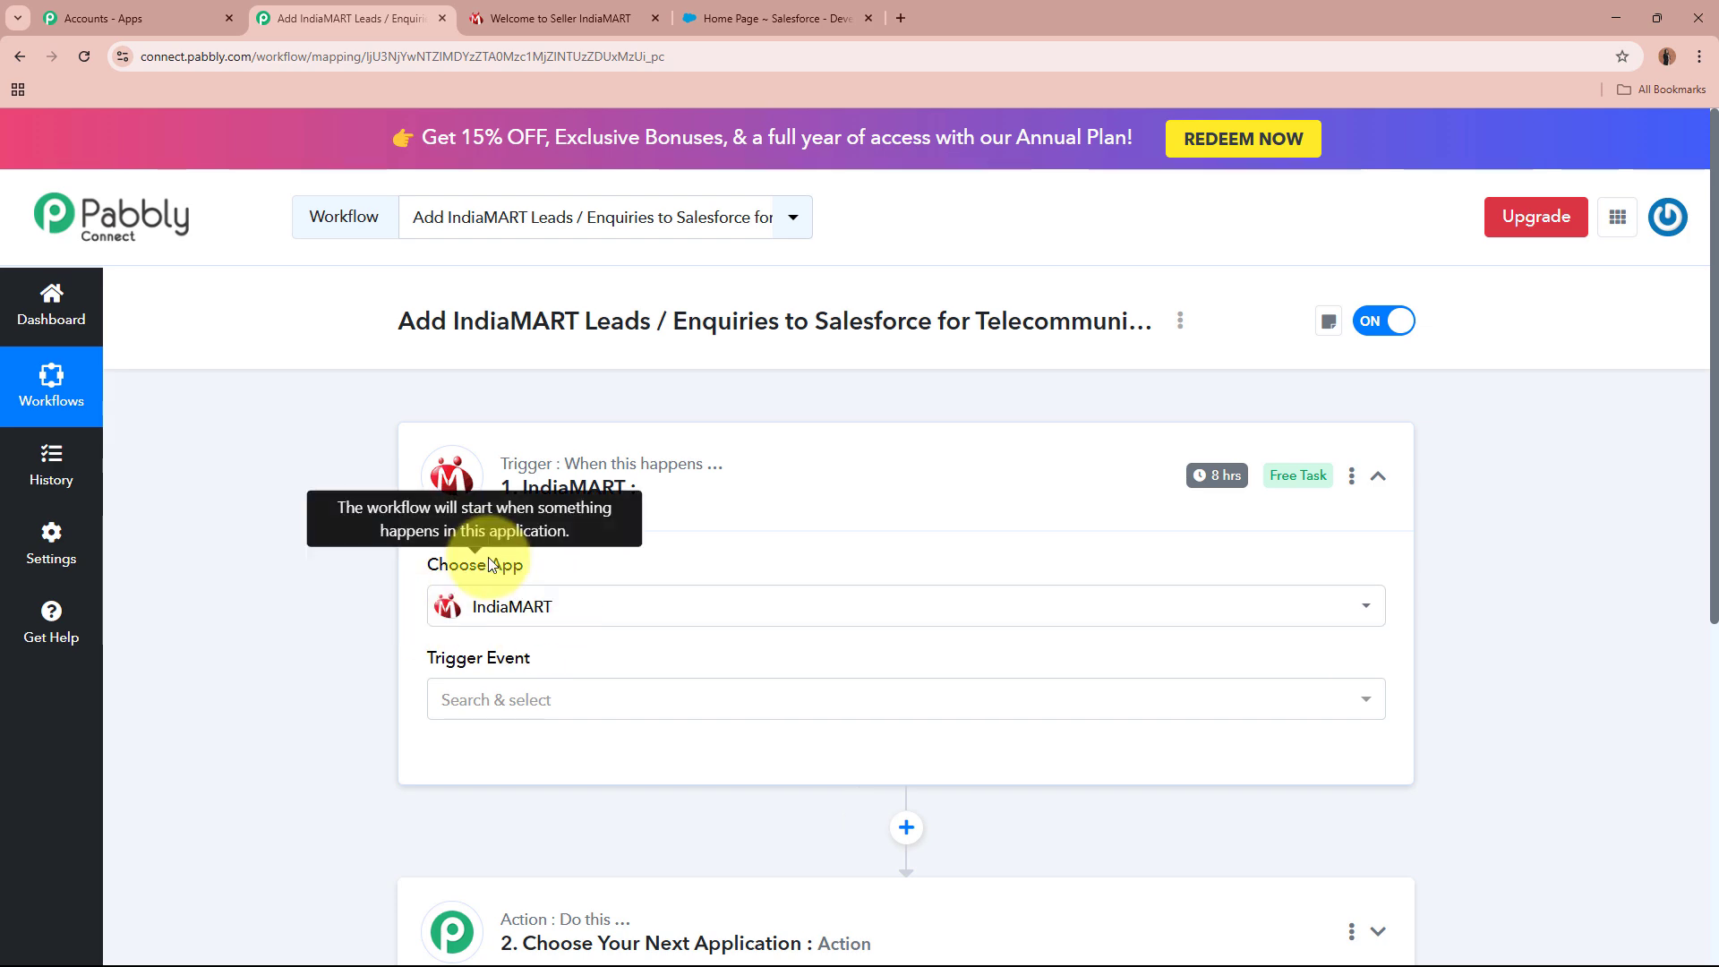
Step: Set the IndiaMART trigger event to New Leads
click(563, 18)
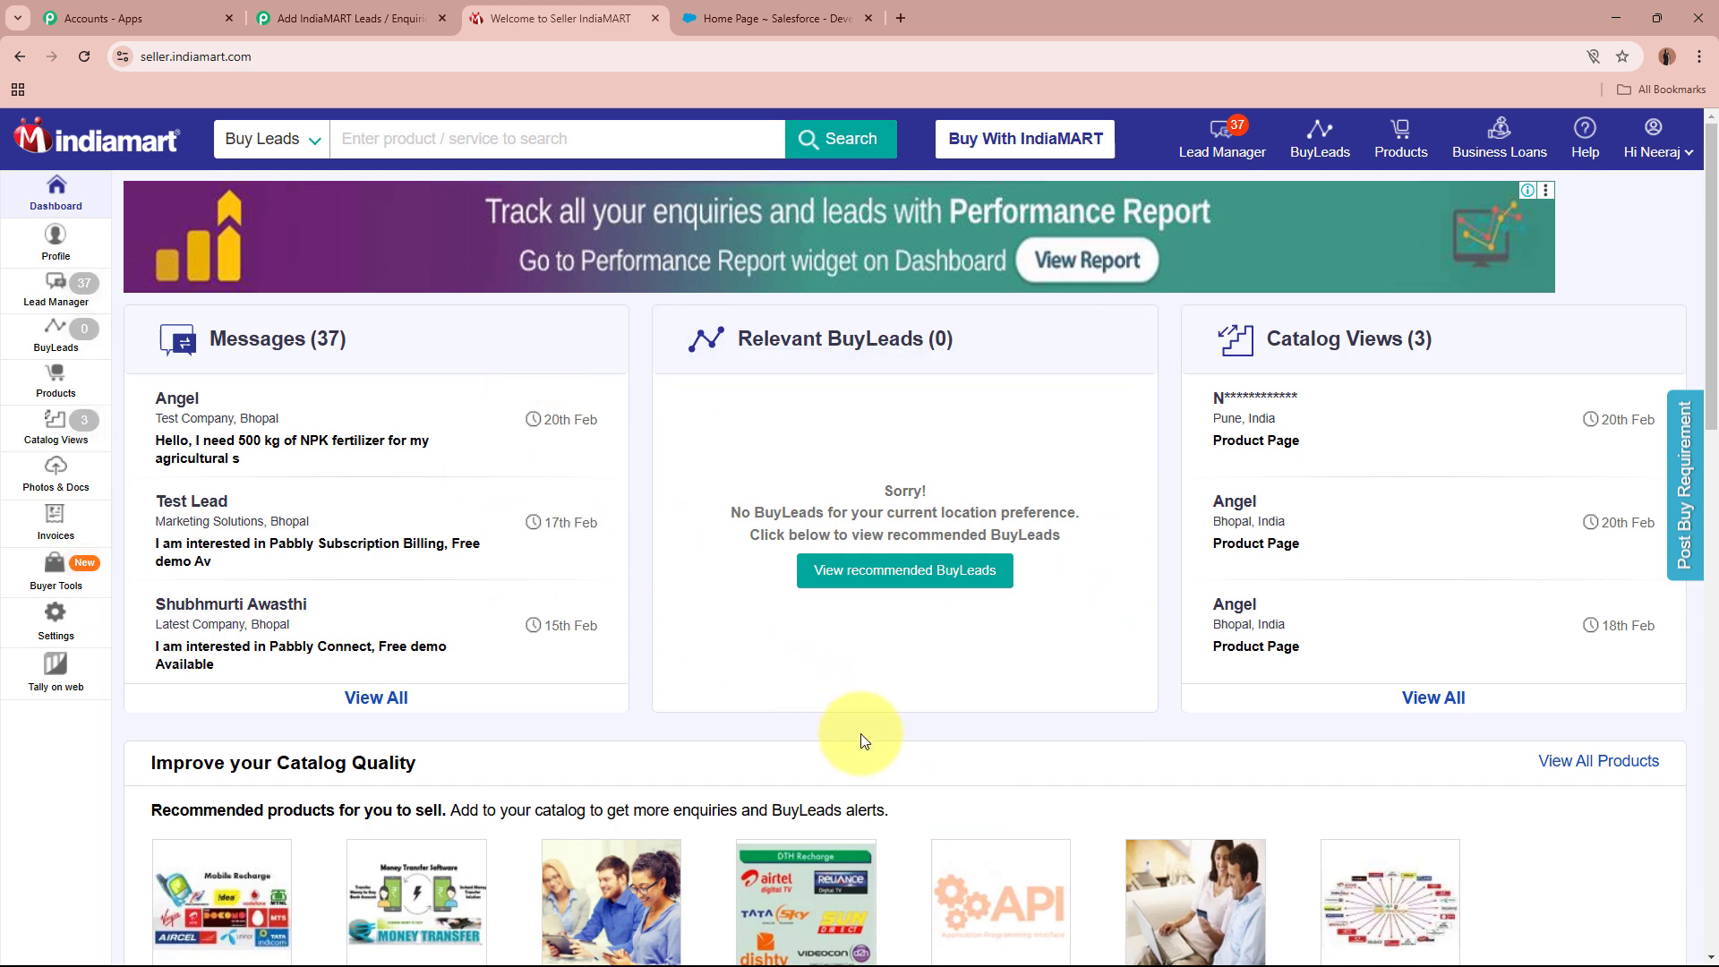
click(385, 18)
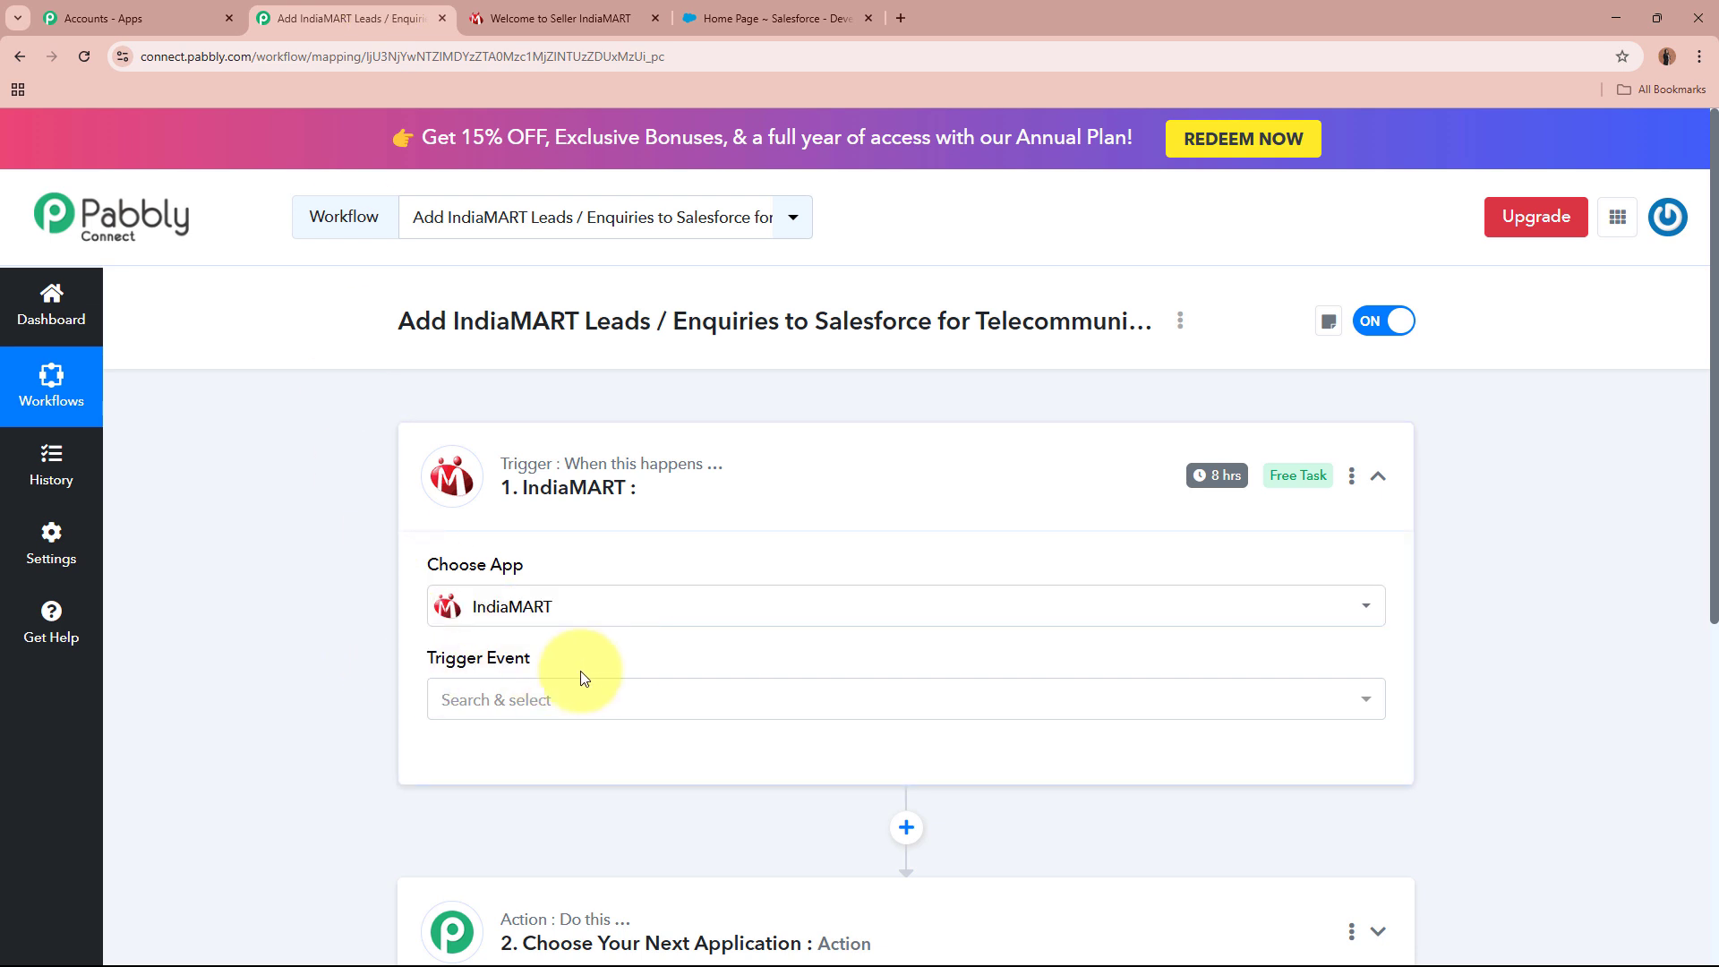
click(564, 699)
click(555, 804)
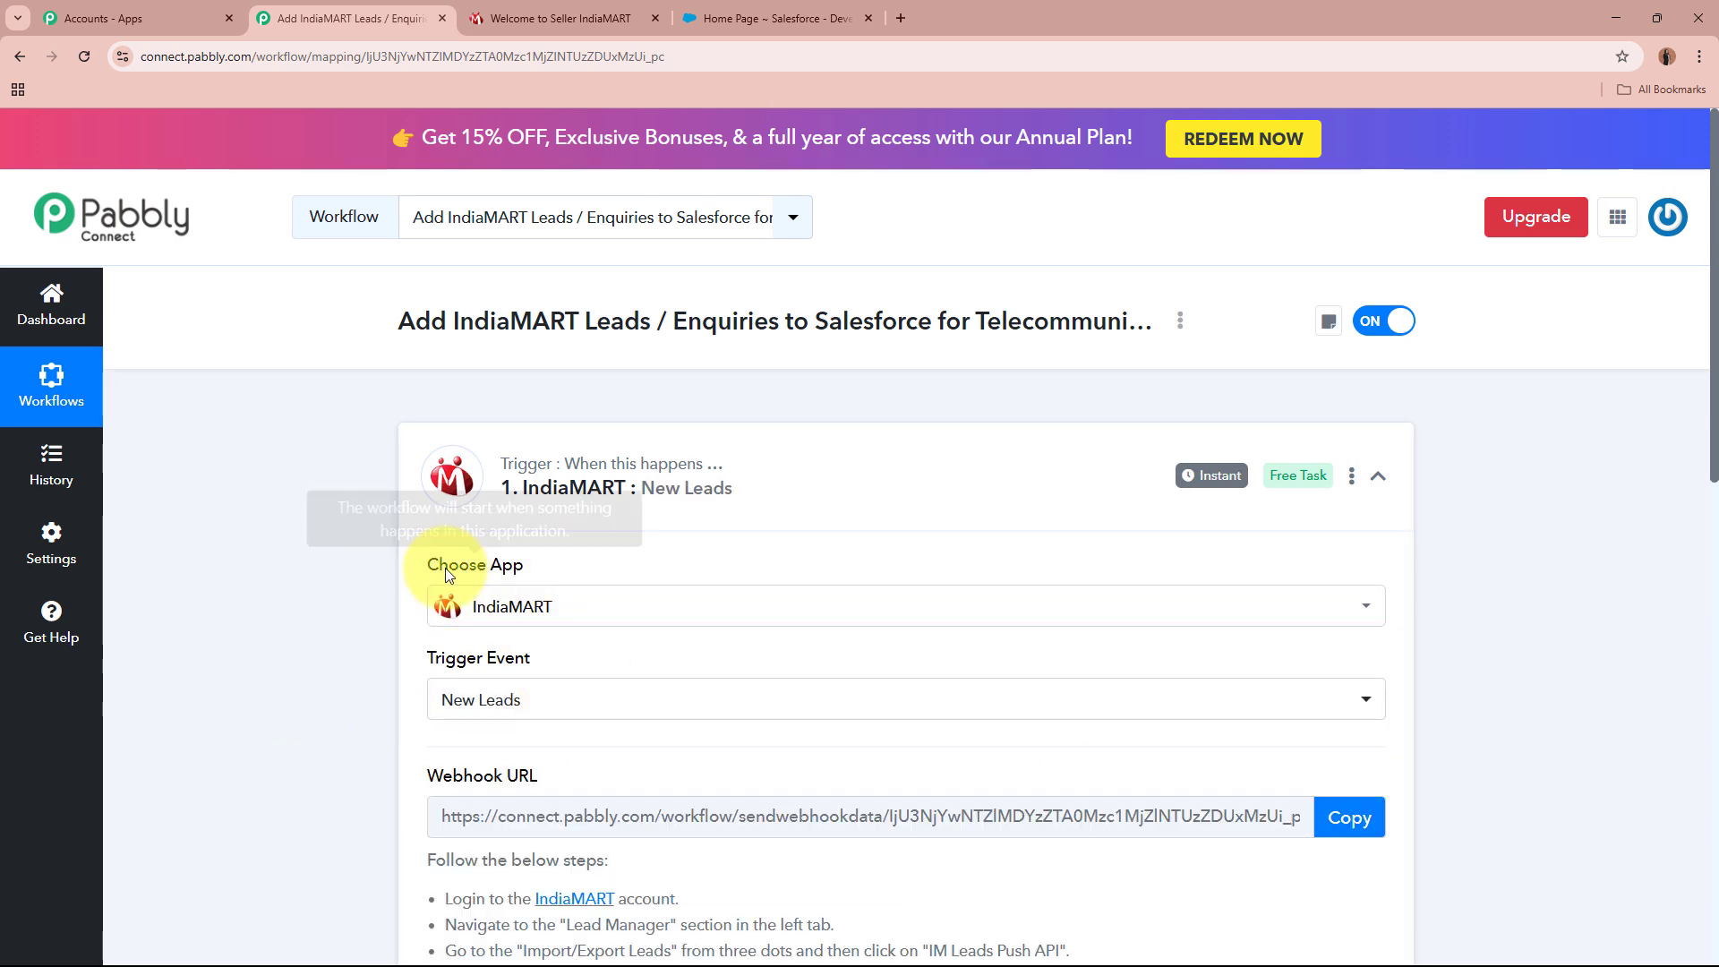
Step: Review the IndiaMART webhook setup instructions and copy the trigger's webhook URL
scroll(297, 713, down, 4)
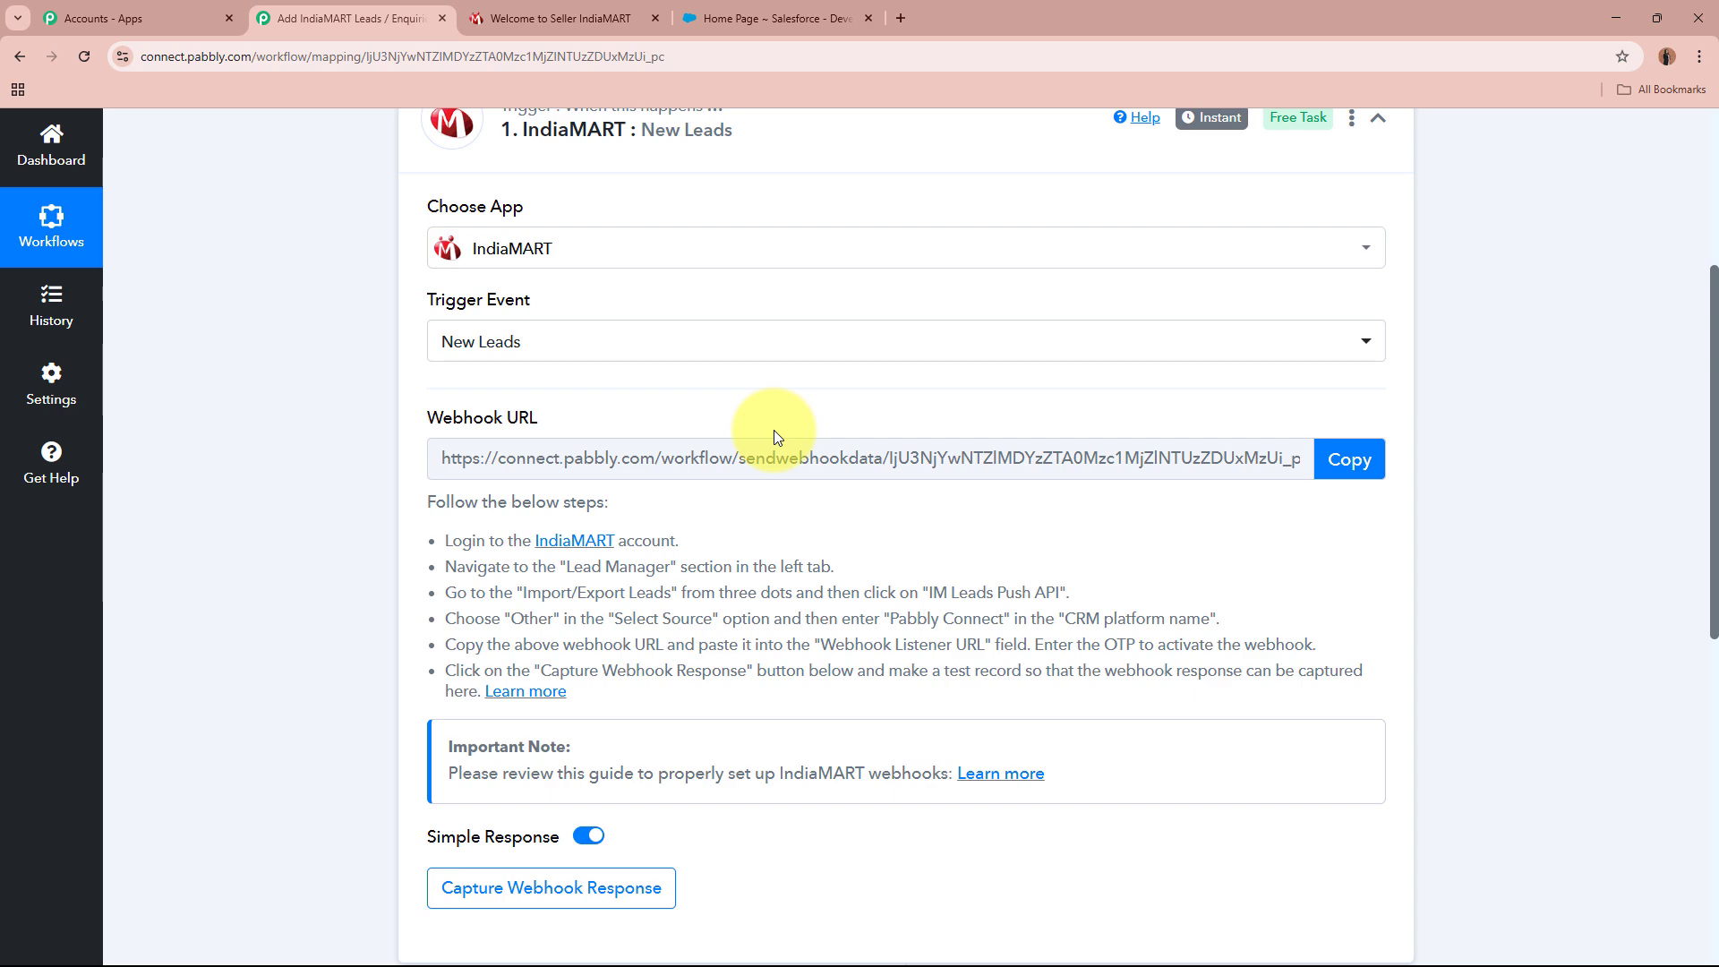
scroll(774, 429, up, 3)
scroll(791, 416, down, 1)
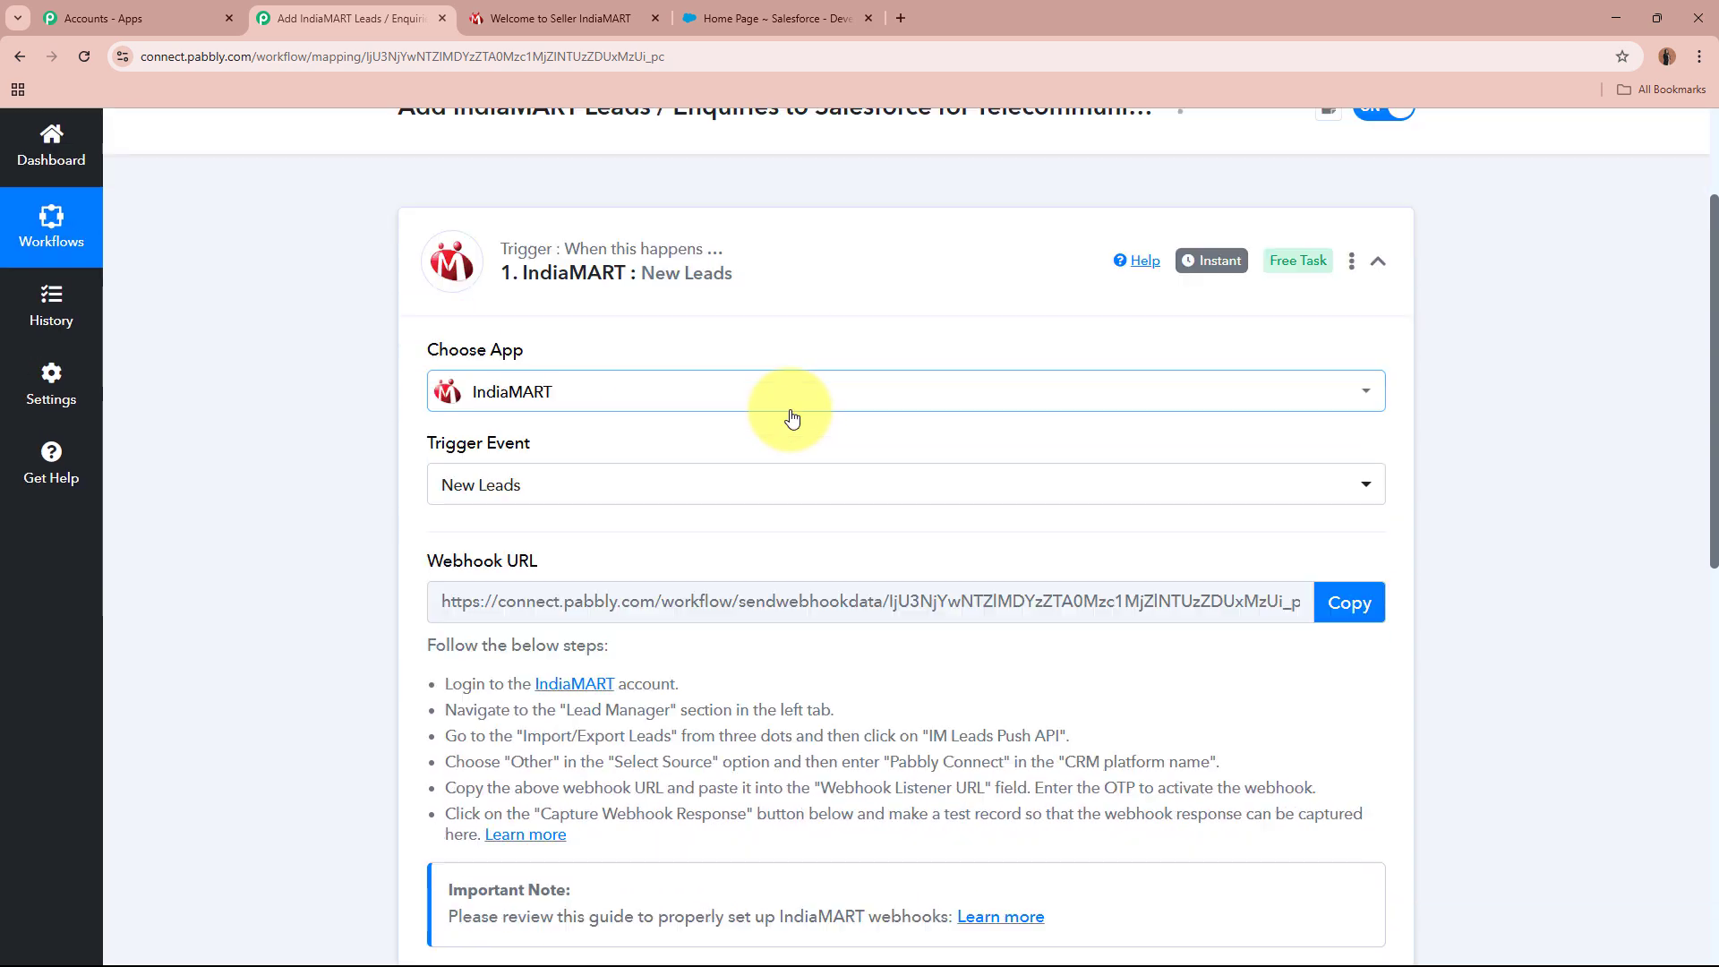
scroll(791, 416, down, 2)
drag(436, 503, 681, 699)
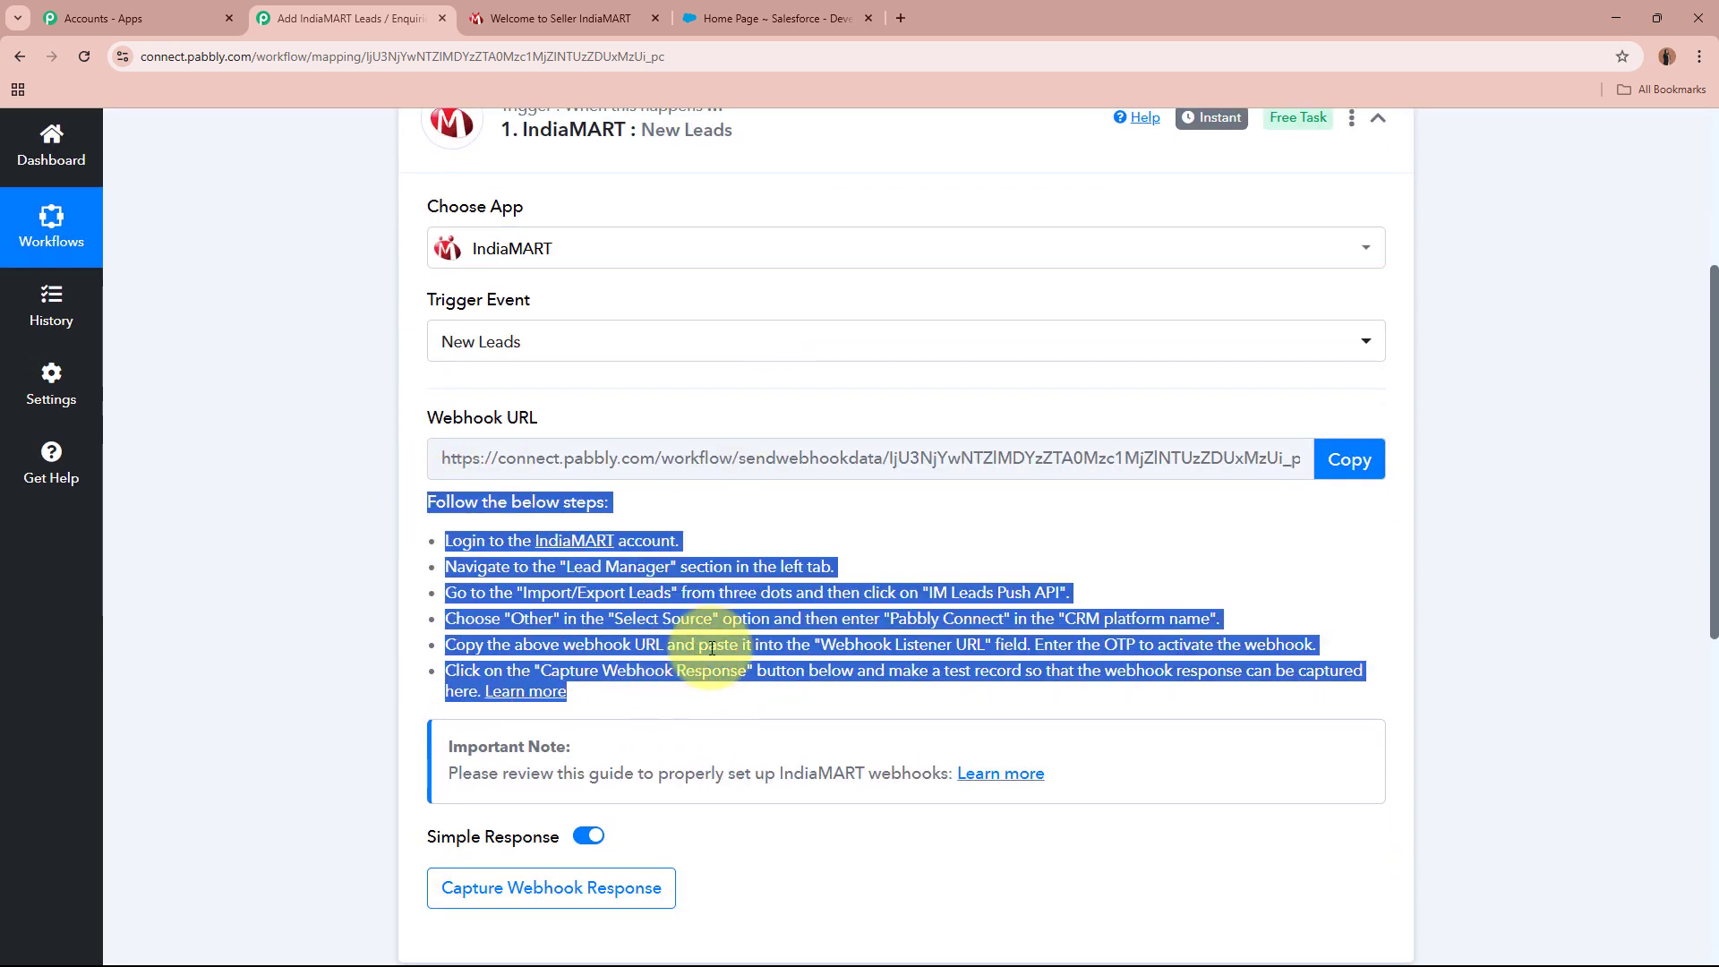
click(711, 648)
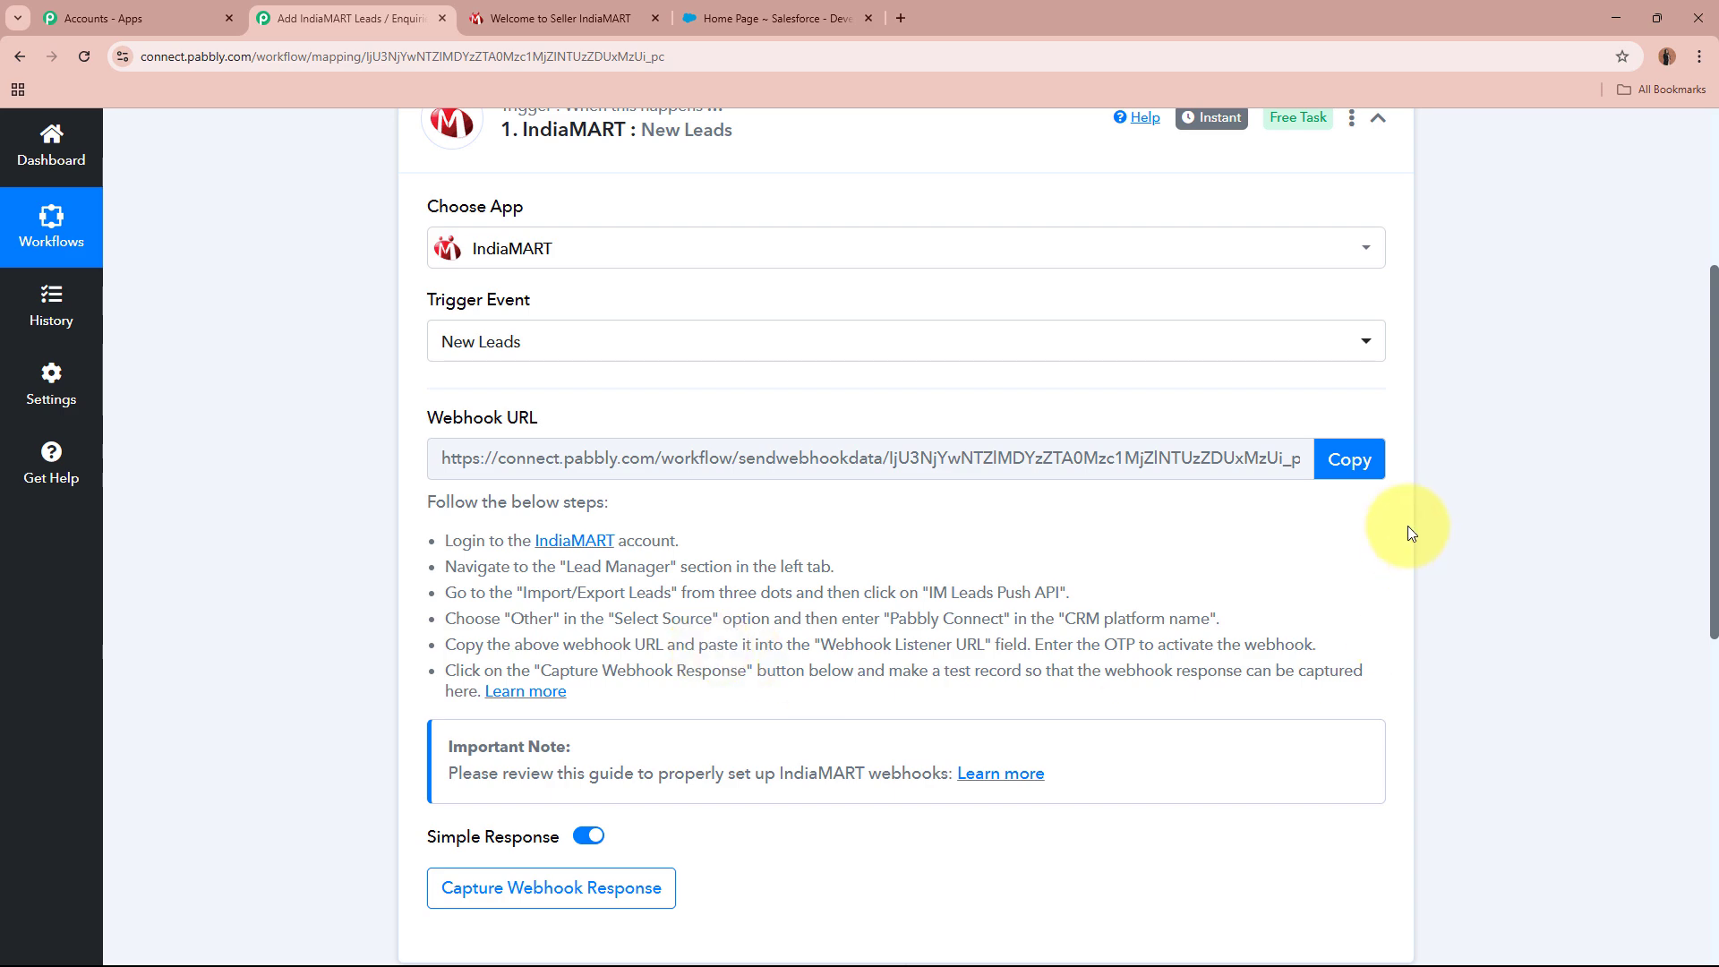
click(1349, 459)
scroll(1497, 537, up, 4)
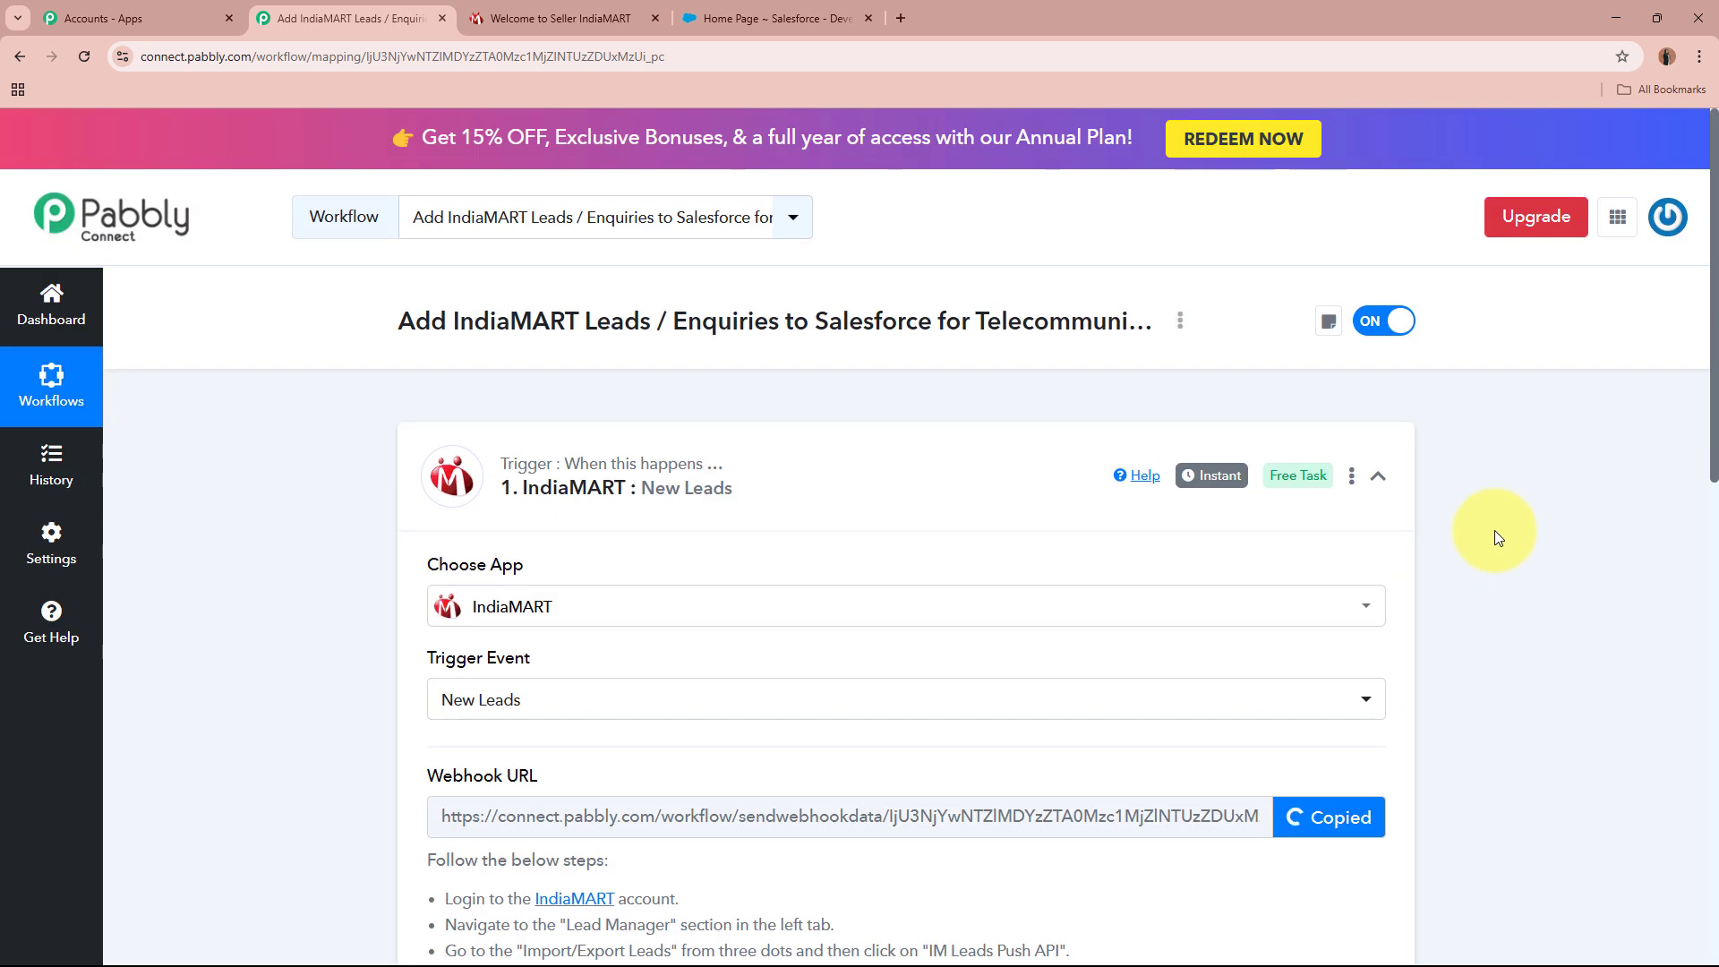
Step: Switch to the IndiaMART seller account and open the Push API integration page from the Lead Manager's Import / Export Leads options
click(565, 16)
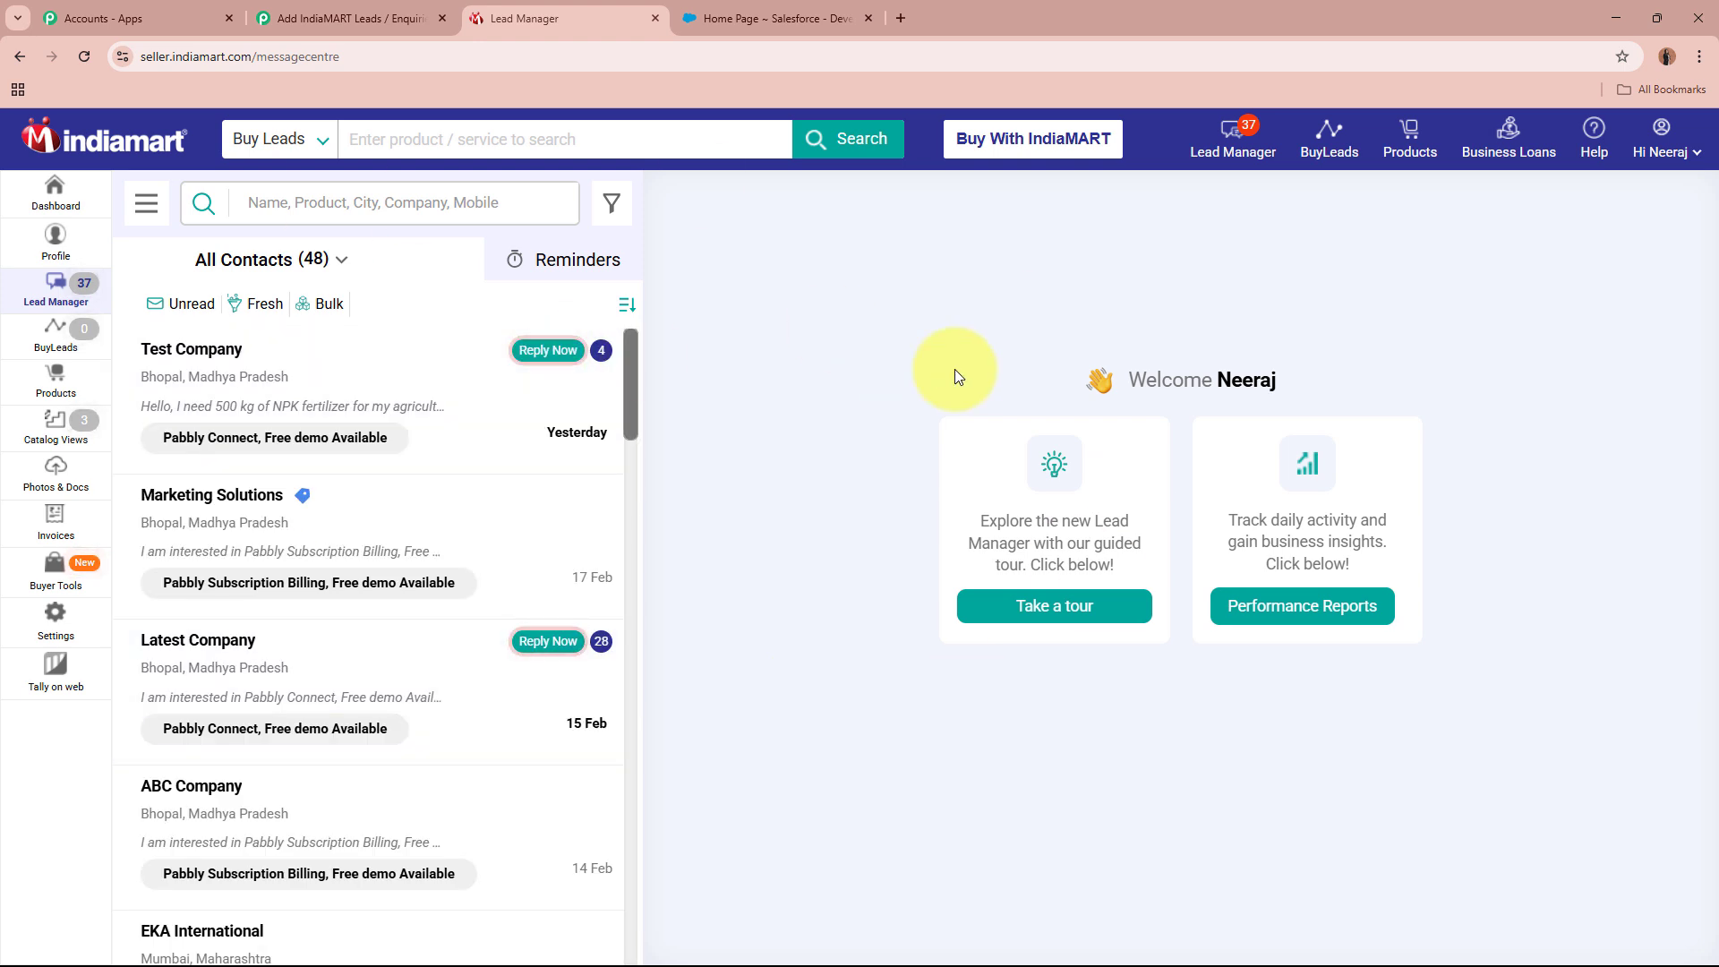
click(148, 208)
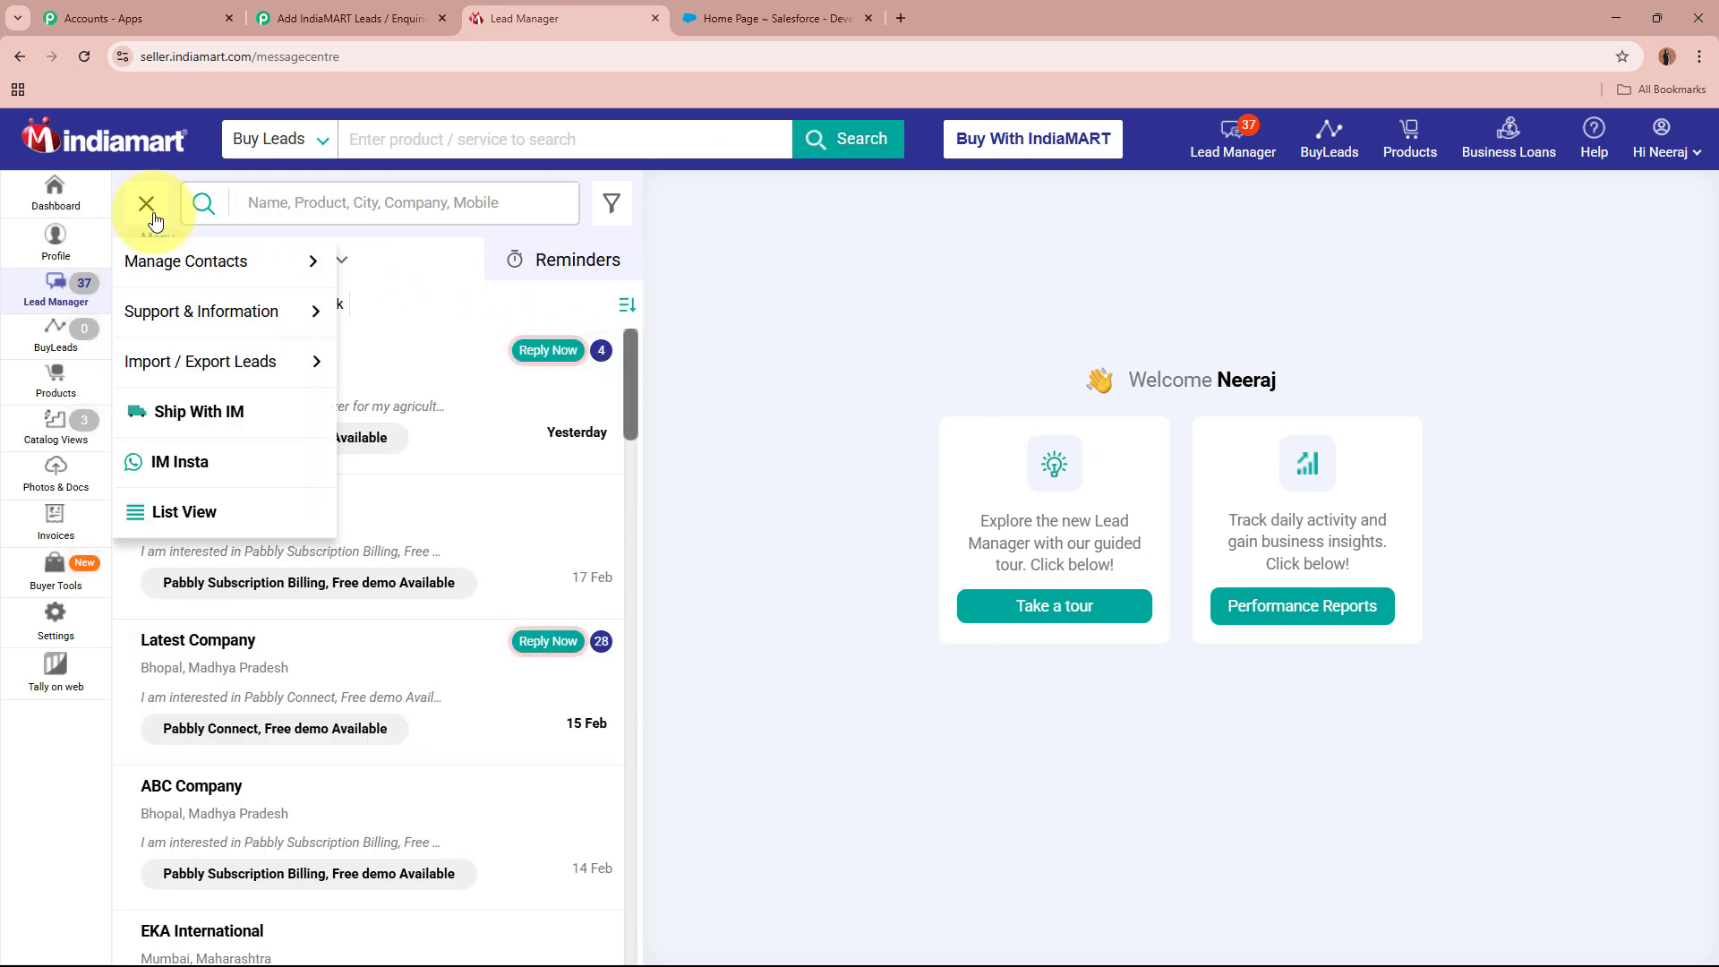
mouse_move(148, 358)
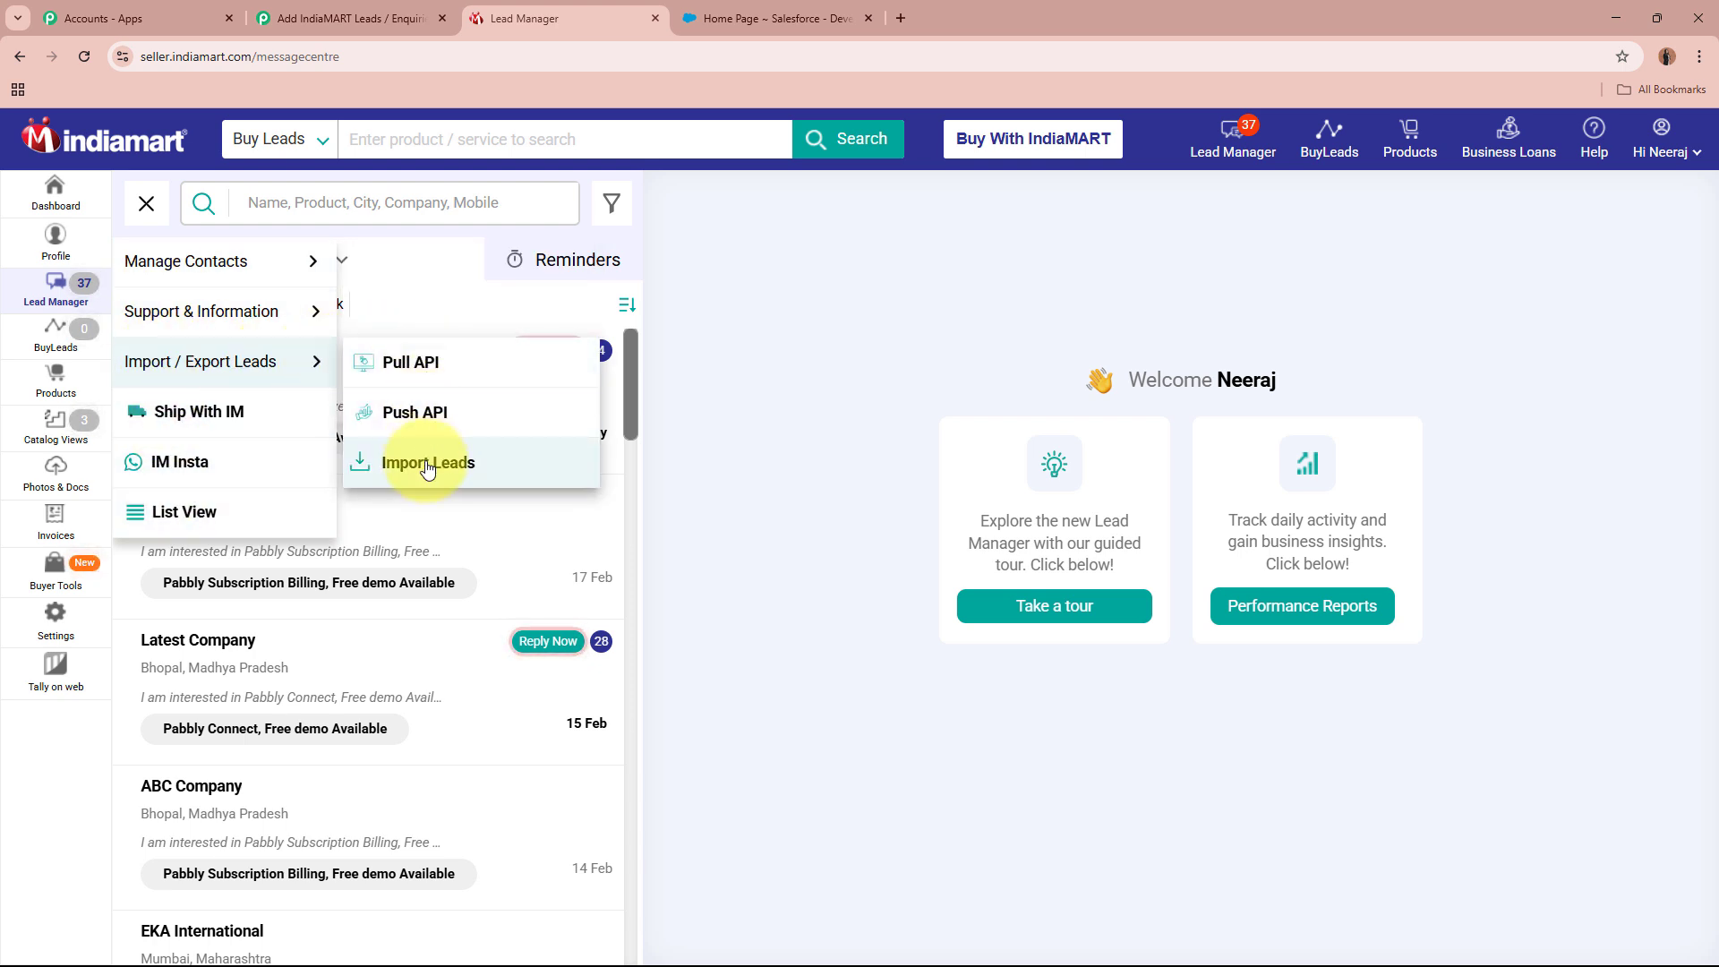
click(456, 416)
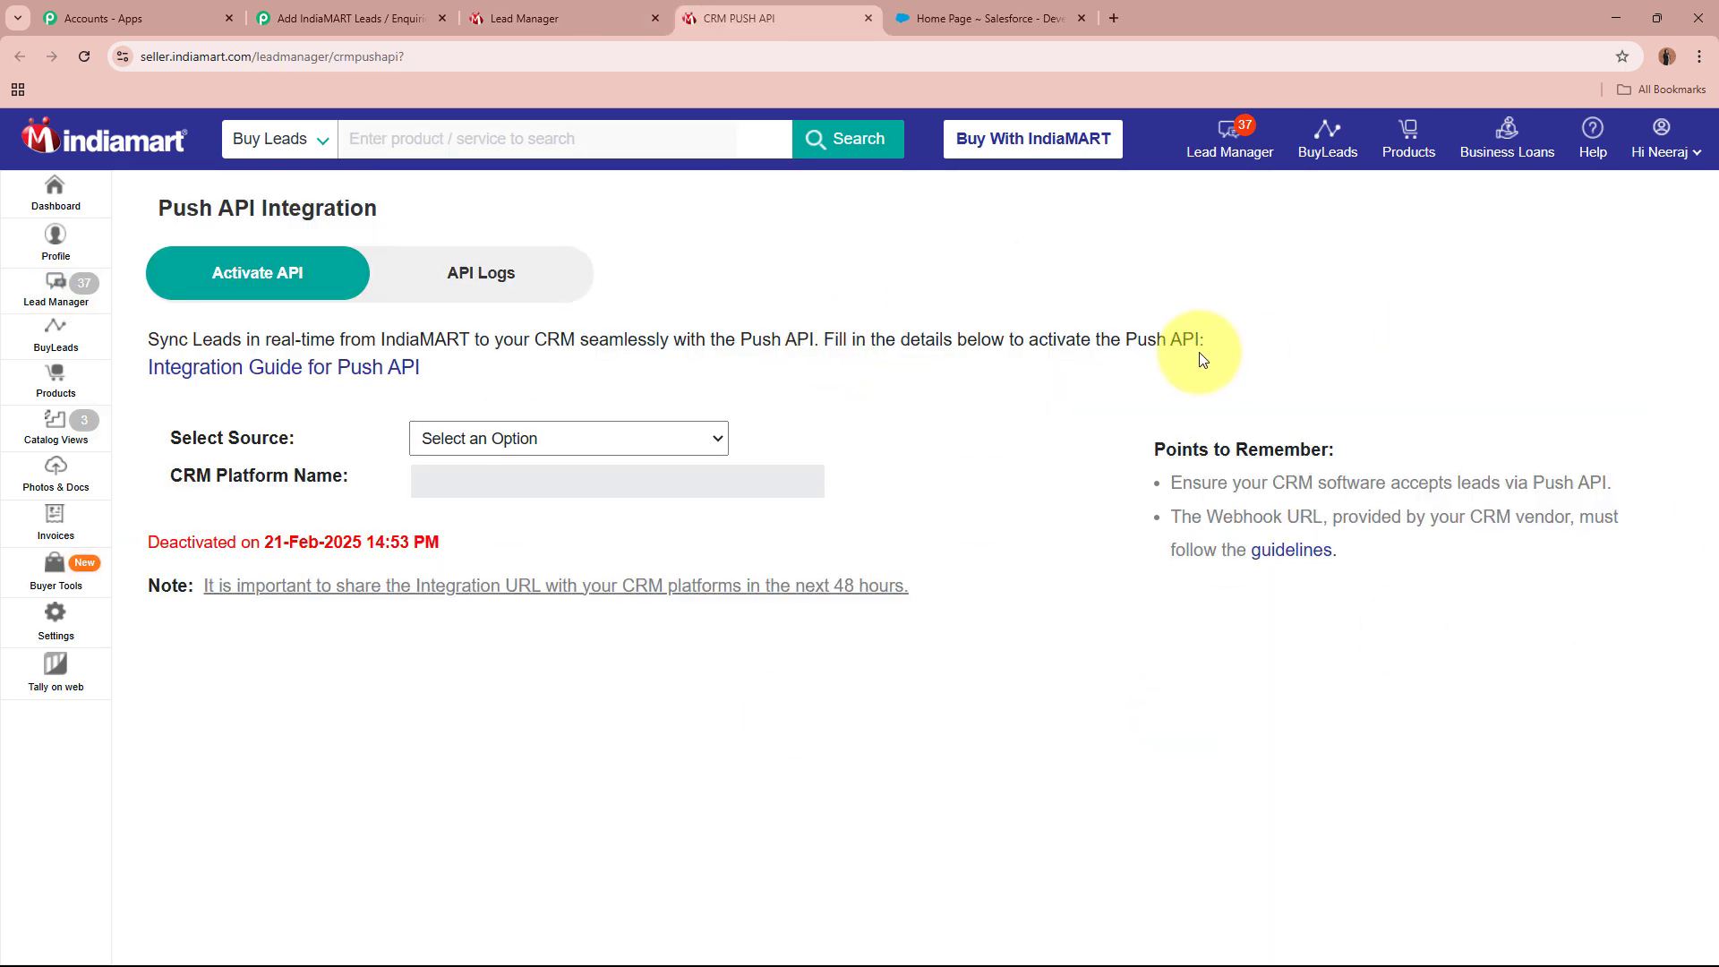
Step: Set the source of the Push API integration to Other
drag(158, 208, 382, 208)
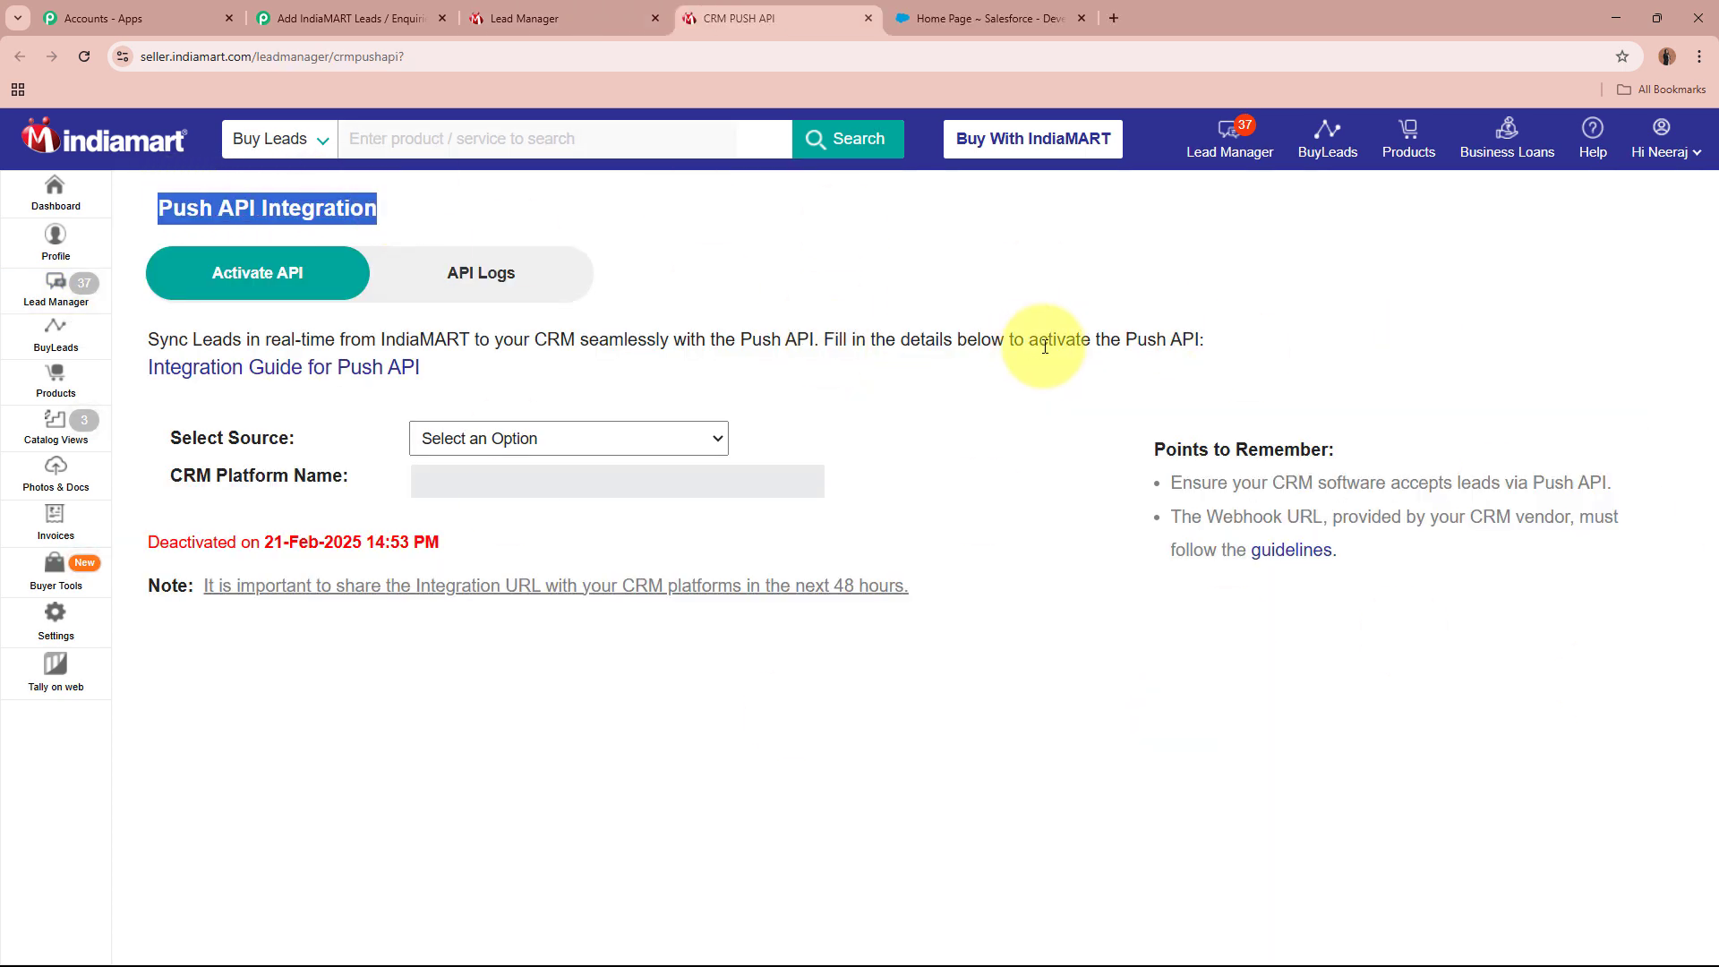
click(176, 438)
drag(177, 437, 311, 439)
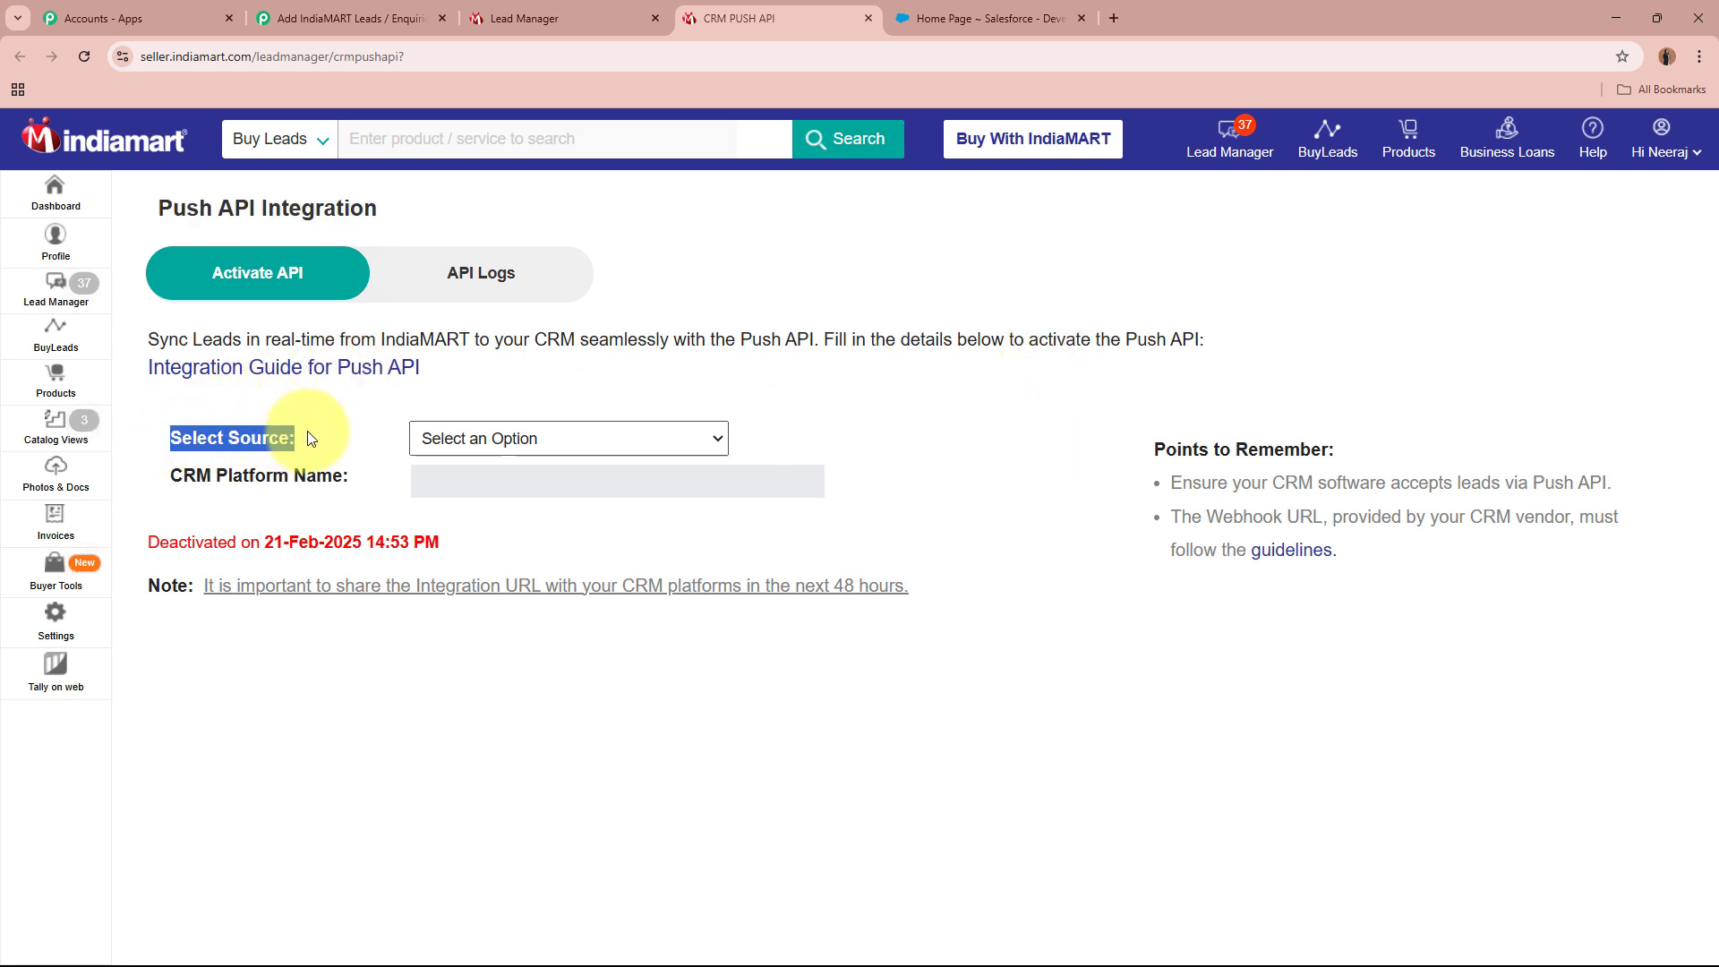
click(676, 440)
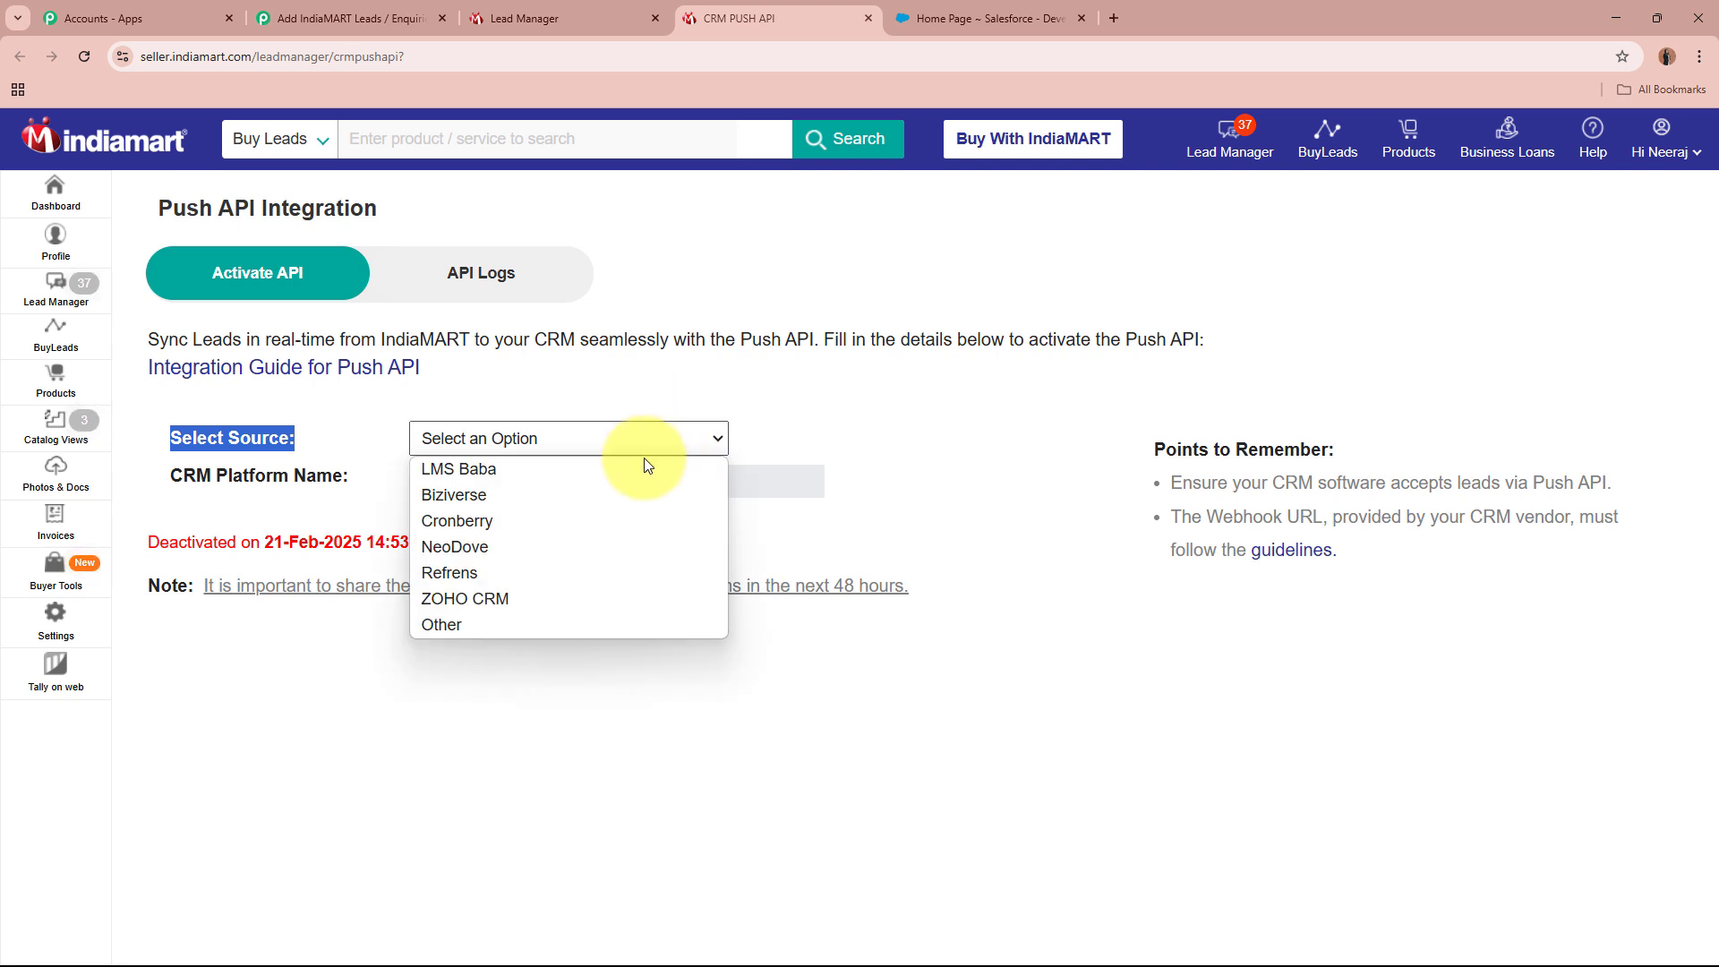
click(596, 624)
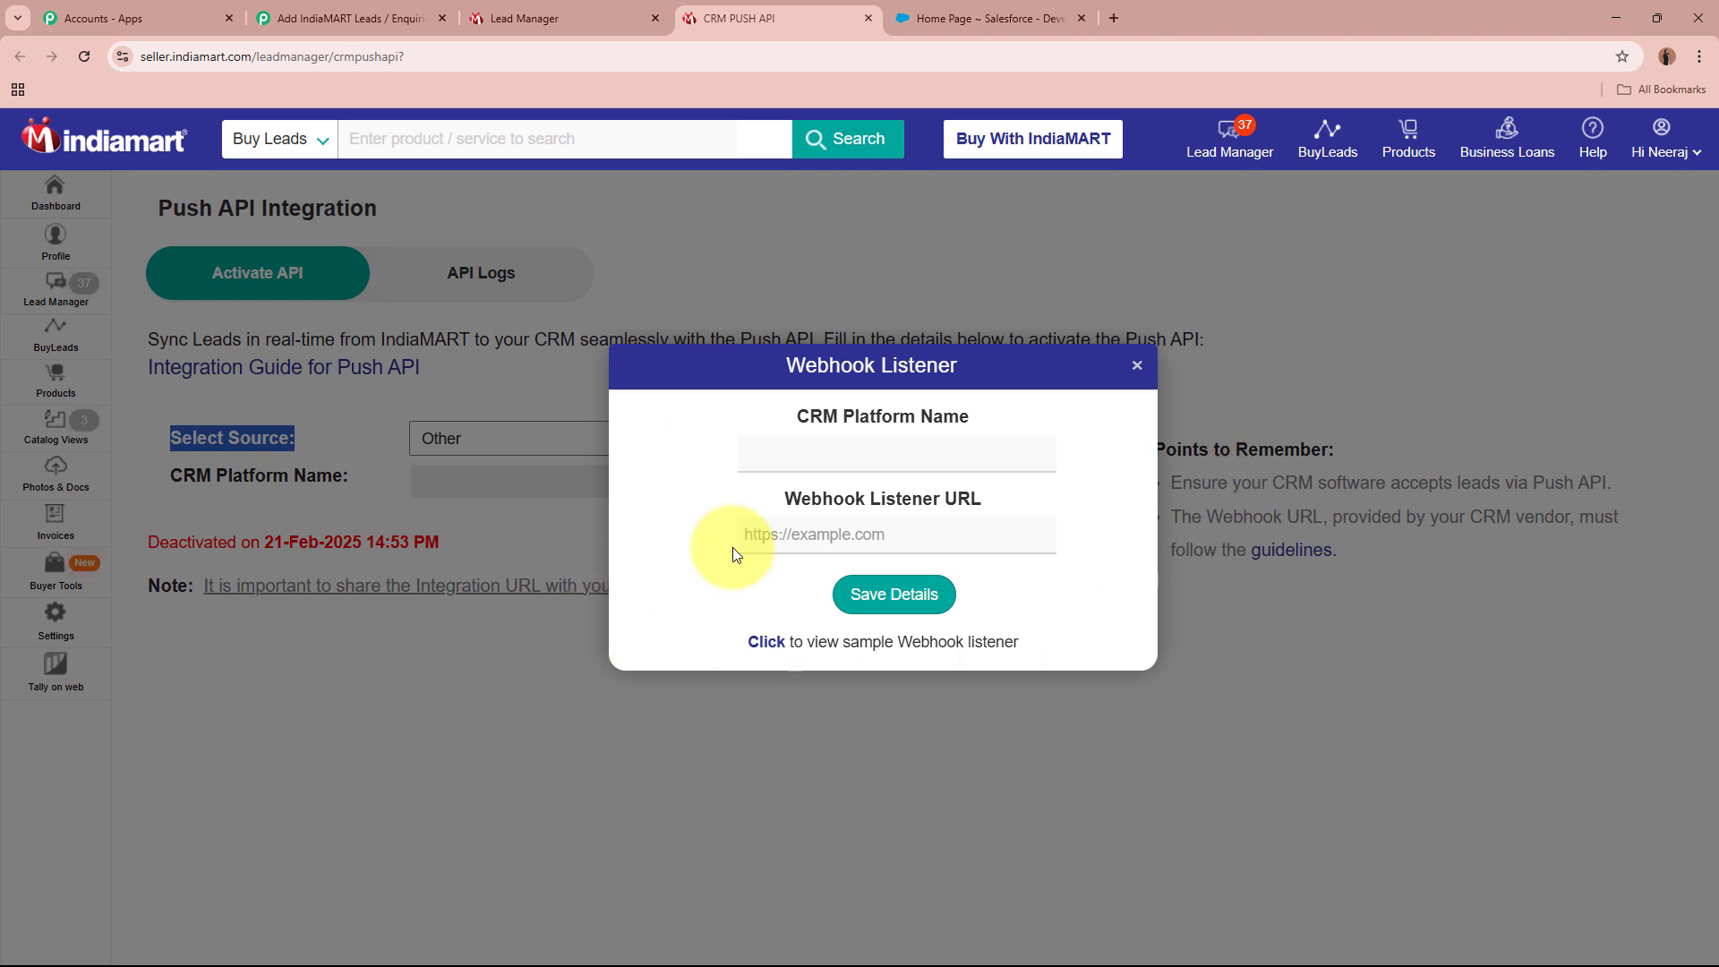
Step: Enter Pabbly Connect as the CRM platform name, paste the copied webhook URL as the Webhook Listener URL, and save the details
drag(799, 414, 990, 433)
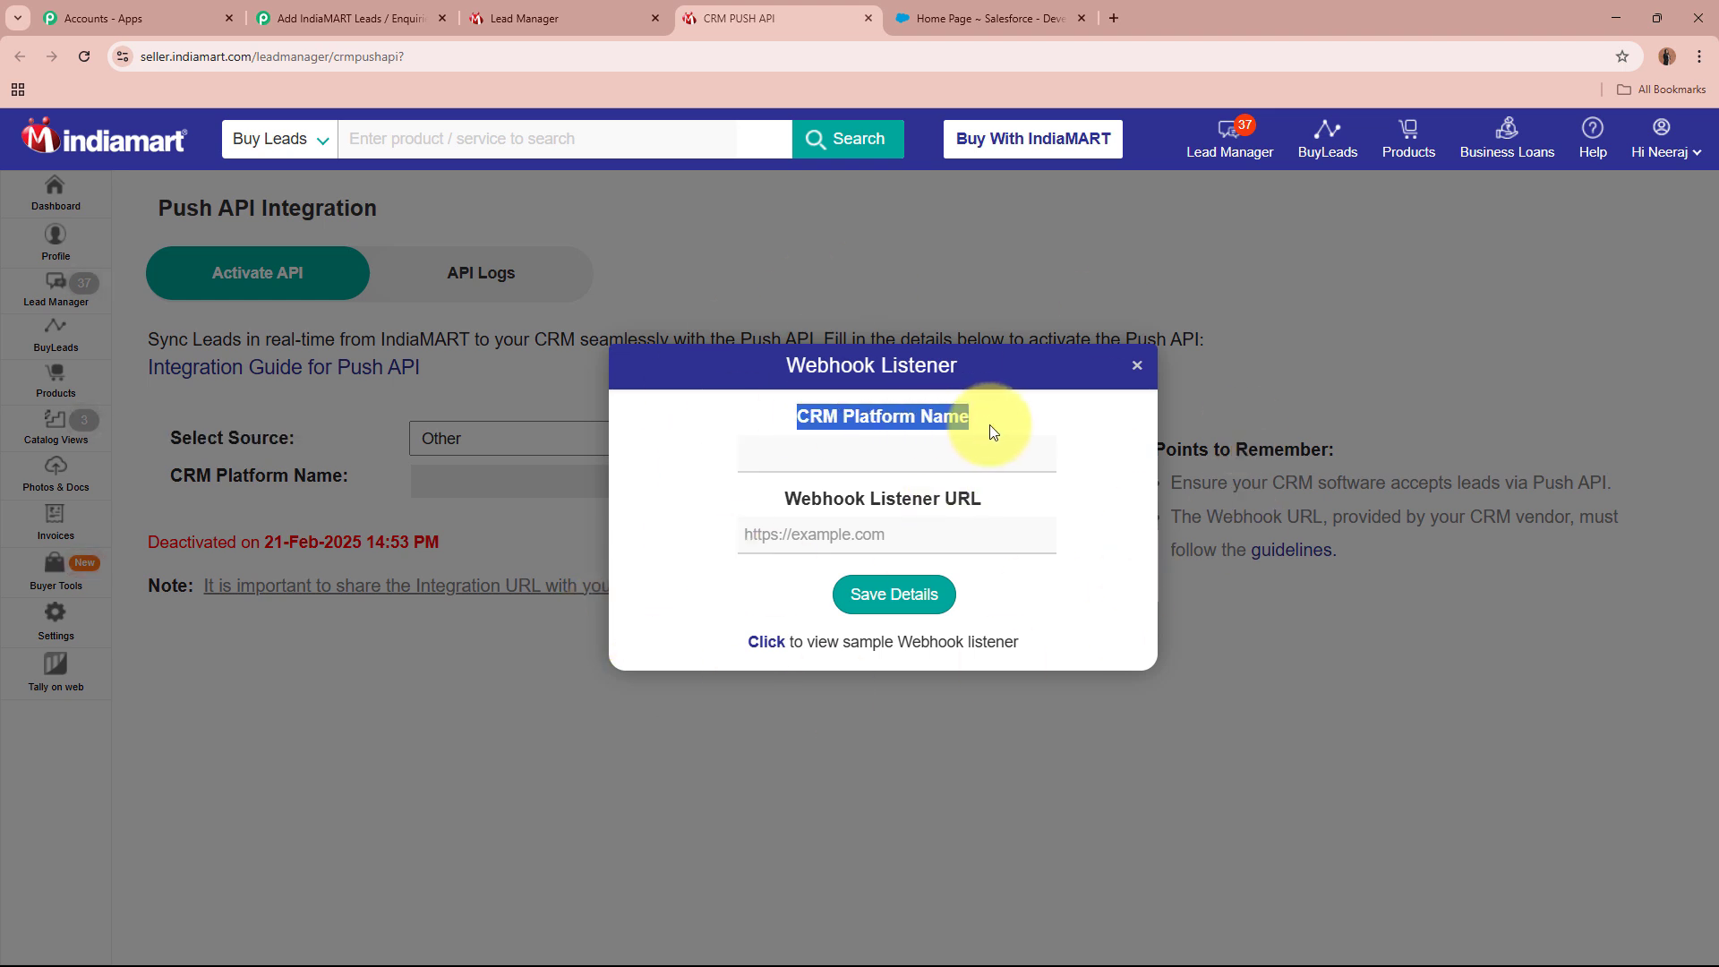
drag(784, 499, 988, 504)
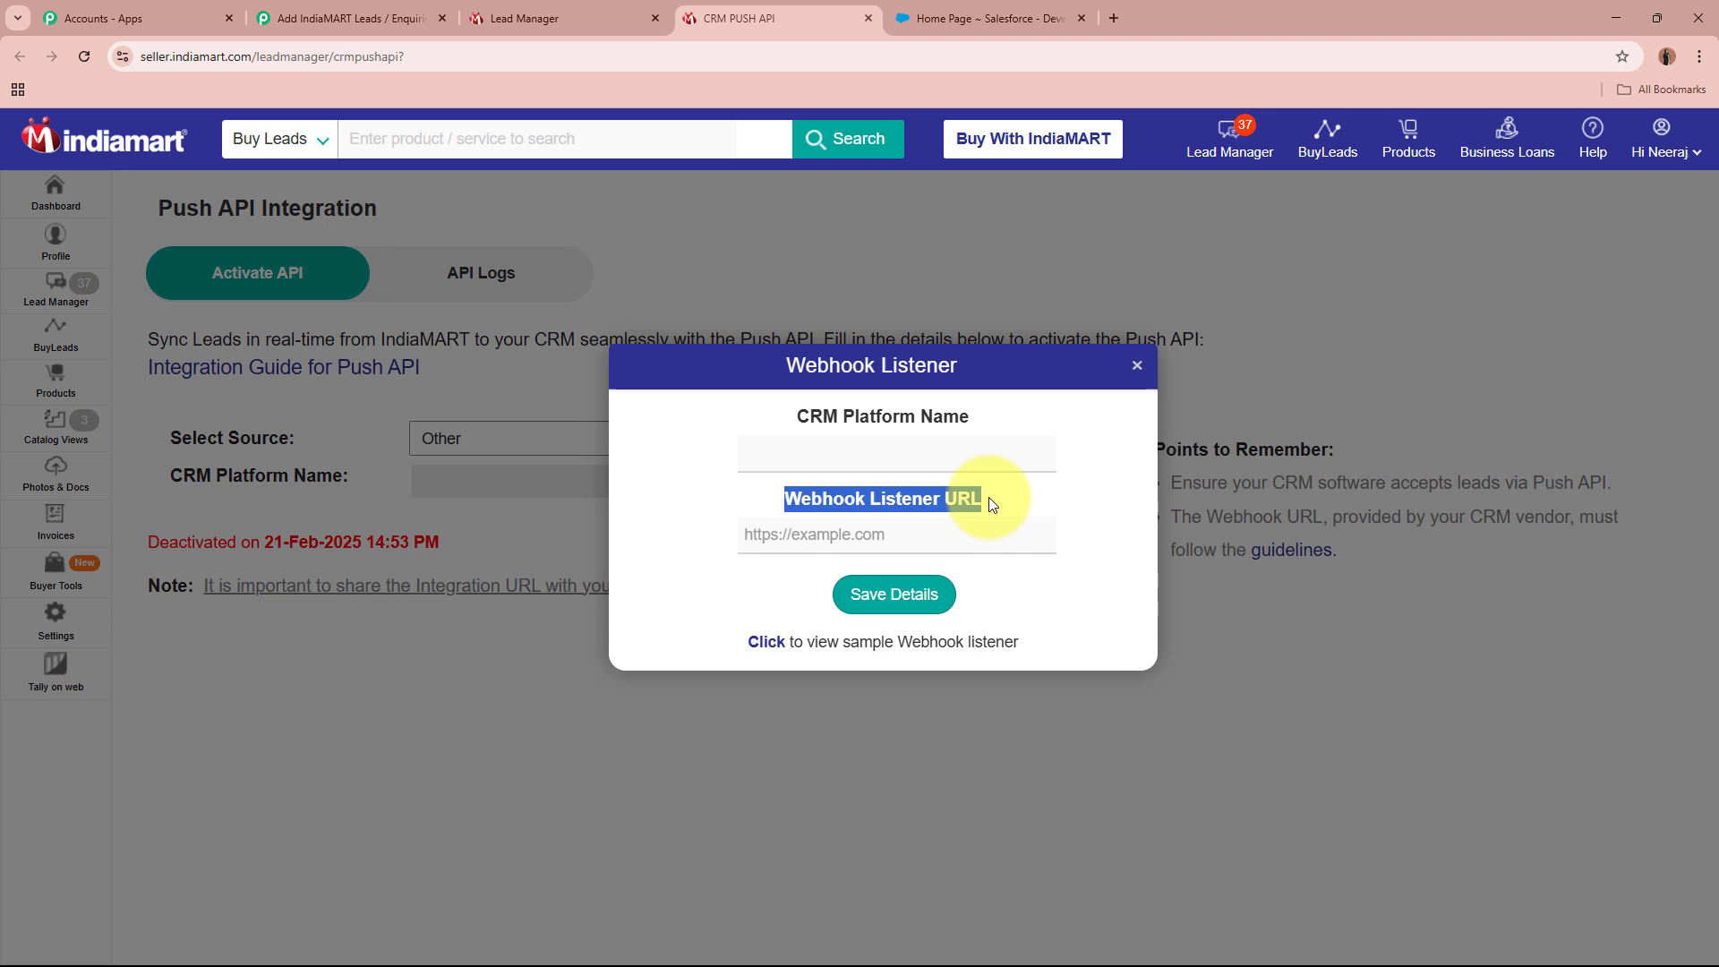
click(977, 451)
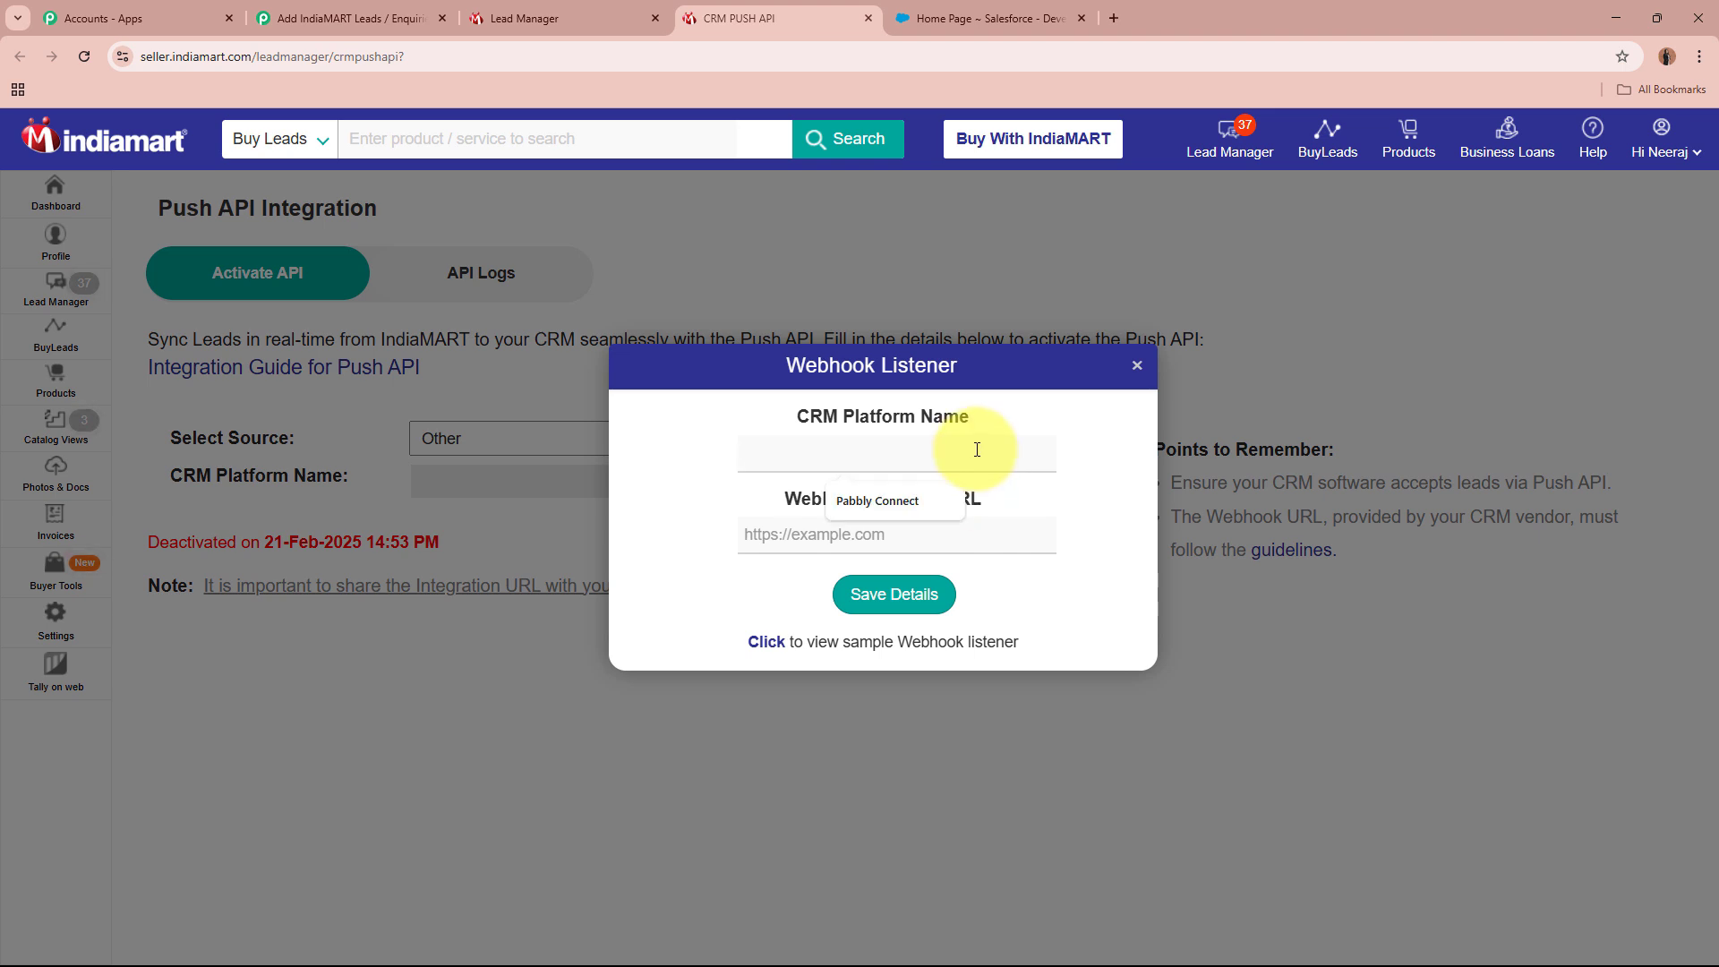
text(Pabbl)
key(Down)
key(Return)
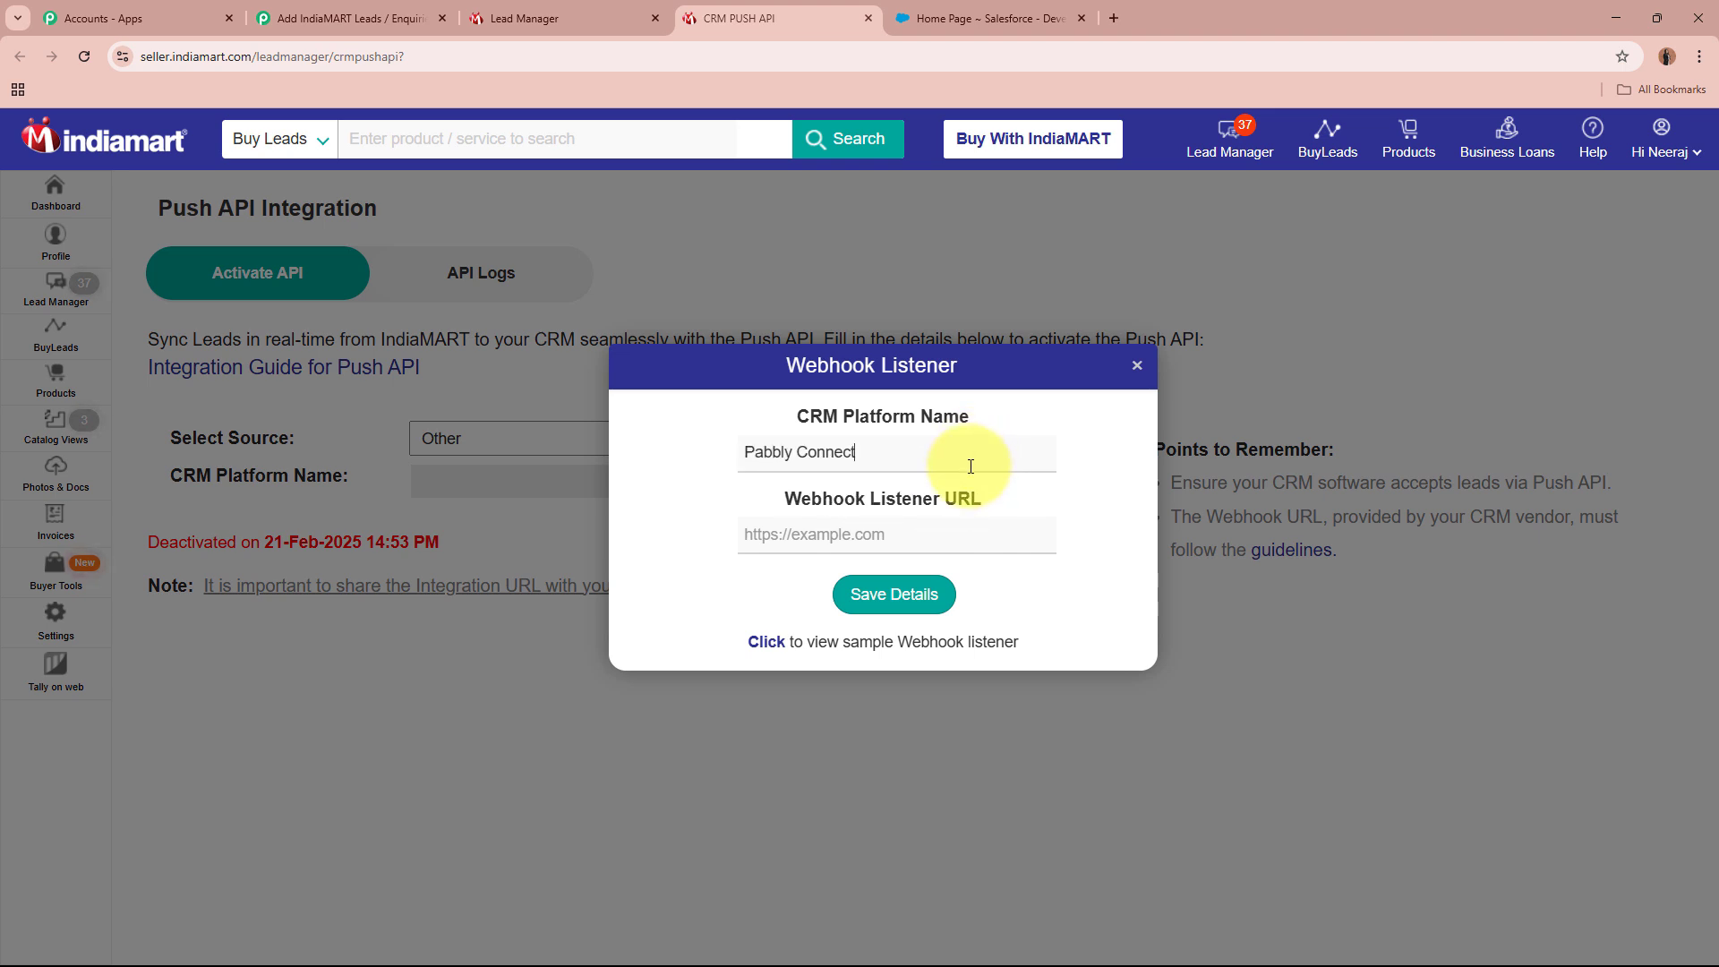
click(963, 527)
key(ctrl+v)
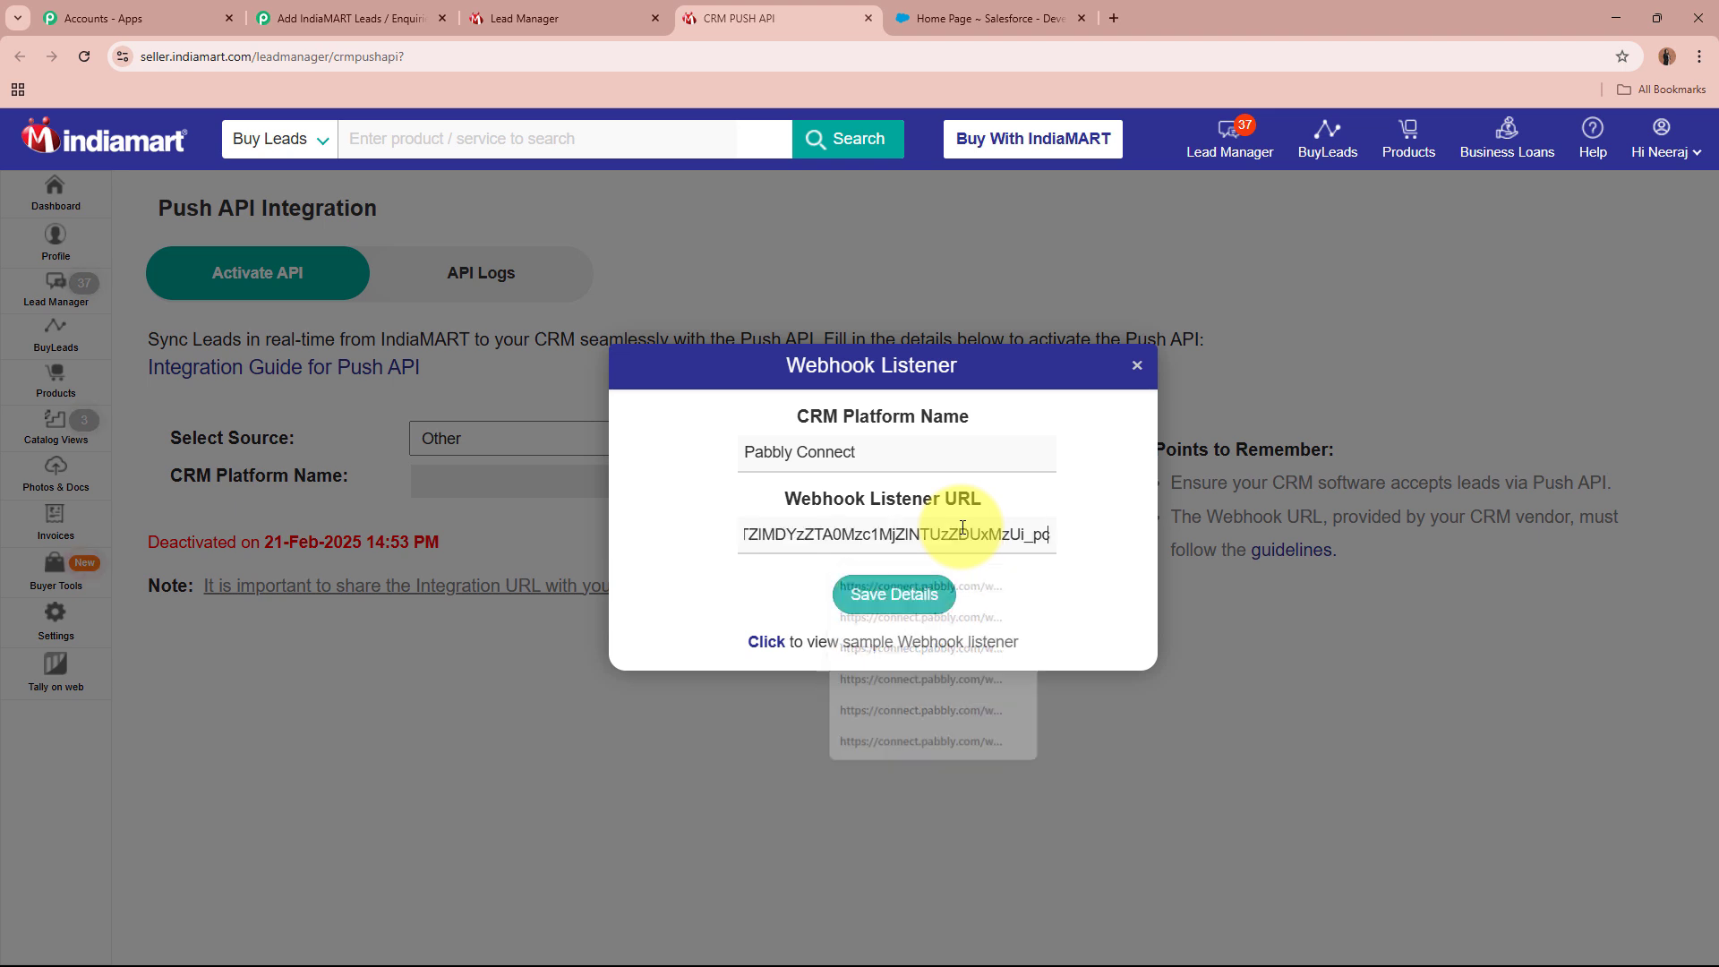
click(1127, 543)
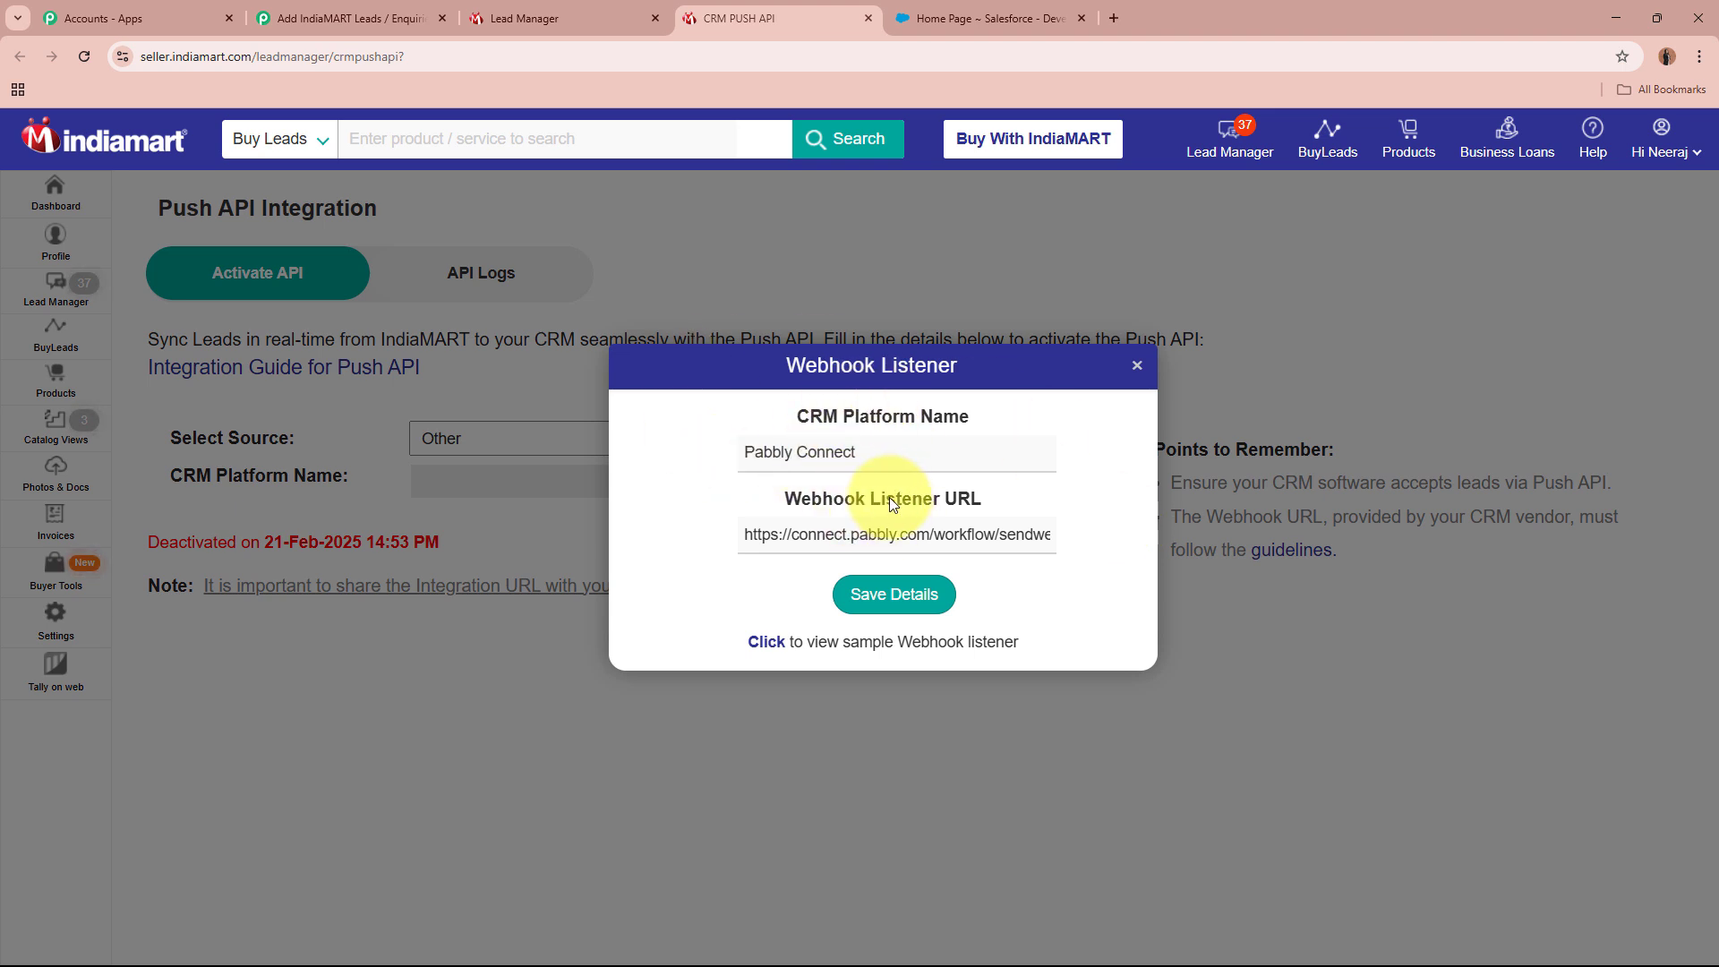
click(898, 601)
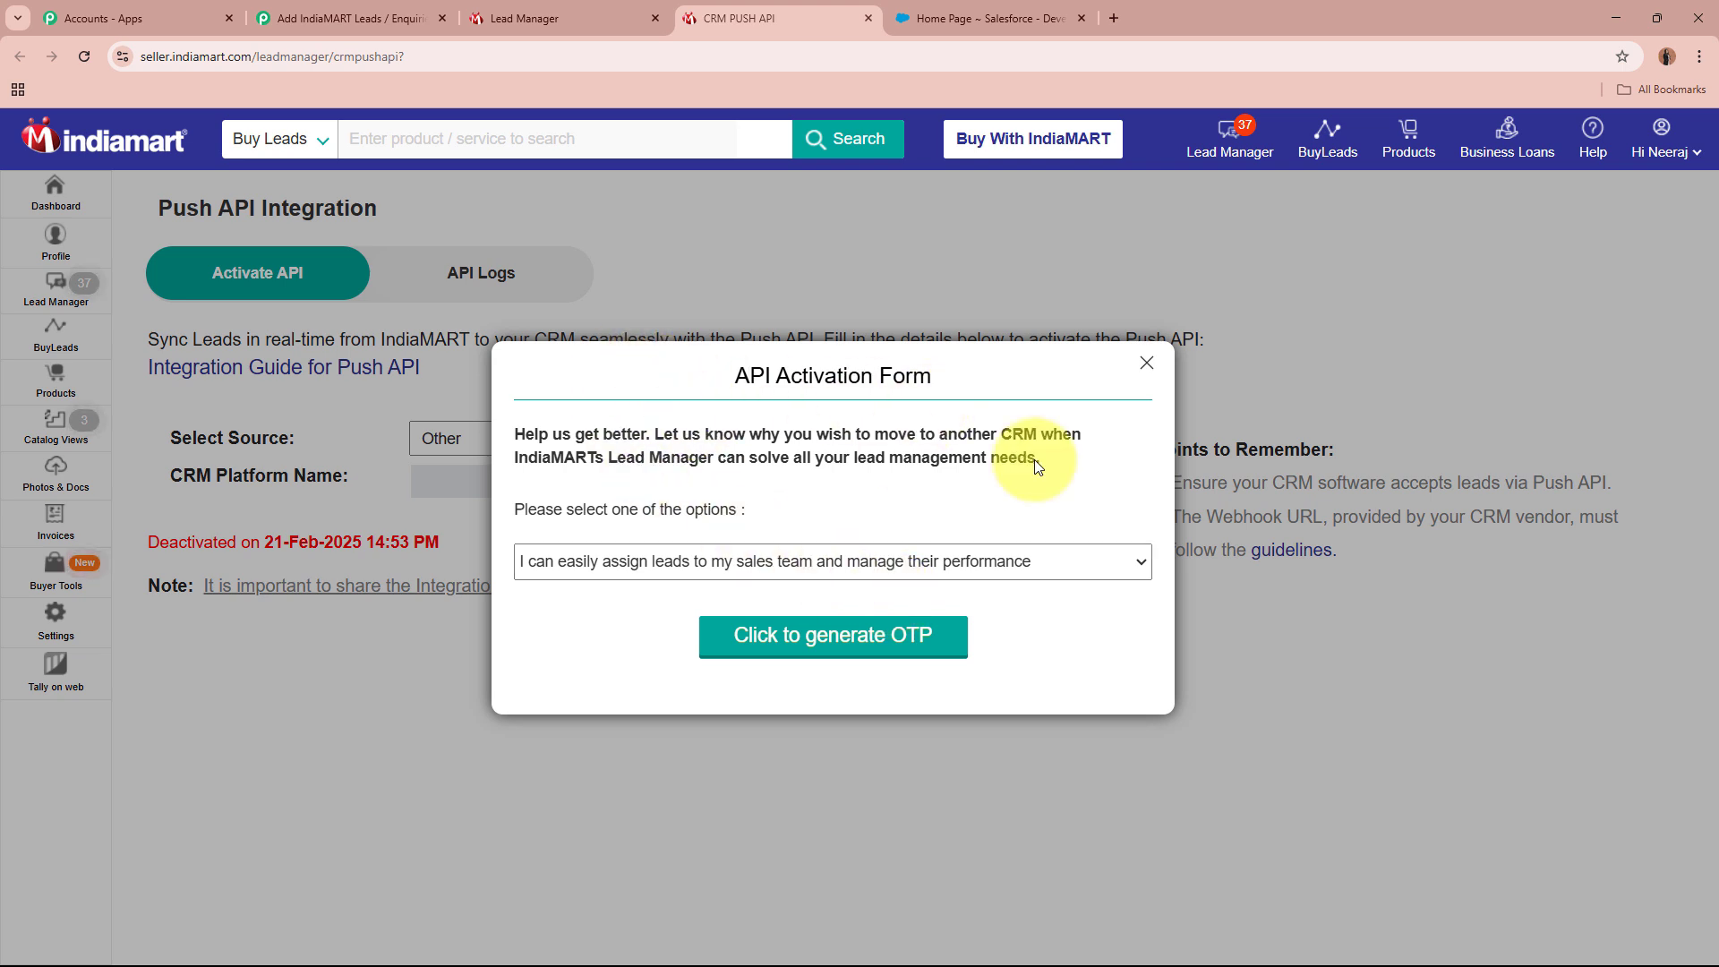
Step: Select "I can easily assign leads to my sales team and manage their performance" as the API activation reason and generate the OTP
click(913, 566)
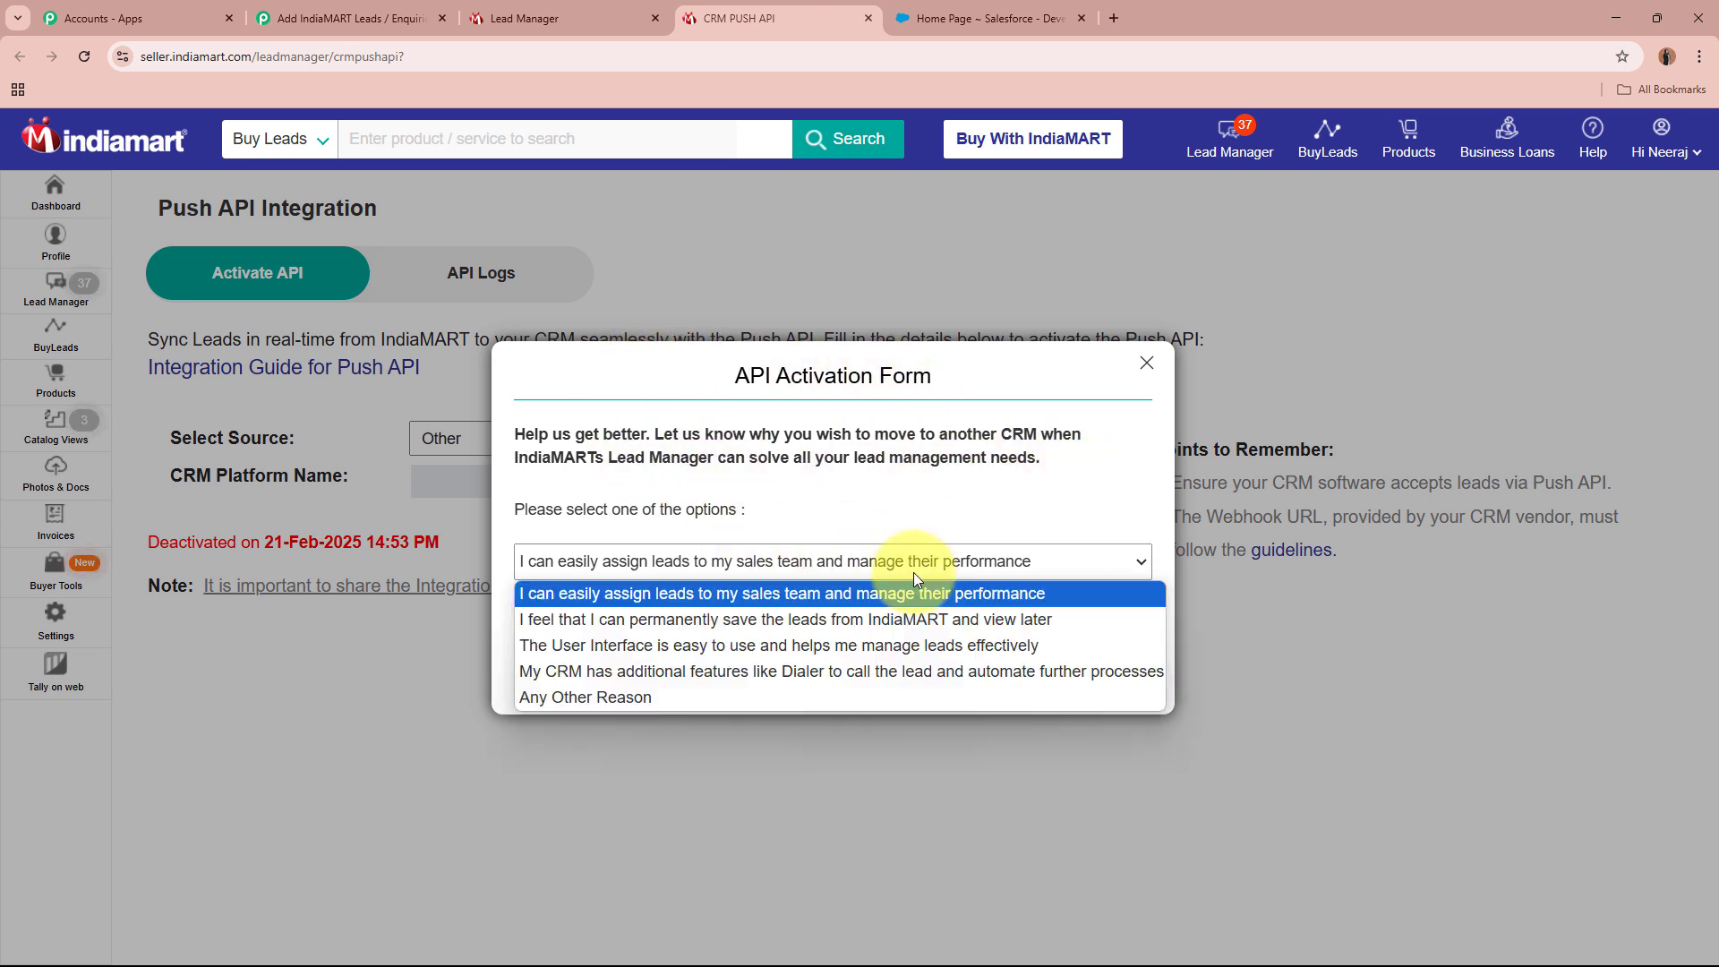
click(915, 594)
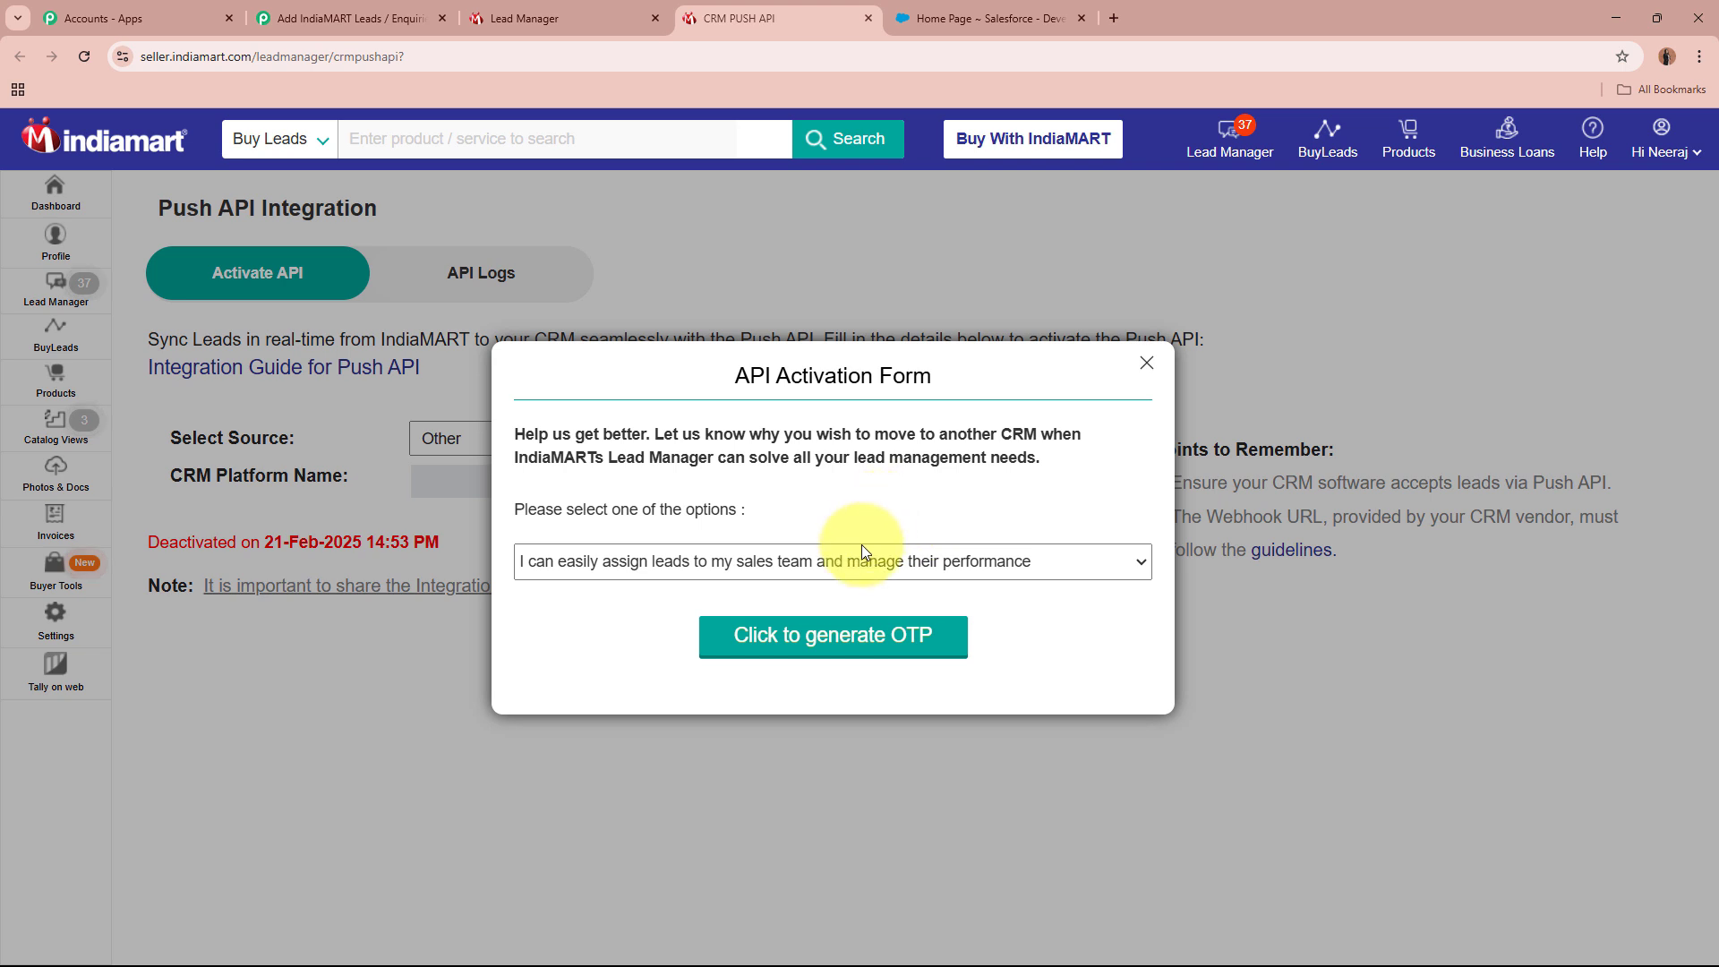
click(783, 637)
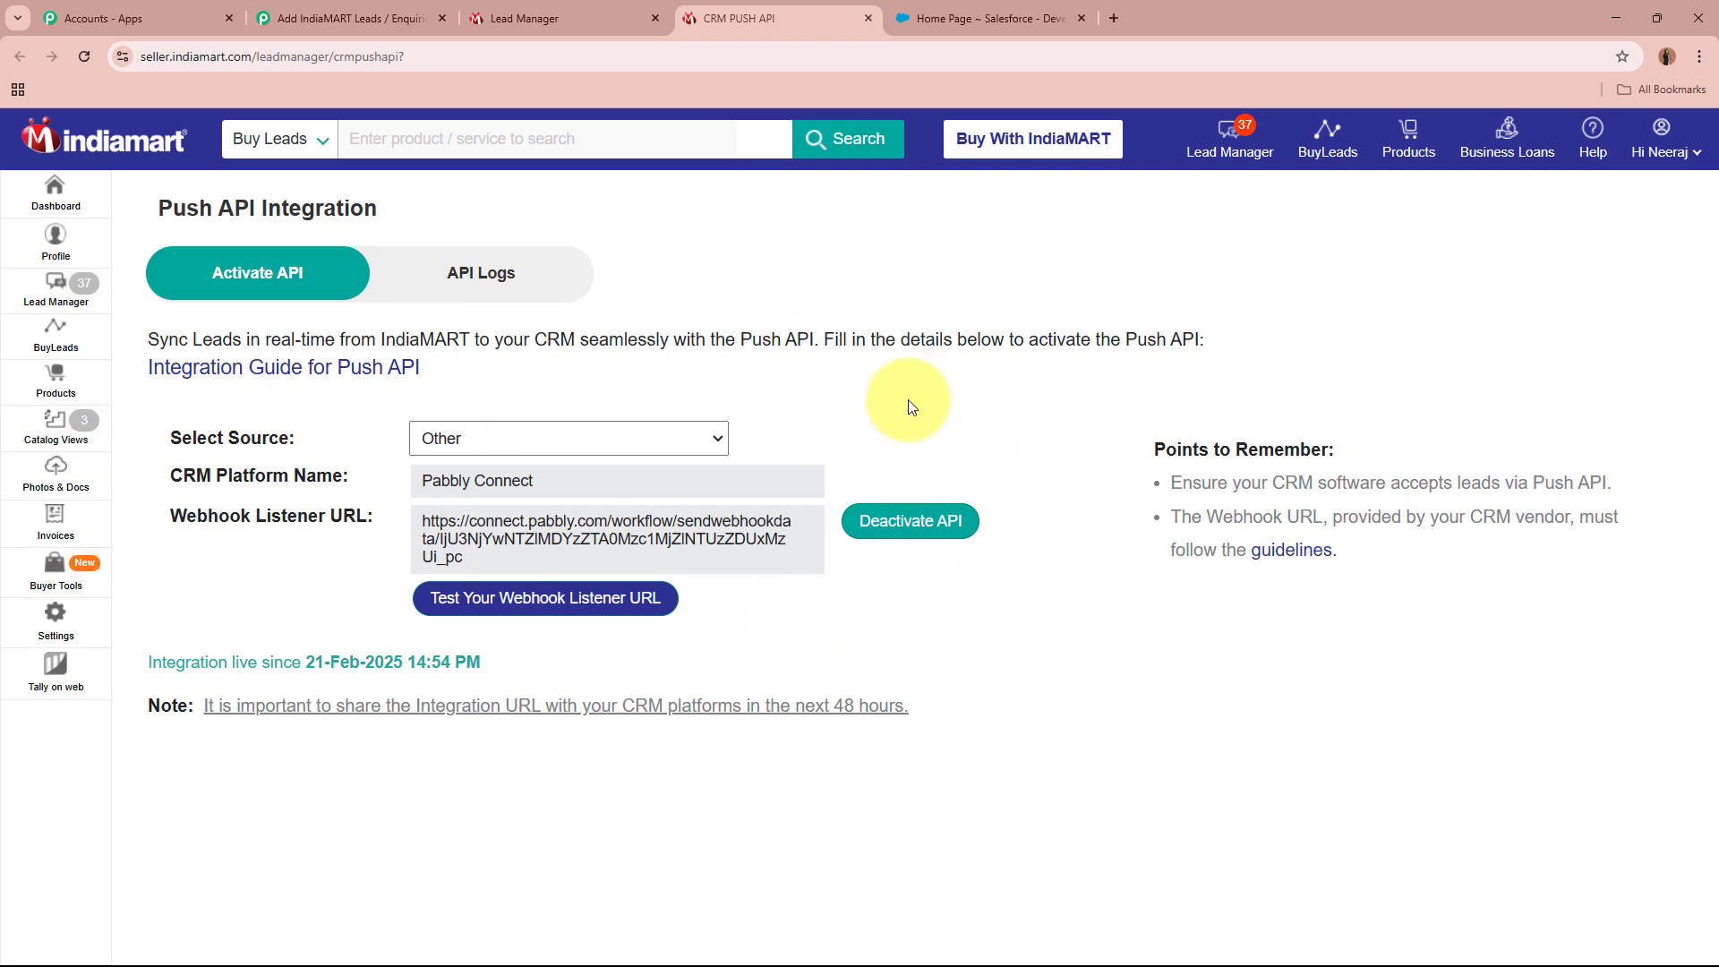
Step: Examine the trigger's webhook capture status in the Pabbly Connect workflow and the contact list in IndiaMART's Lead Manager
click(373, 16)
scroll(324, 340, down, 7)
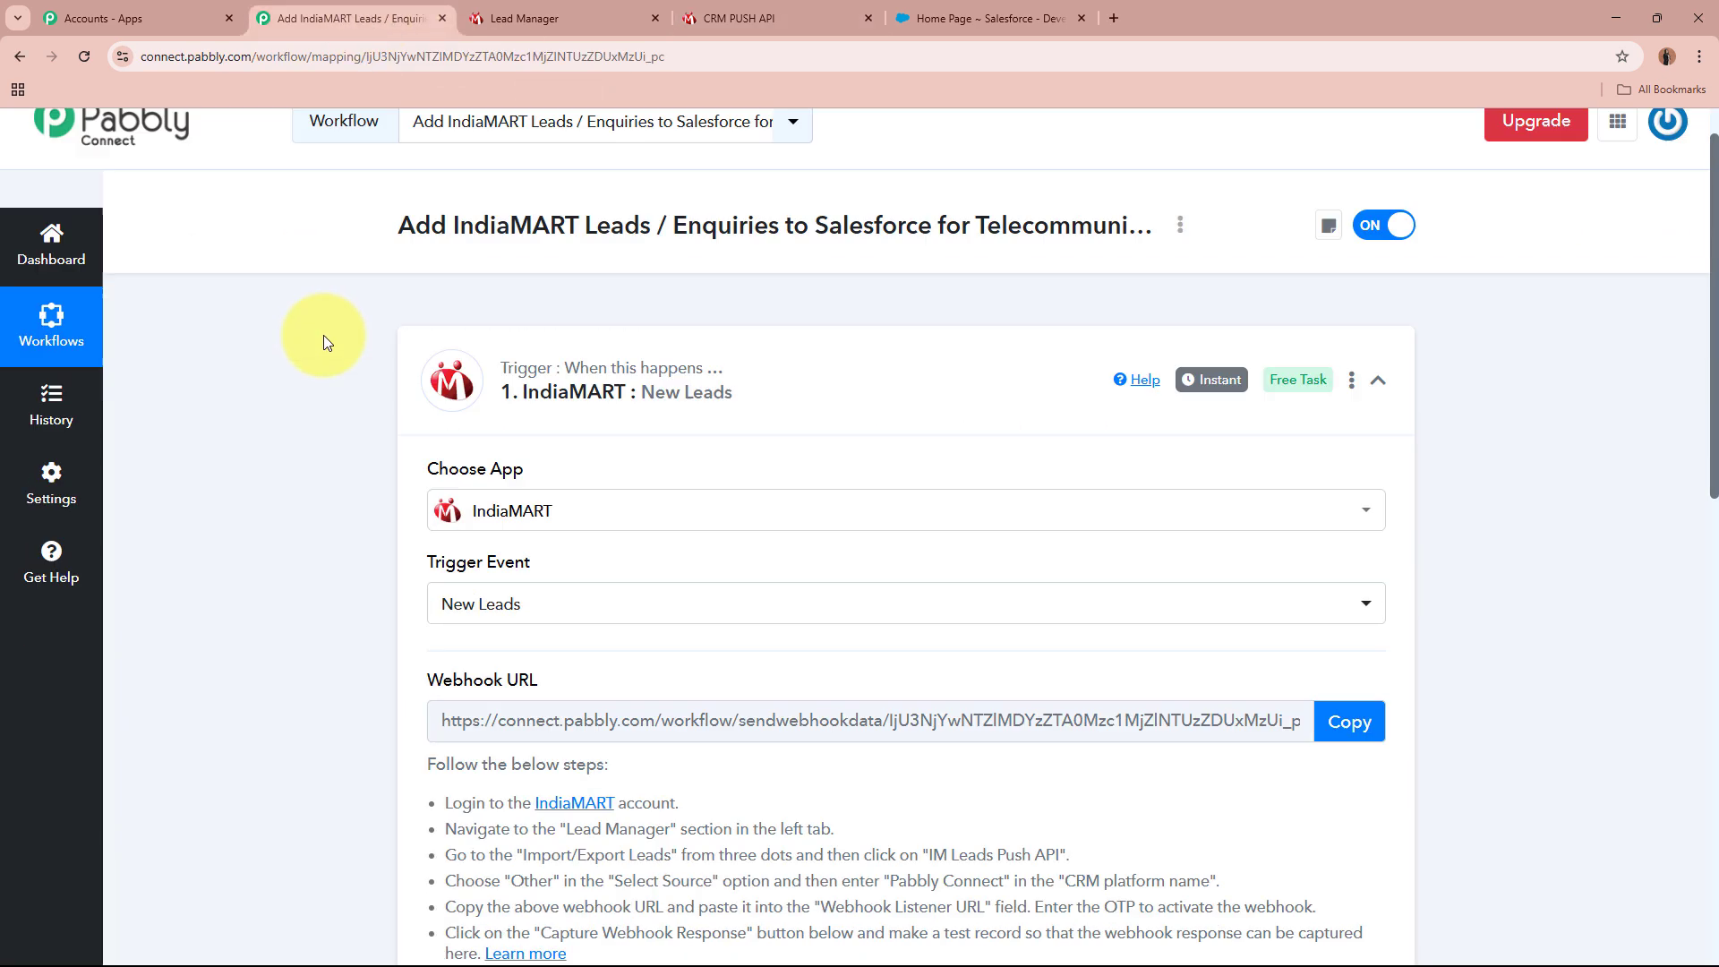
scroll(322, 353, down, 1)
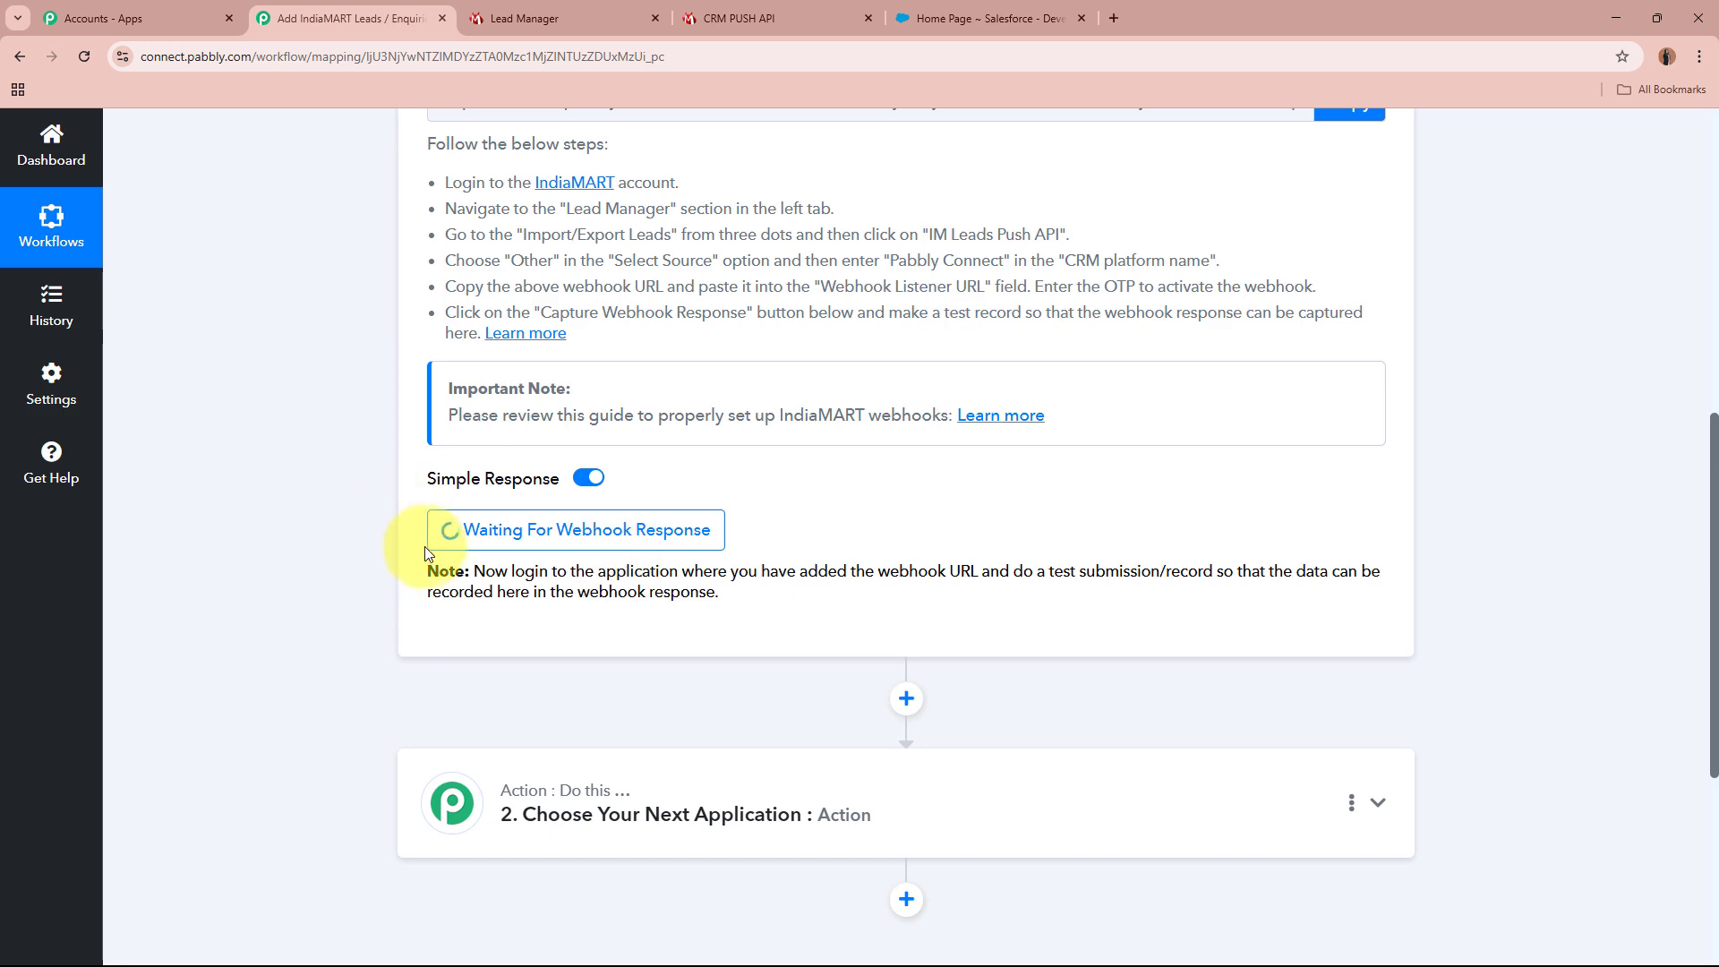
scroll(270, 503, up, 8)
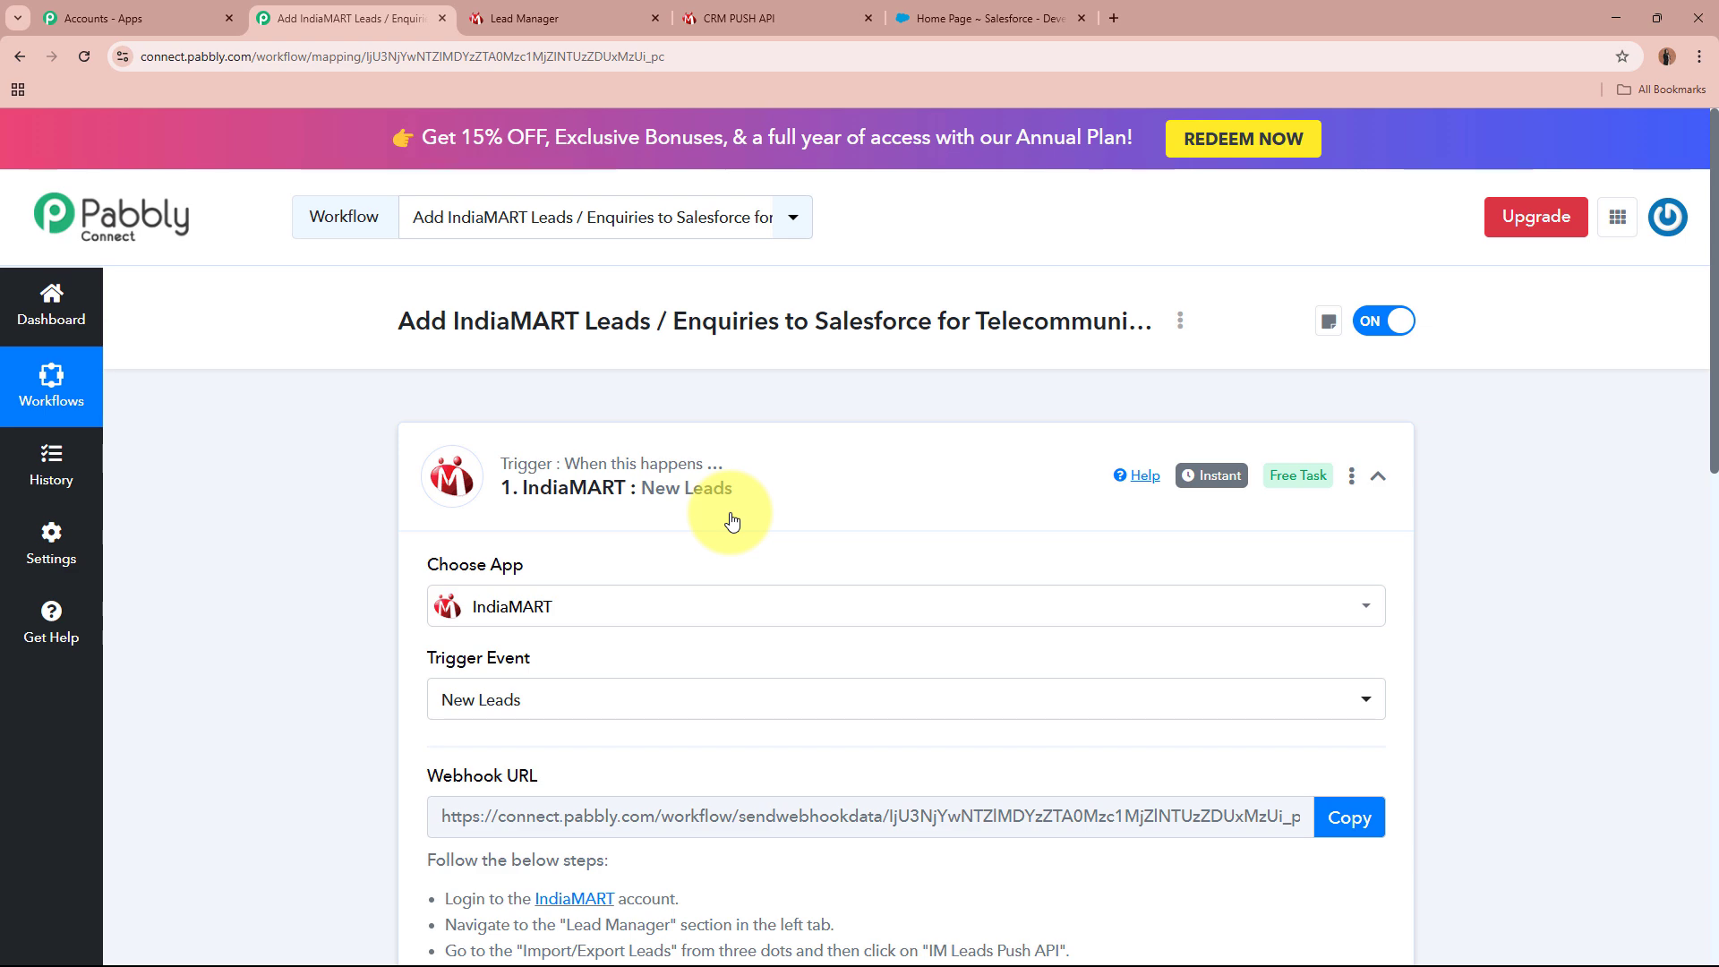
click(555, 18)
click(411, 278)
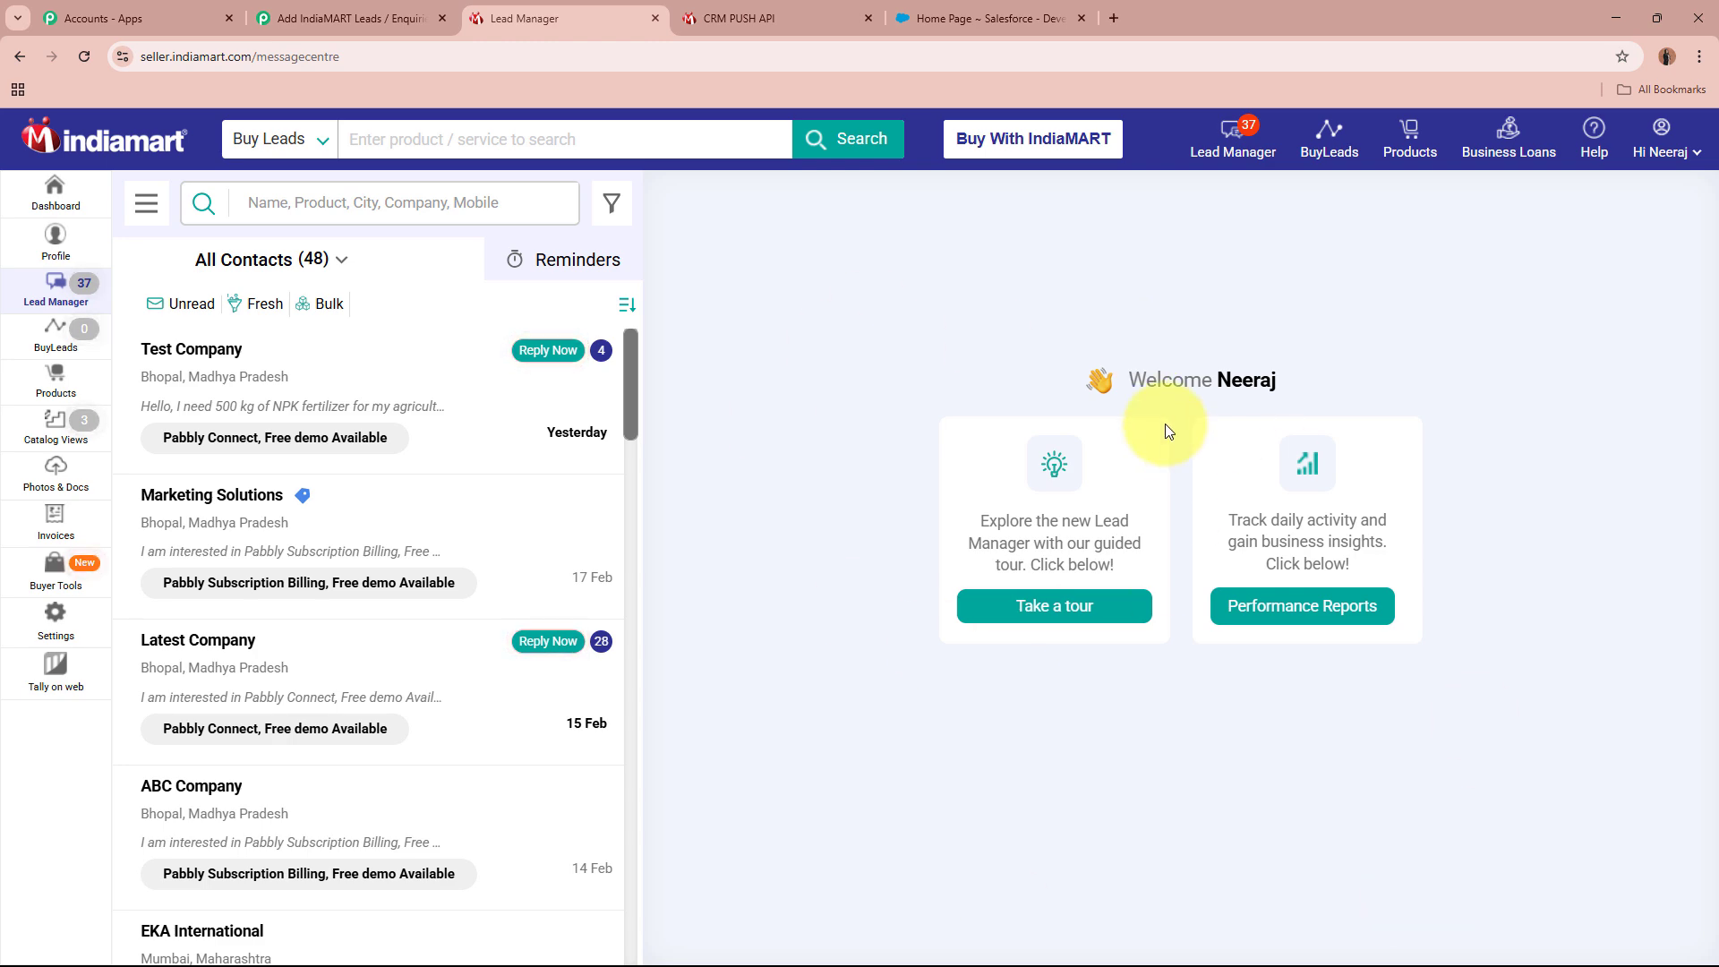
click(358, 18)
scroll(287, 548, down, 3)
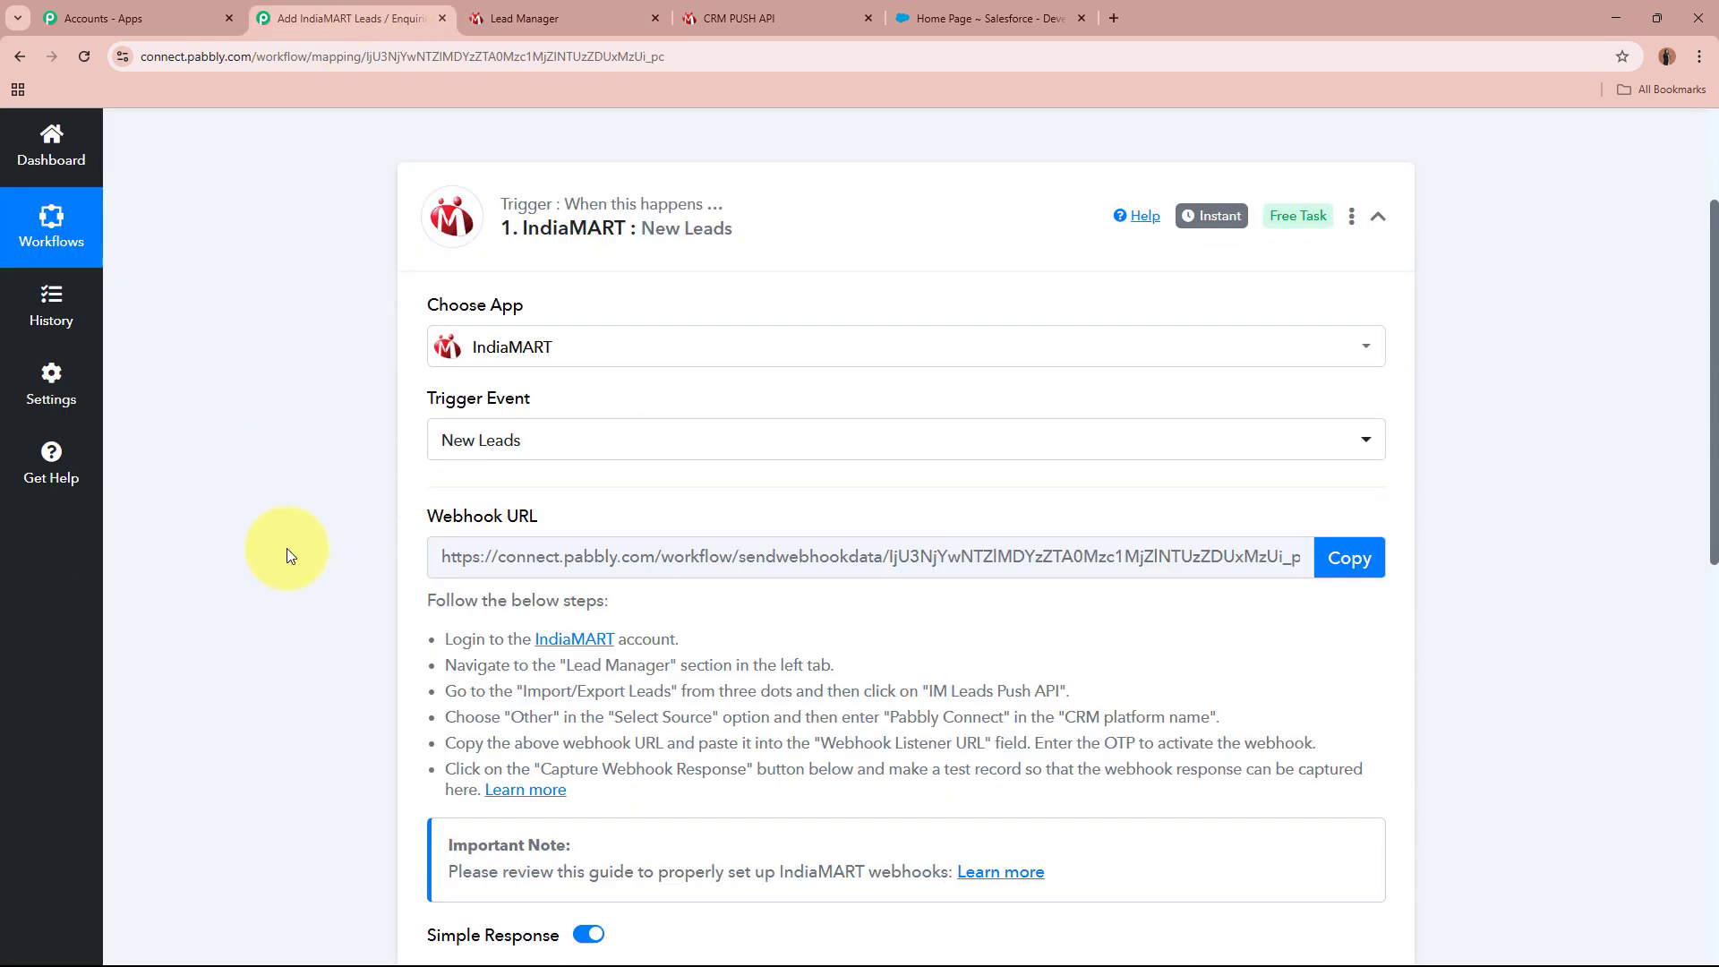
scroll(287, 548, down, 3)
scroll(682, 626, up, 6)
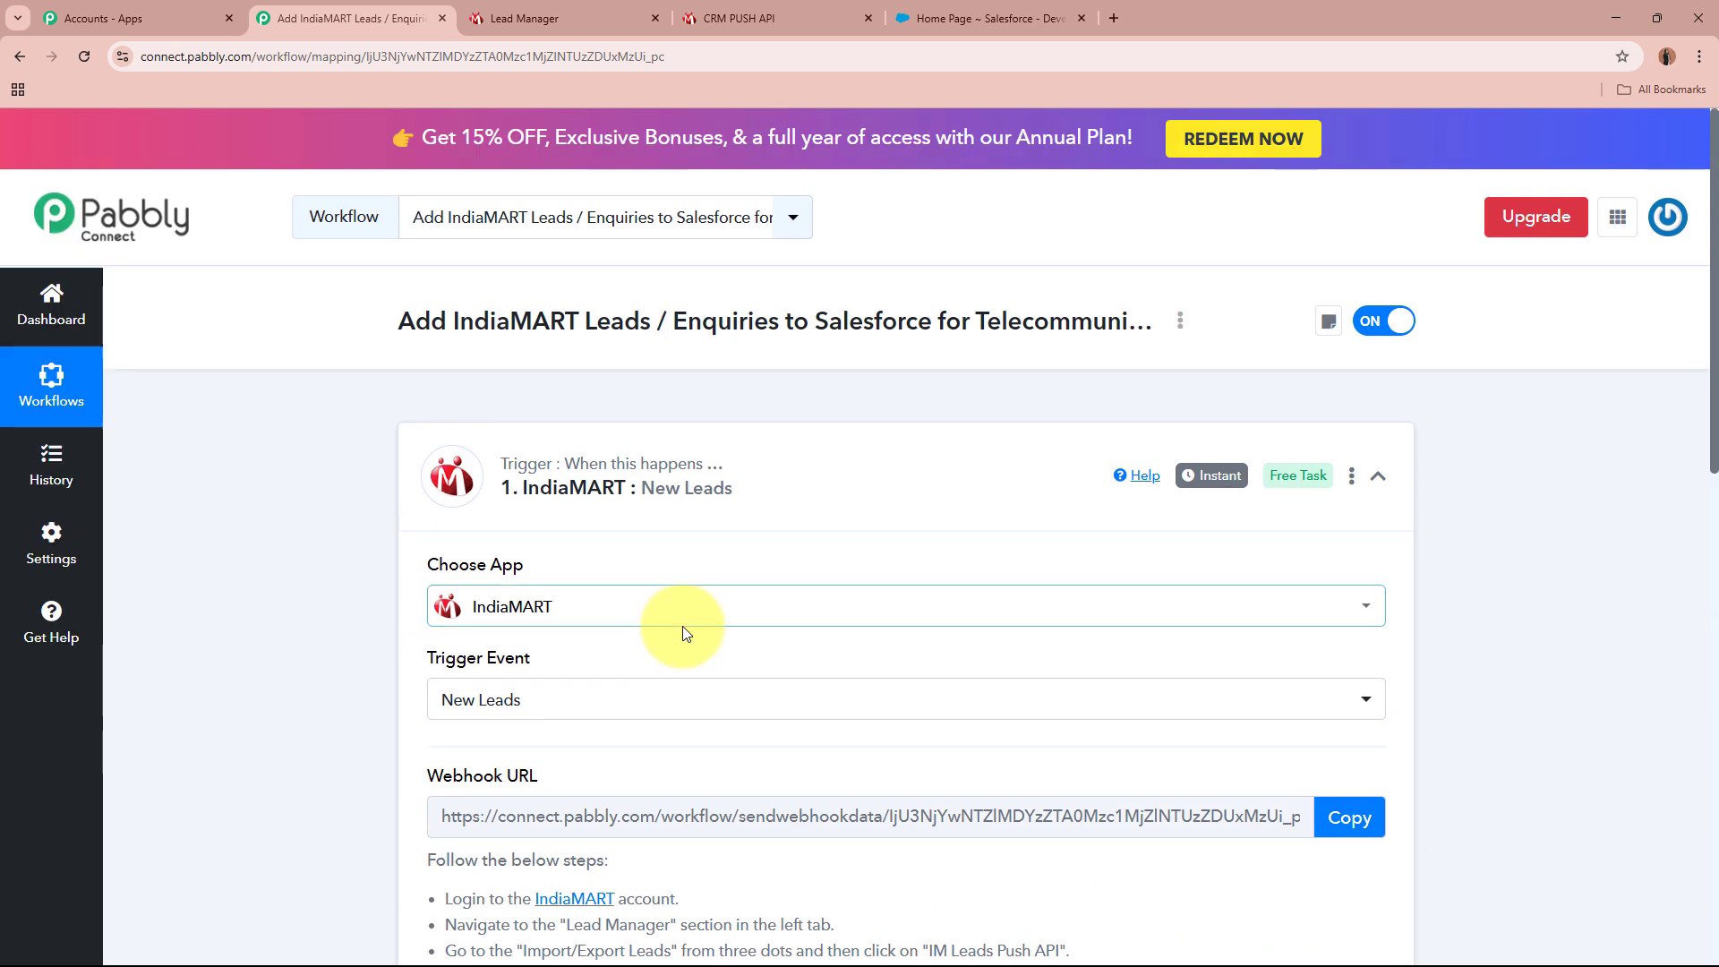
click(523, 18)
click(354, 18)
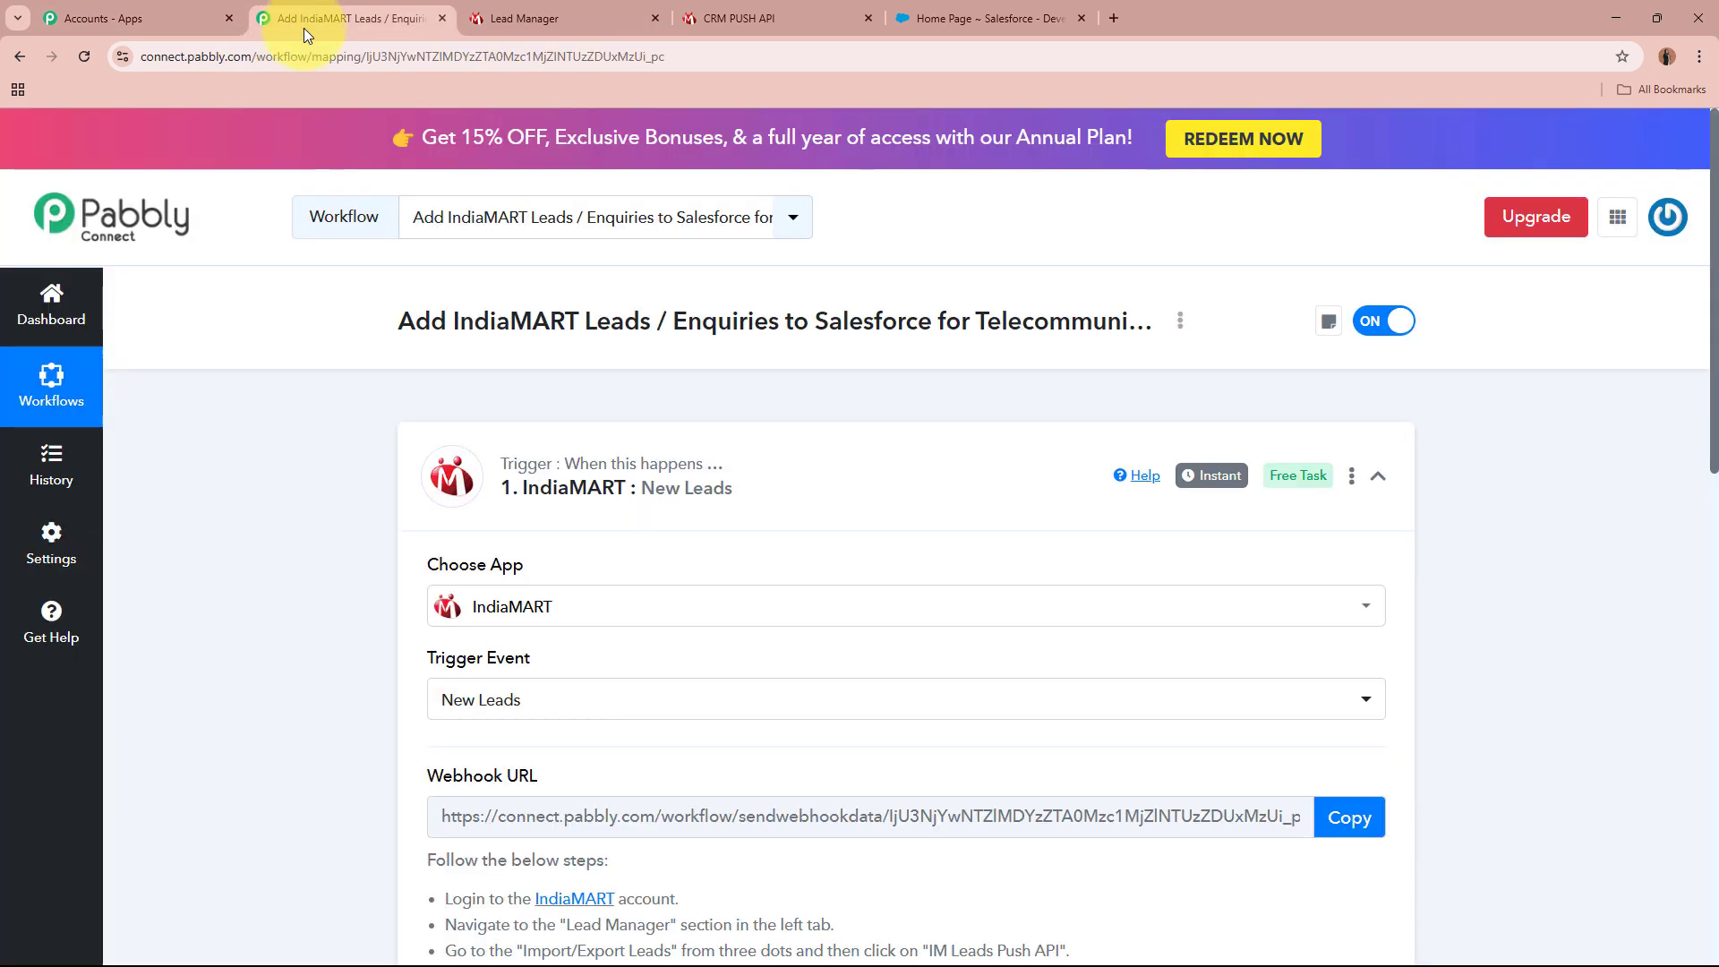
Step: Switch to the IndiaMART buyer site, search for "magnet brains software technology pvt ltd", and open the enquiry form for its Pabbly Connect product
key(alt+Tab)
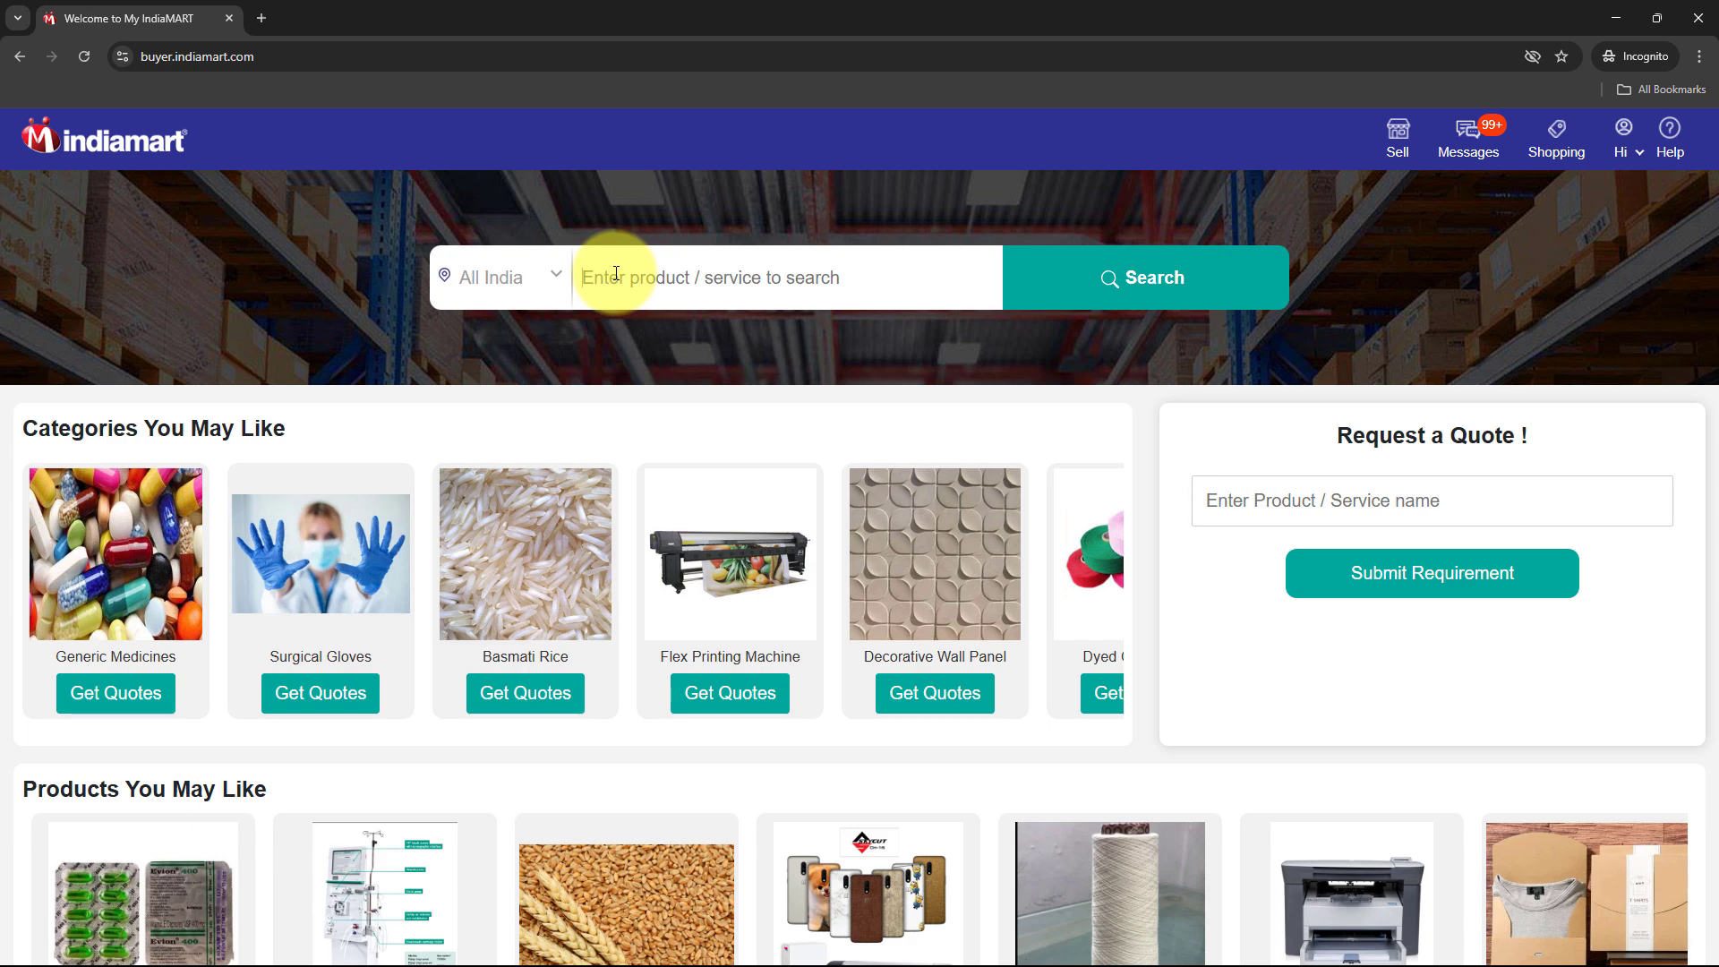
text(Mag)
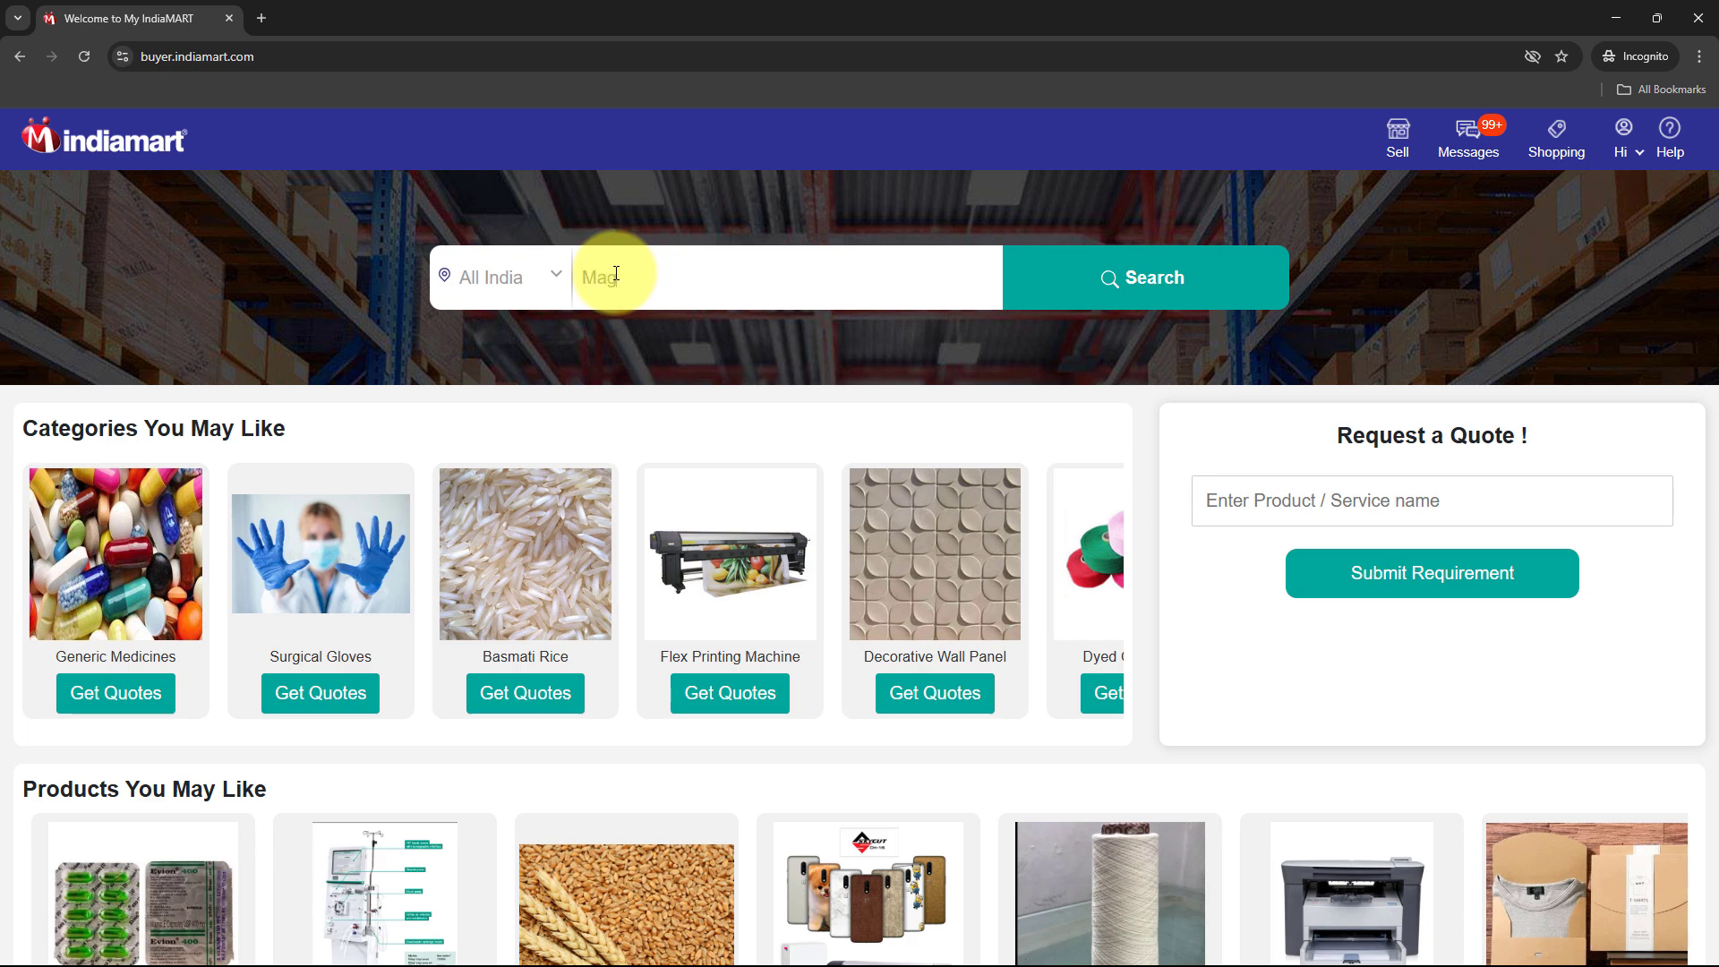
text(net brains)
click(712, 345)
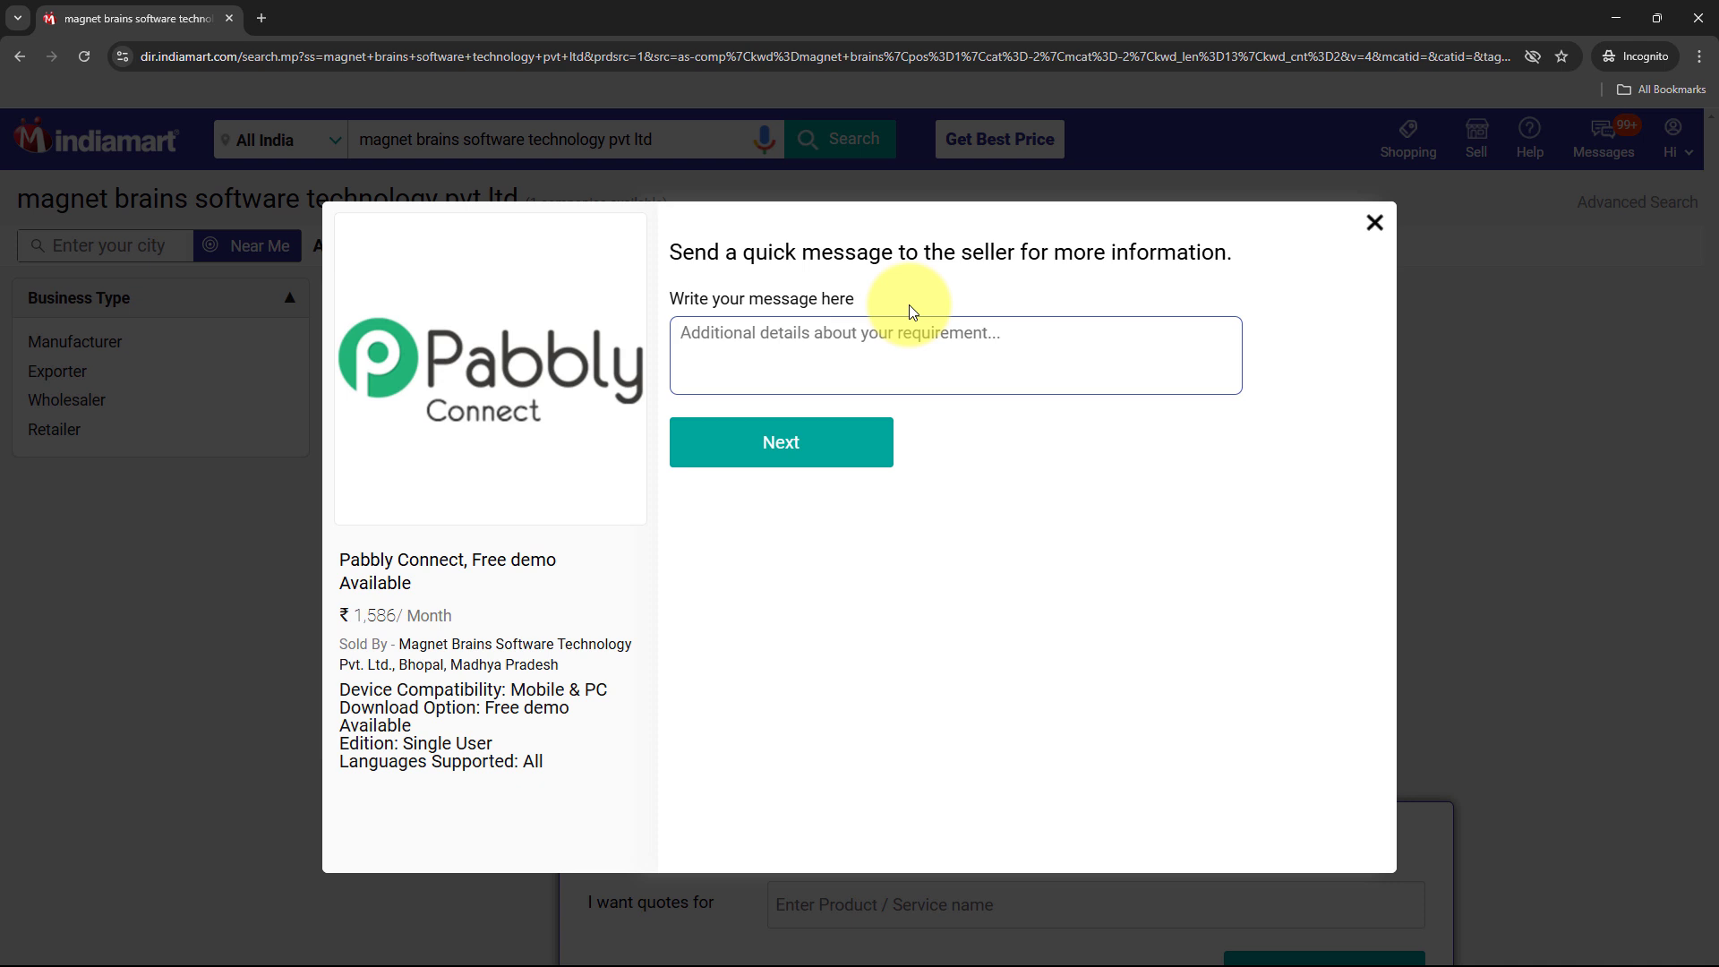
Step: Enter the seller message "Looking for bulk purchase of industrial-grade routers for our new office setup. Please share the pricing and delivery timeline." and continue
text(Looking for bulk purchase of industrial-grade routers for our new office setup. Please share the pricing and delivery timeline.)
drag(681, 333, 1115, 355)
click(1117, 353)
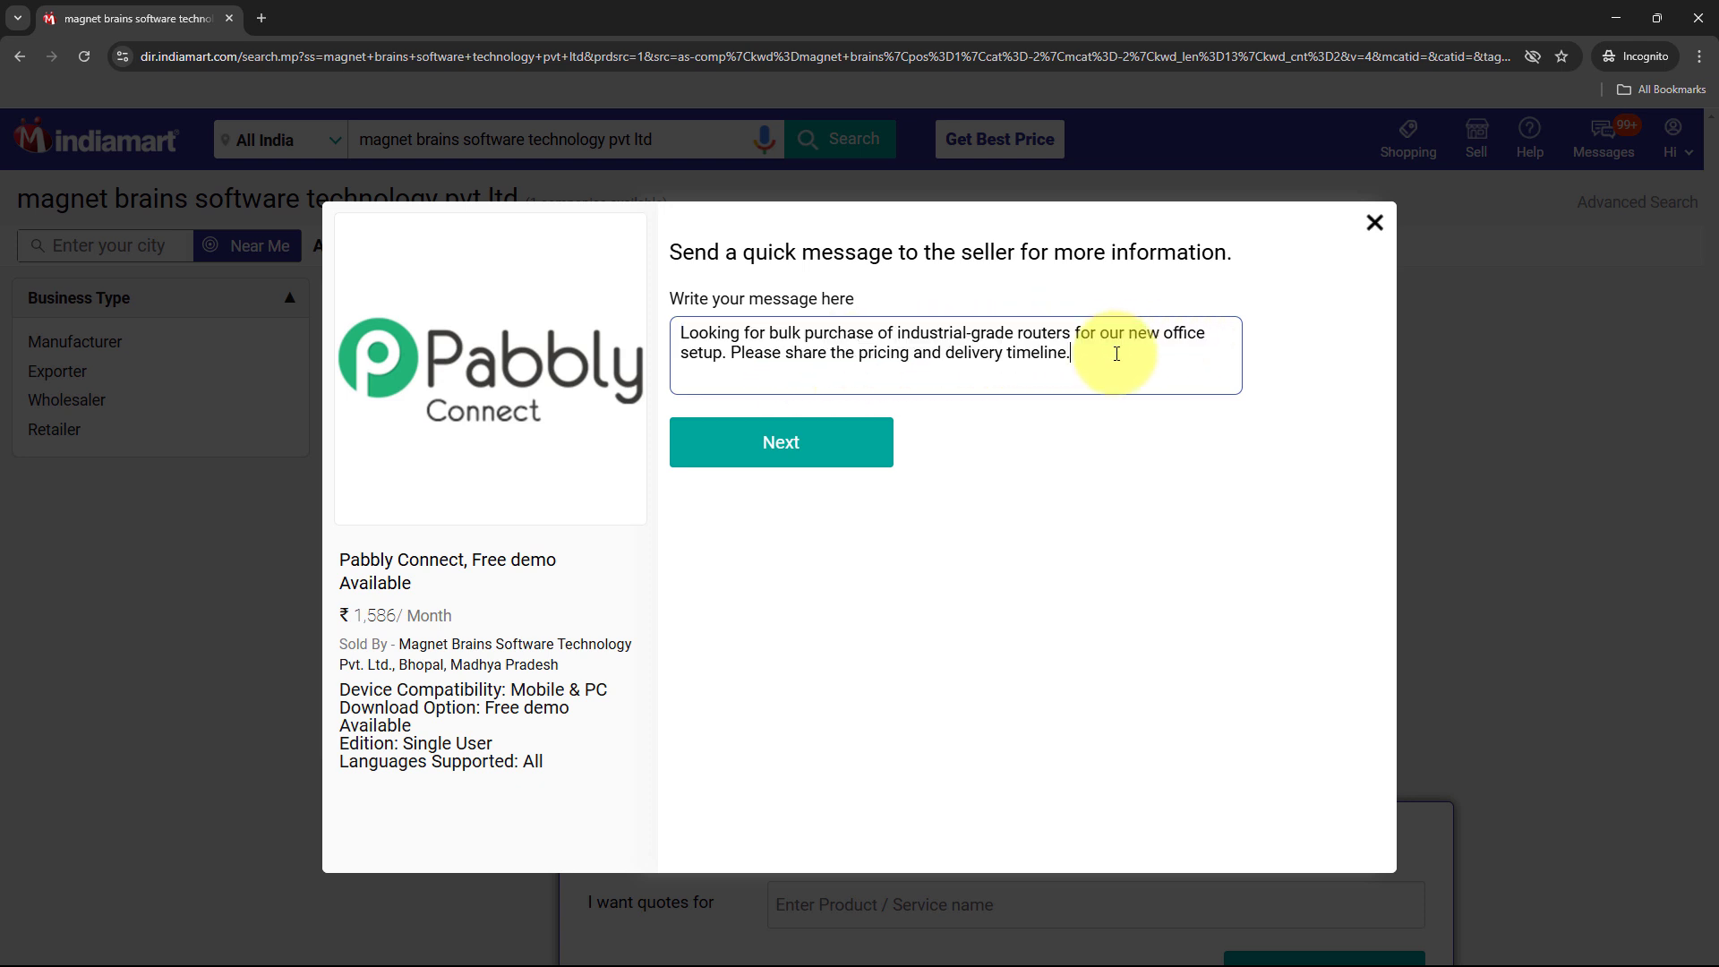
click(805, 458)
Step: Fill in the GST number and submit the test enquiry to the seller
text(1234567890000)
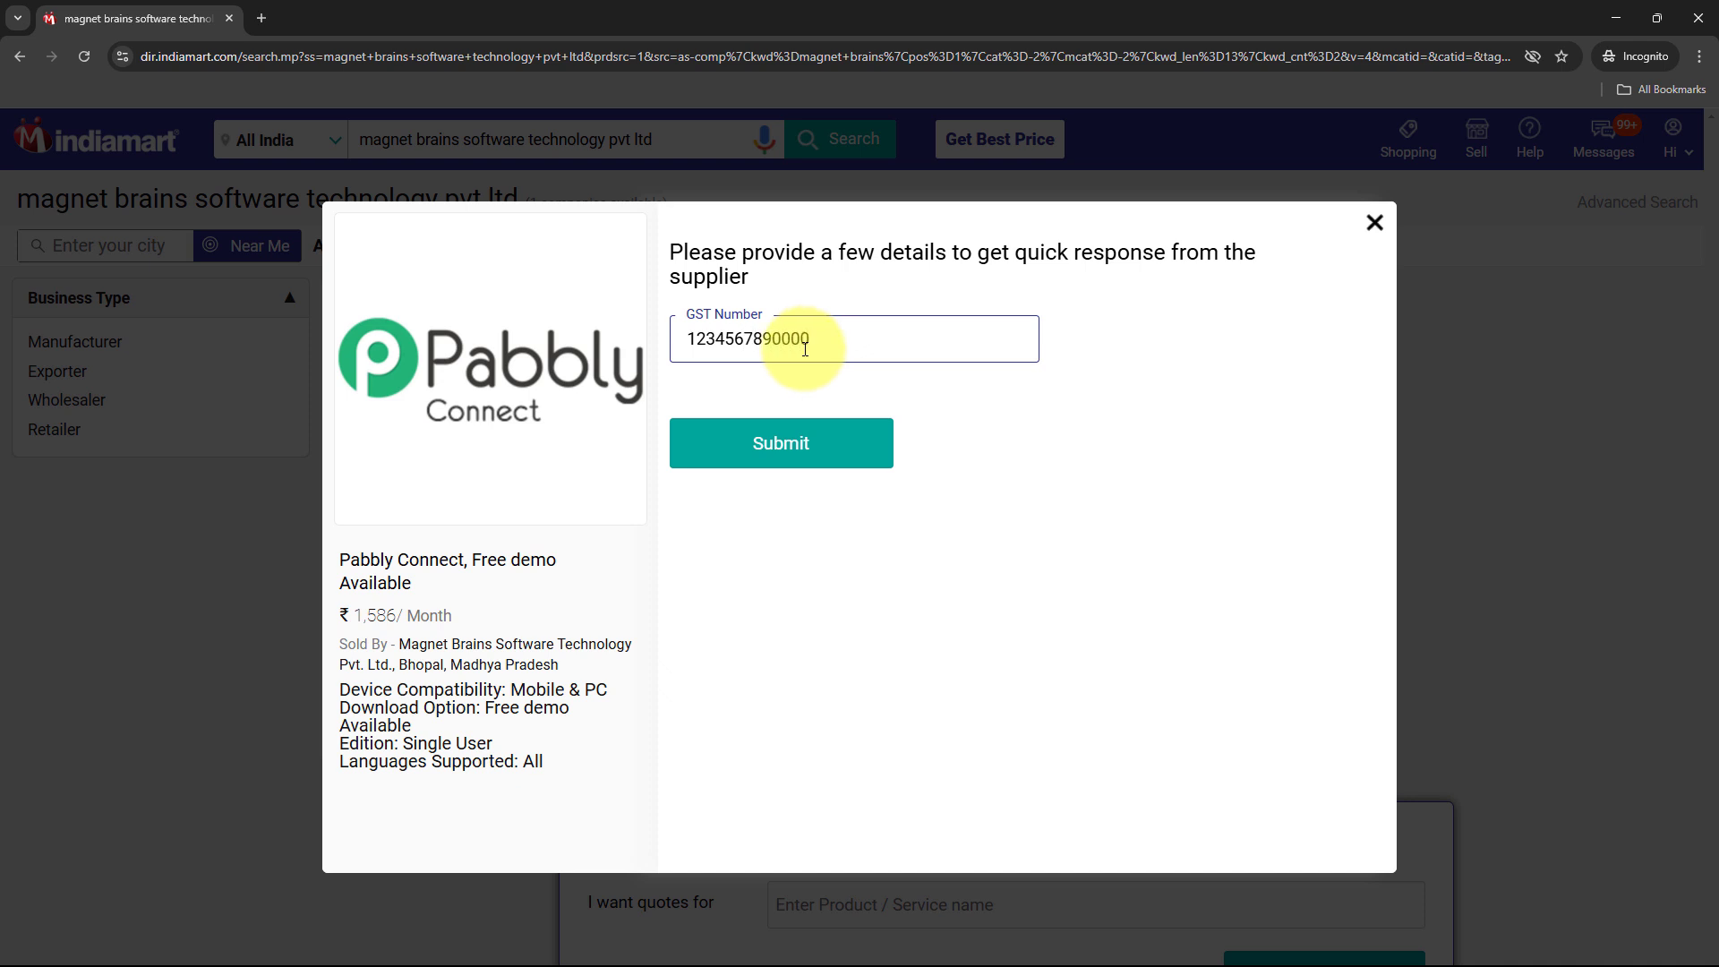
click(837, 448)
click(126, 340)
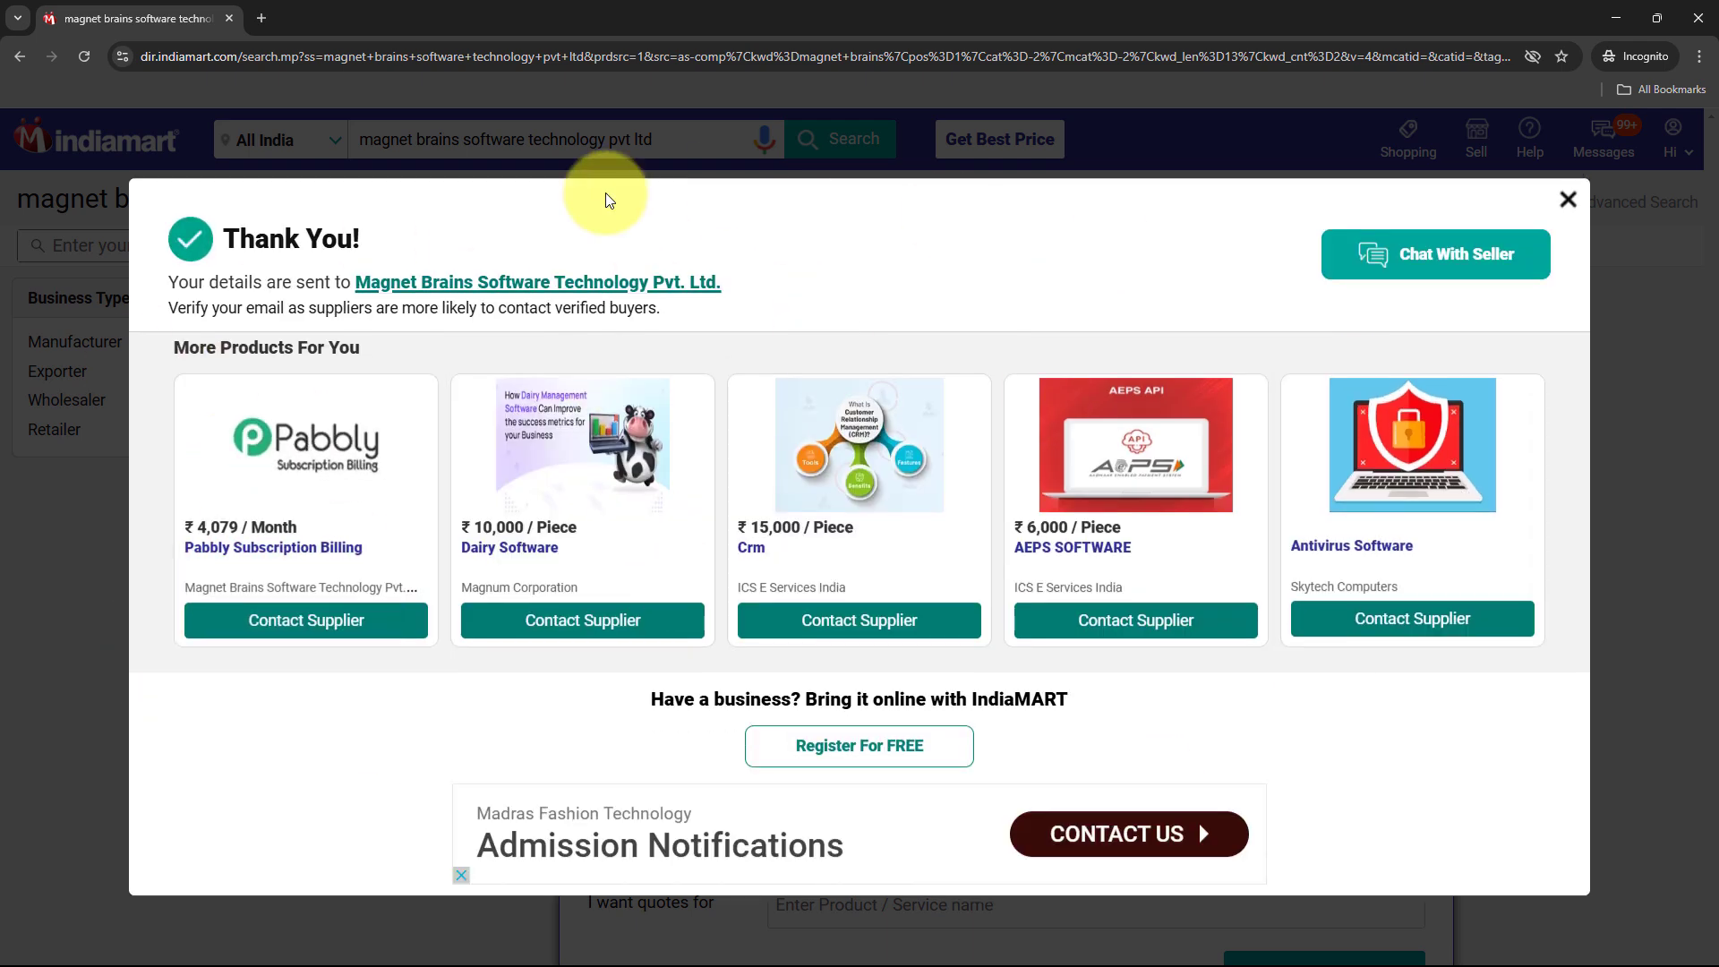
Step: Switch back to the Pabbly Connect workflow and examine the captured webhook response's status, query ID, subject, sender state and sender name
click(1616, 18)
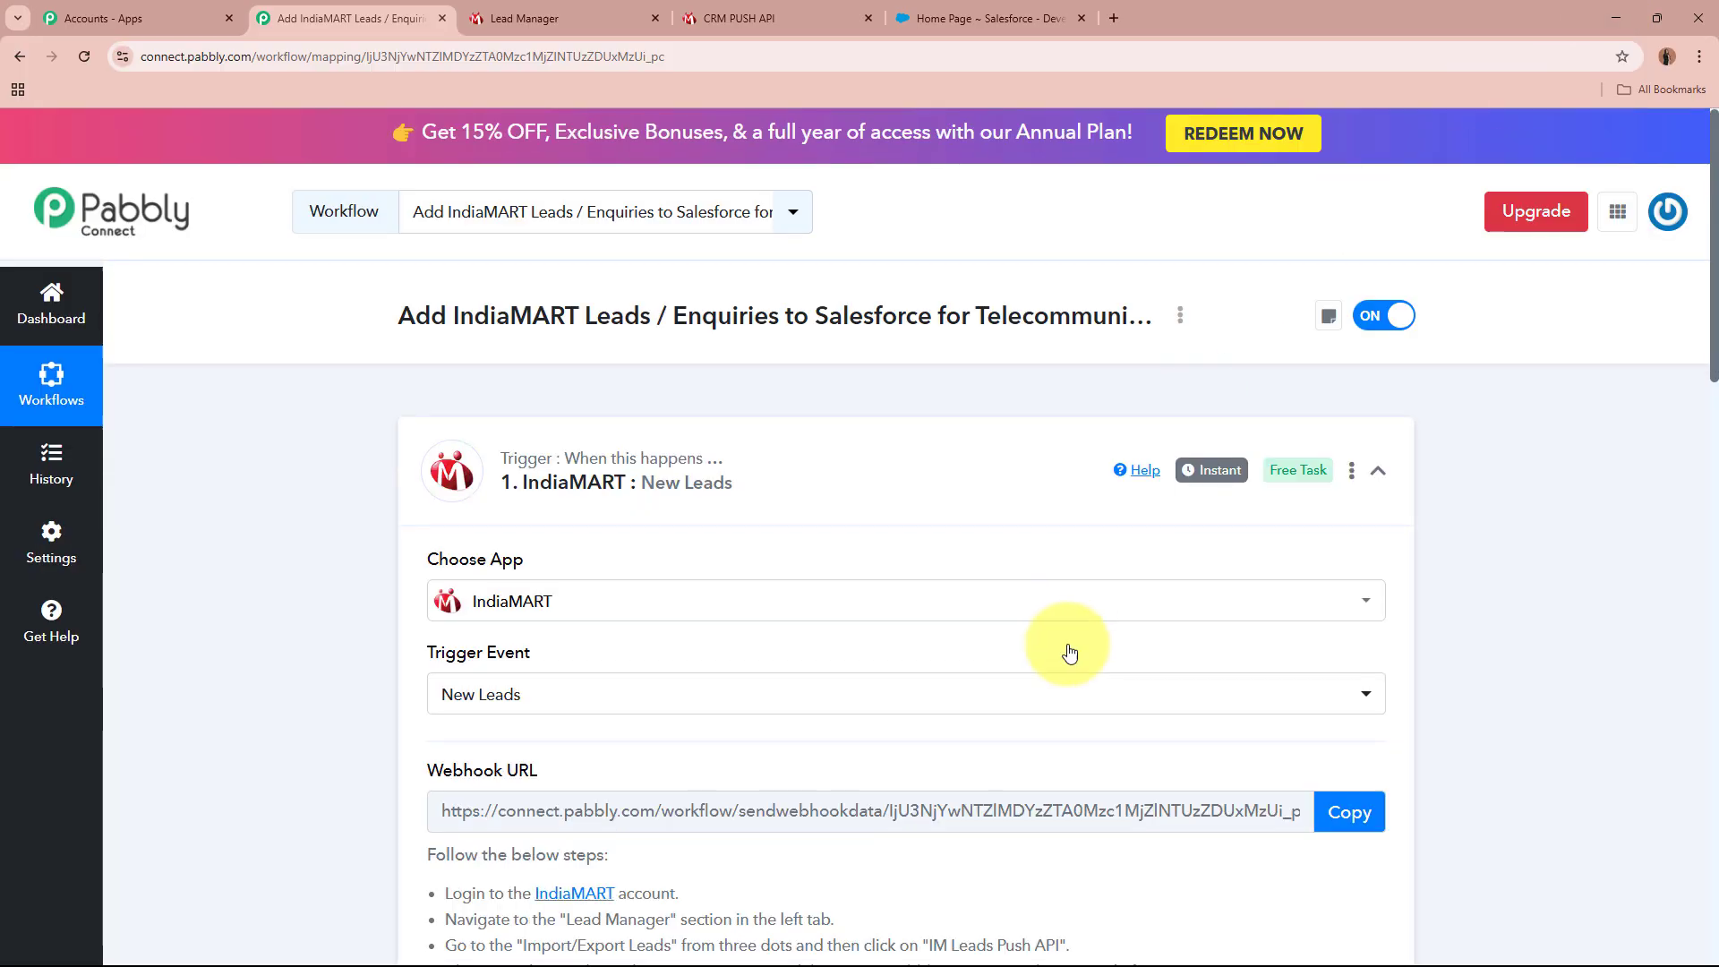
scroll(1069, 632, down, 6)
scroll(1069, 632, down, 7)
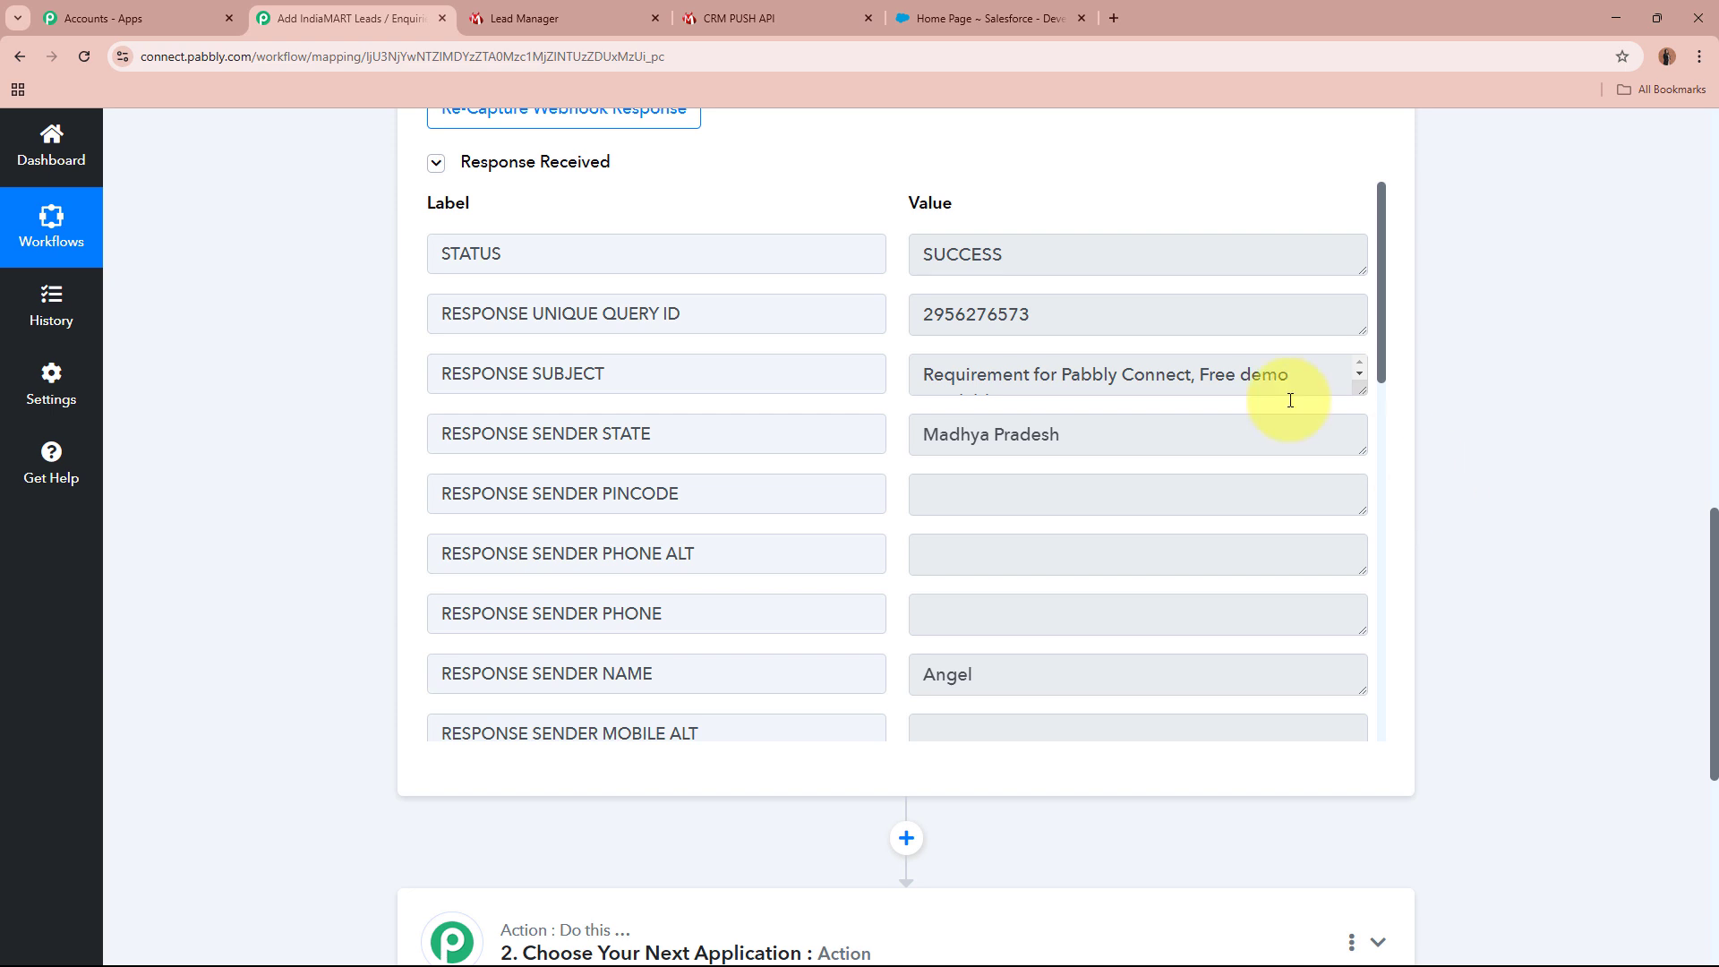
drag(1024, 250, 787, 269)
drag(1083, 308, 893, 317)
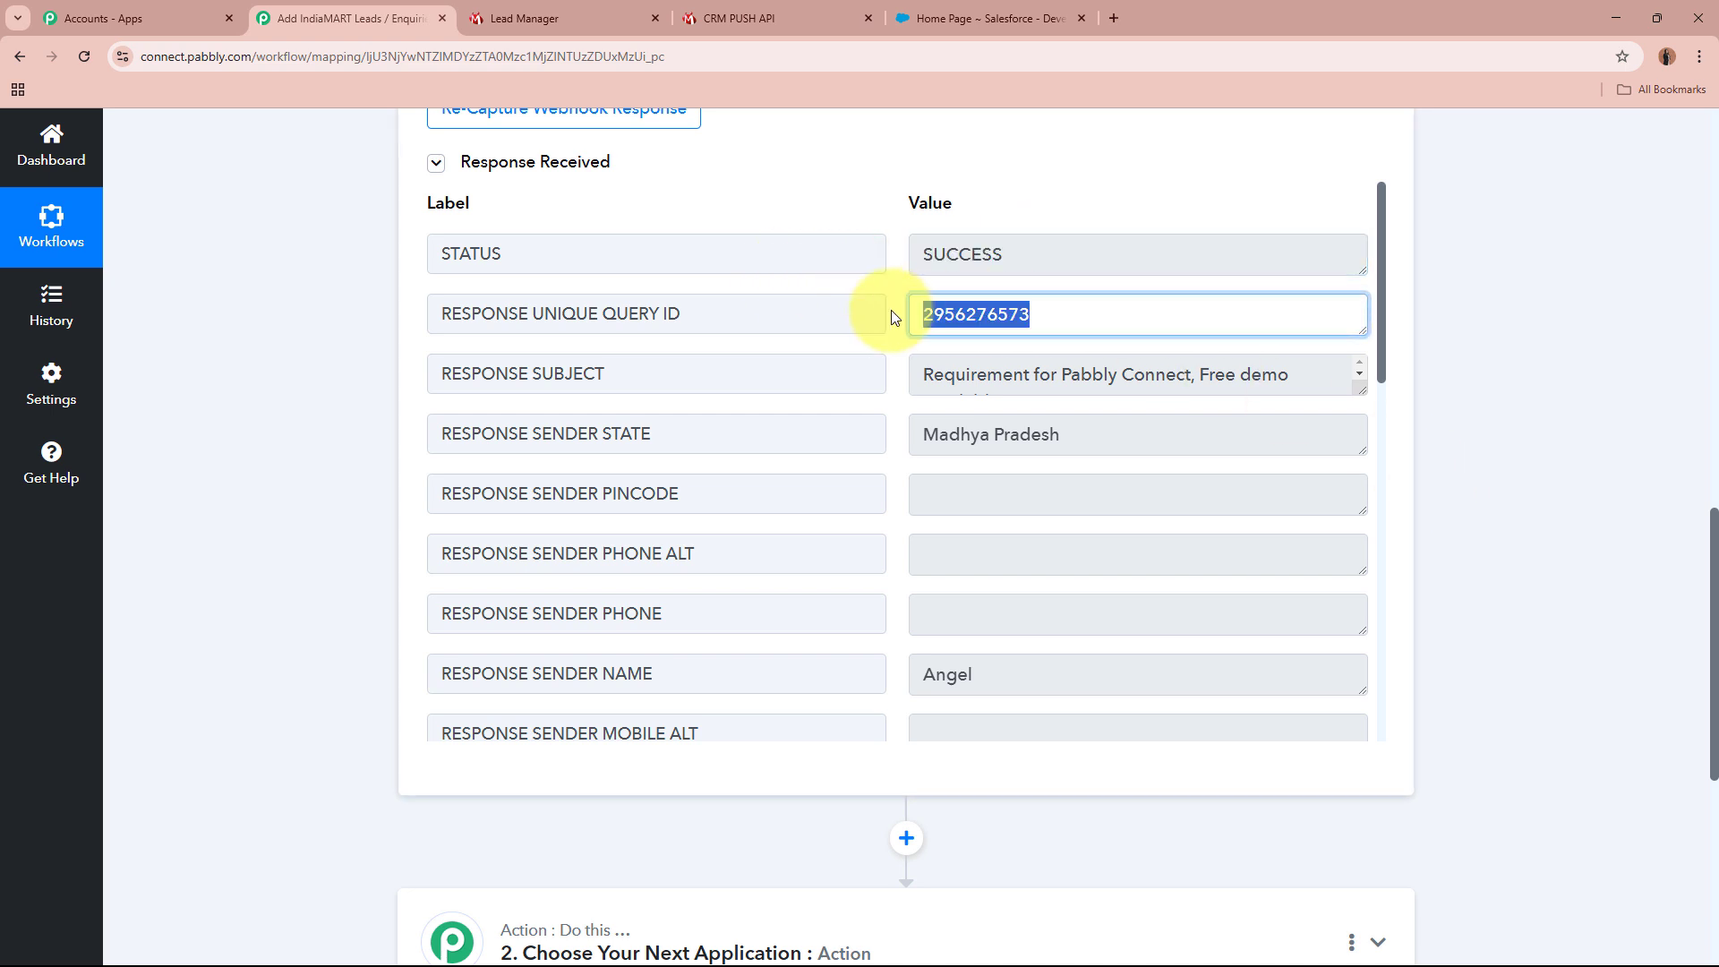
drag(956, 379, 860, 445)
click(1063, 444)
click(997, 669)
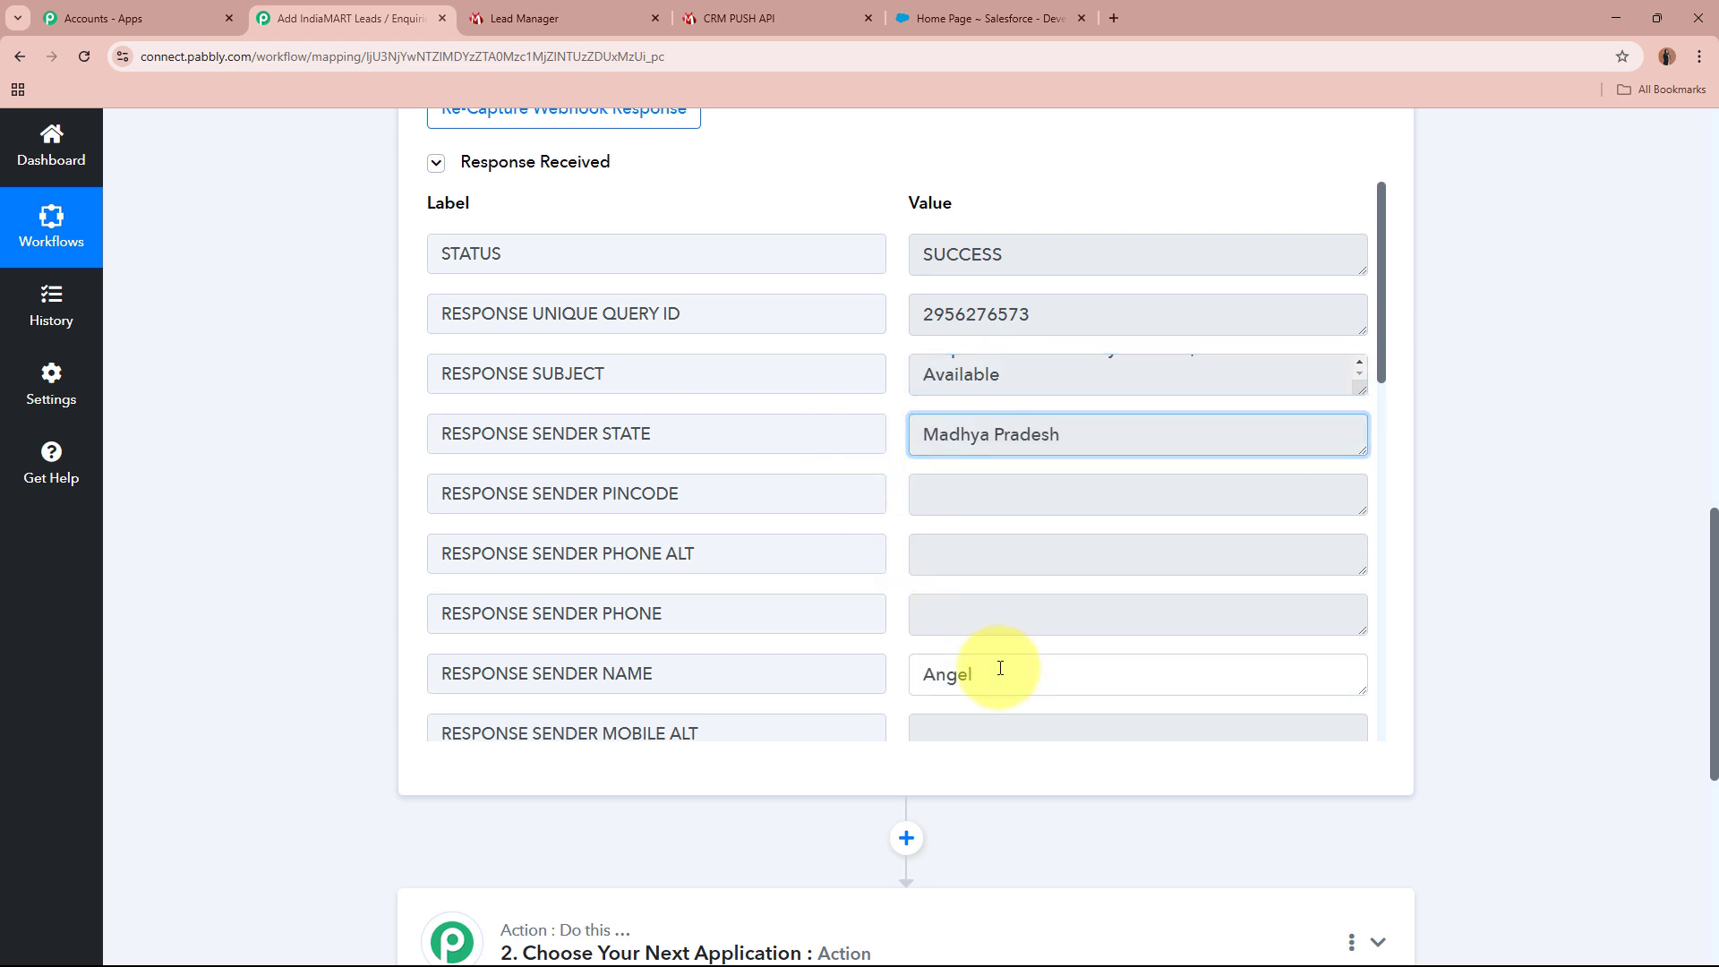
double_click(961, 674)
click(1511, 670)
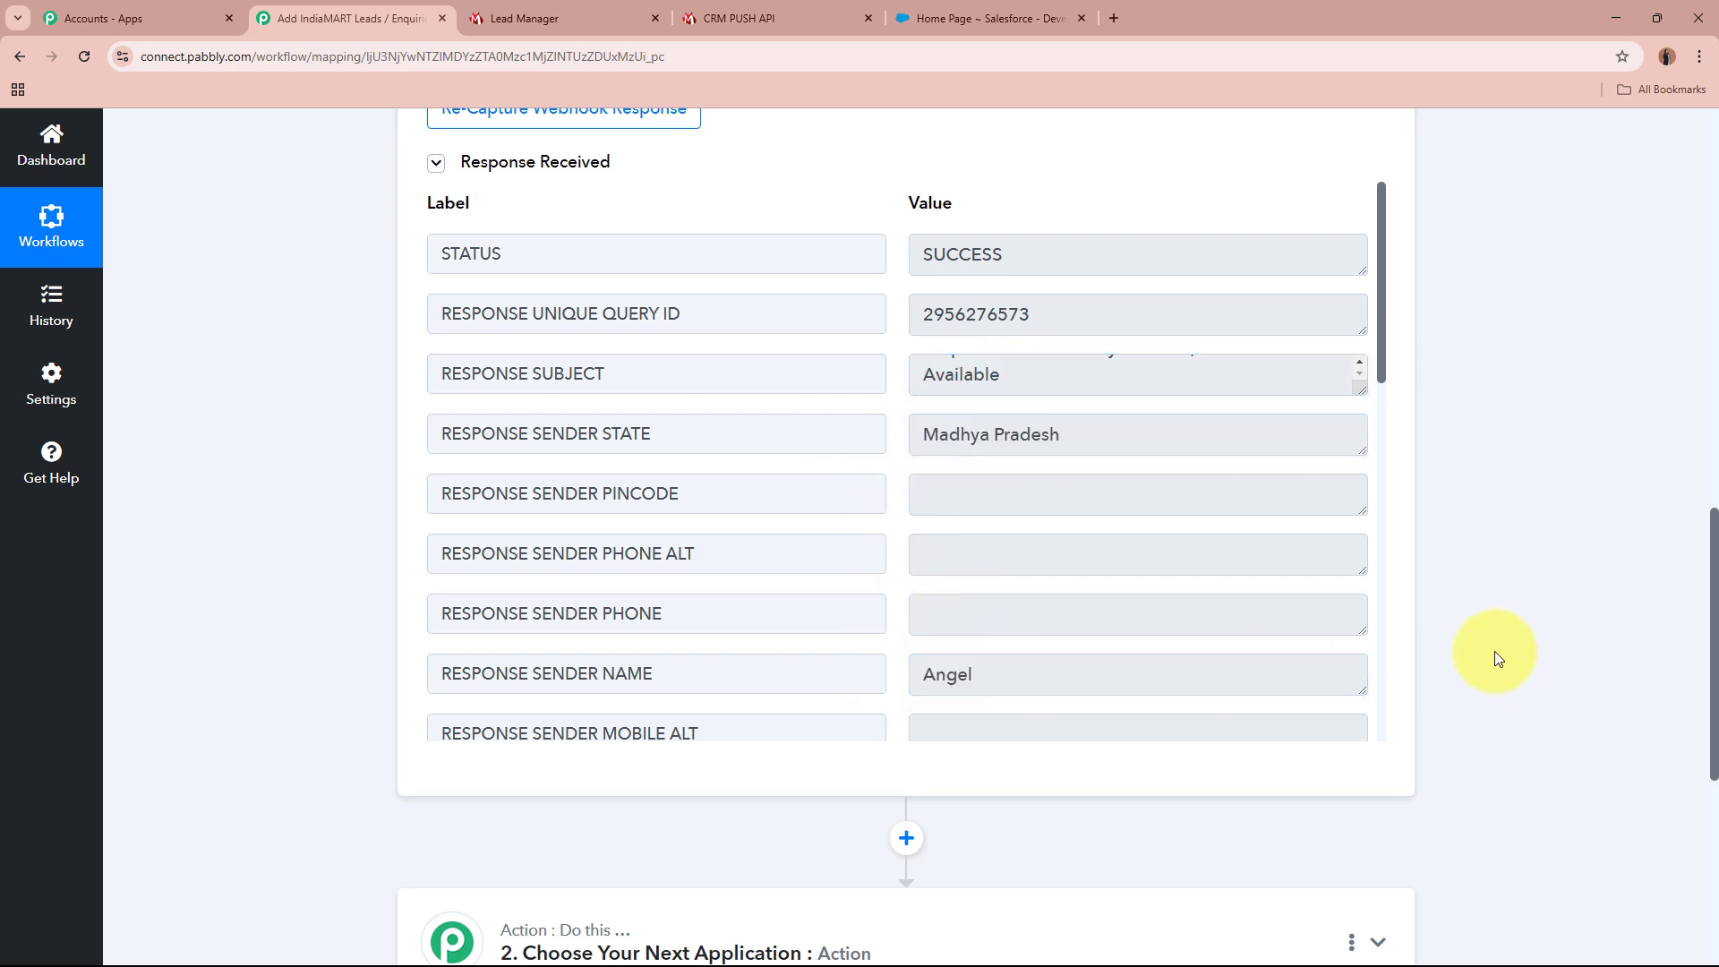
Step: Examine the sender's mobile, email, country, company, city and address in the captured IndiaMART response
scroll(1120, 245, down, 6)
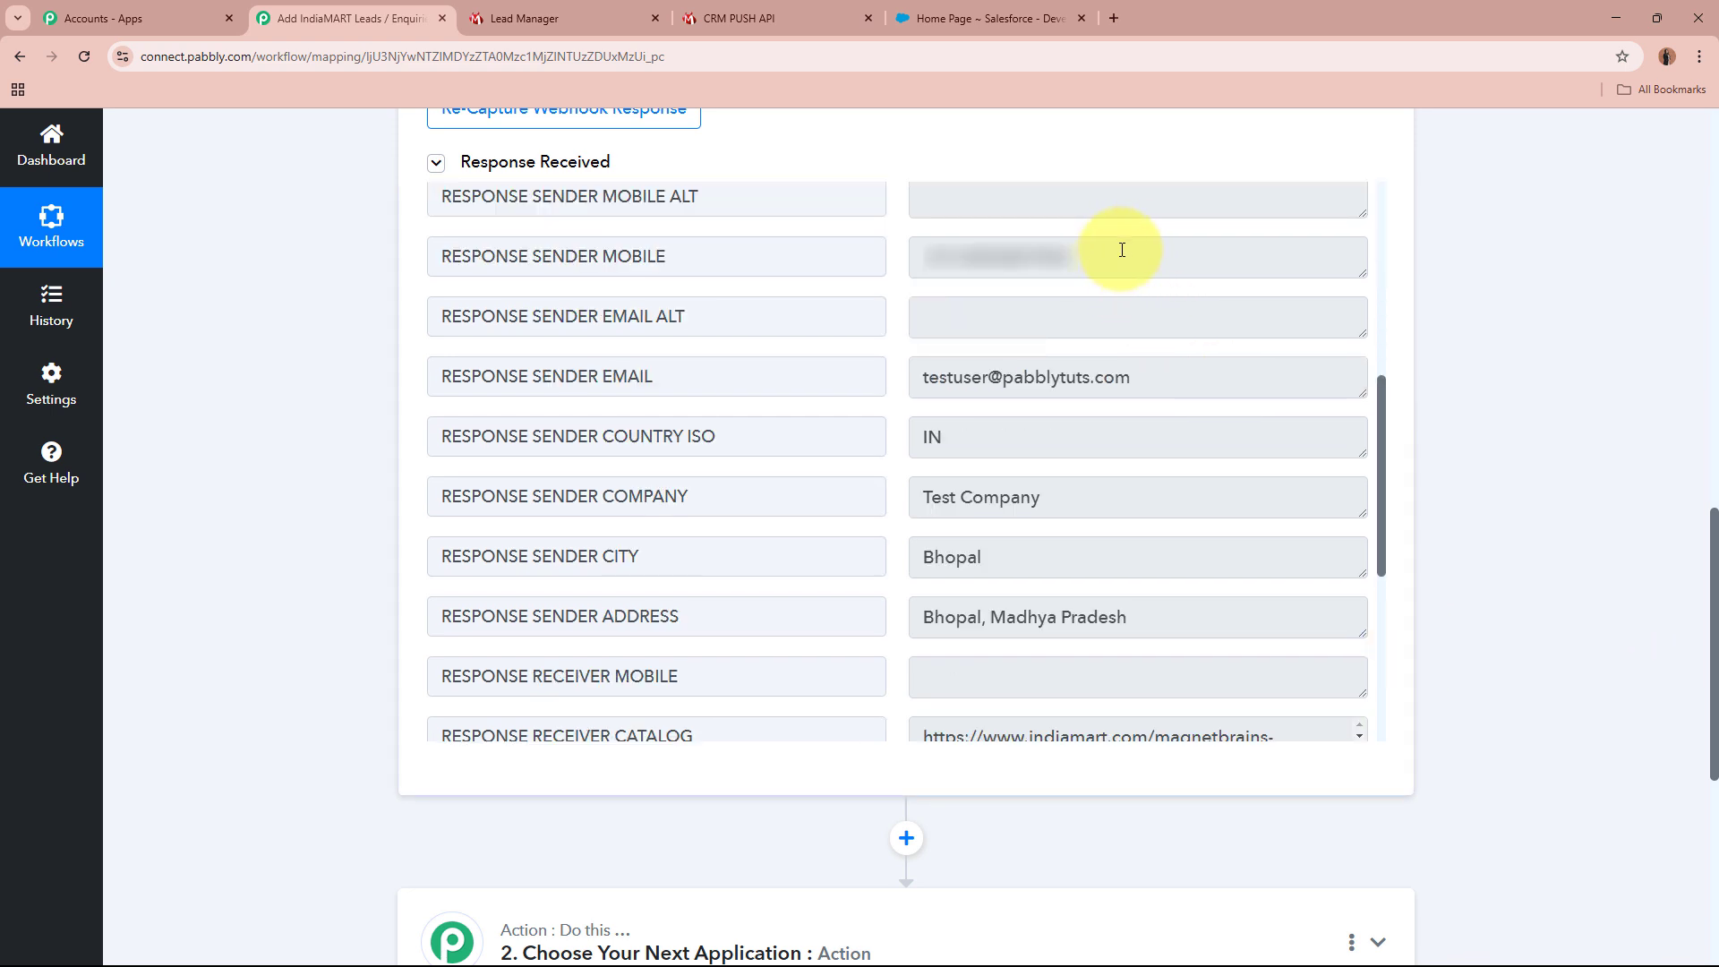
drag(1120, 256, 829, 261)
drag(1193, 380, 793, 370)
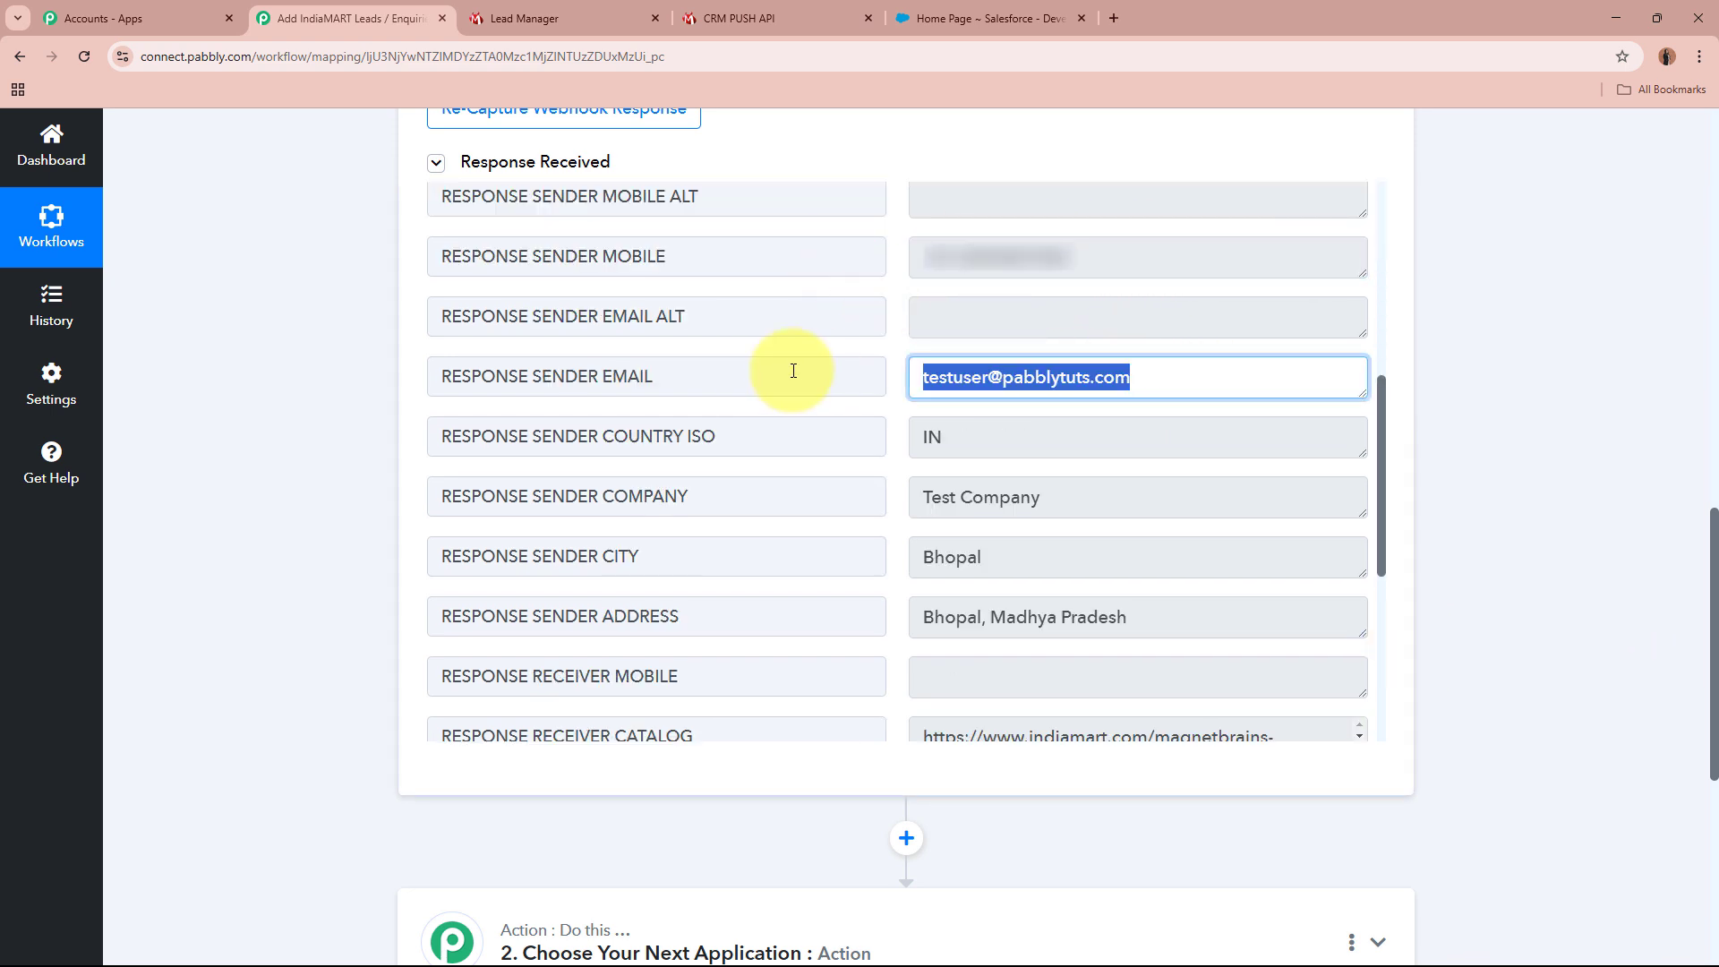
drag(1025, 437, 851, 433)
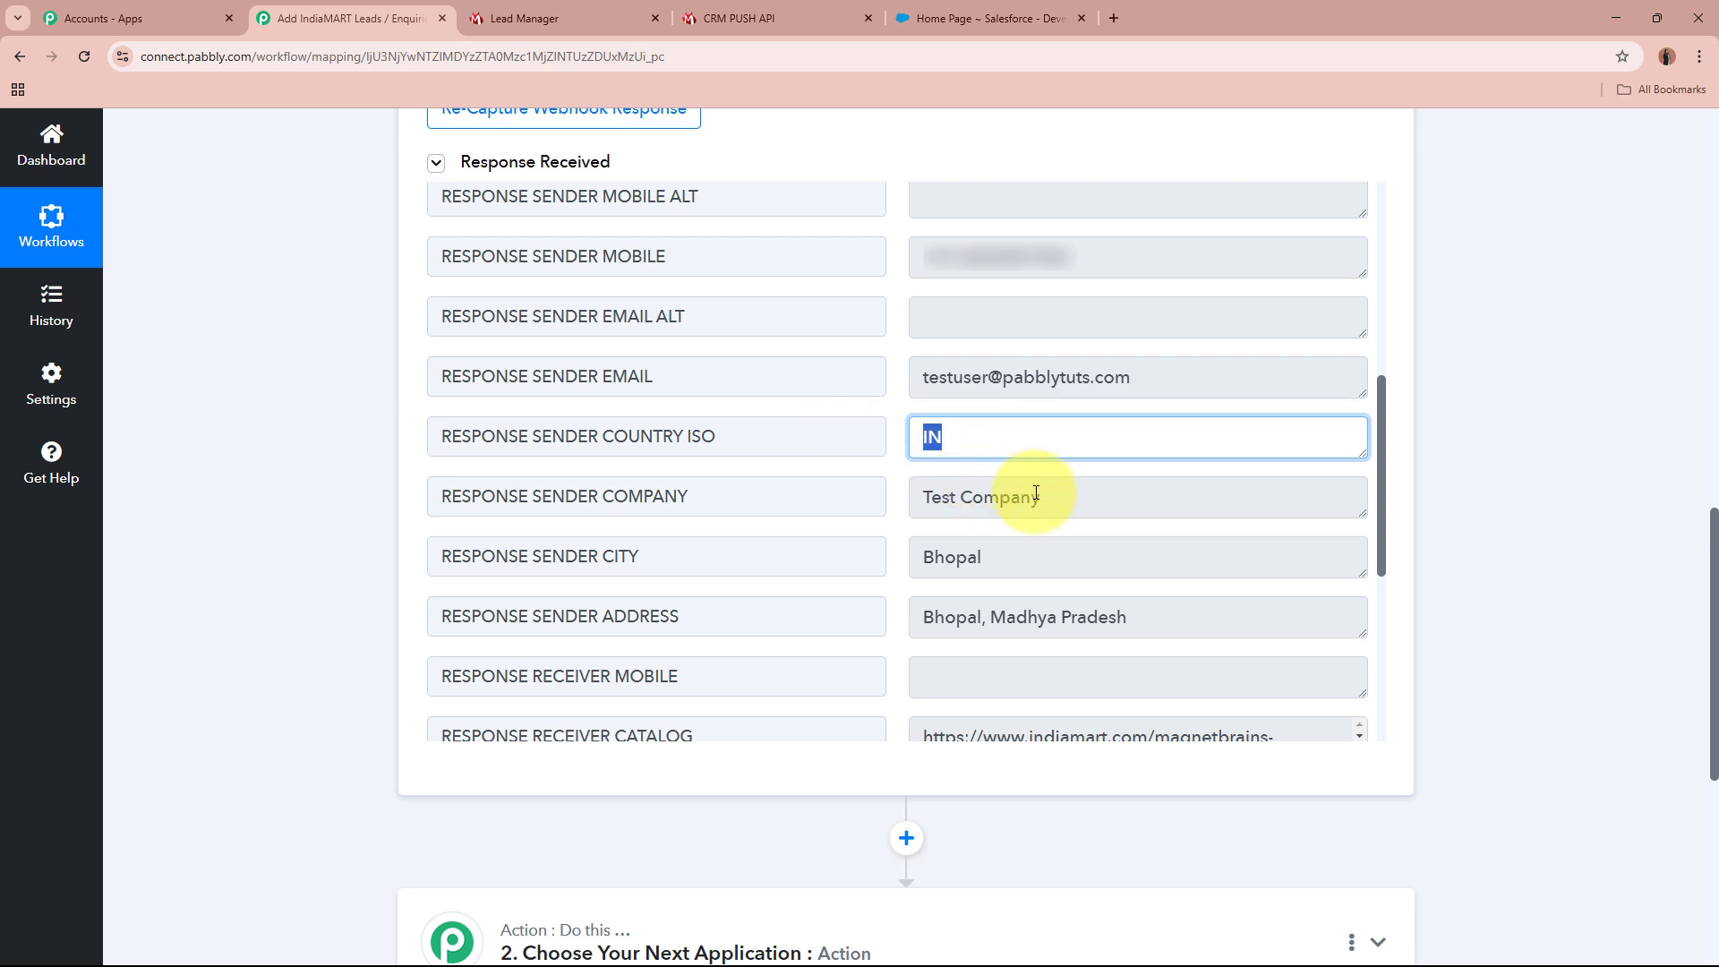
drag(1071, 495, 886, 504)
drag(1024, 556, 857, 554)
drag(1165, 618, 732, 618)
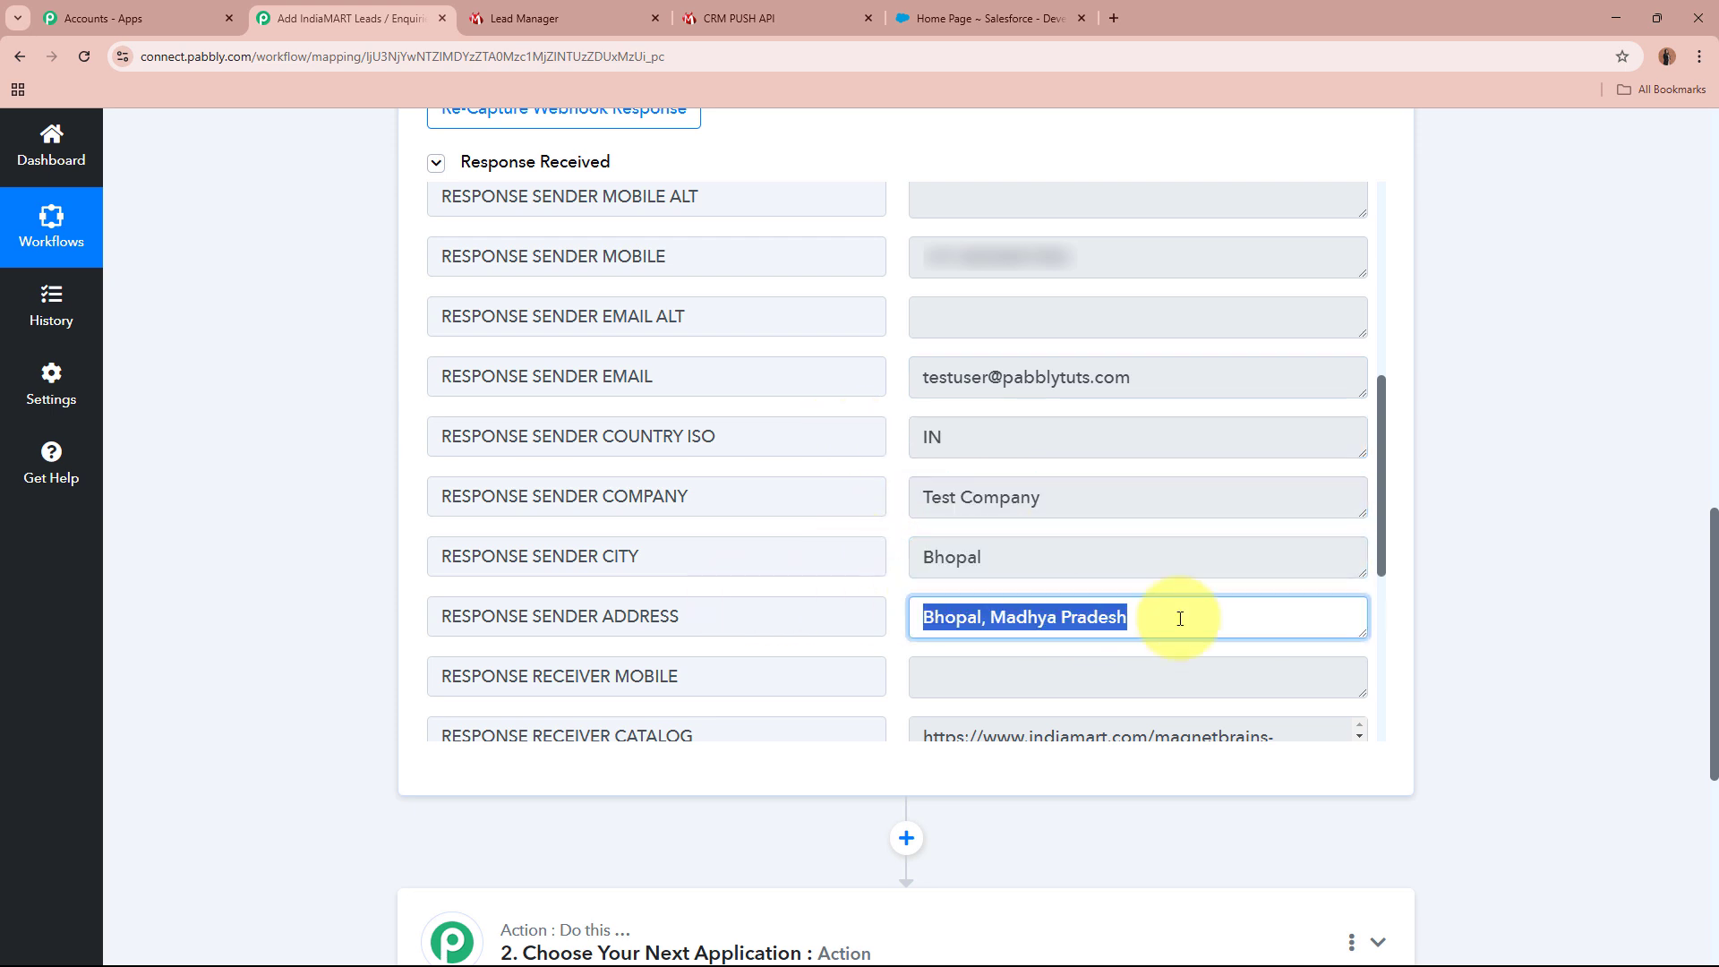
click(1459, 627)
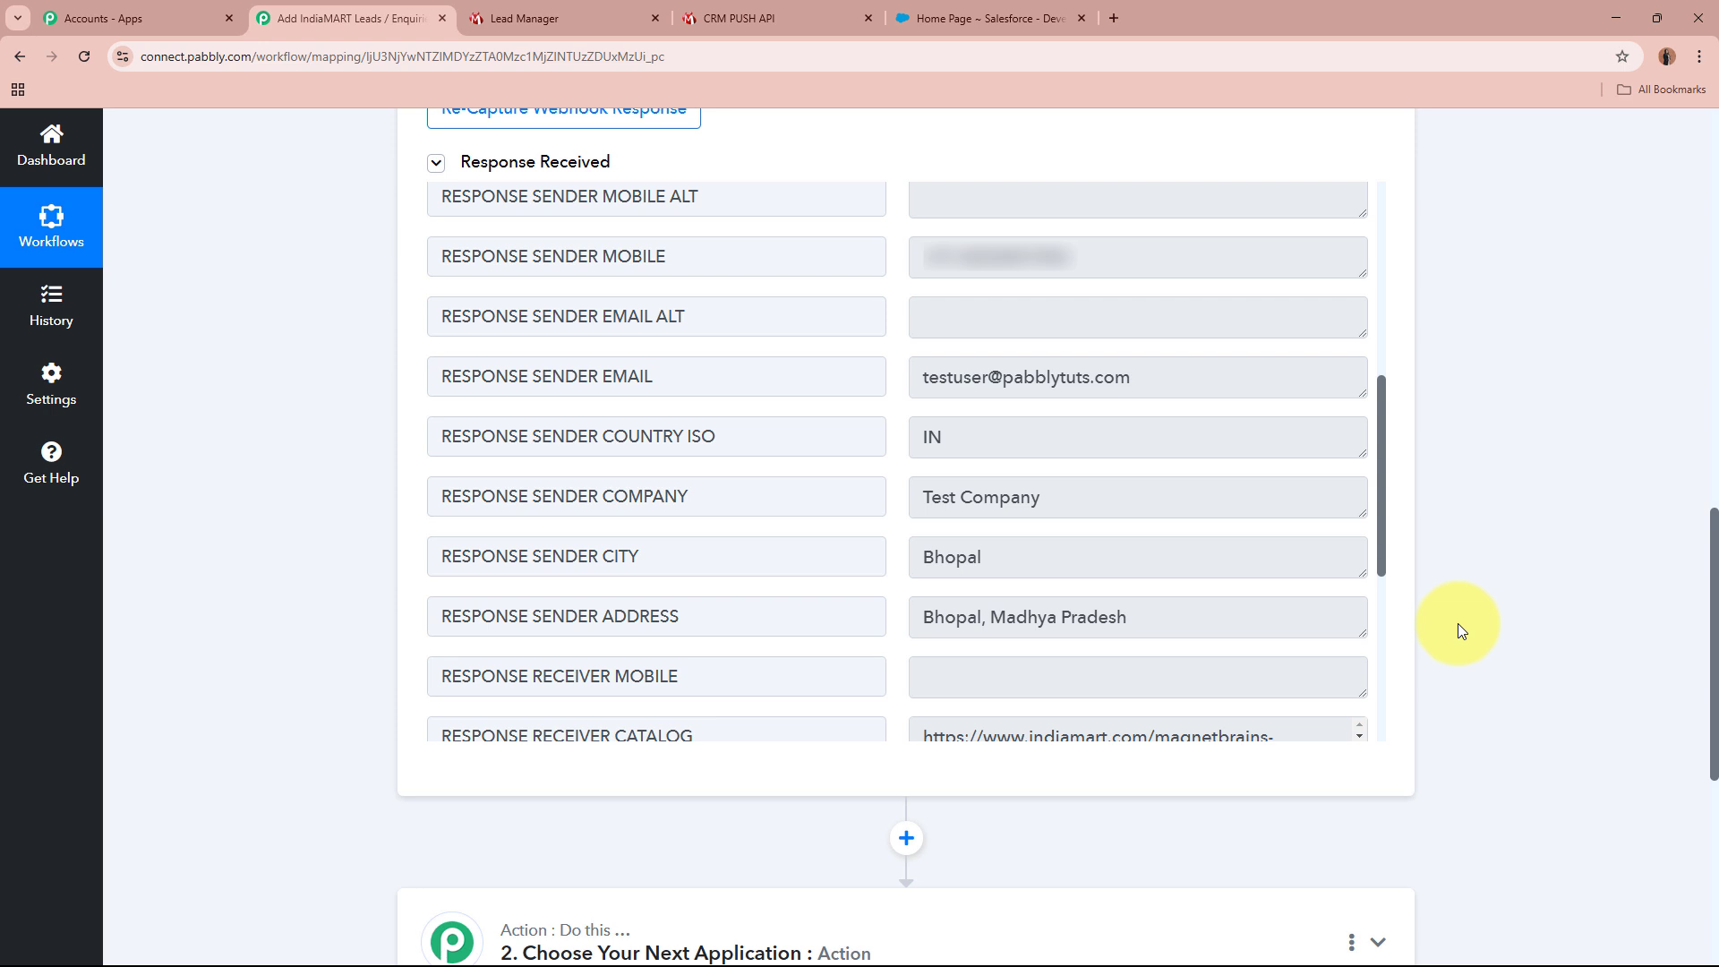
Step: Examine the query product name, query time and full query message in the captured response
scroll(740, 556, down, 4)
drag(1266, 558, 854, 545)
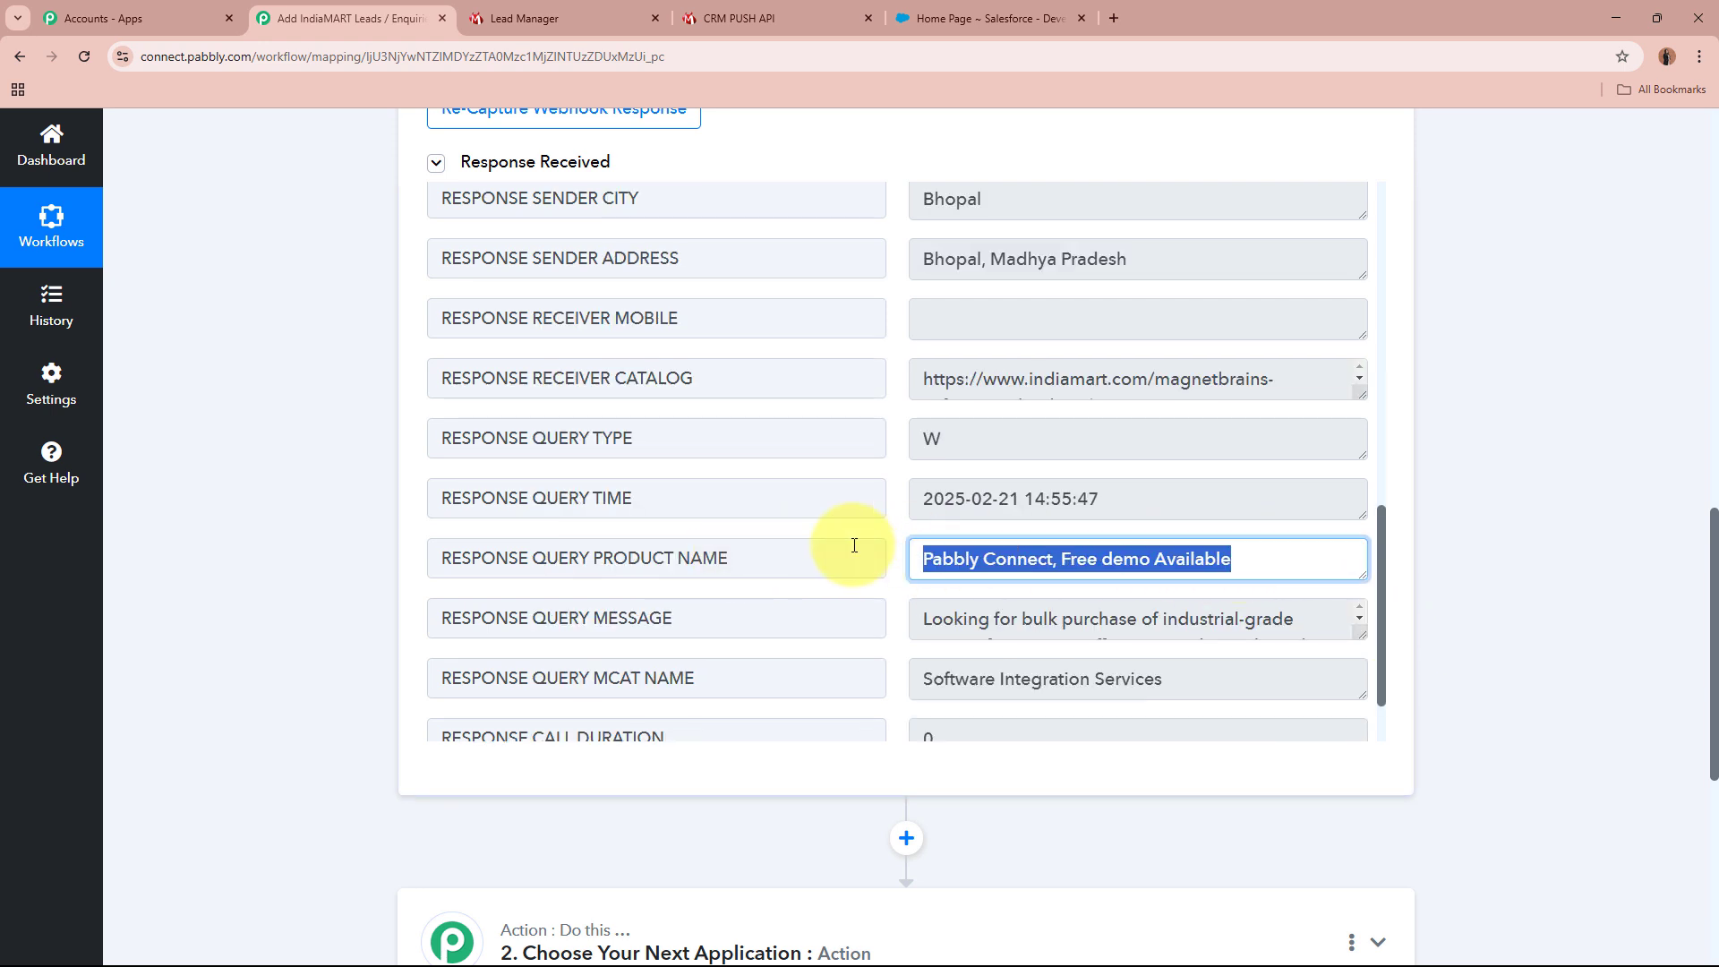
drag(1138, 498, 889, 497)
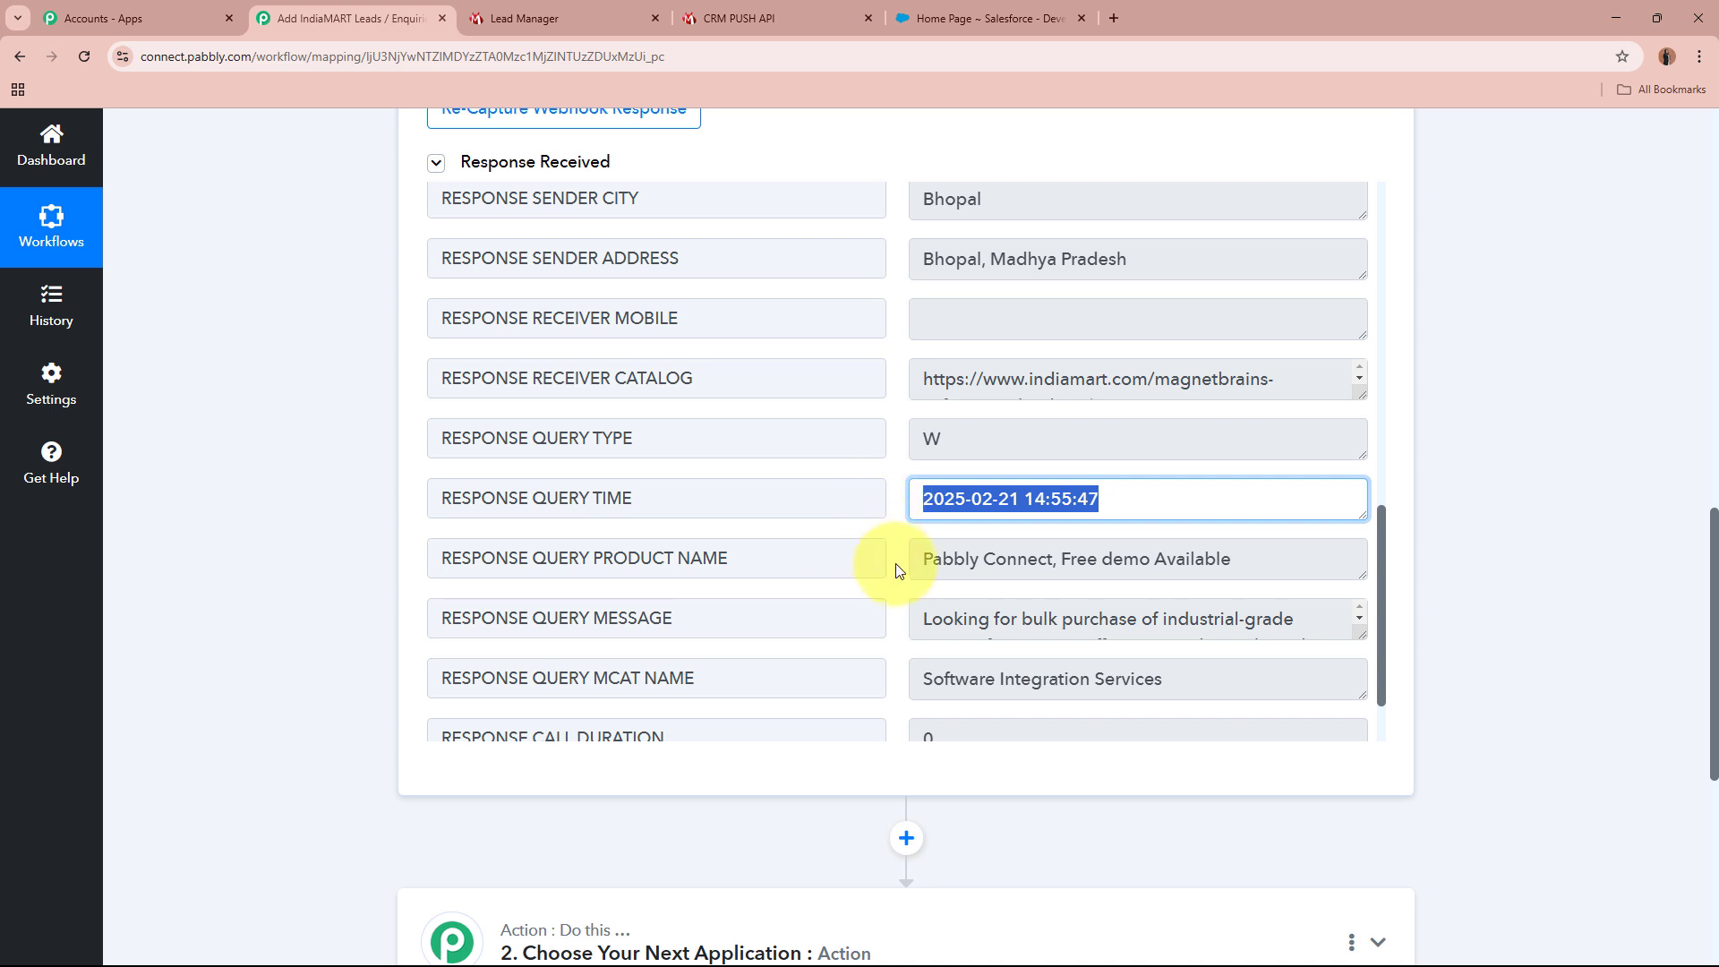
drag(1361, 636, 1334, 713)
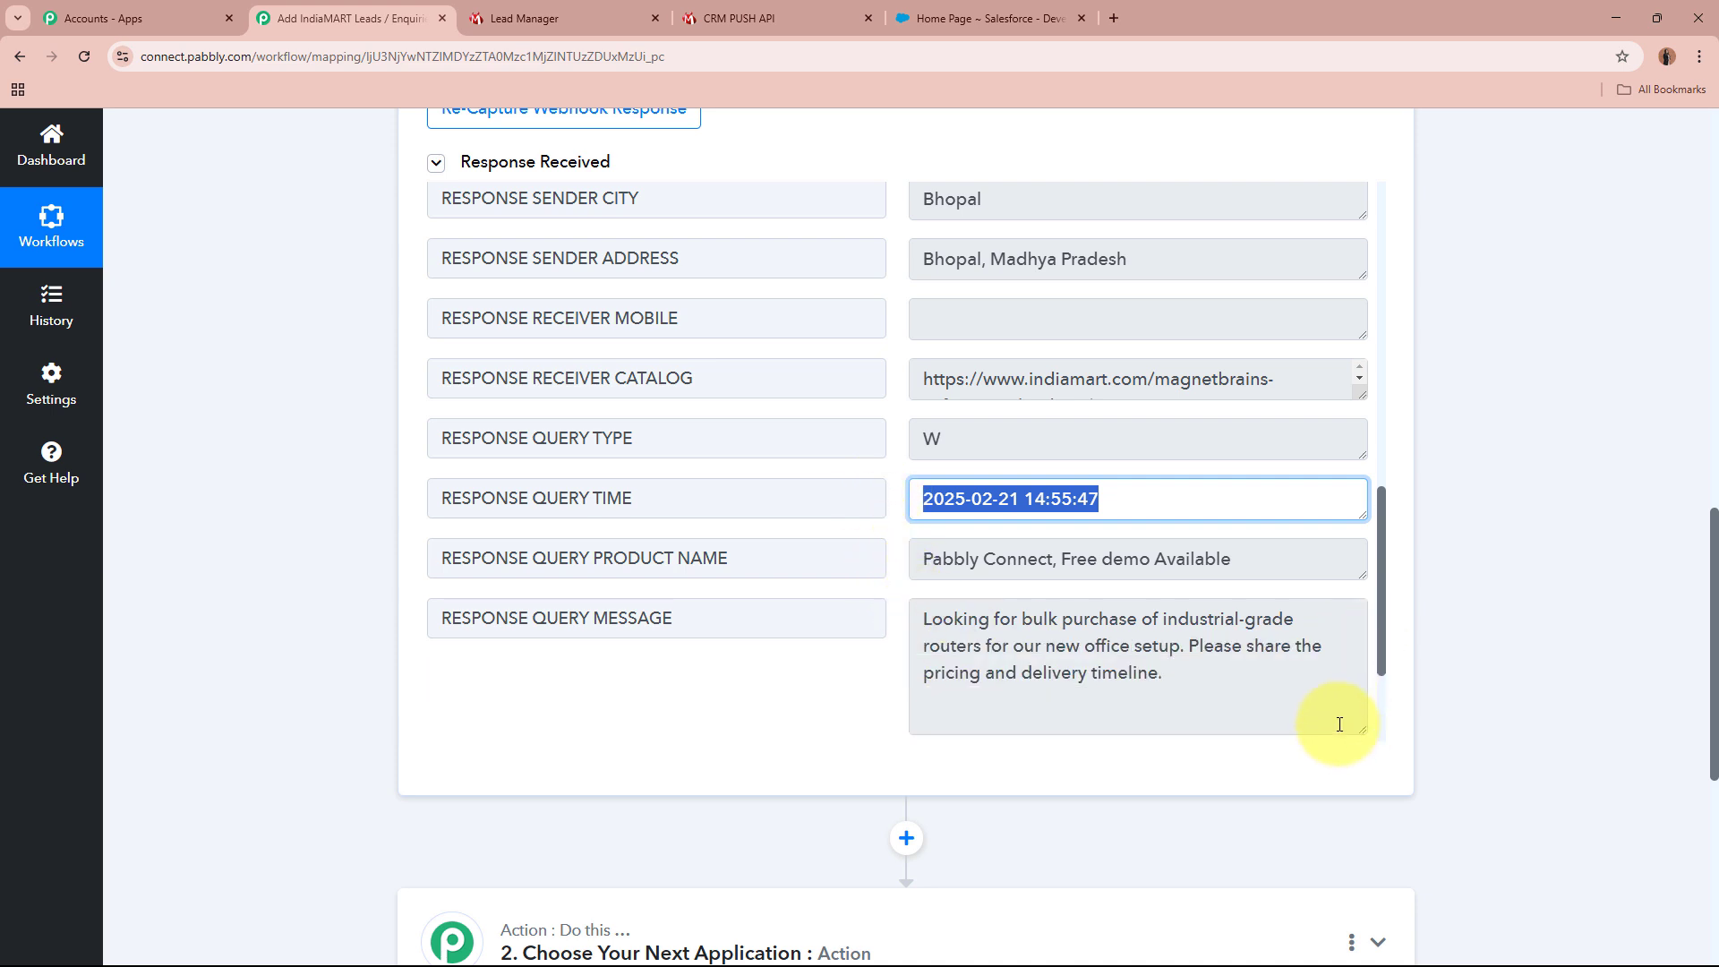
drag(1182, 689, 1368, 631)
click(957, 615)
click(1489, 695)
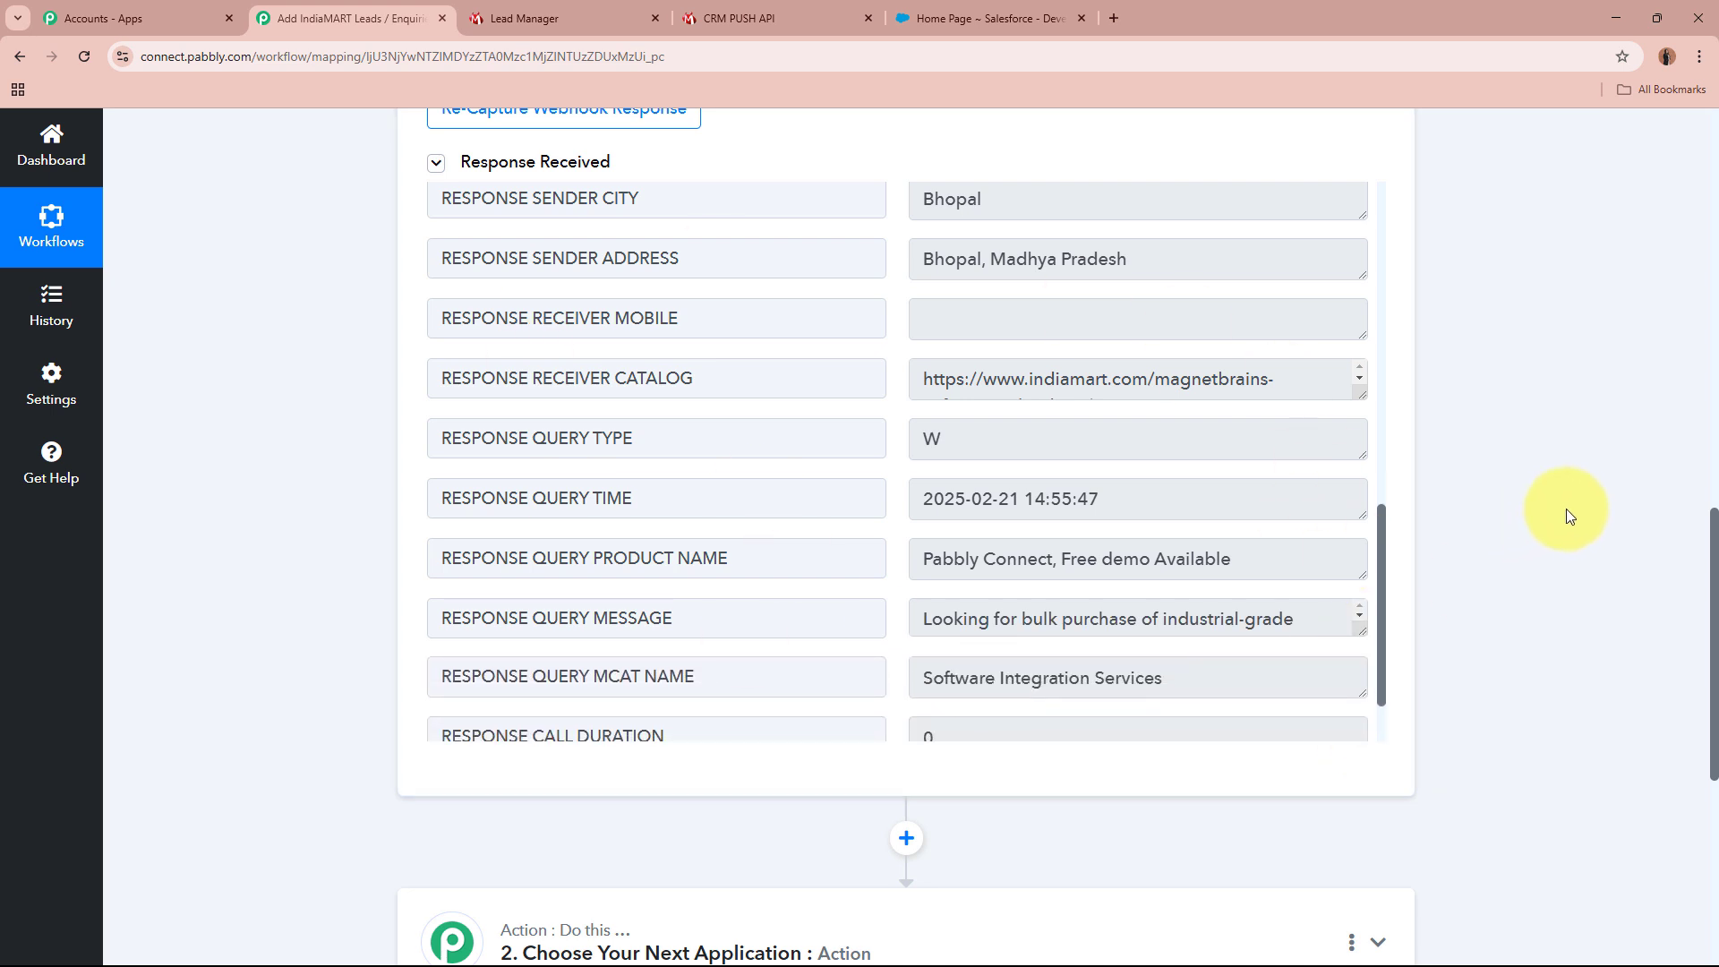
Step: Collapse the IndiaMART trigger and set the action step to Salesforce with the Create Lead event
scroll(1565, 510, up, 15)
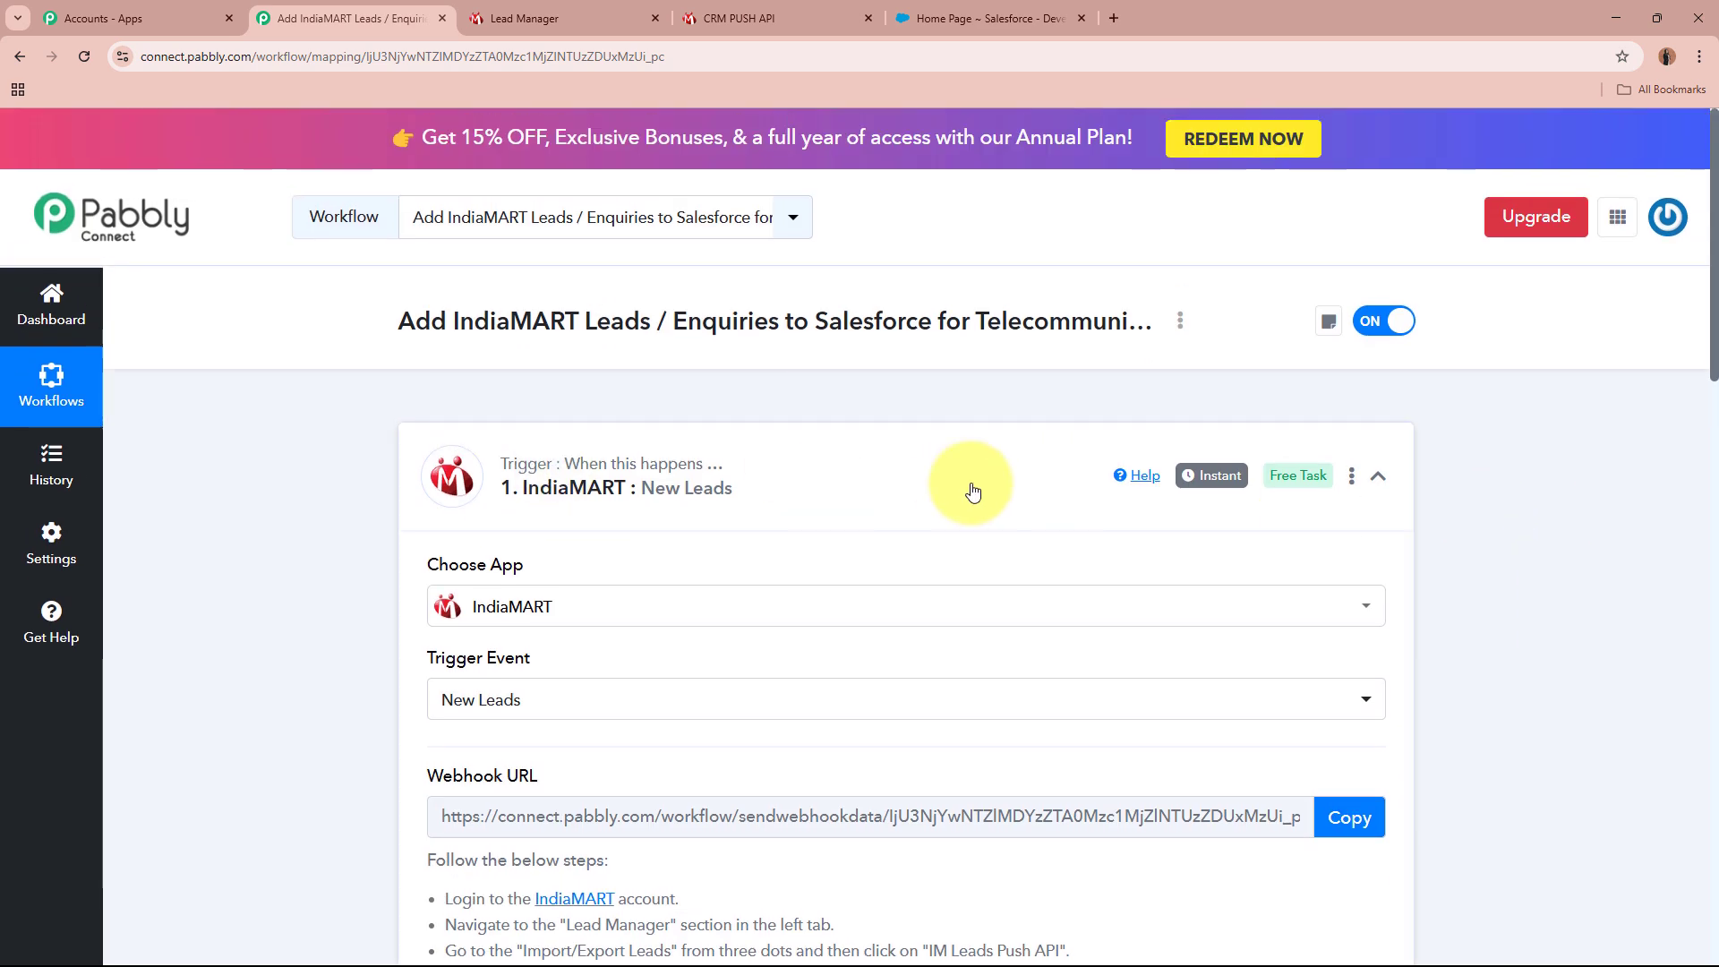
click(973, 491)
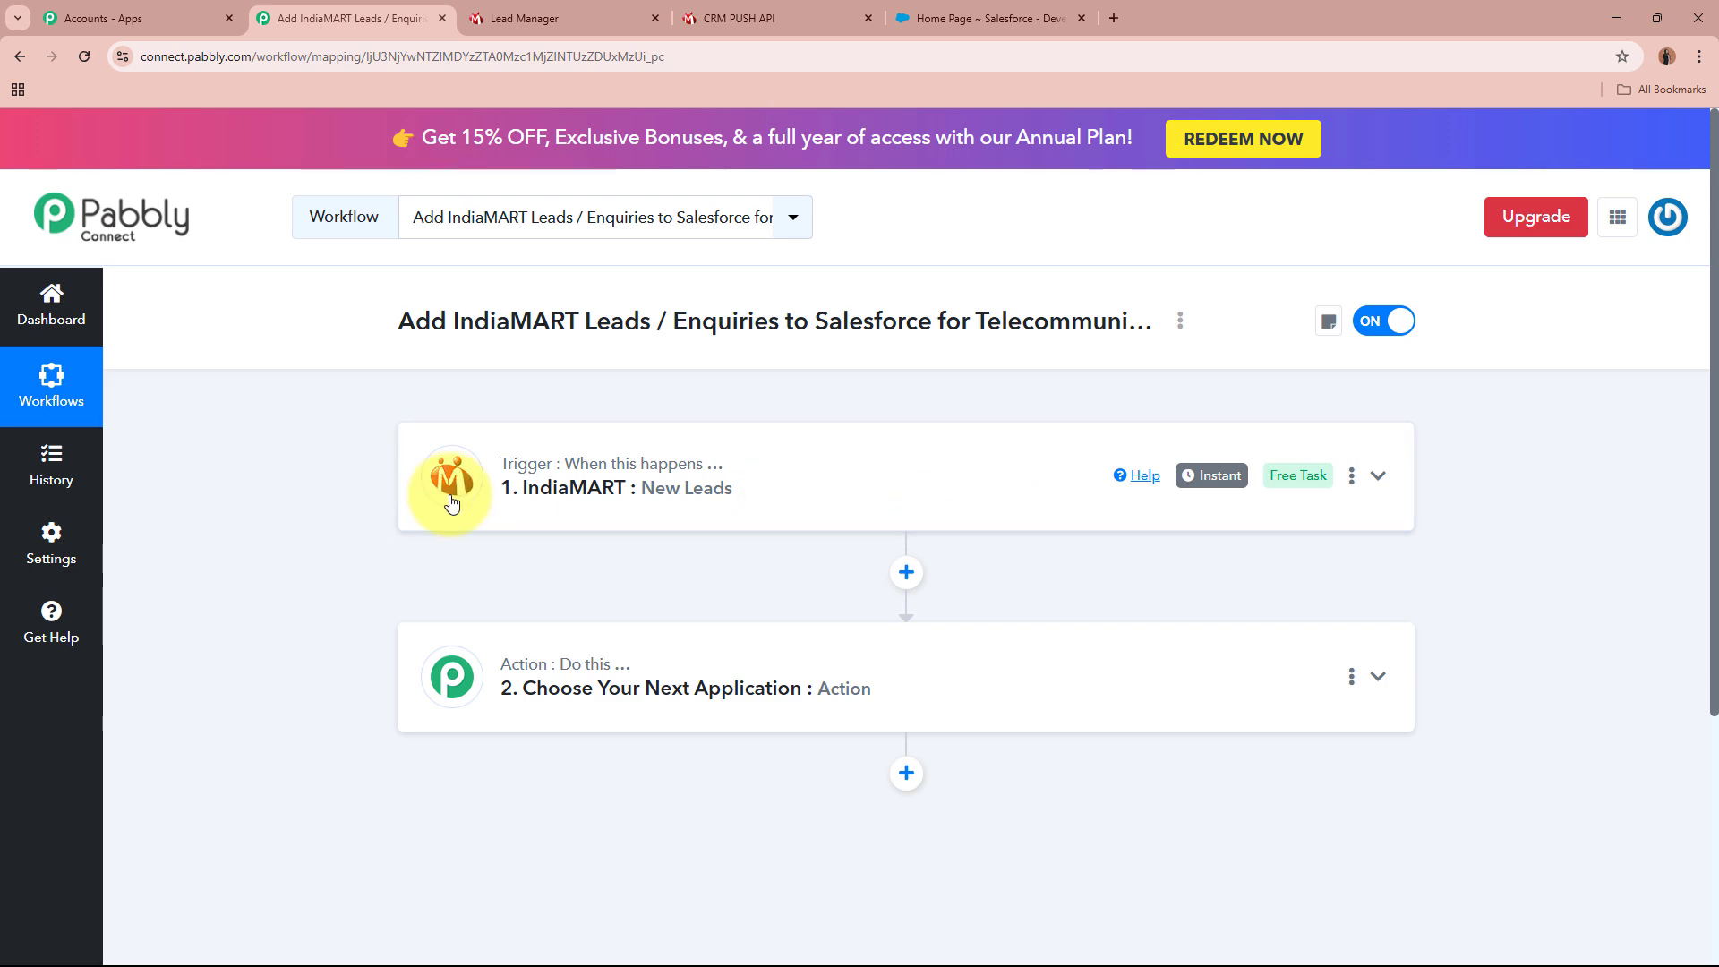
click(848, 704)
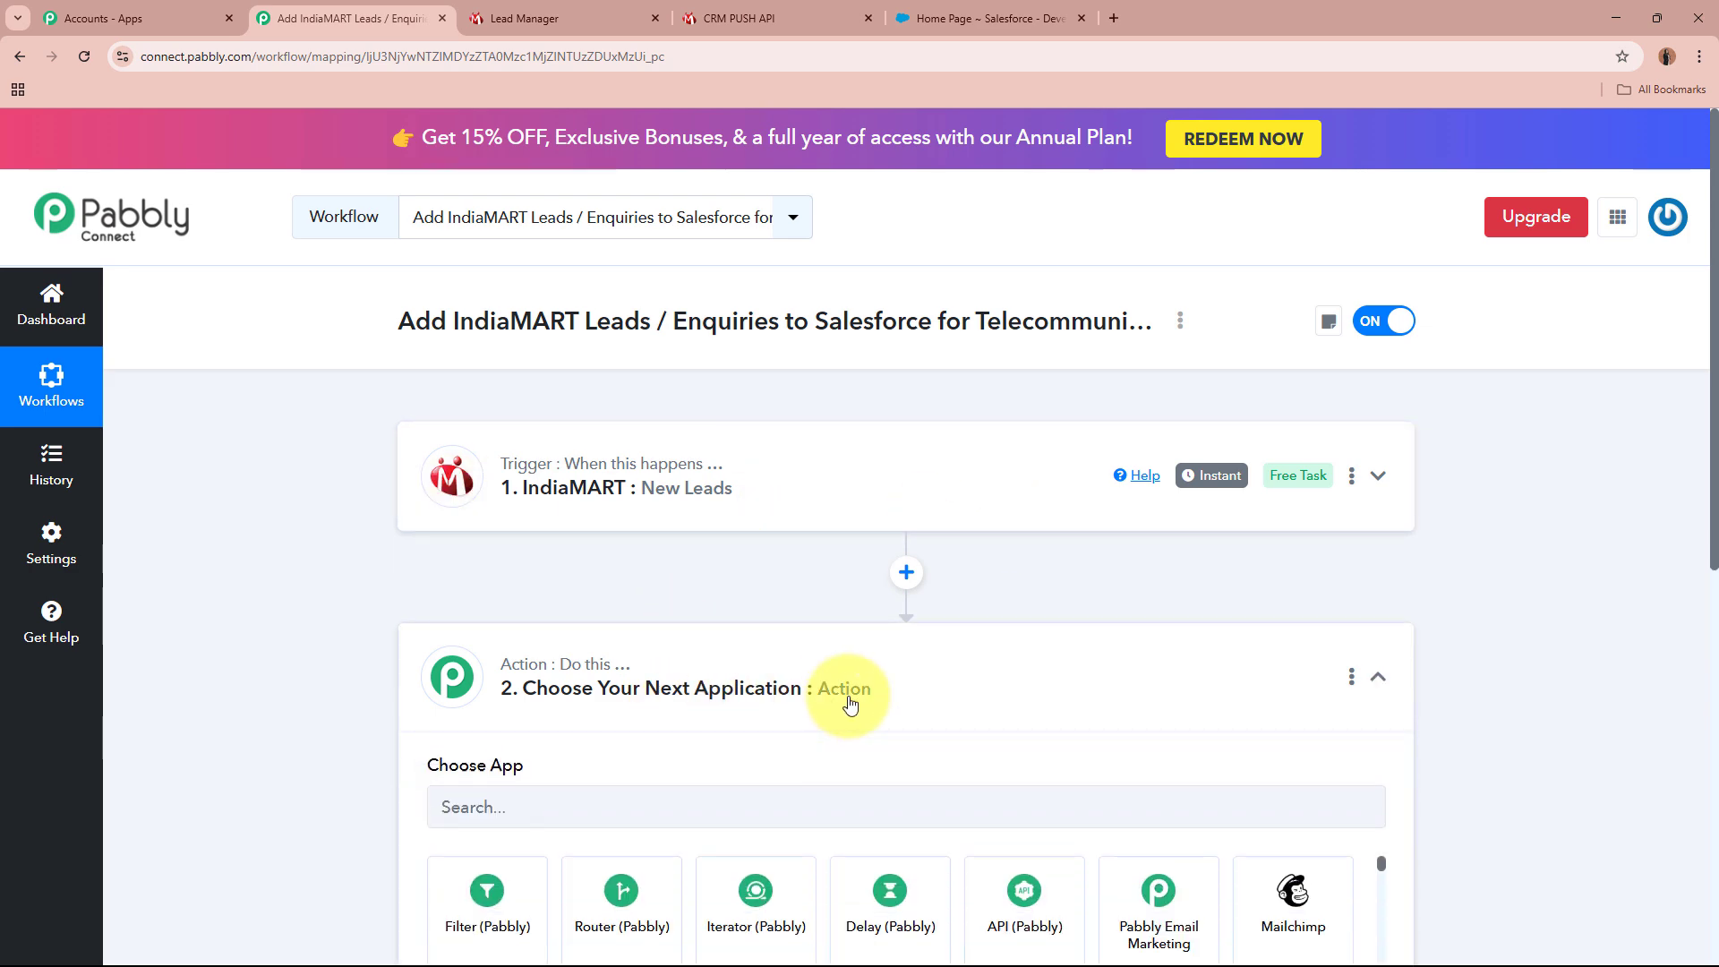
click(878, 498)
text(S)
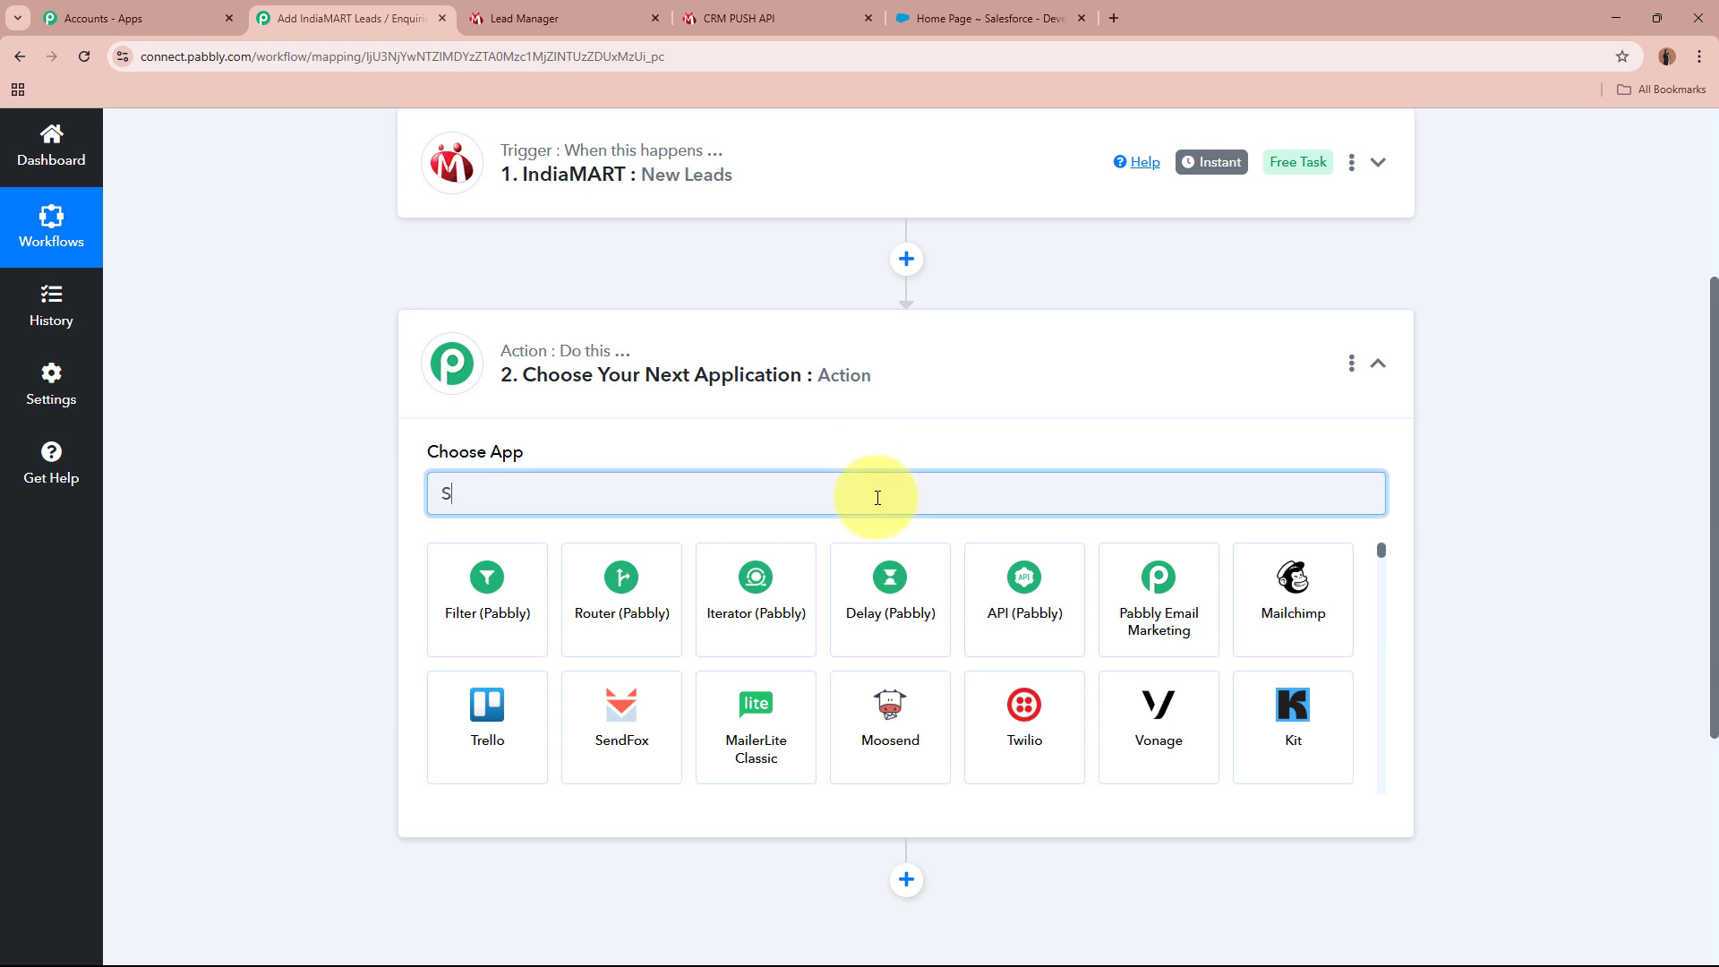
text(alesforce)
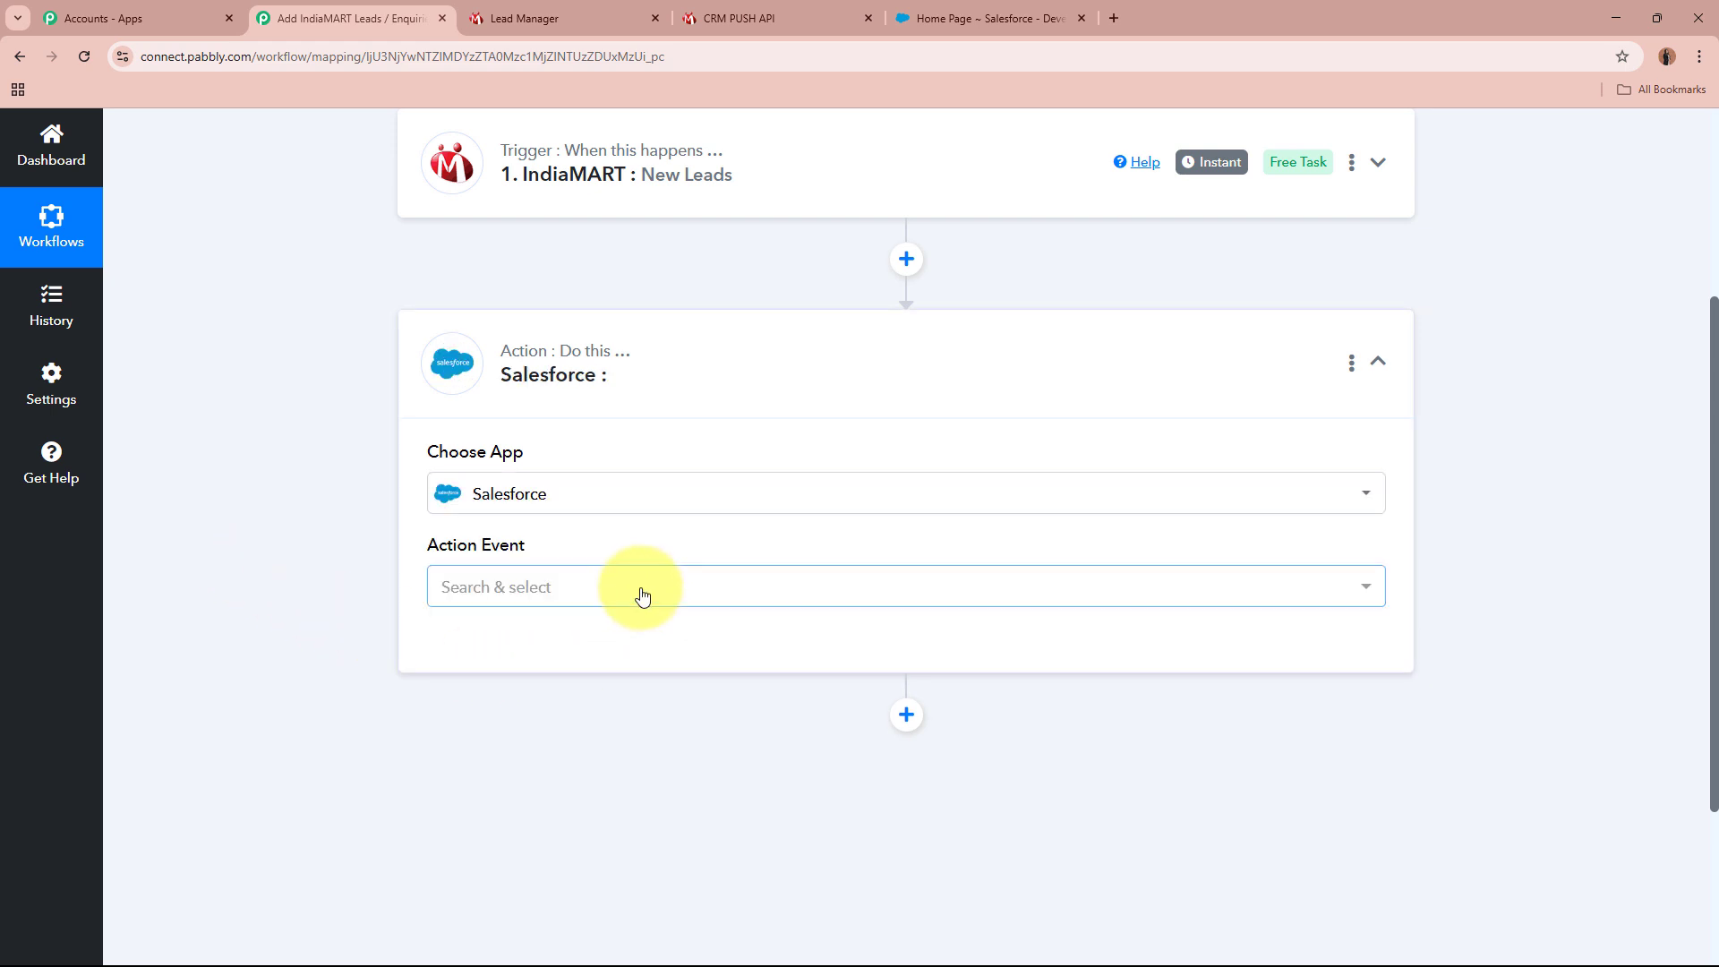
click(641, 587)
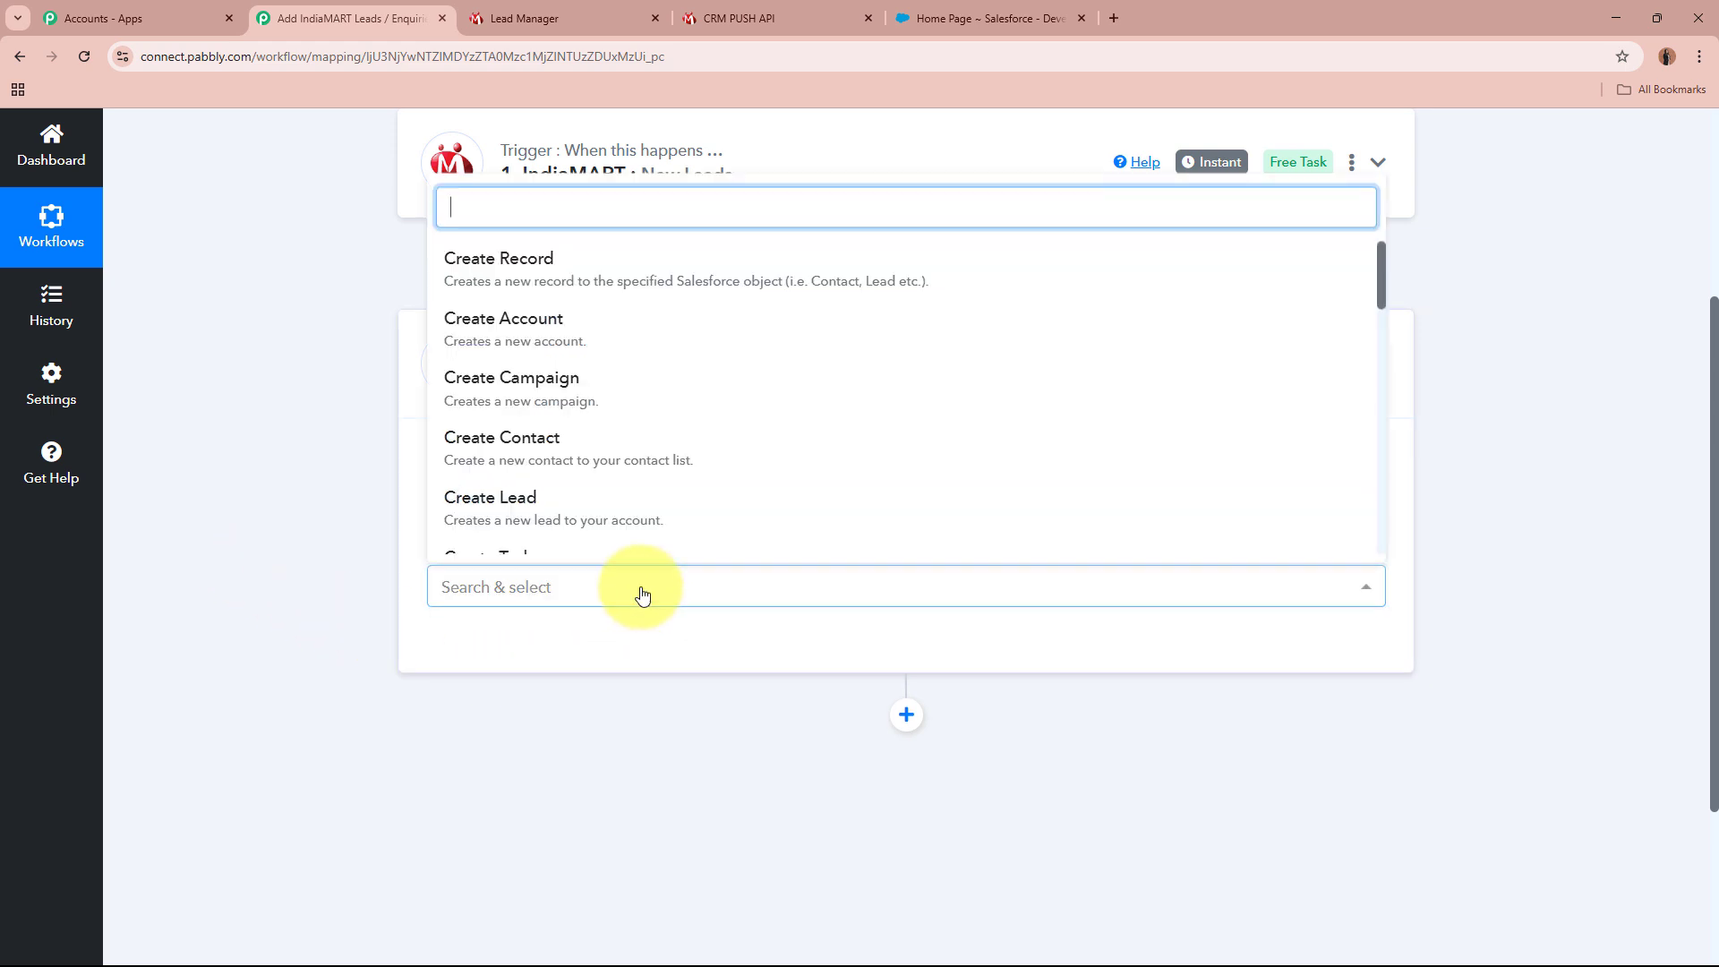
click(490, 501)
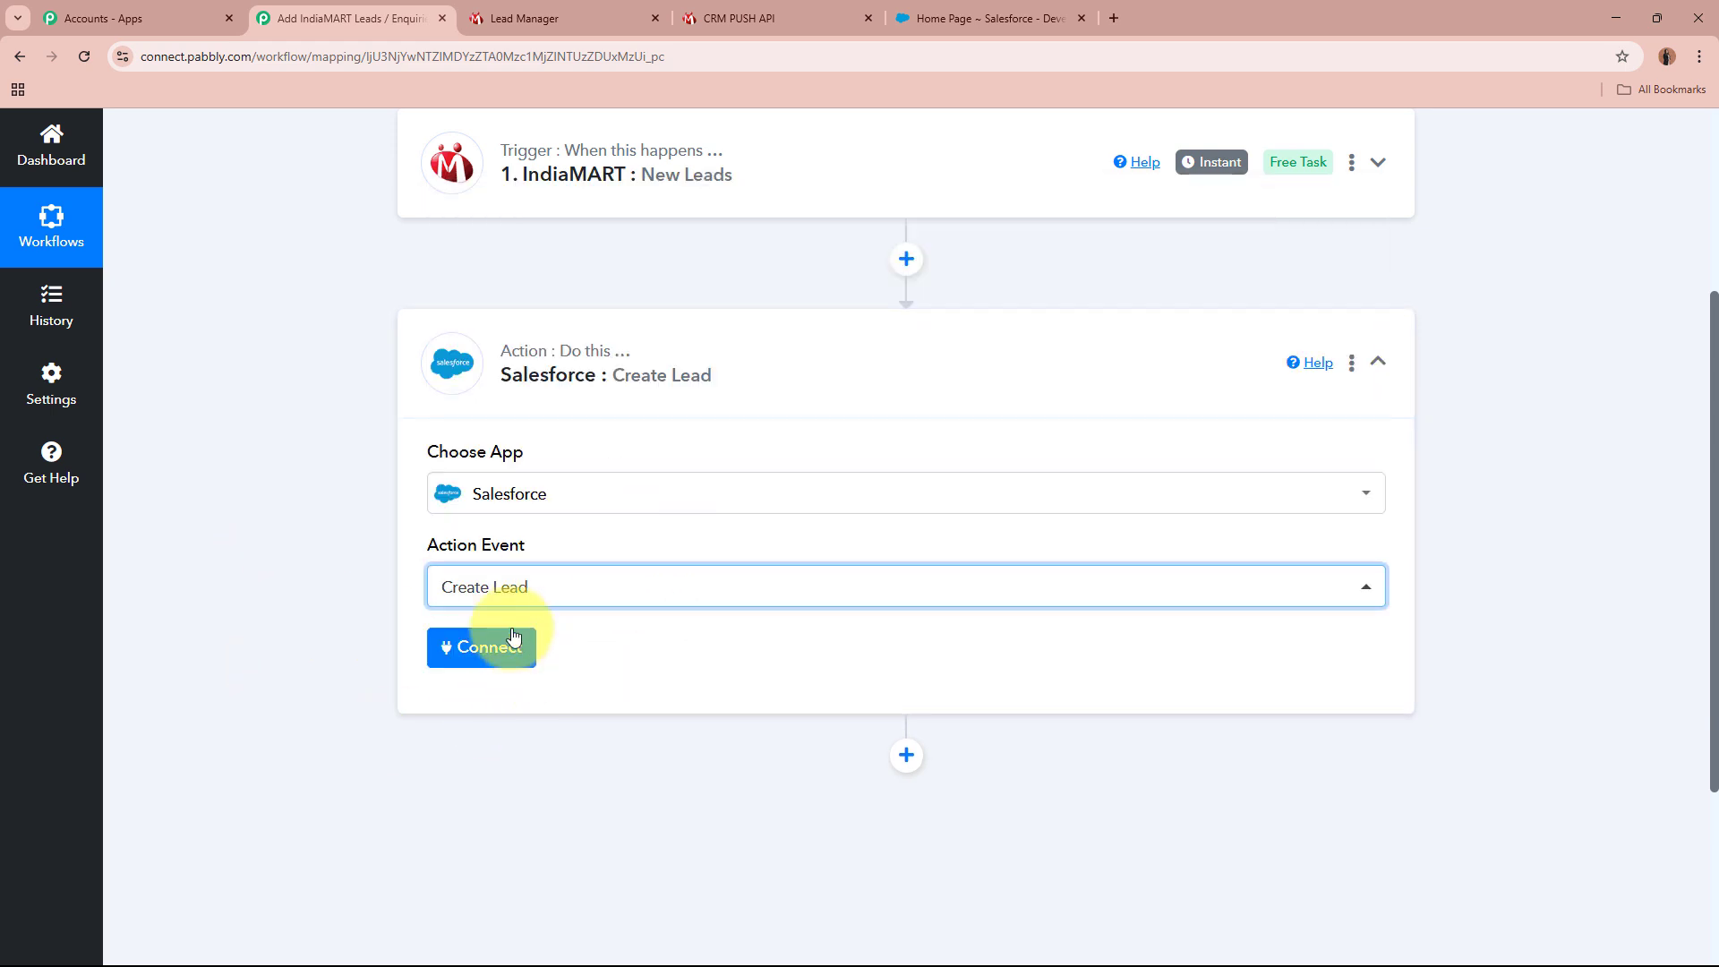
Step: Add a new Salesforce connection to the action step and allow Pabbly Connect access to the Salesforce account
click(474, 643)
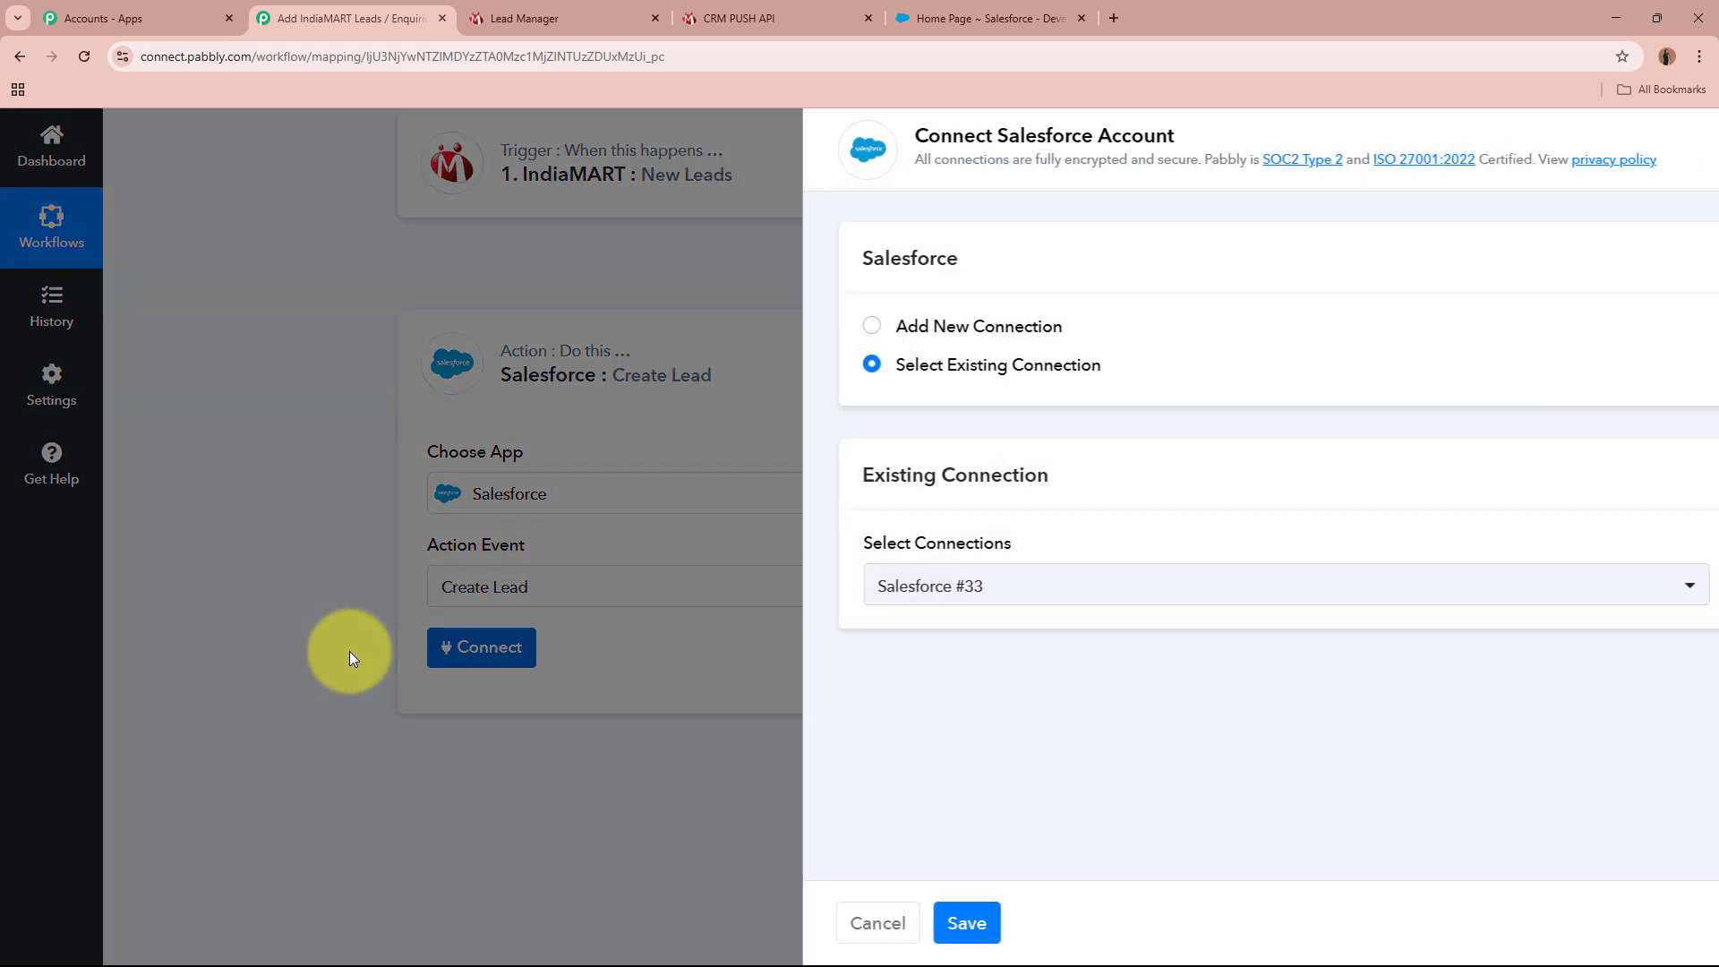
click(795, 326)
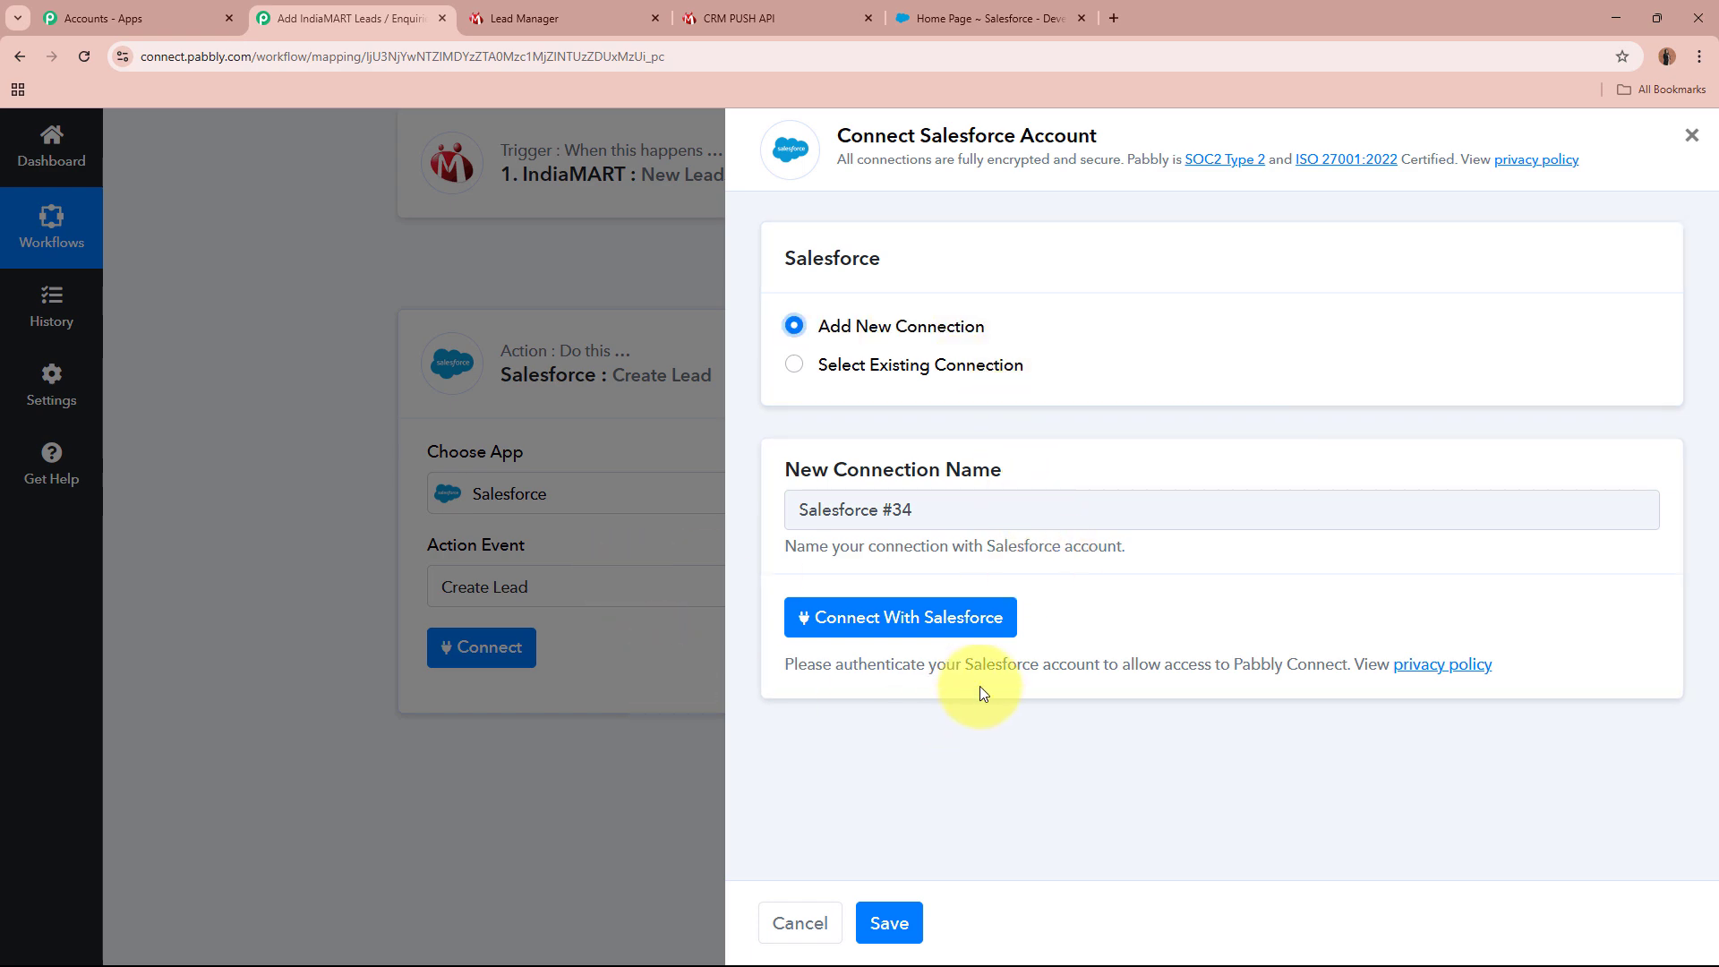
click(963, 639)
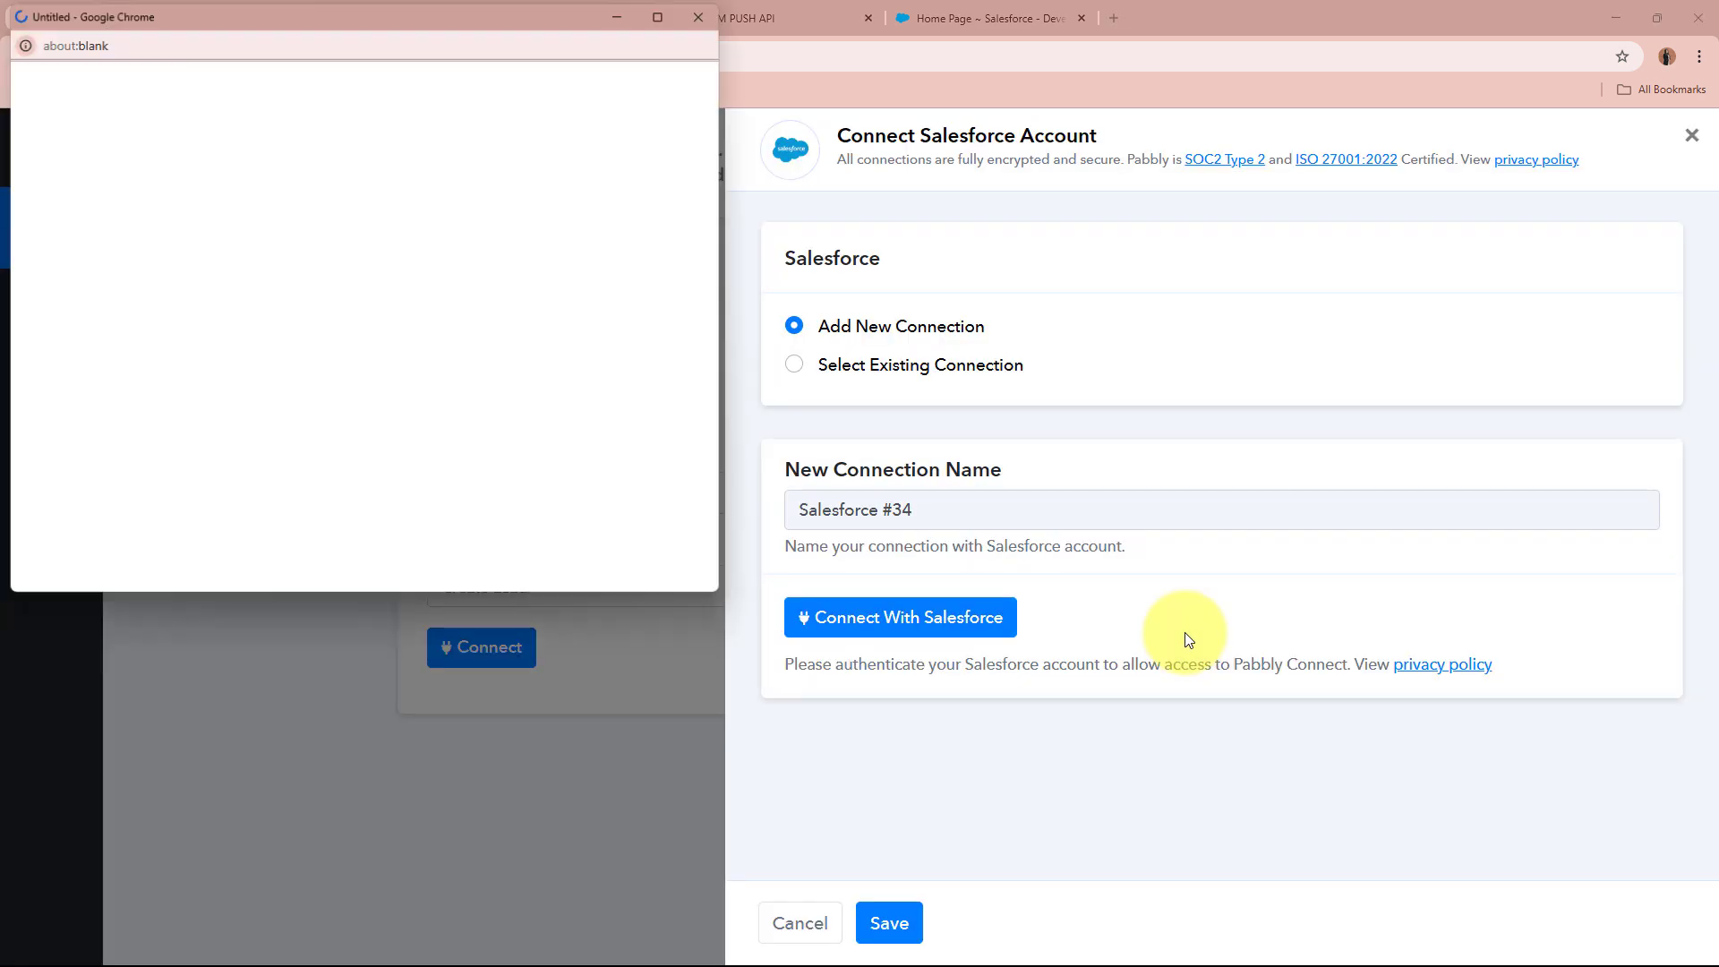
click(430, 373)
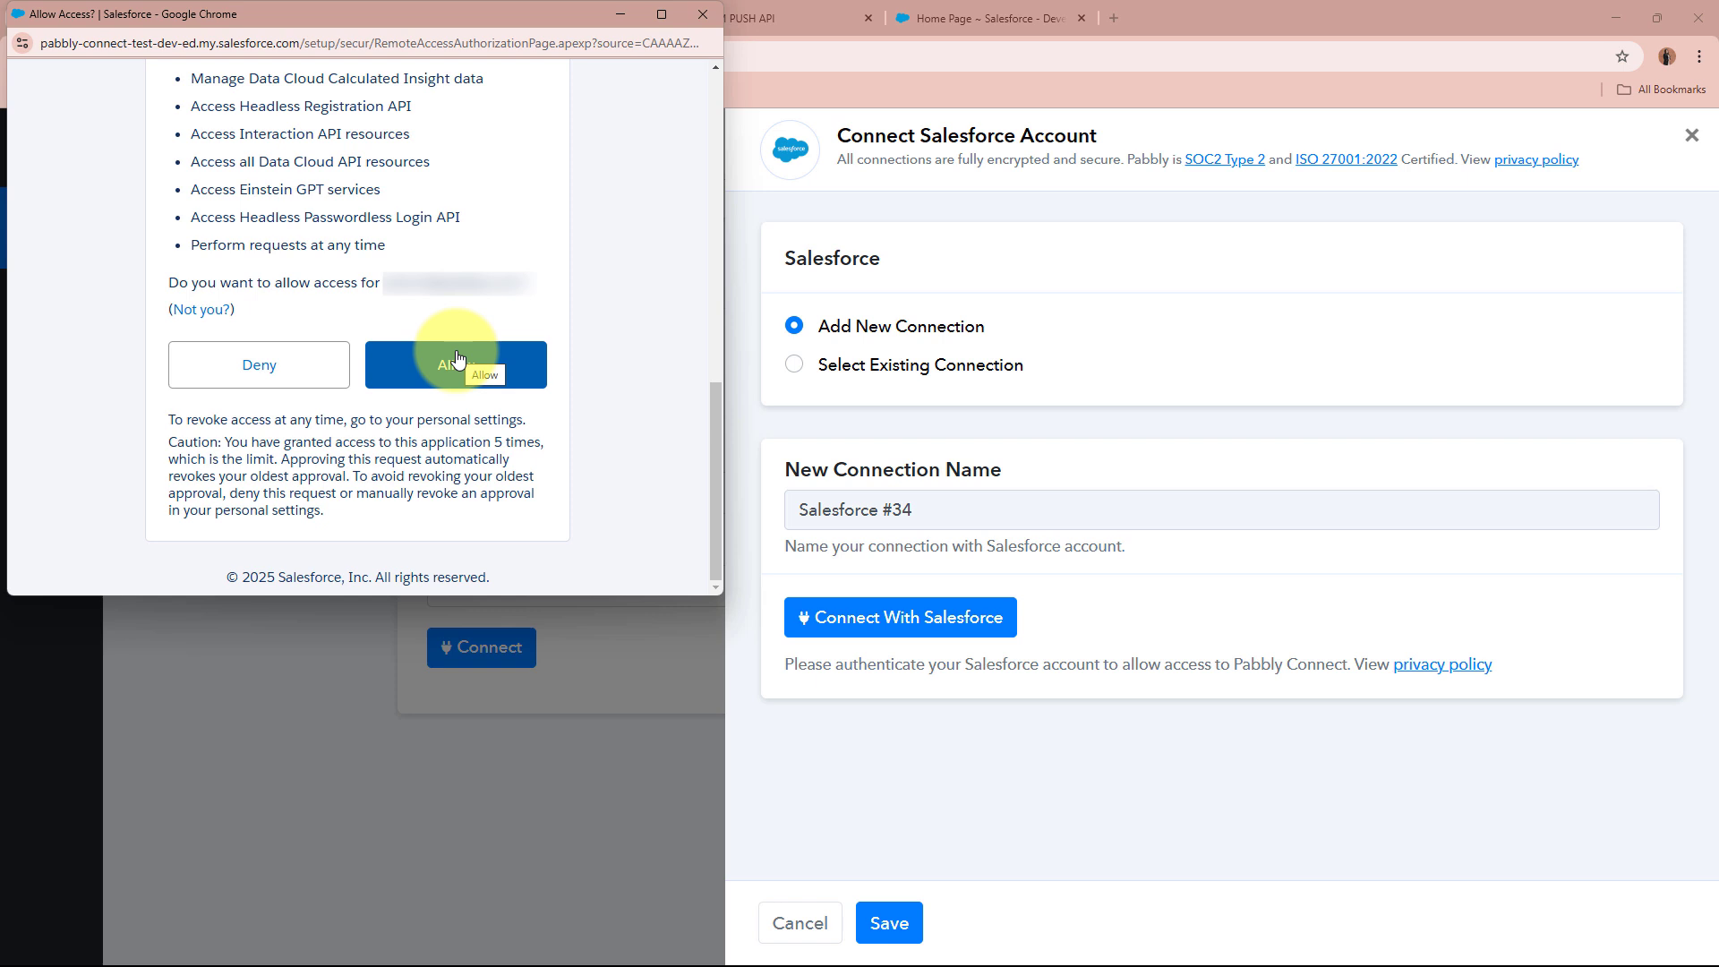
click(457, 362)
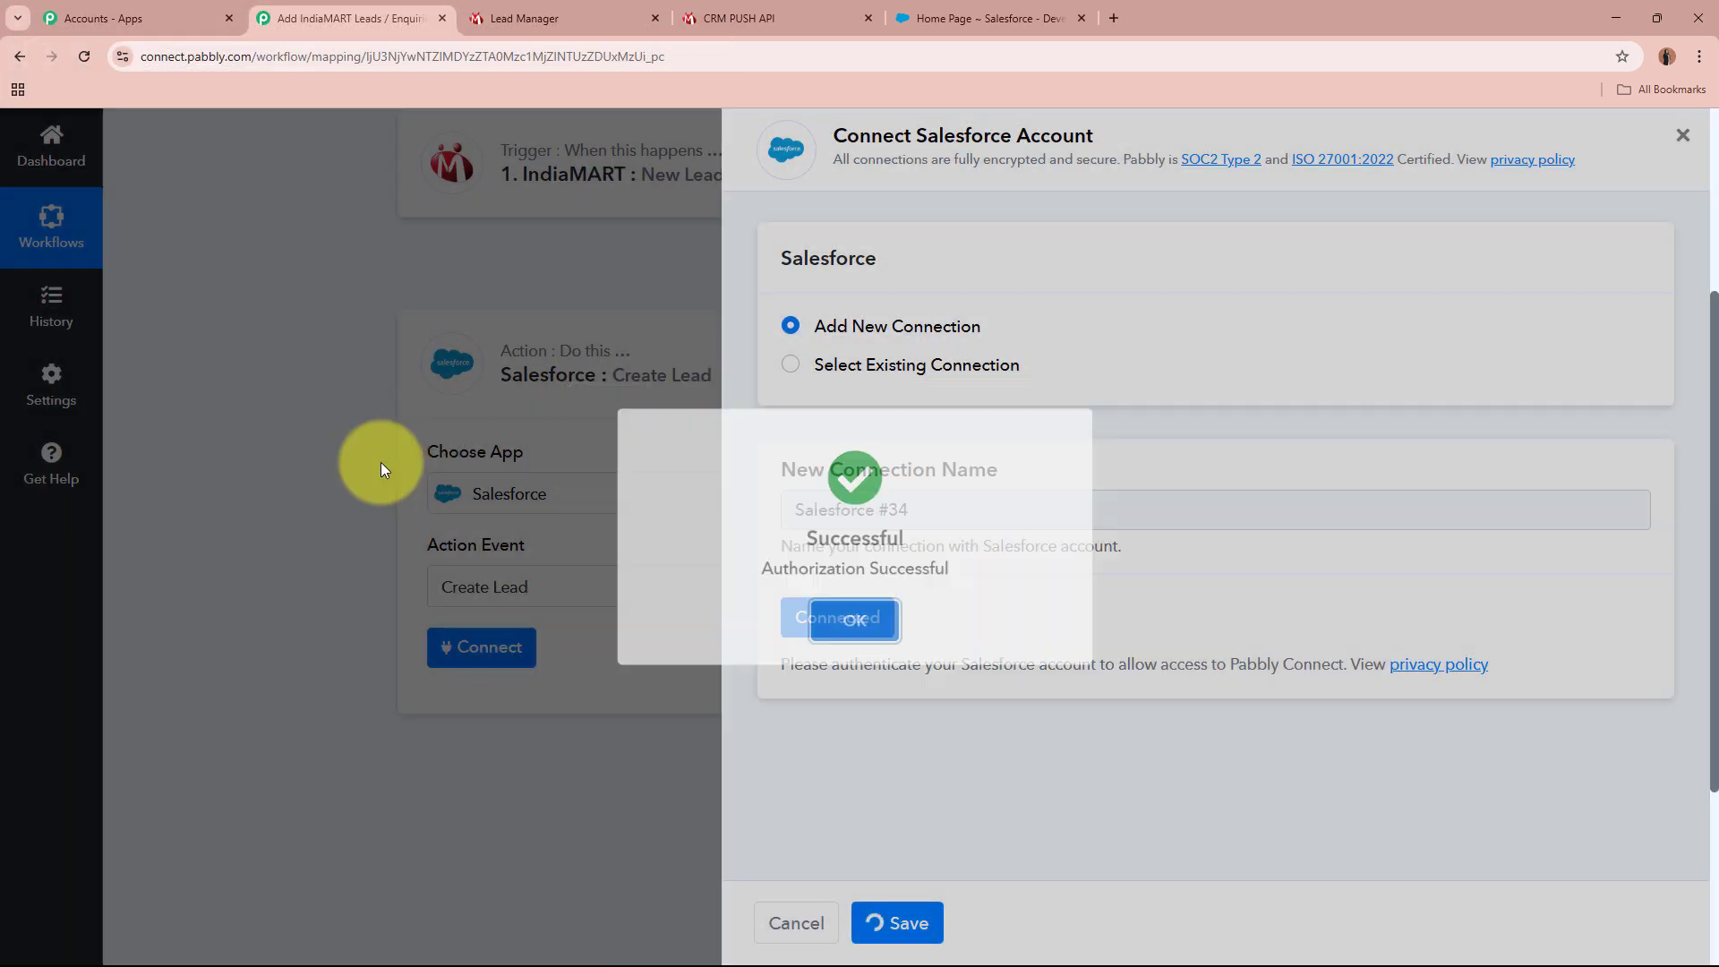
Step: Examine the Create Lead action's fields and the previous-step data offered for mapping First Name
scroll(346, 460, down, 3)
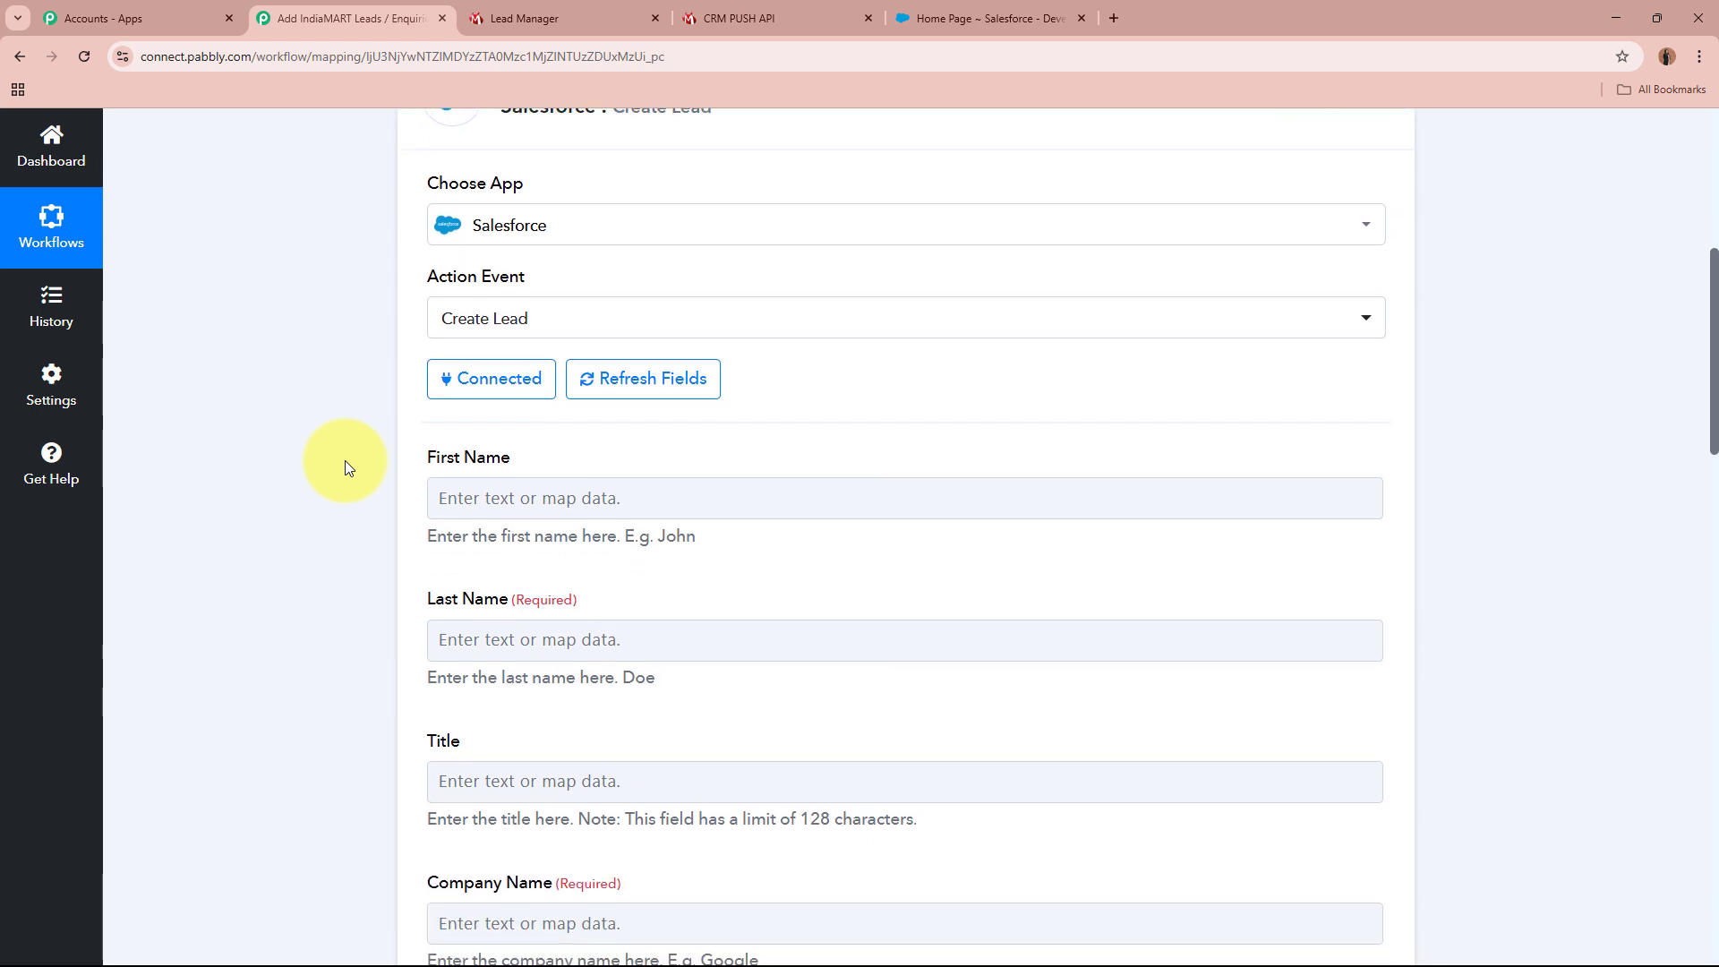
scroll(244, 528, down, 9)
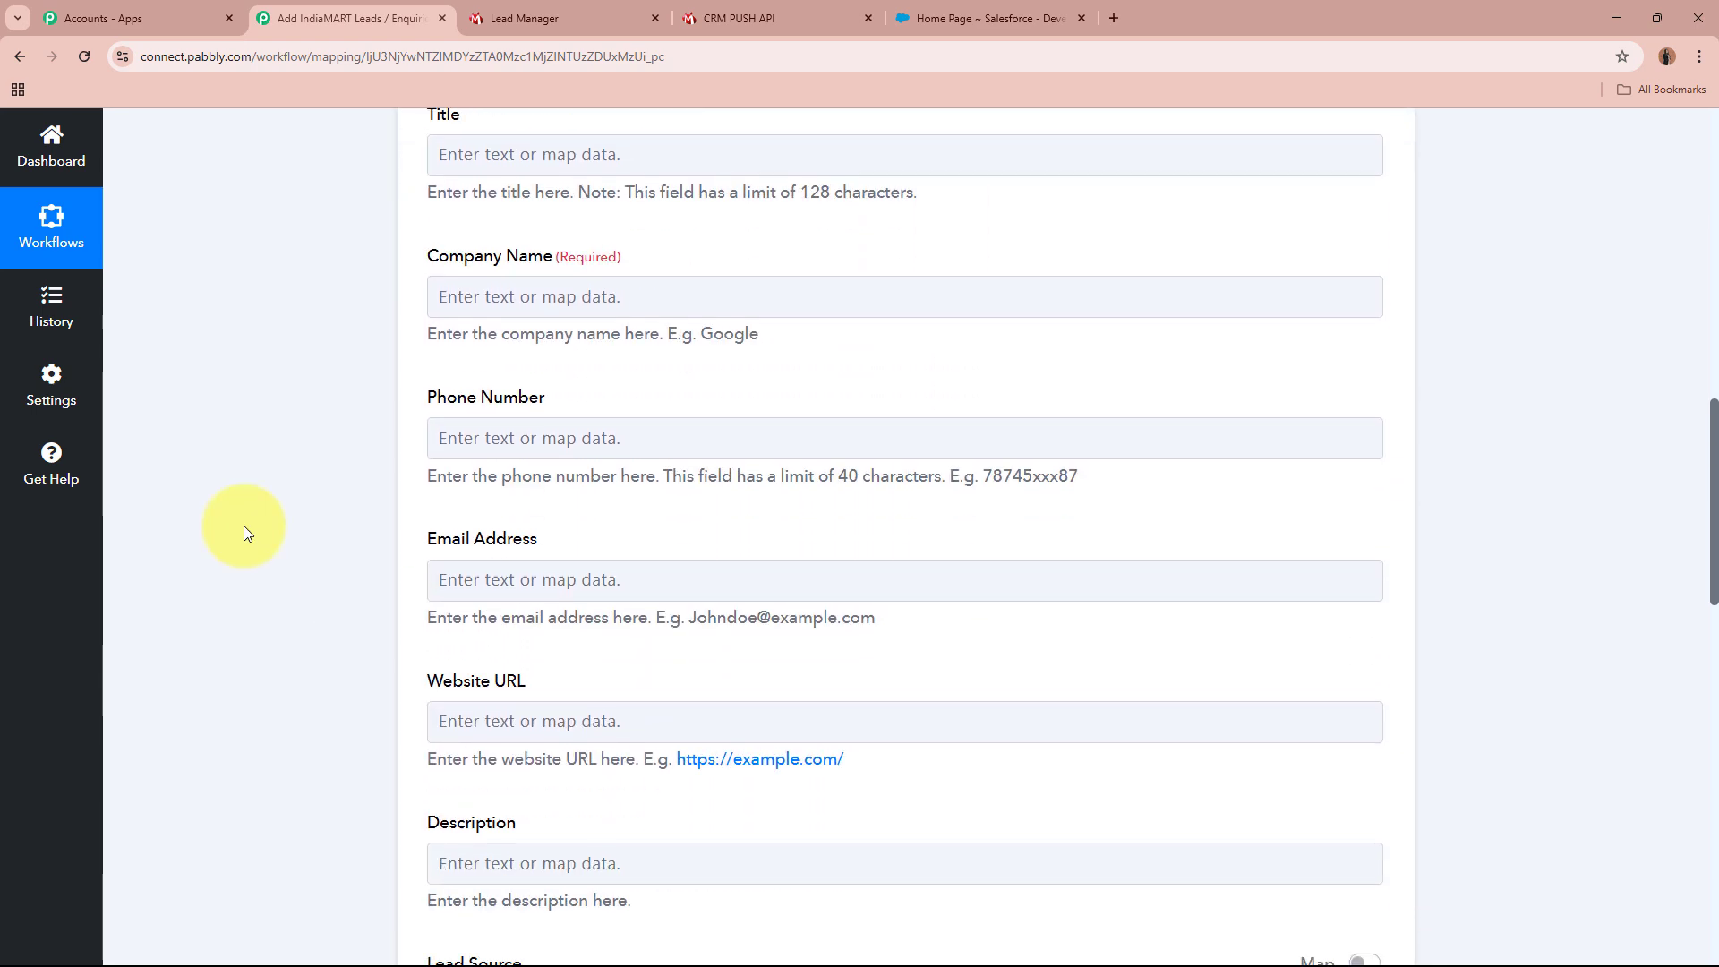
scroll(244, 527, up, 10)
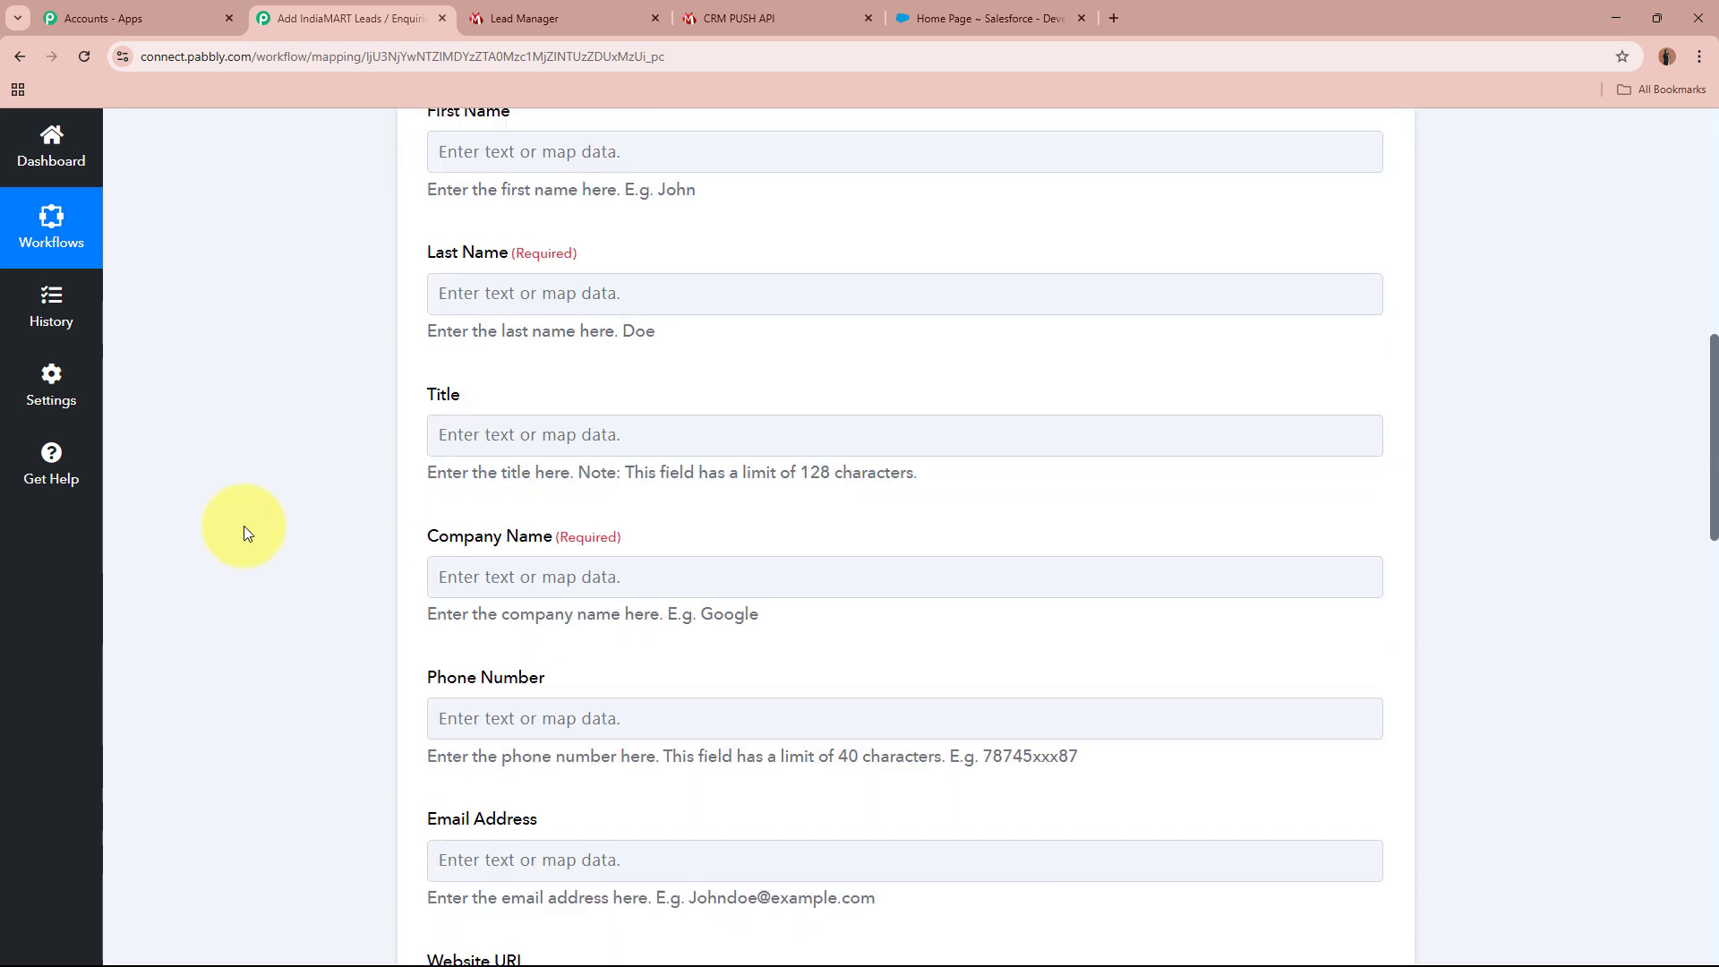
scroll(243, 525, up, 1)
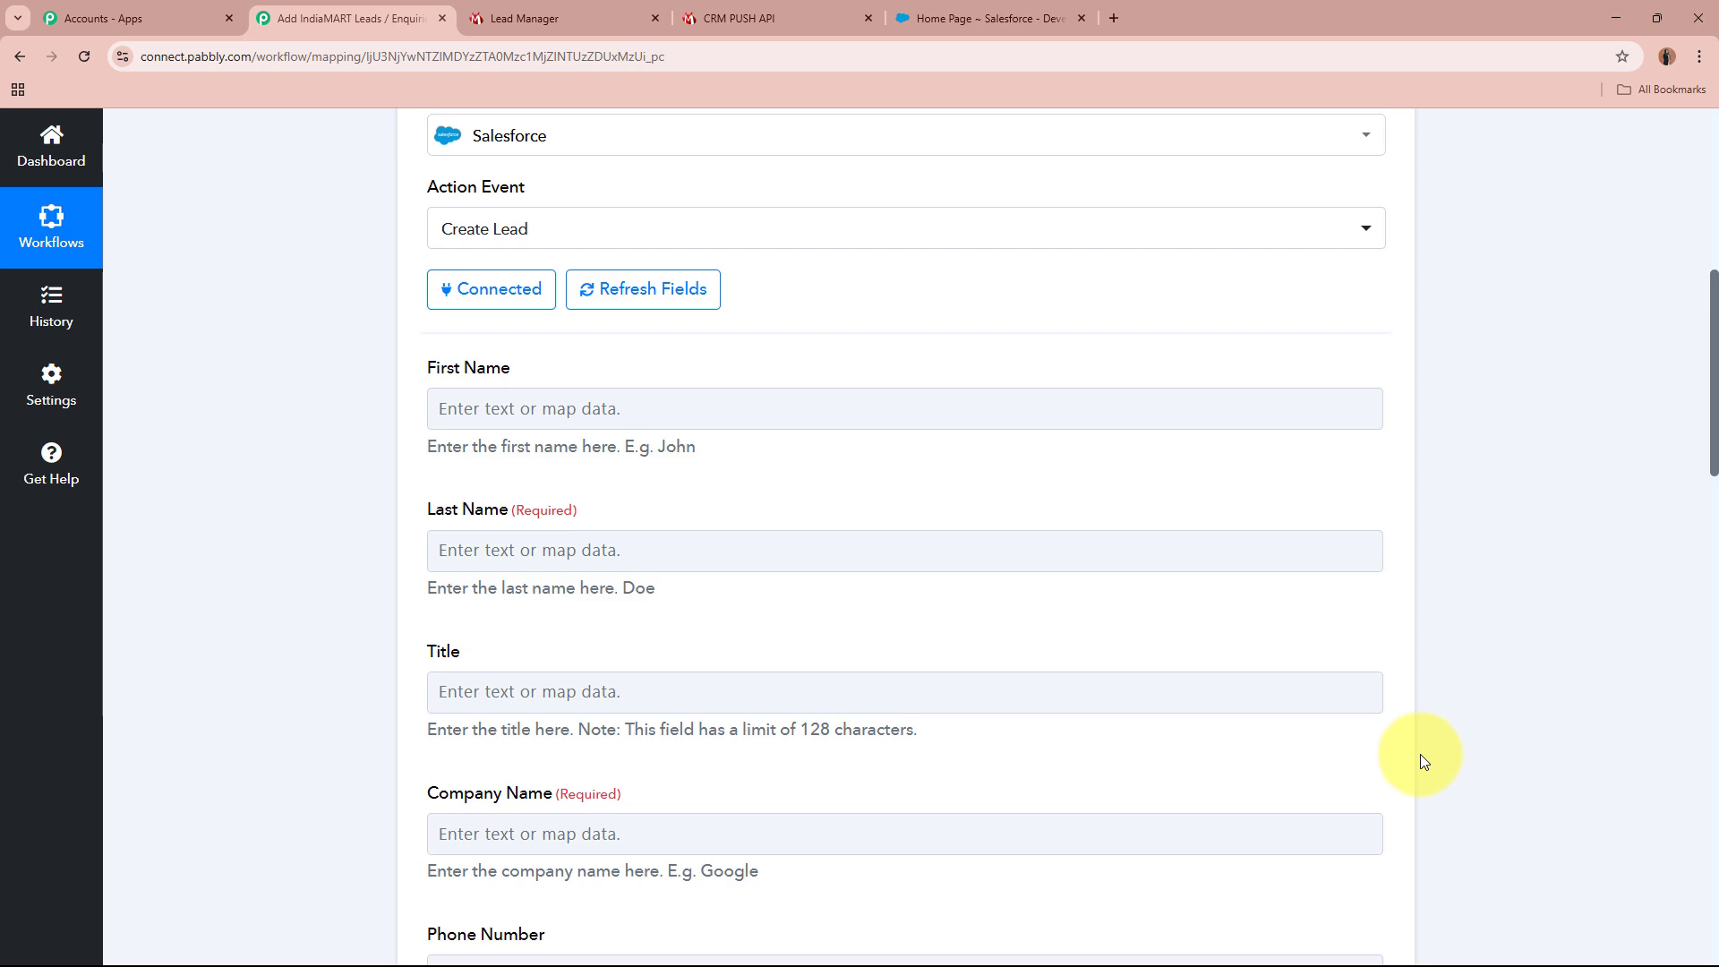
click(610, 408)
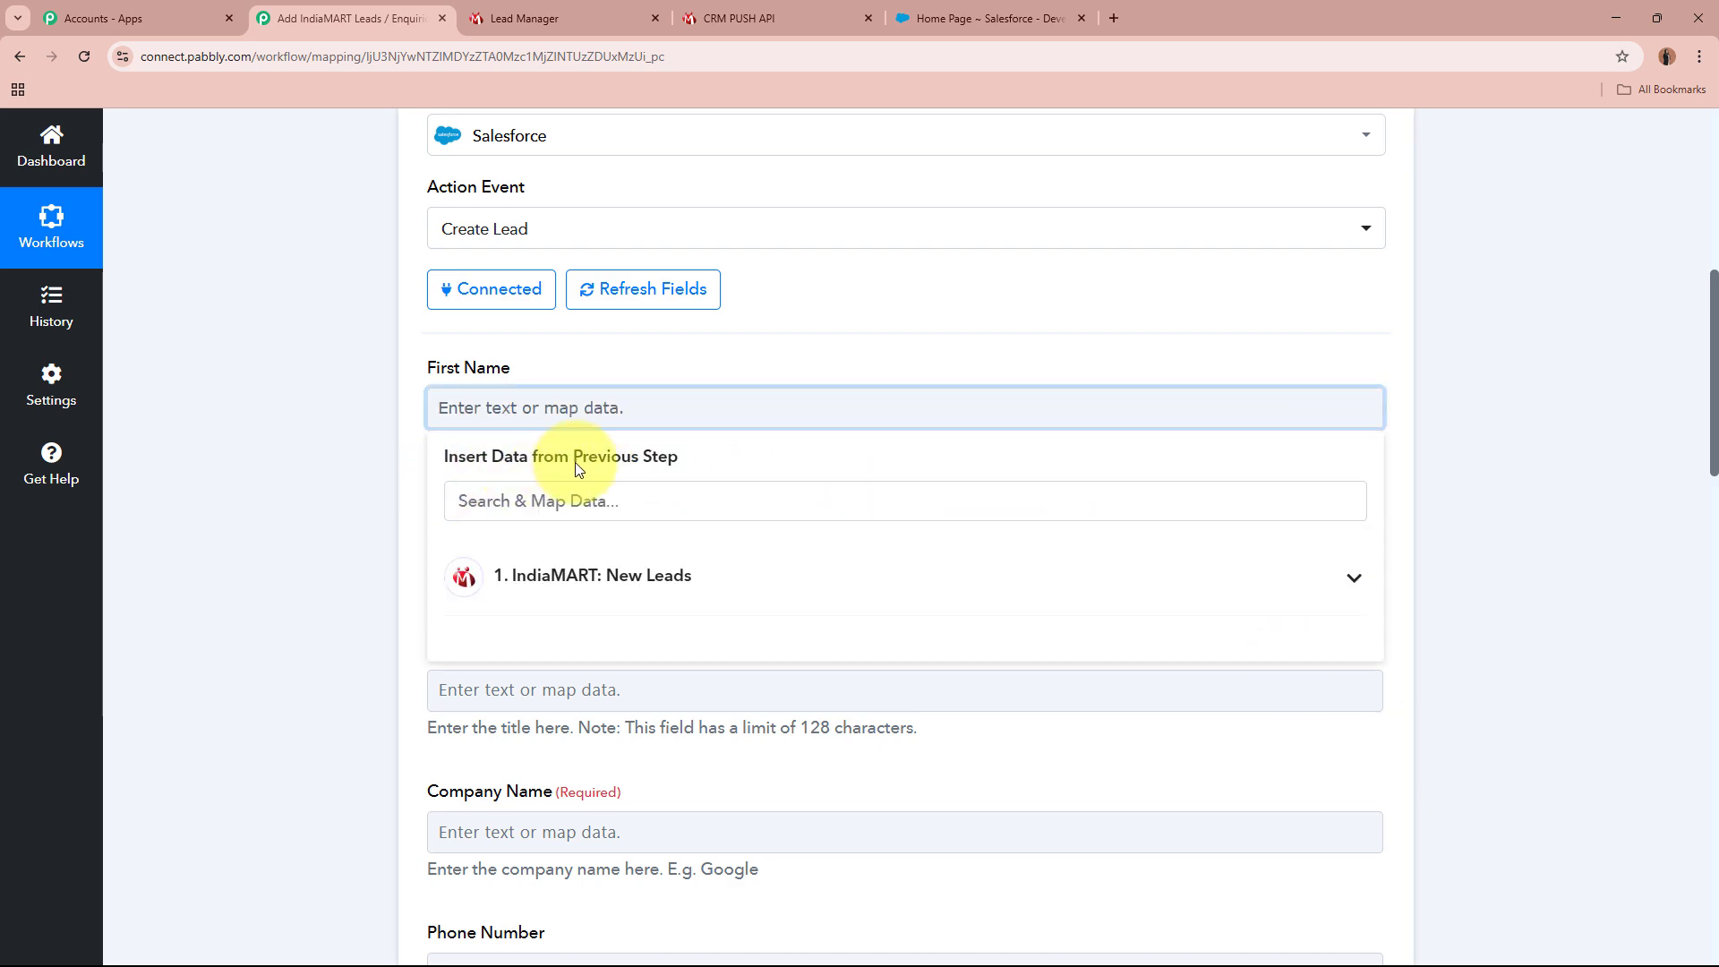
click(327, 517)
scroll(329, 522, up, 1)
scroll(326, 515, up, 5)
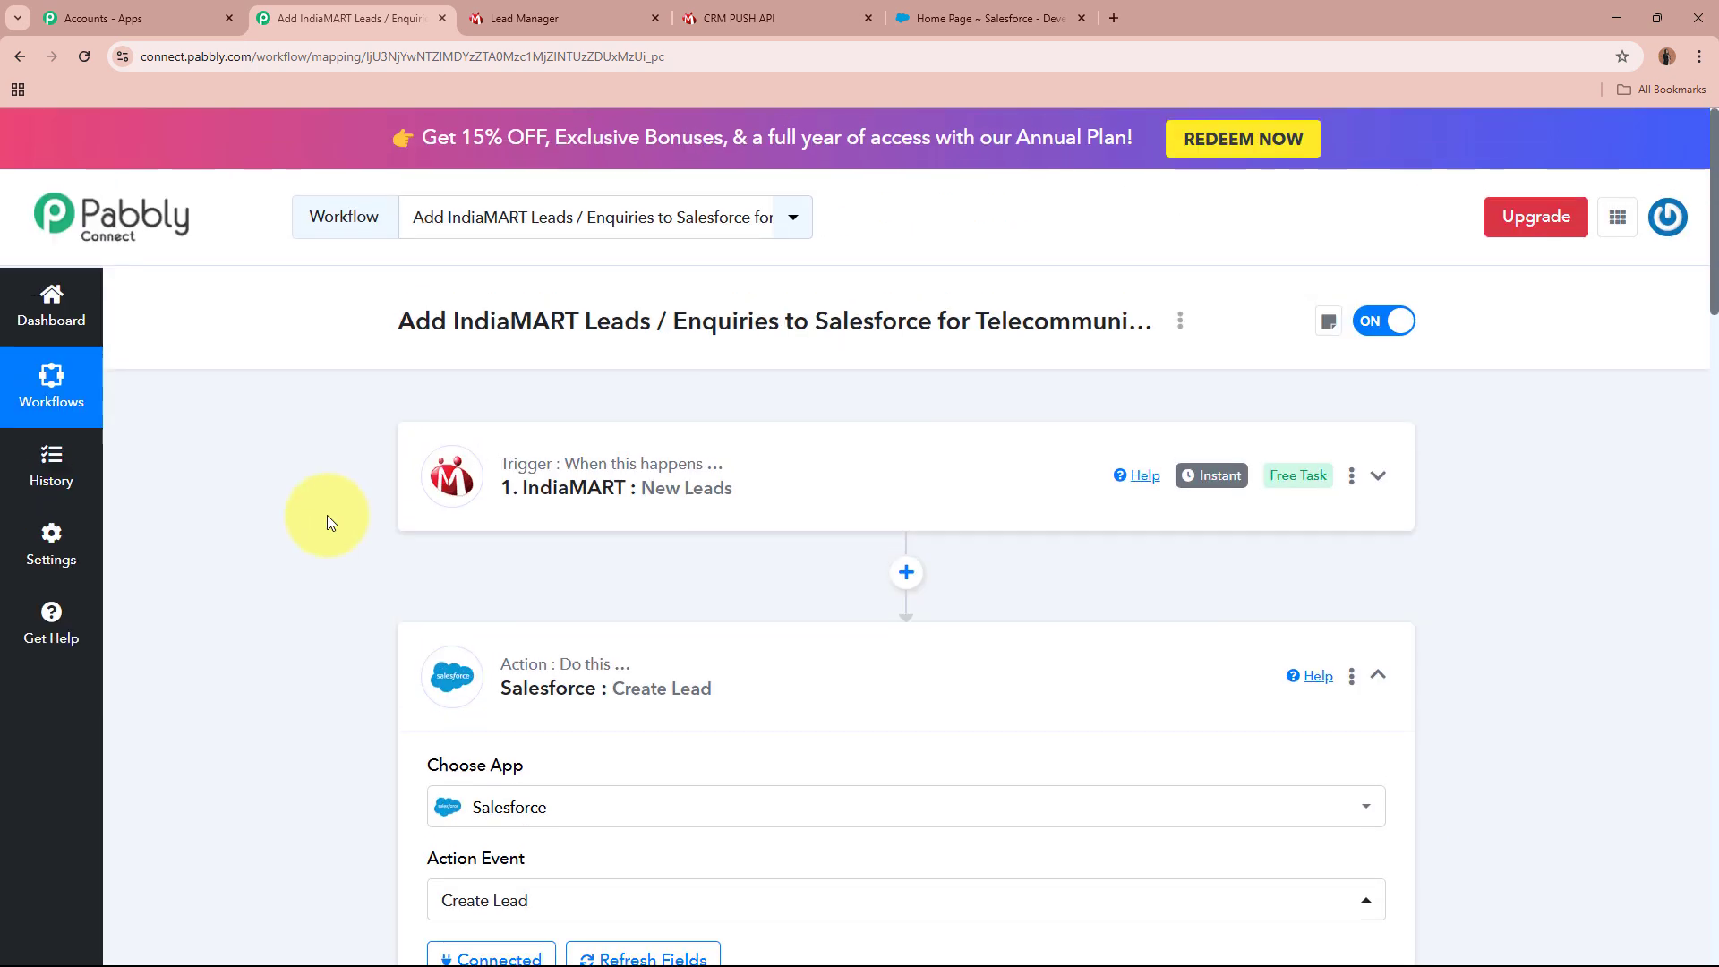
scroll(819, 506, down, 2)
scroll(819, 509, down, 5)
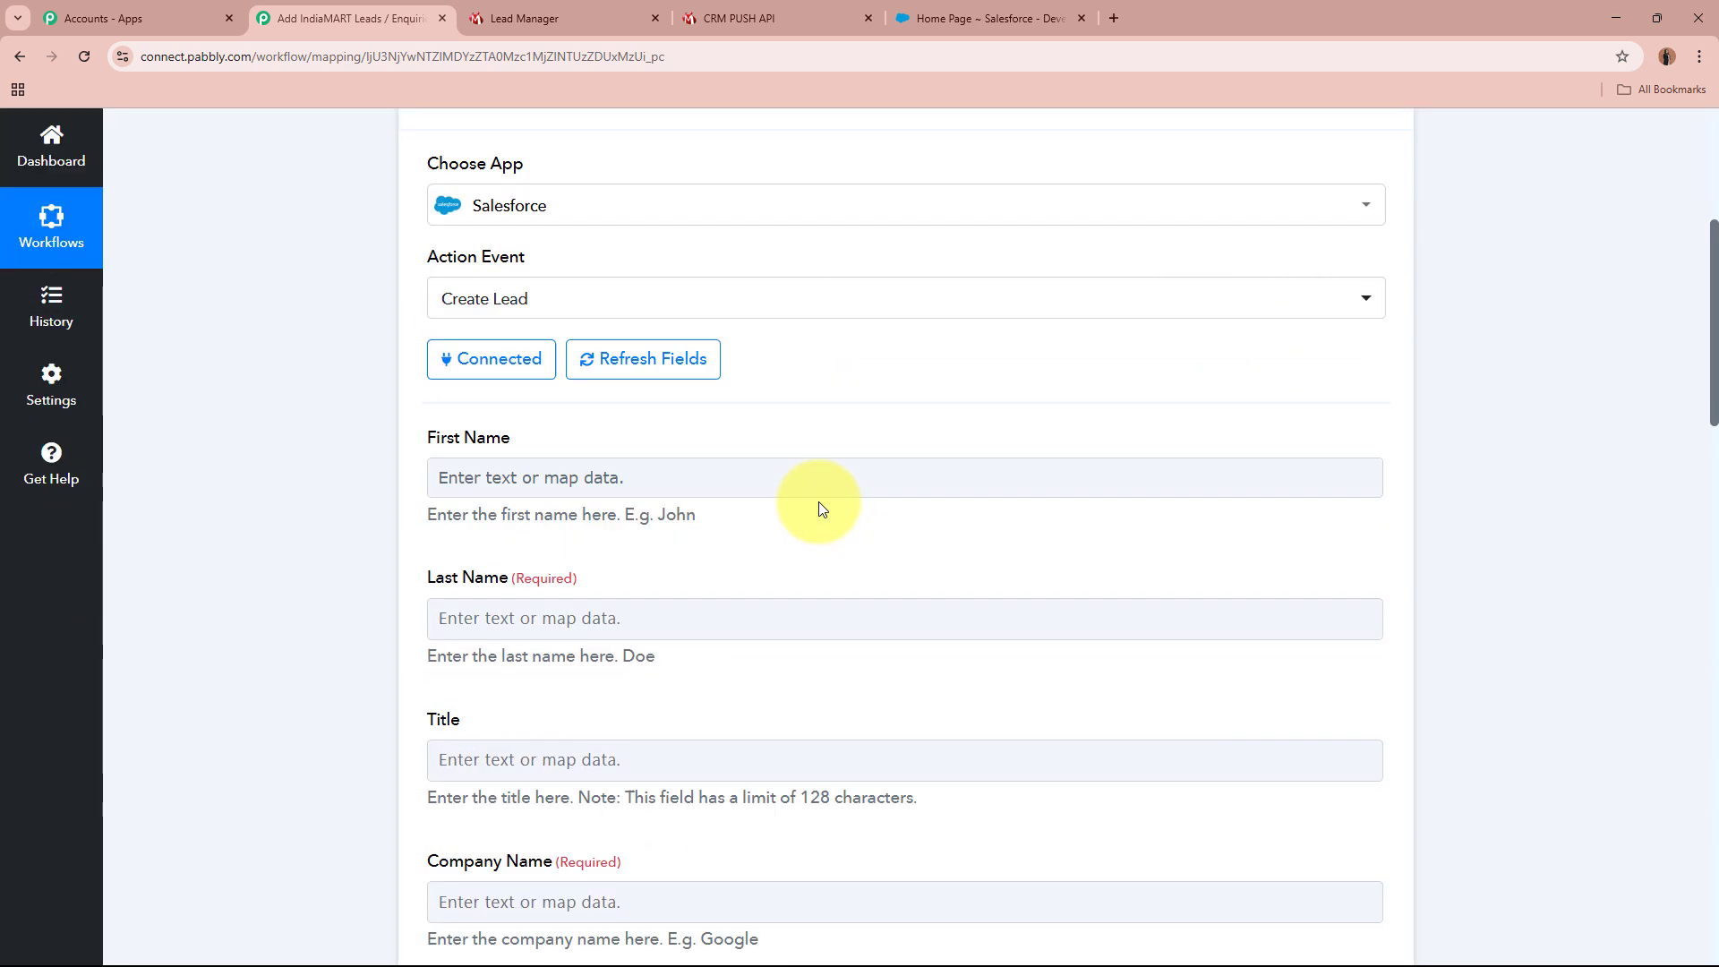
Step: Map the response sender name from the IndiaMART New Leads data to the First Name field
click(670, 455)
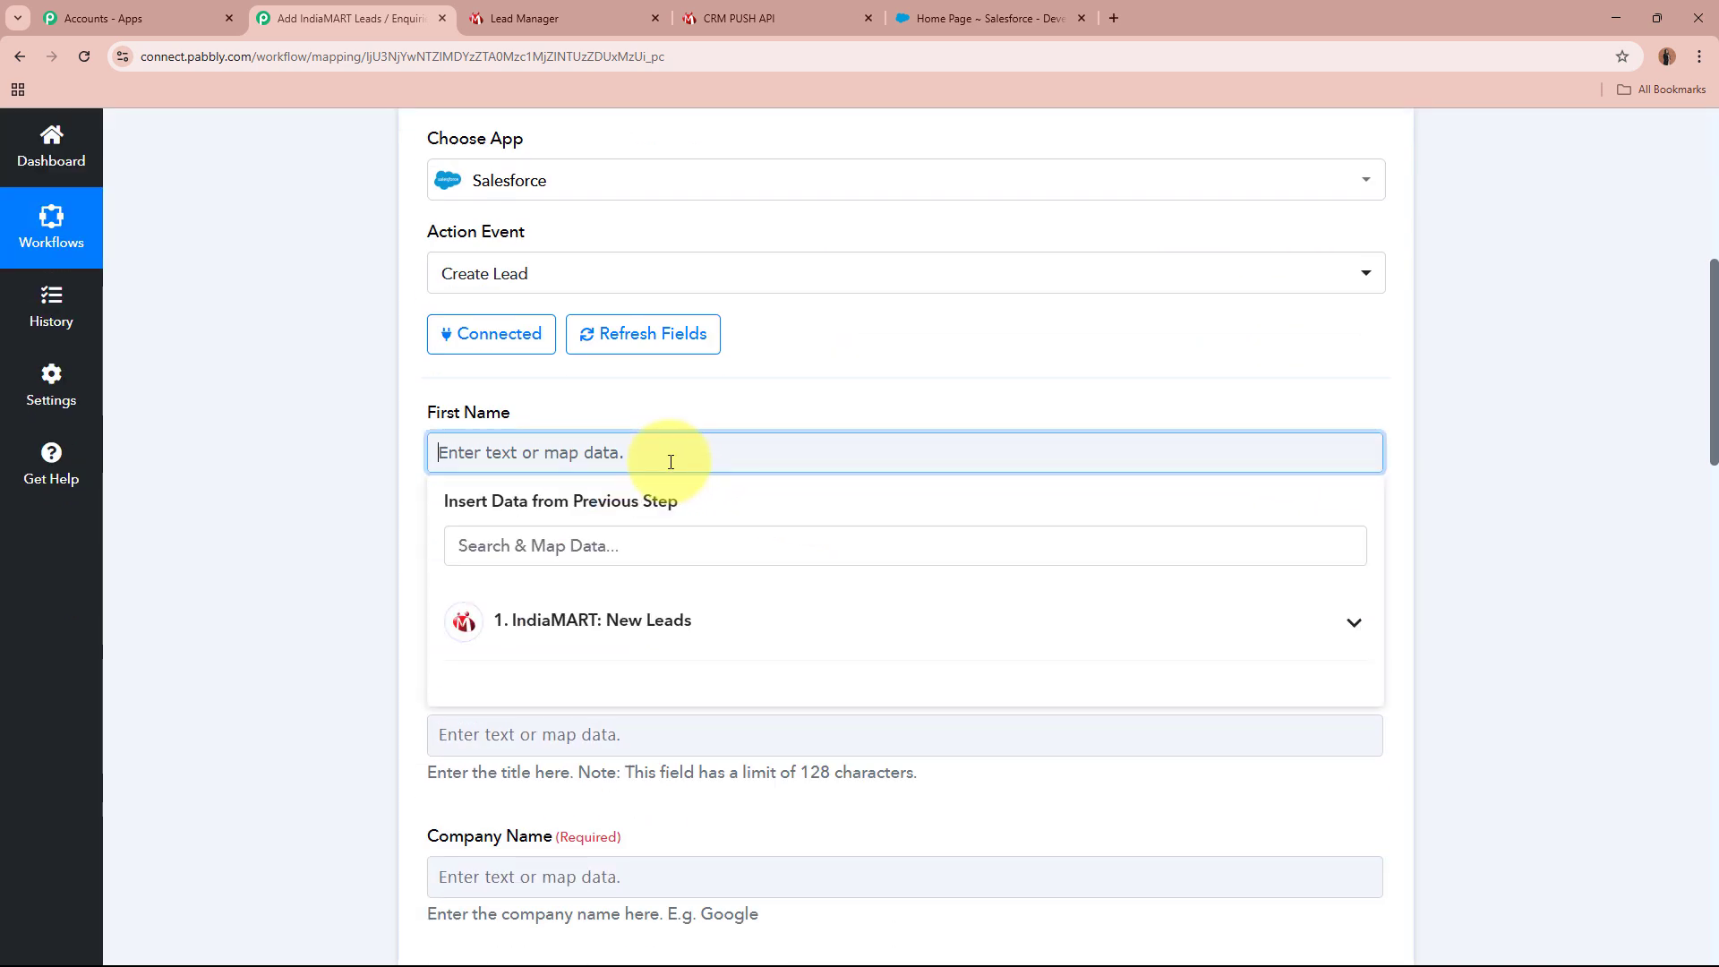
click(792, 627)
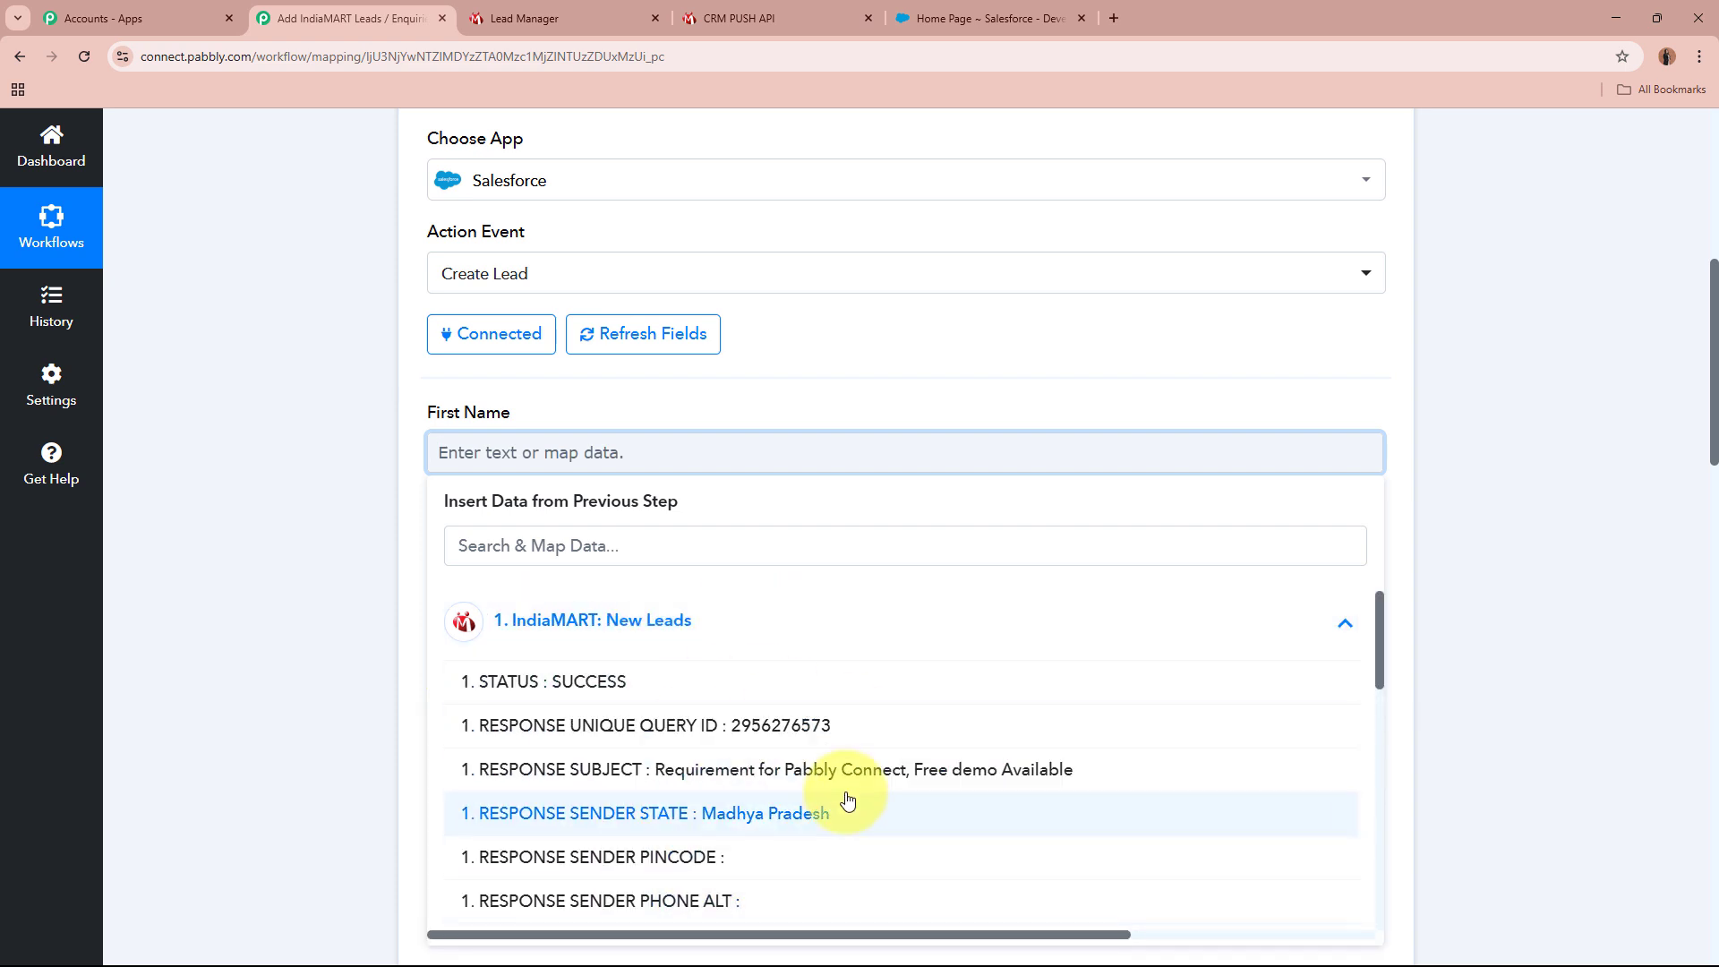
scroll(767, 738, down, 1)
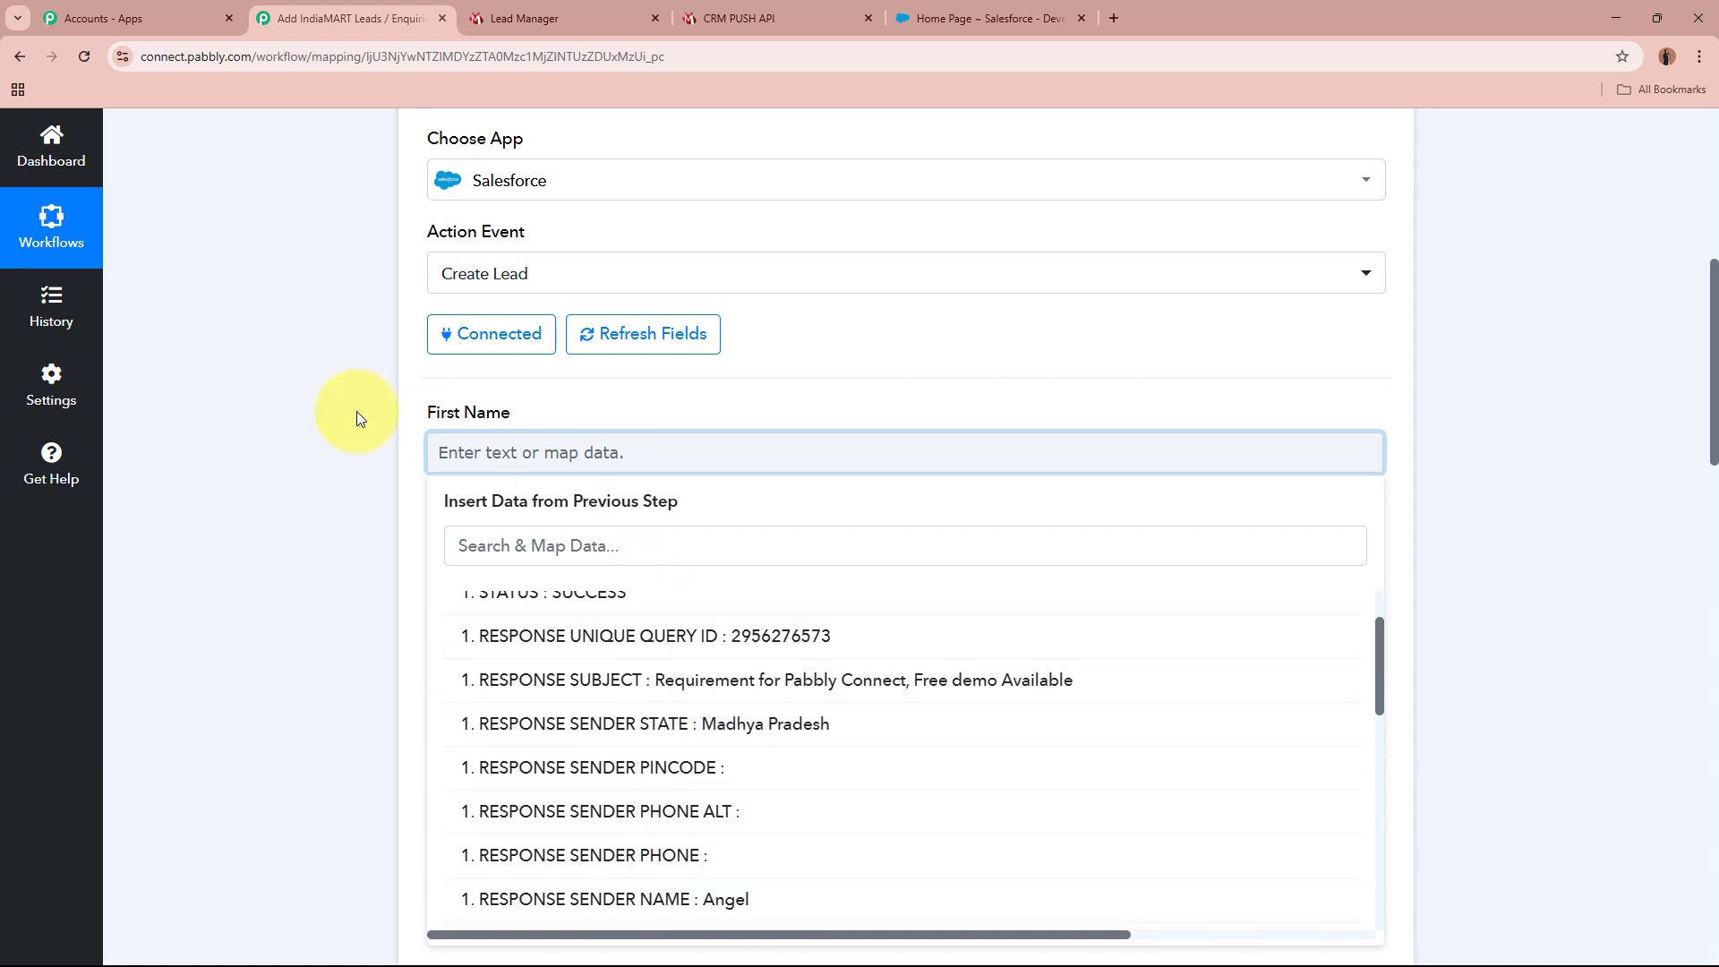
click(738, 904)
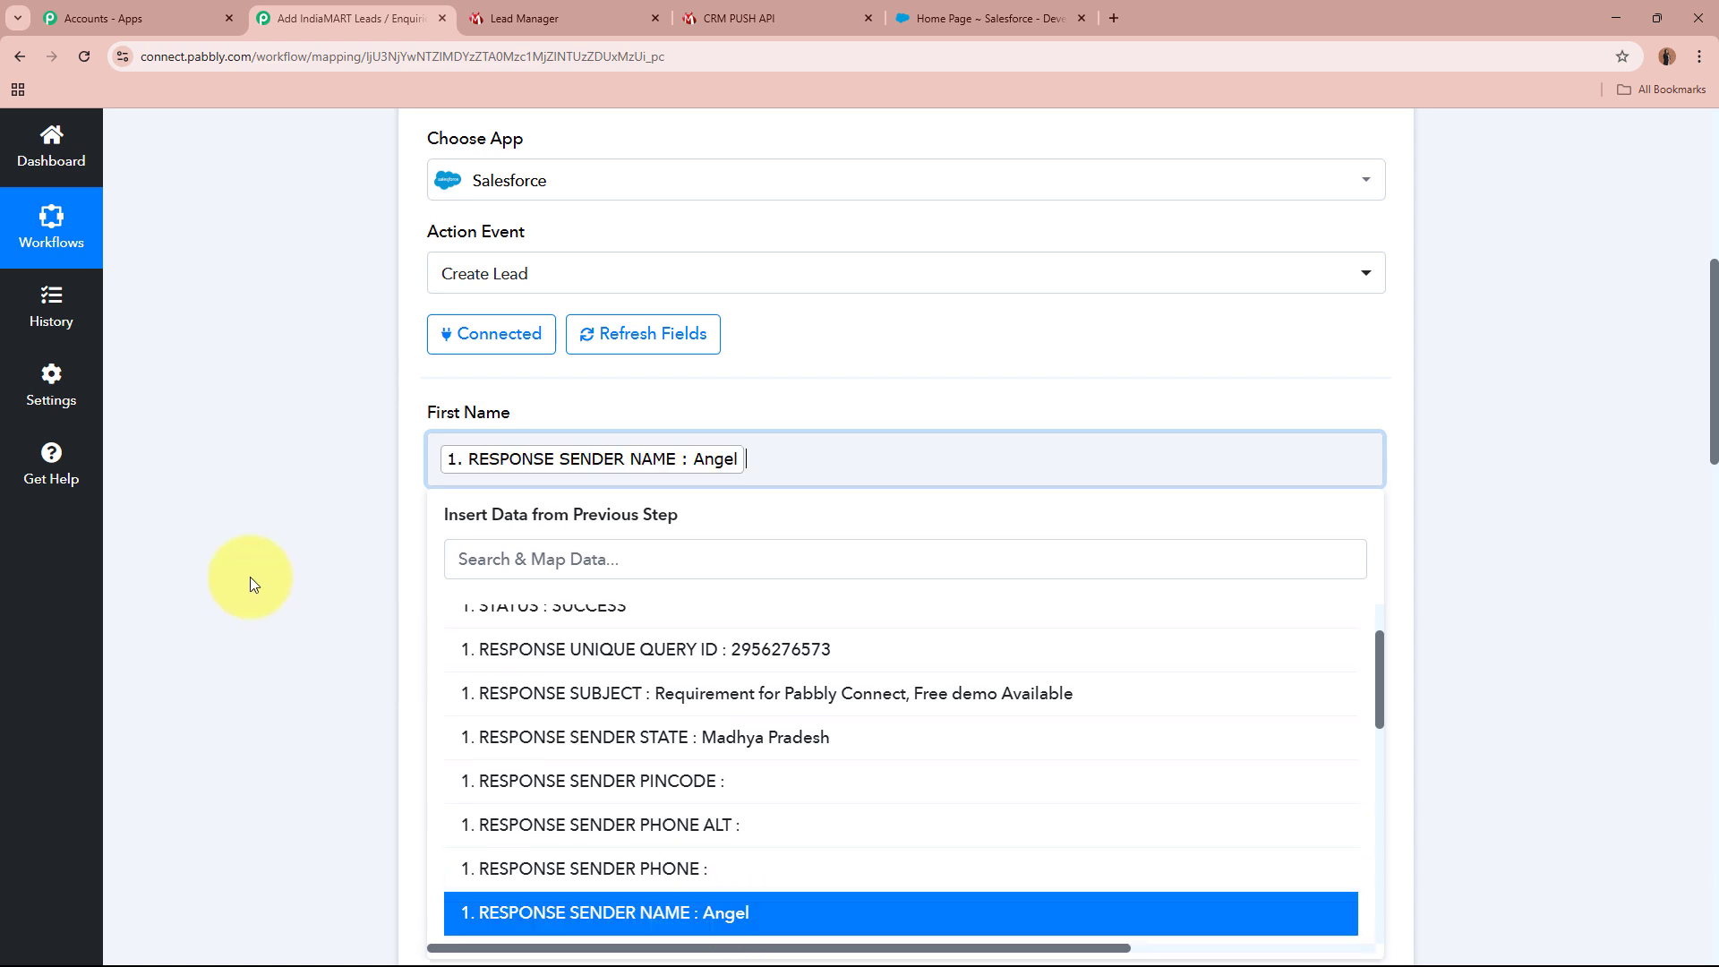
click(252, 580)
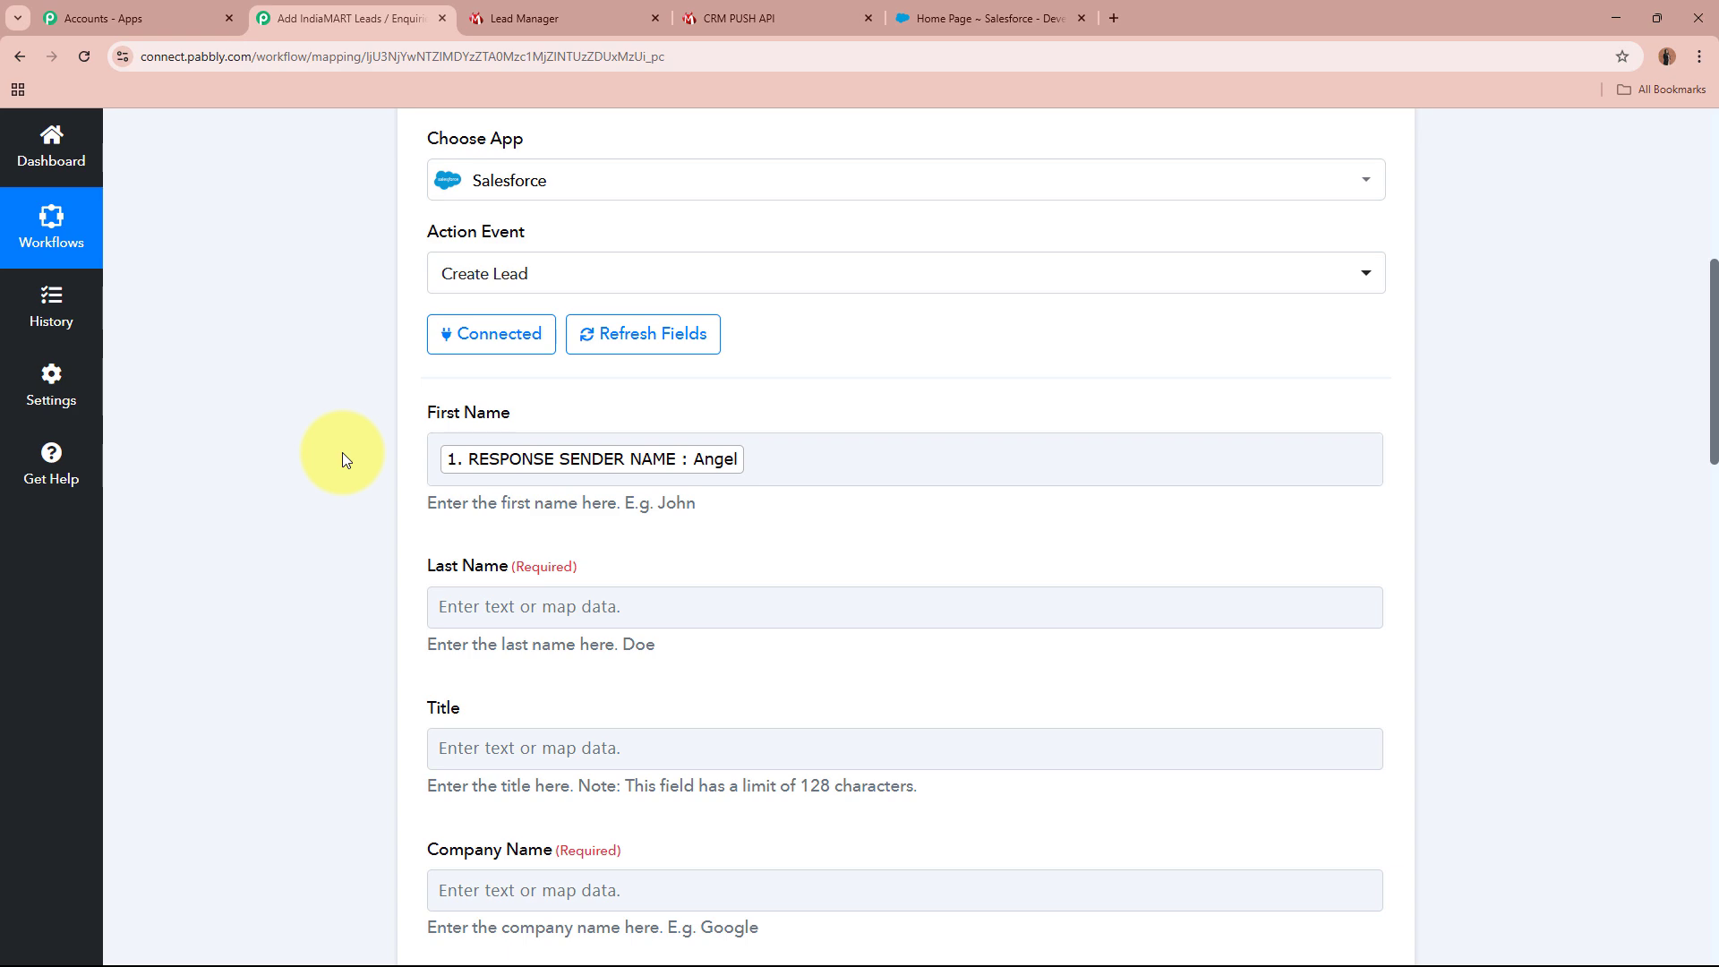
Step: Map the response sender name from the IndiaMART lead data to the required Last Name field
scroll(342, 453, up, 7)
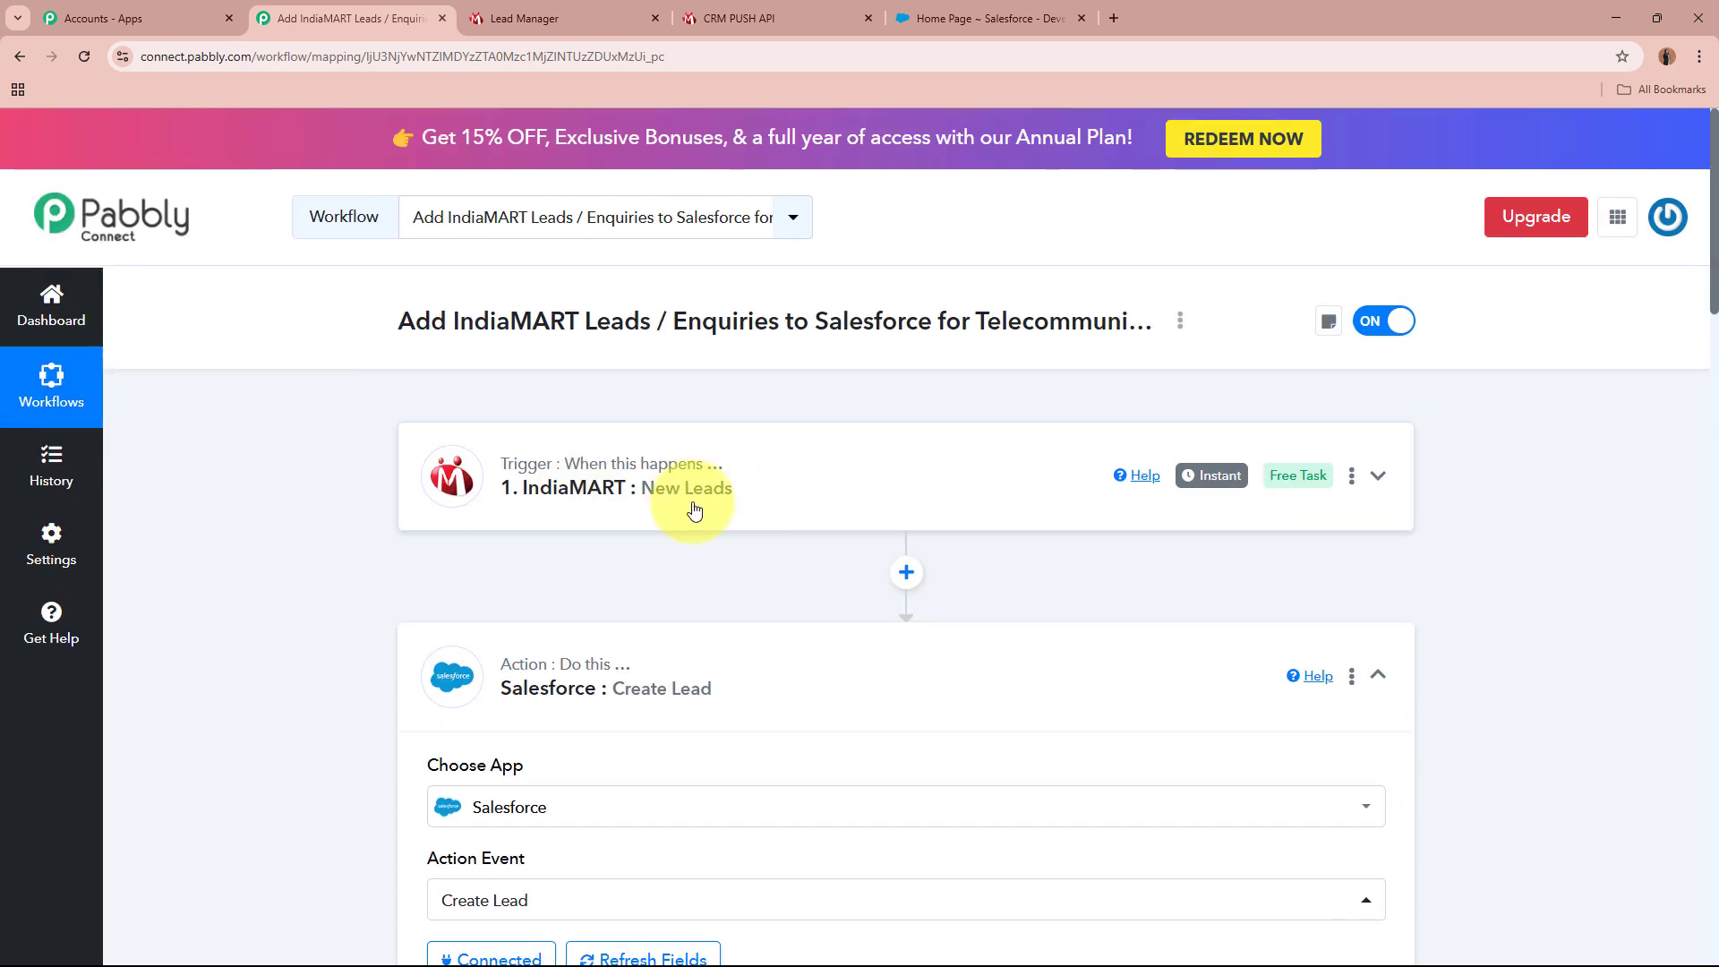
scroll(877, 507, down, 6)
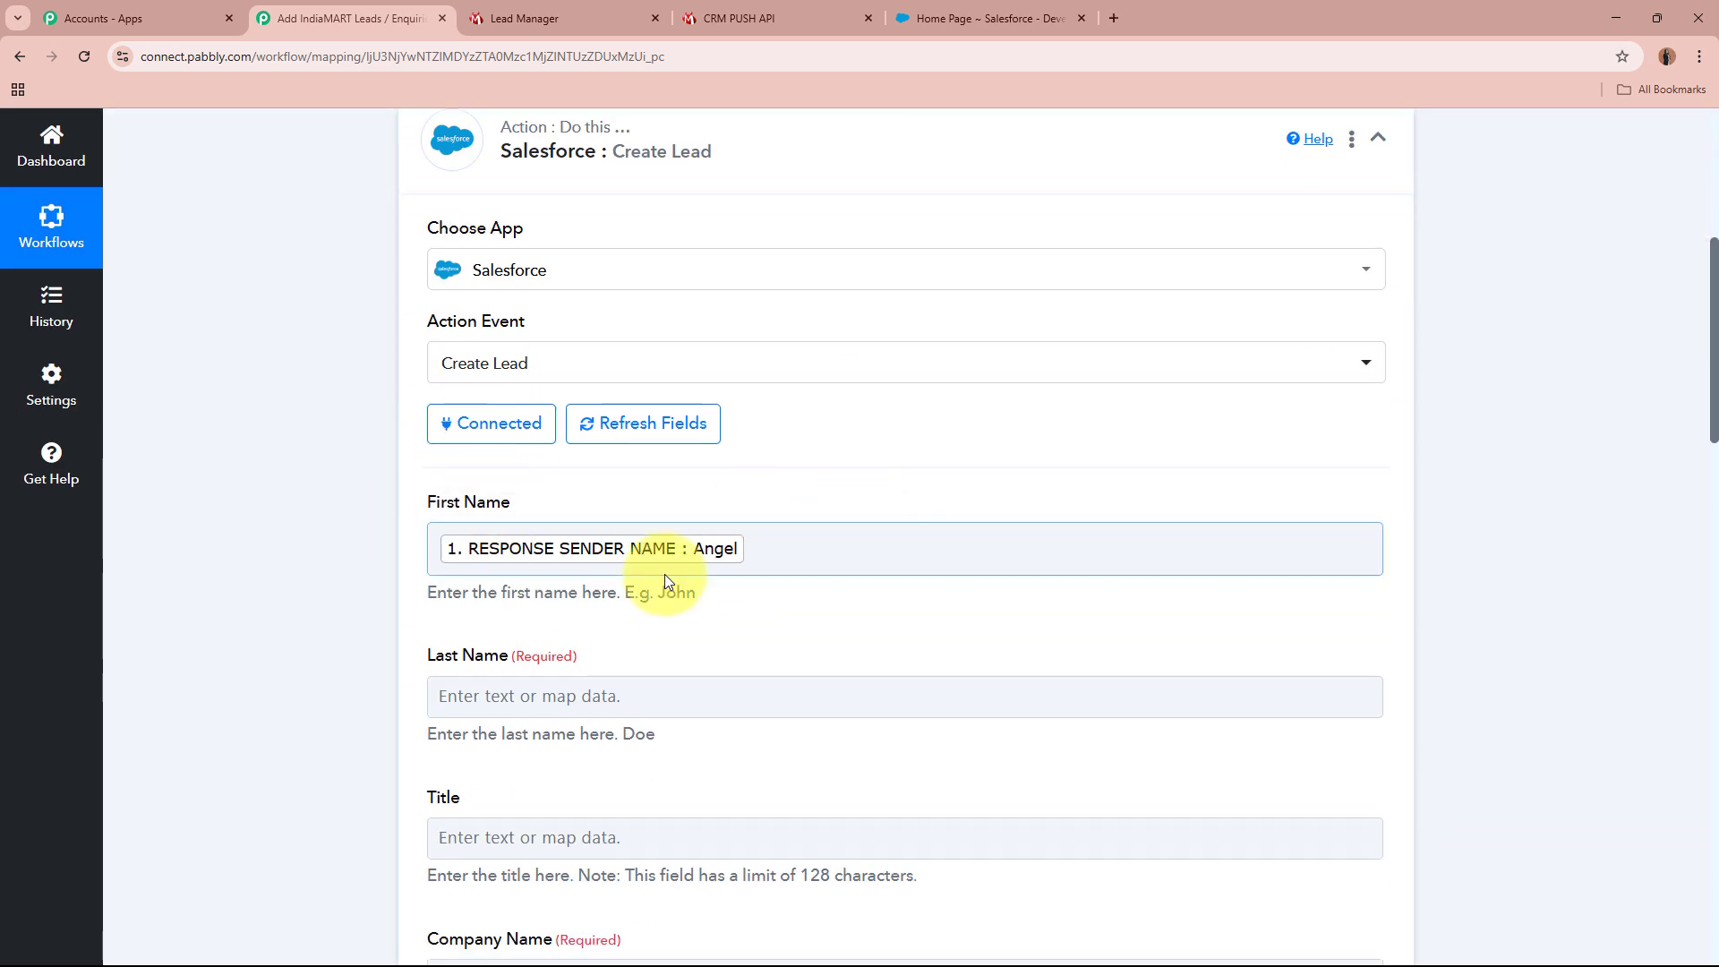
scroll(322, 574, down, 1)
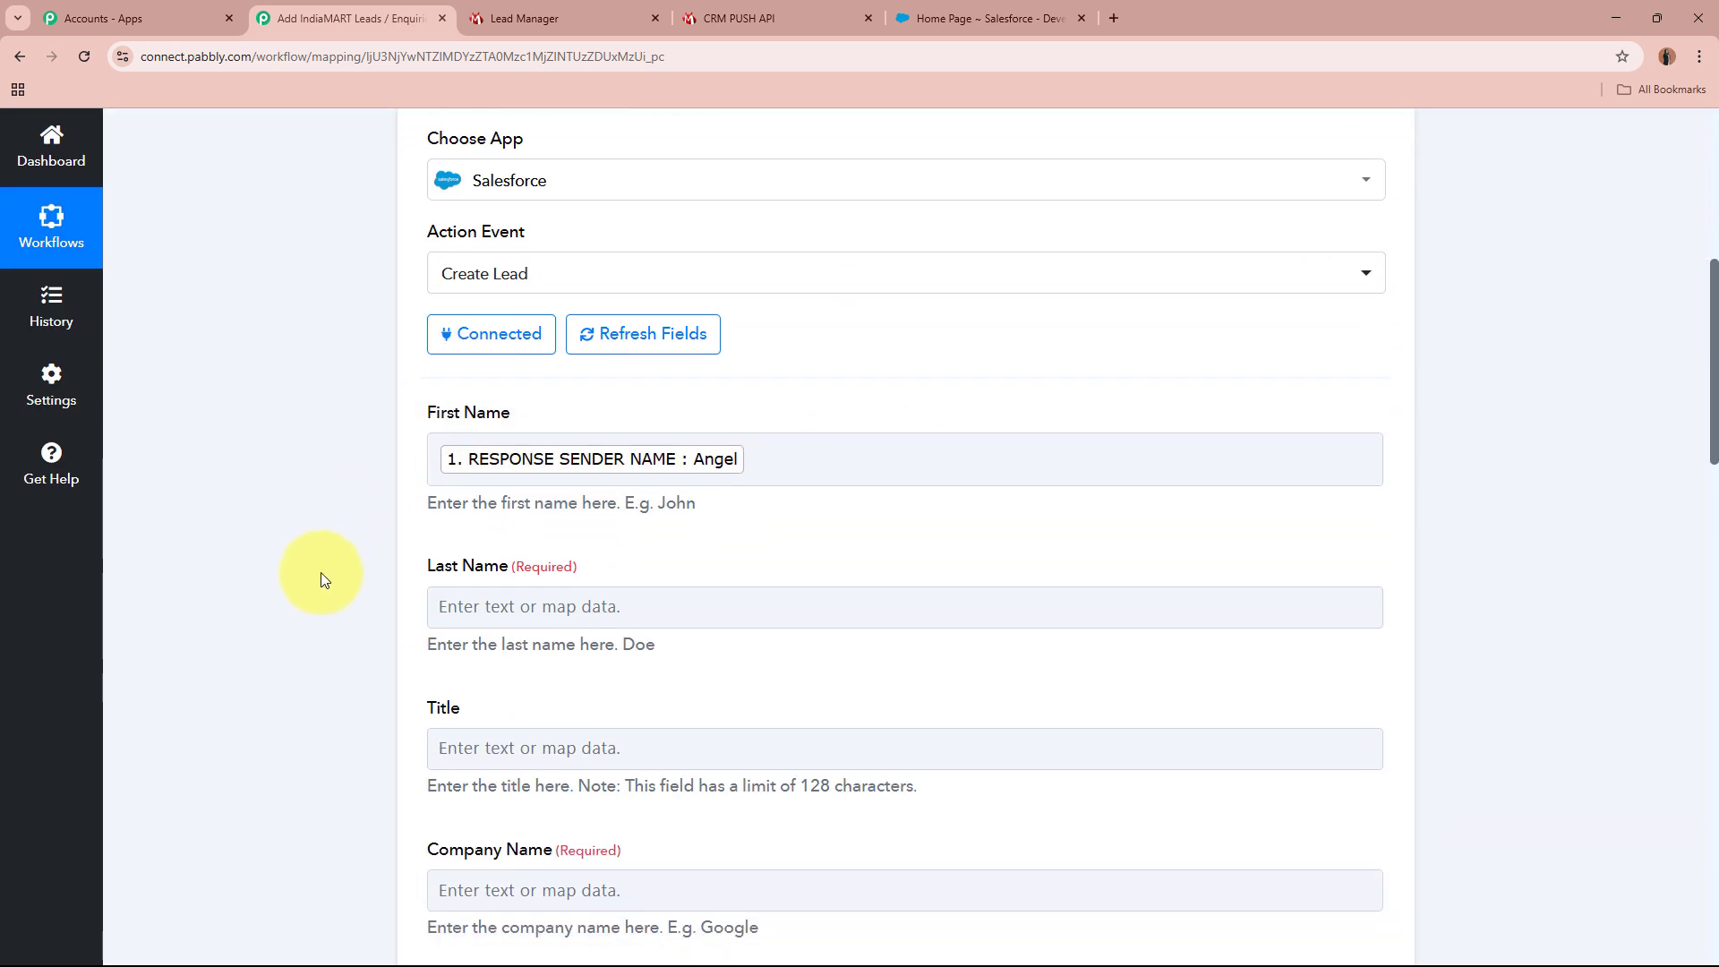
click(614, 606)
scroll(510, 595, down, 2)
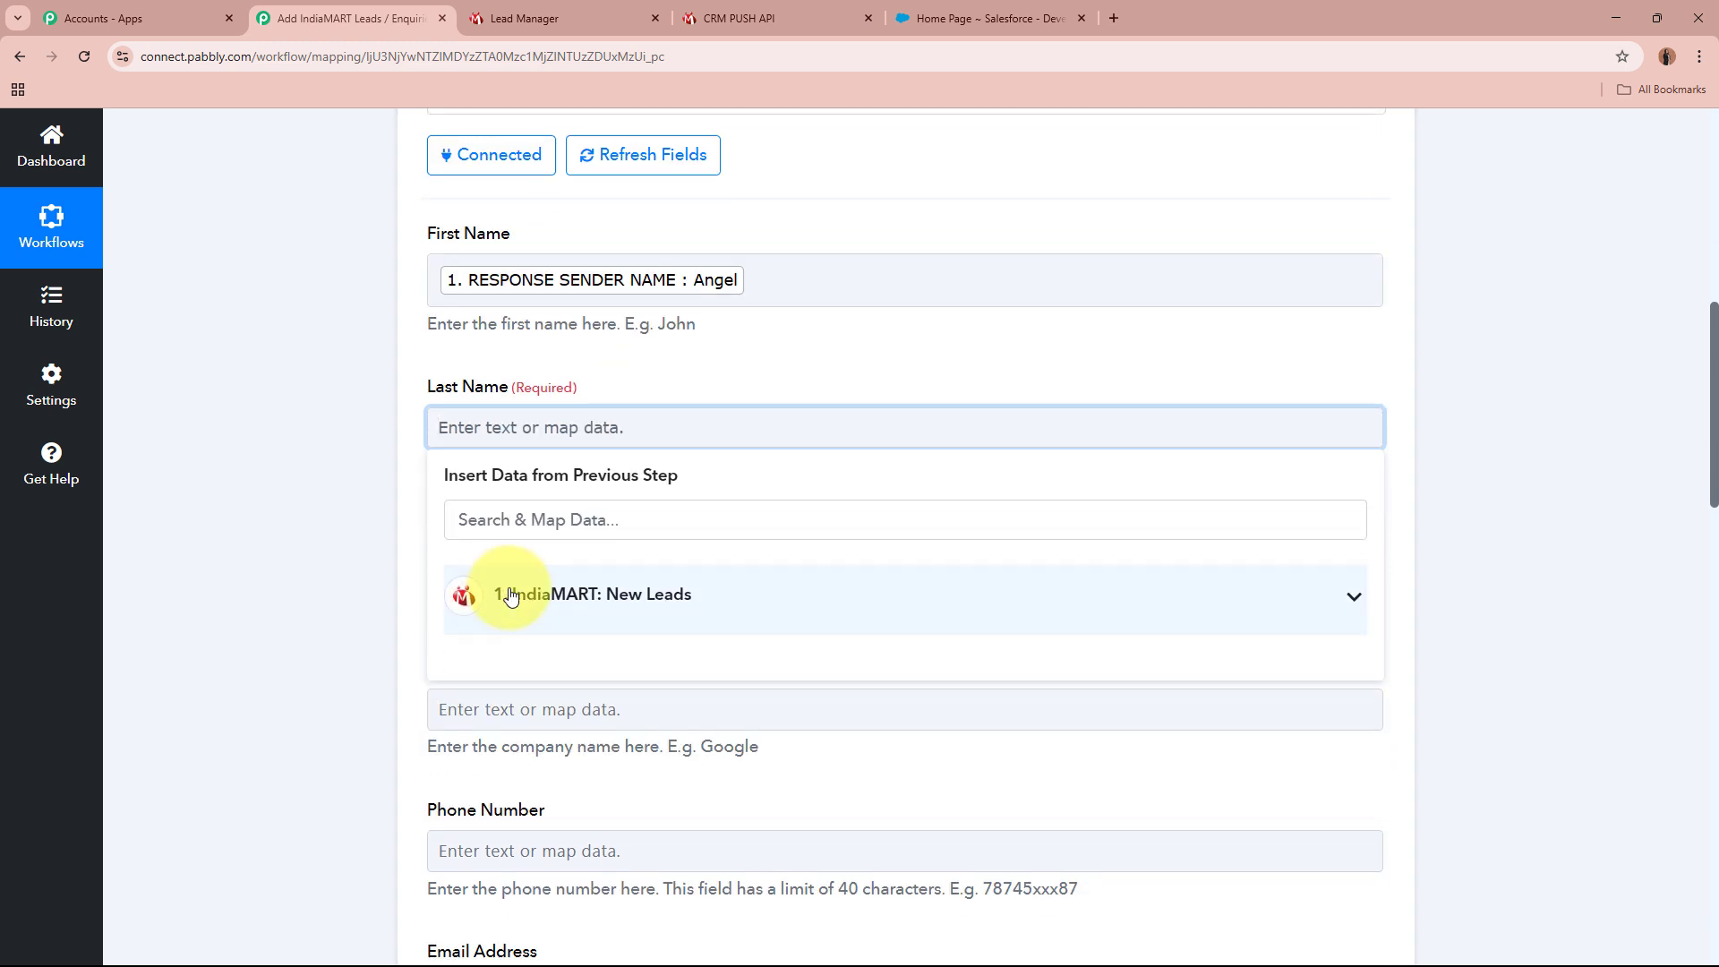
click(511, 596)
scroll(364, 584, down, 1)
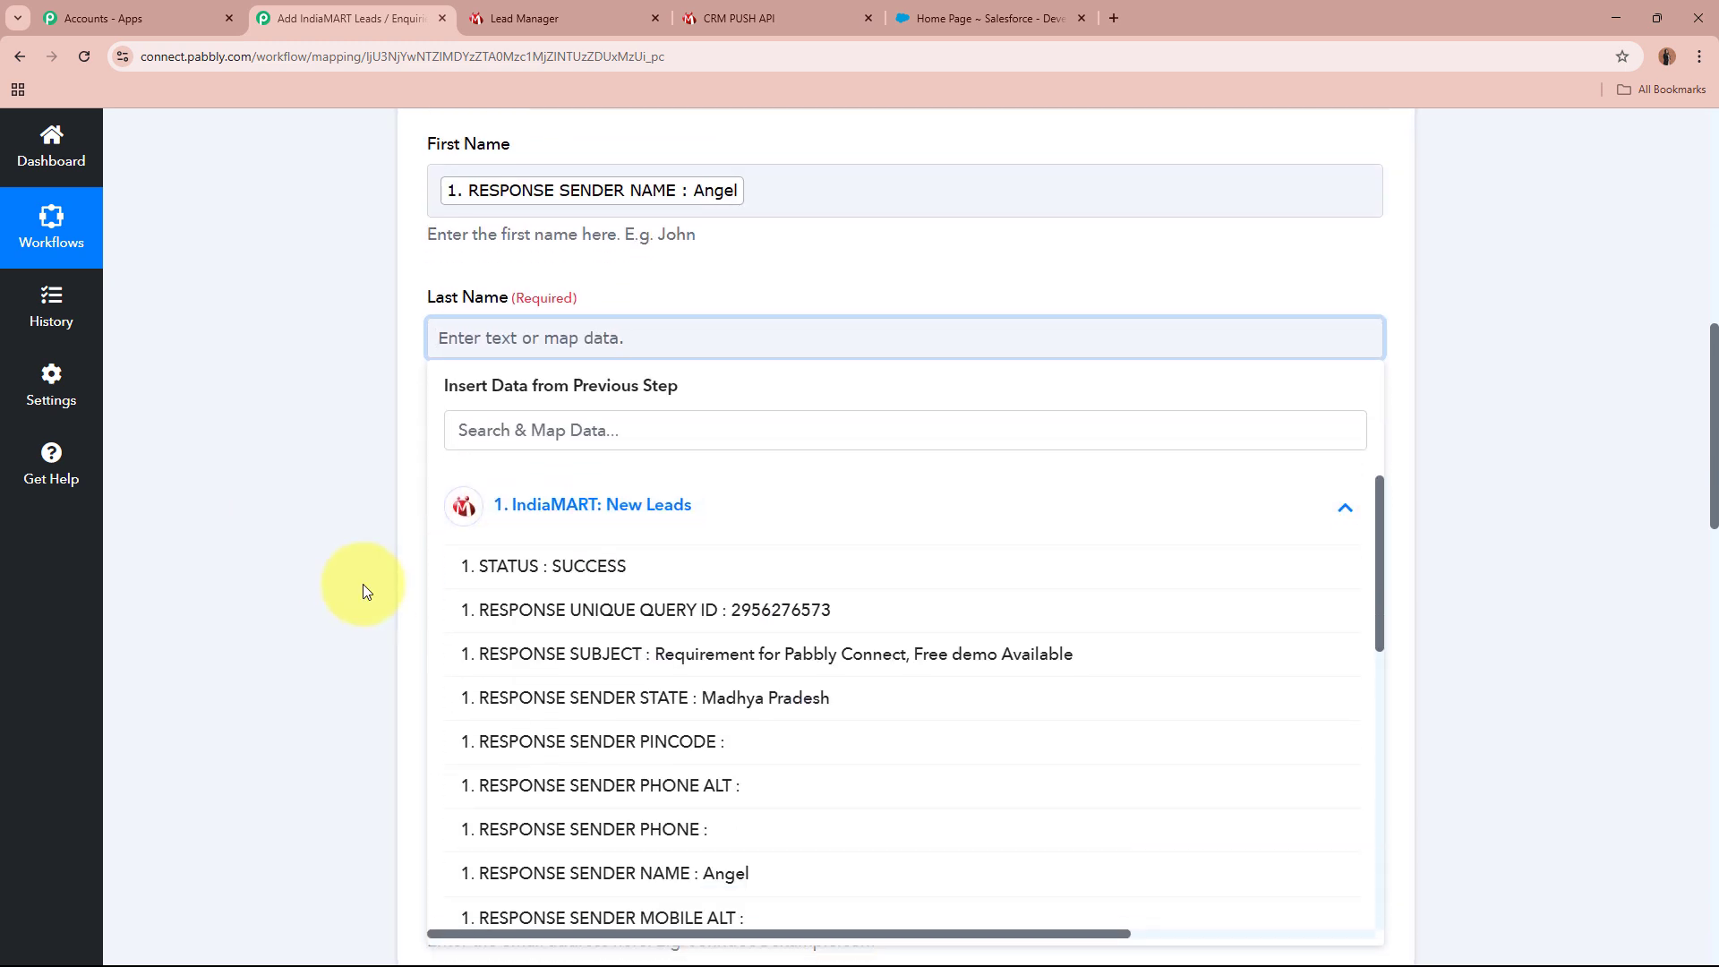
click(748, 882)
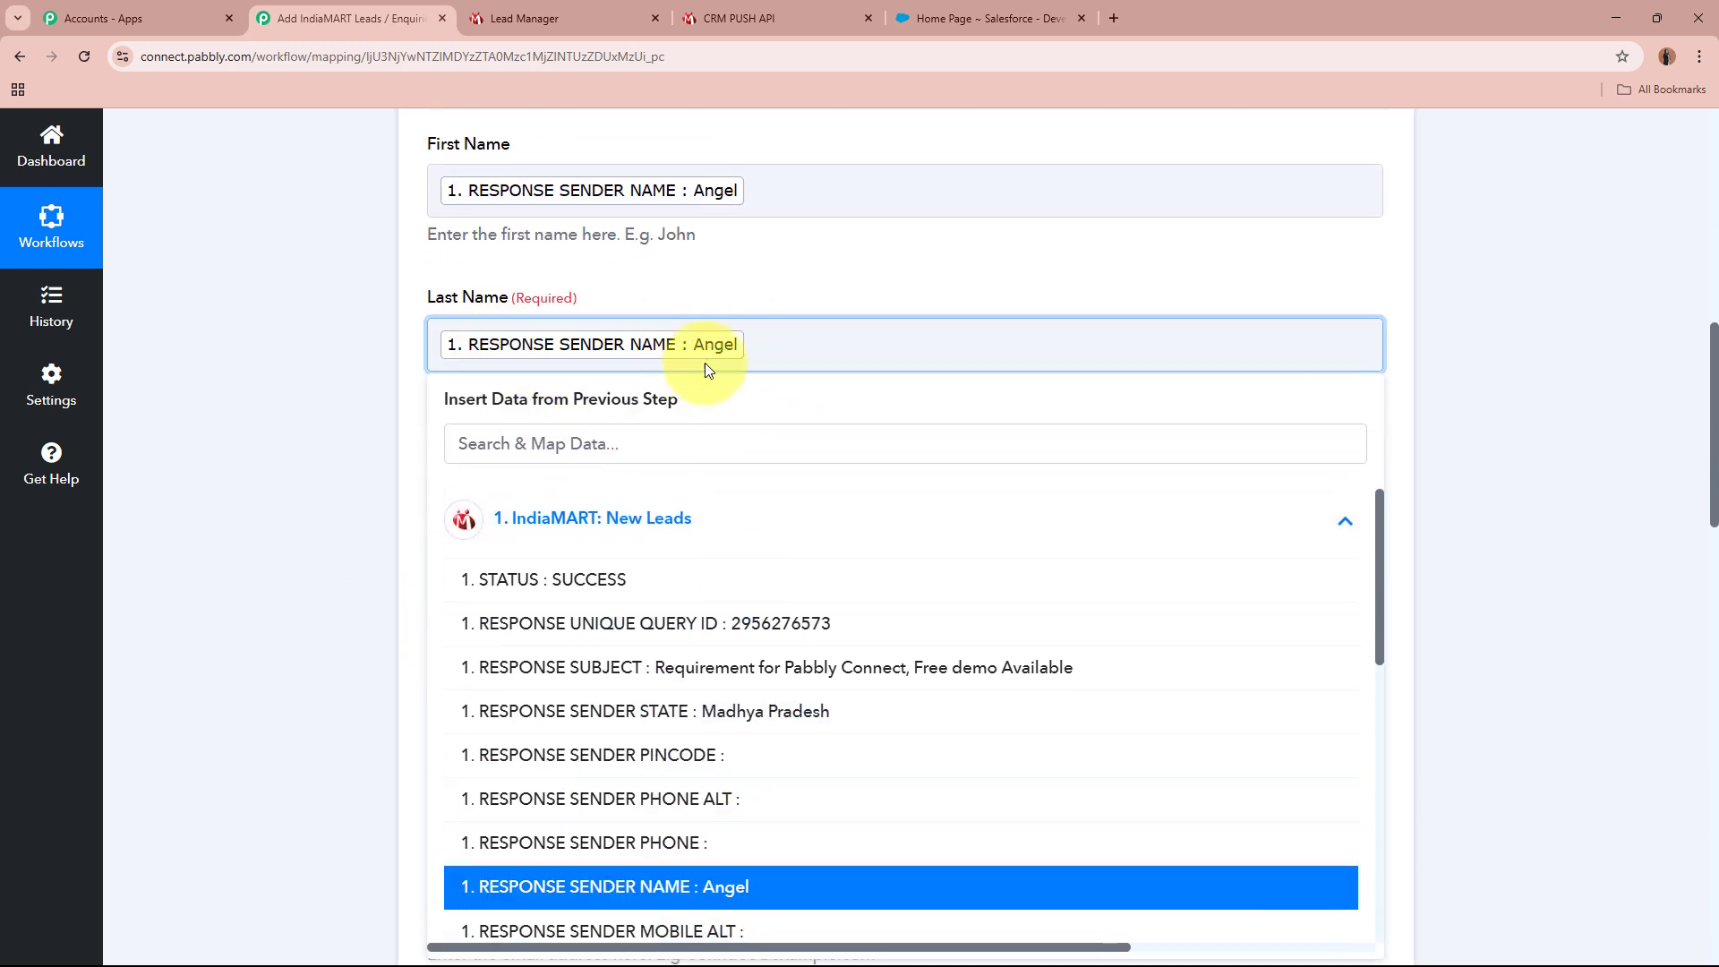
drag(512, 298, 632, 308)
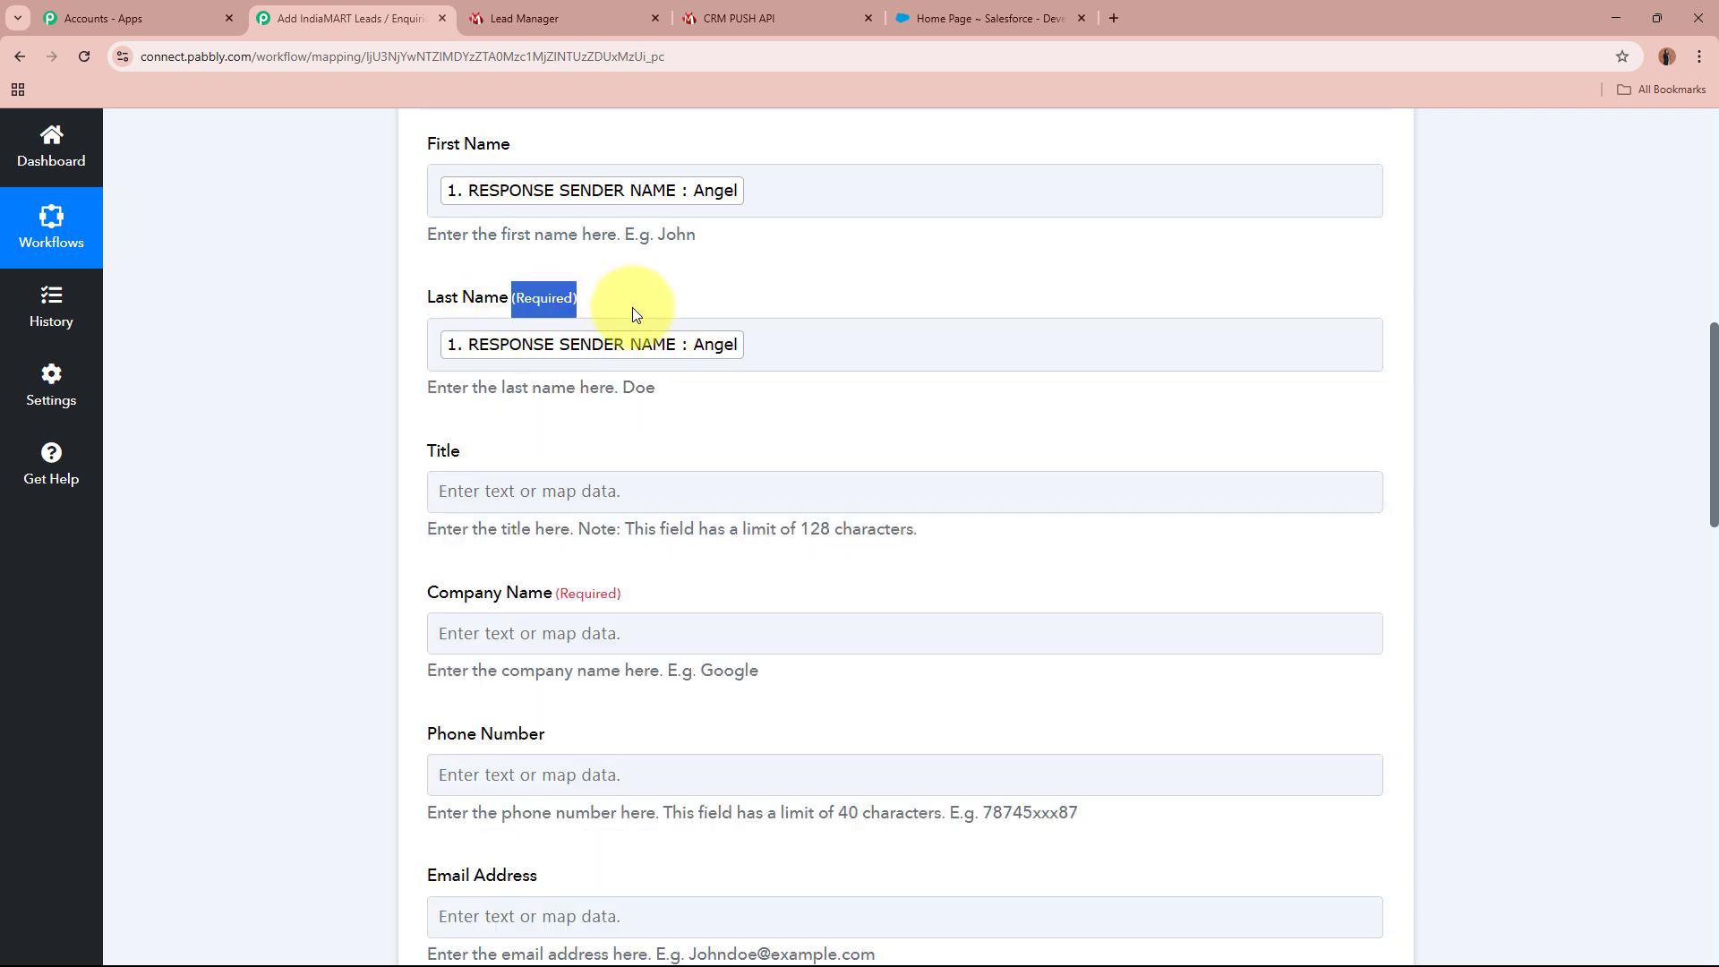
click(325, 384)
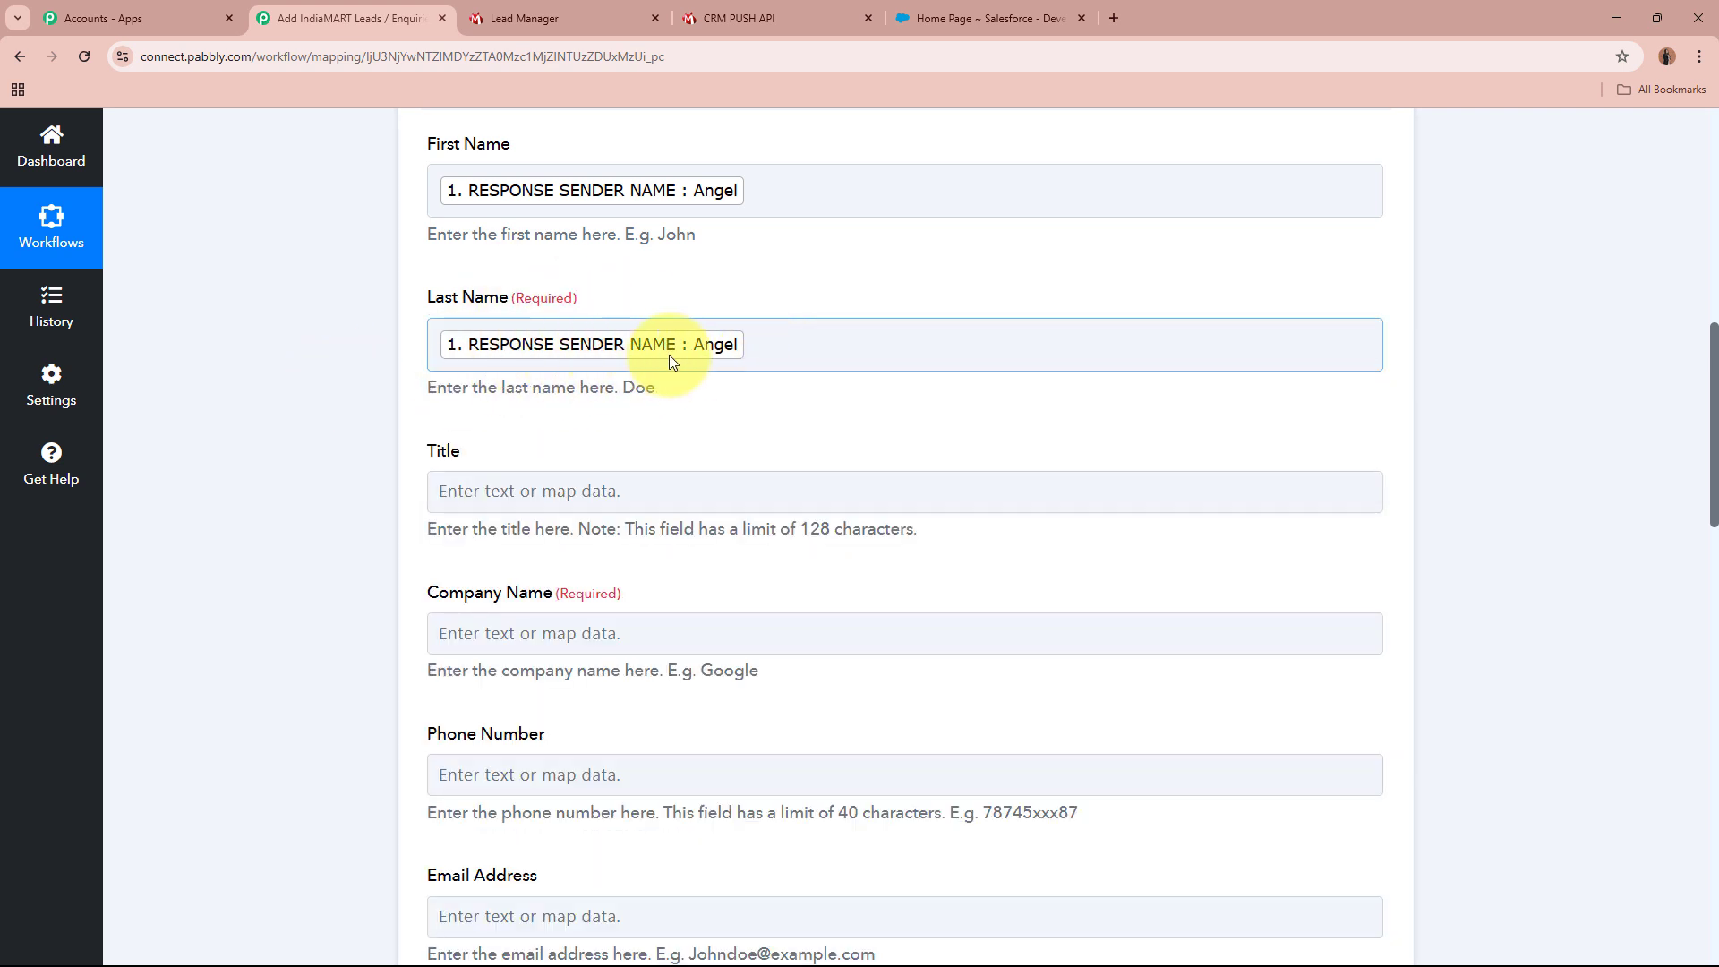
Step: Set the lead's Title to the fixed text "New Lead"
scroll(298, 433, down, 1)
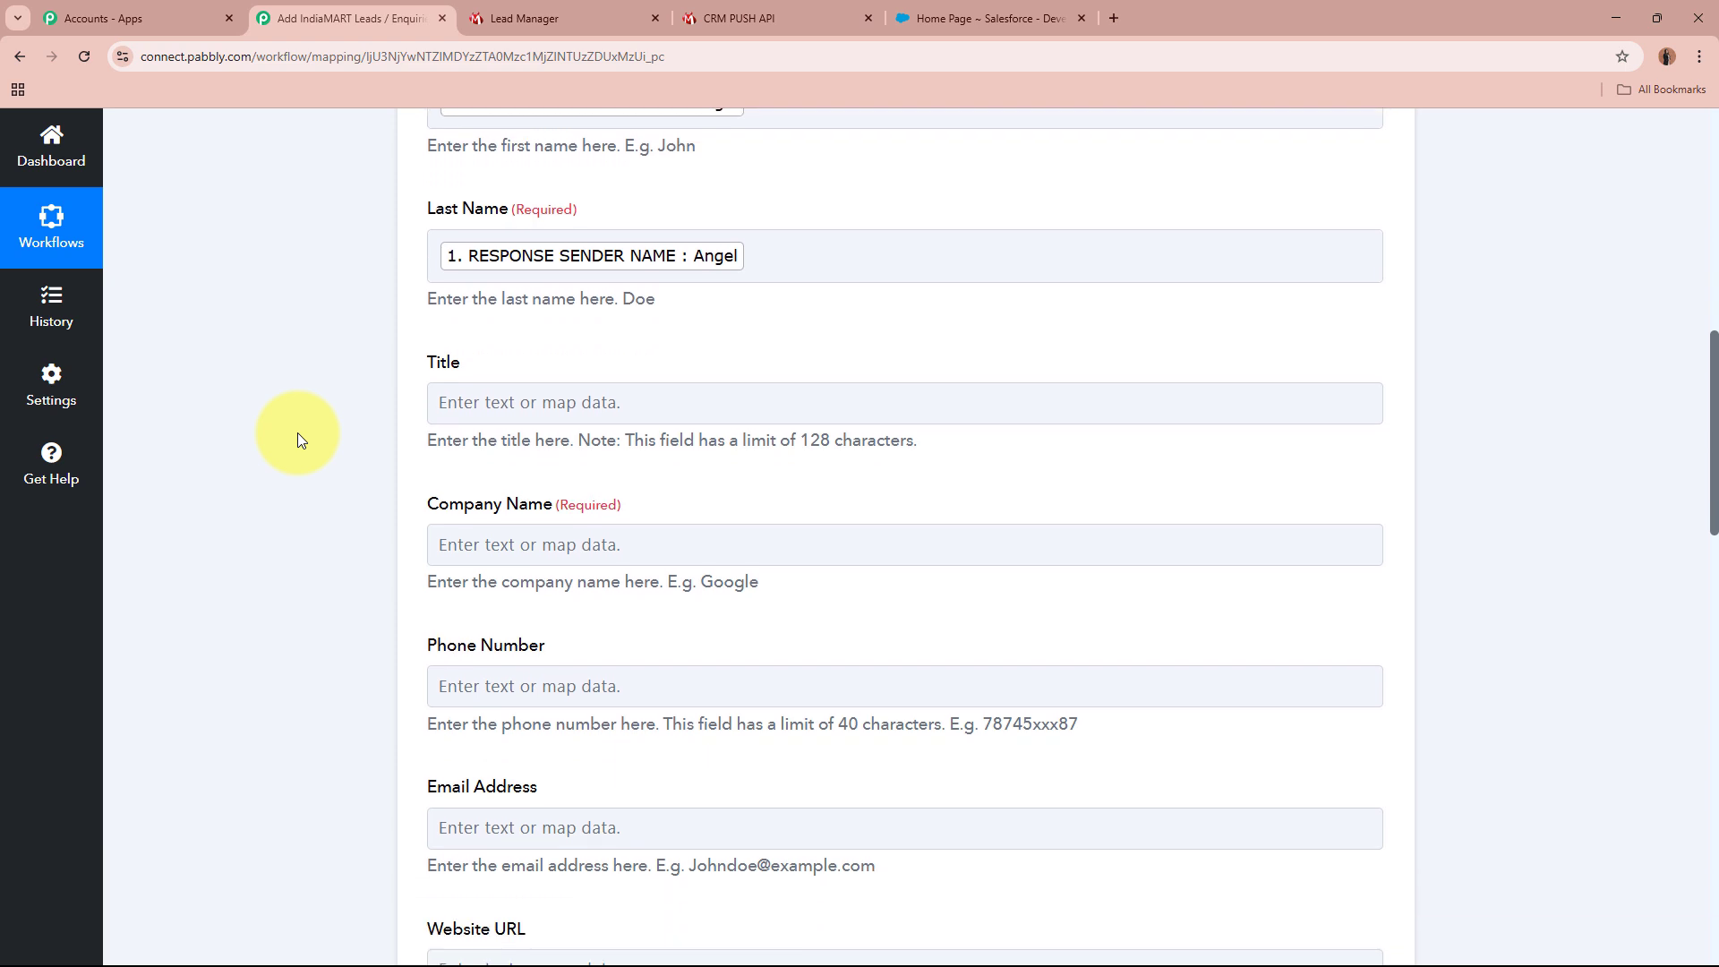
click(499, 406)
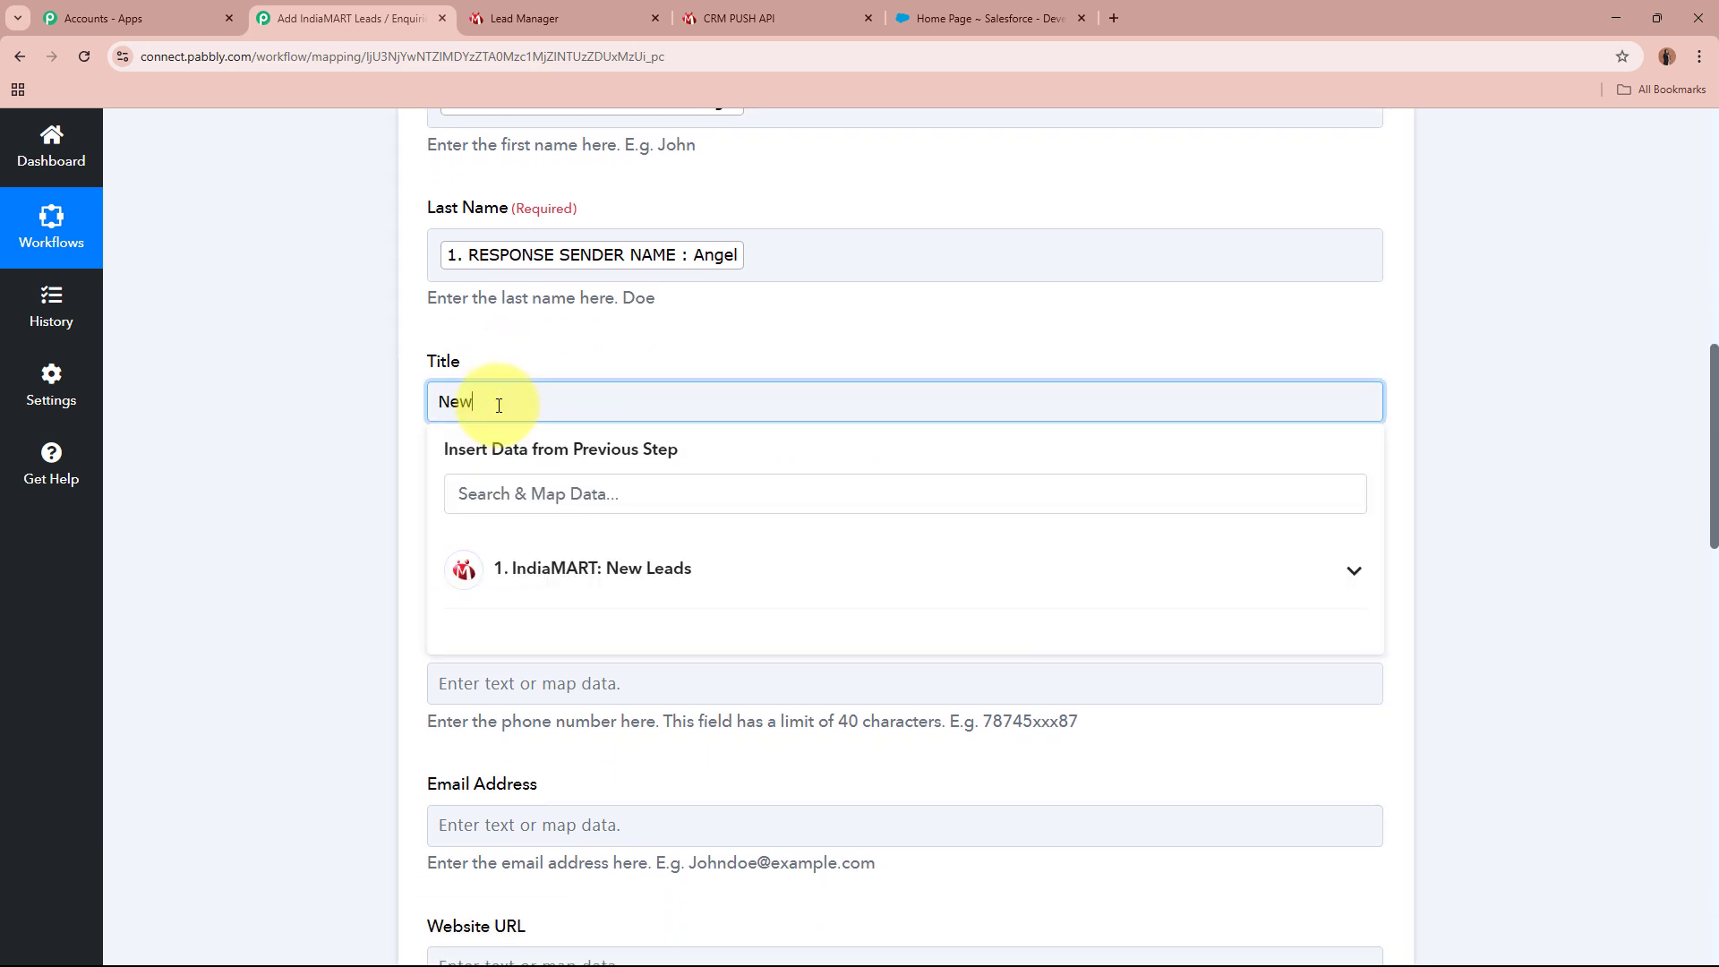
click(295, 513)
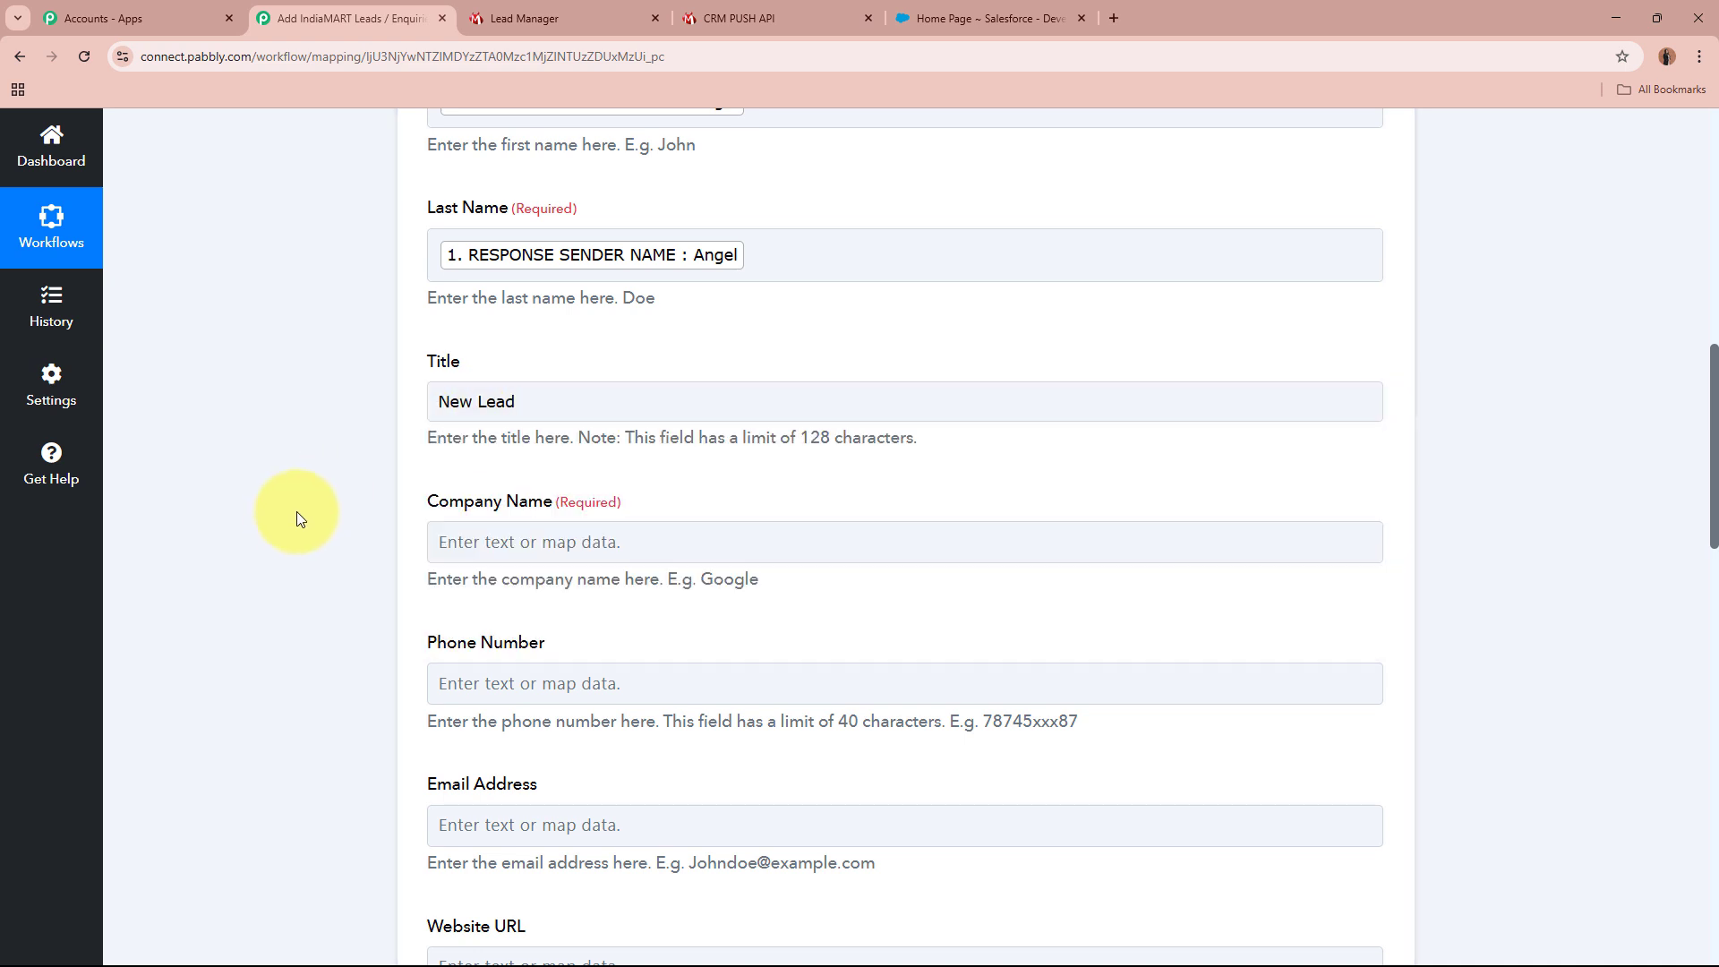
Step: Search the IndiaMART data for "com" and map the response sender company to Company Name
click(502, 542)
scroll(537, 511, down, 2)
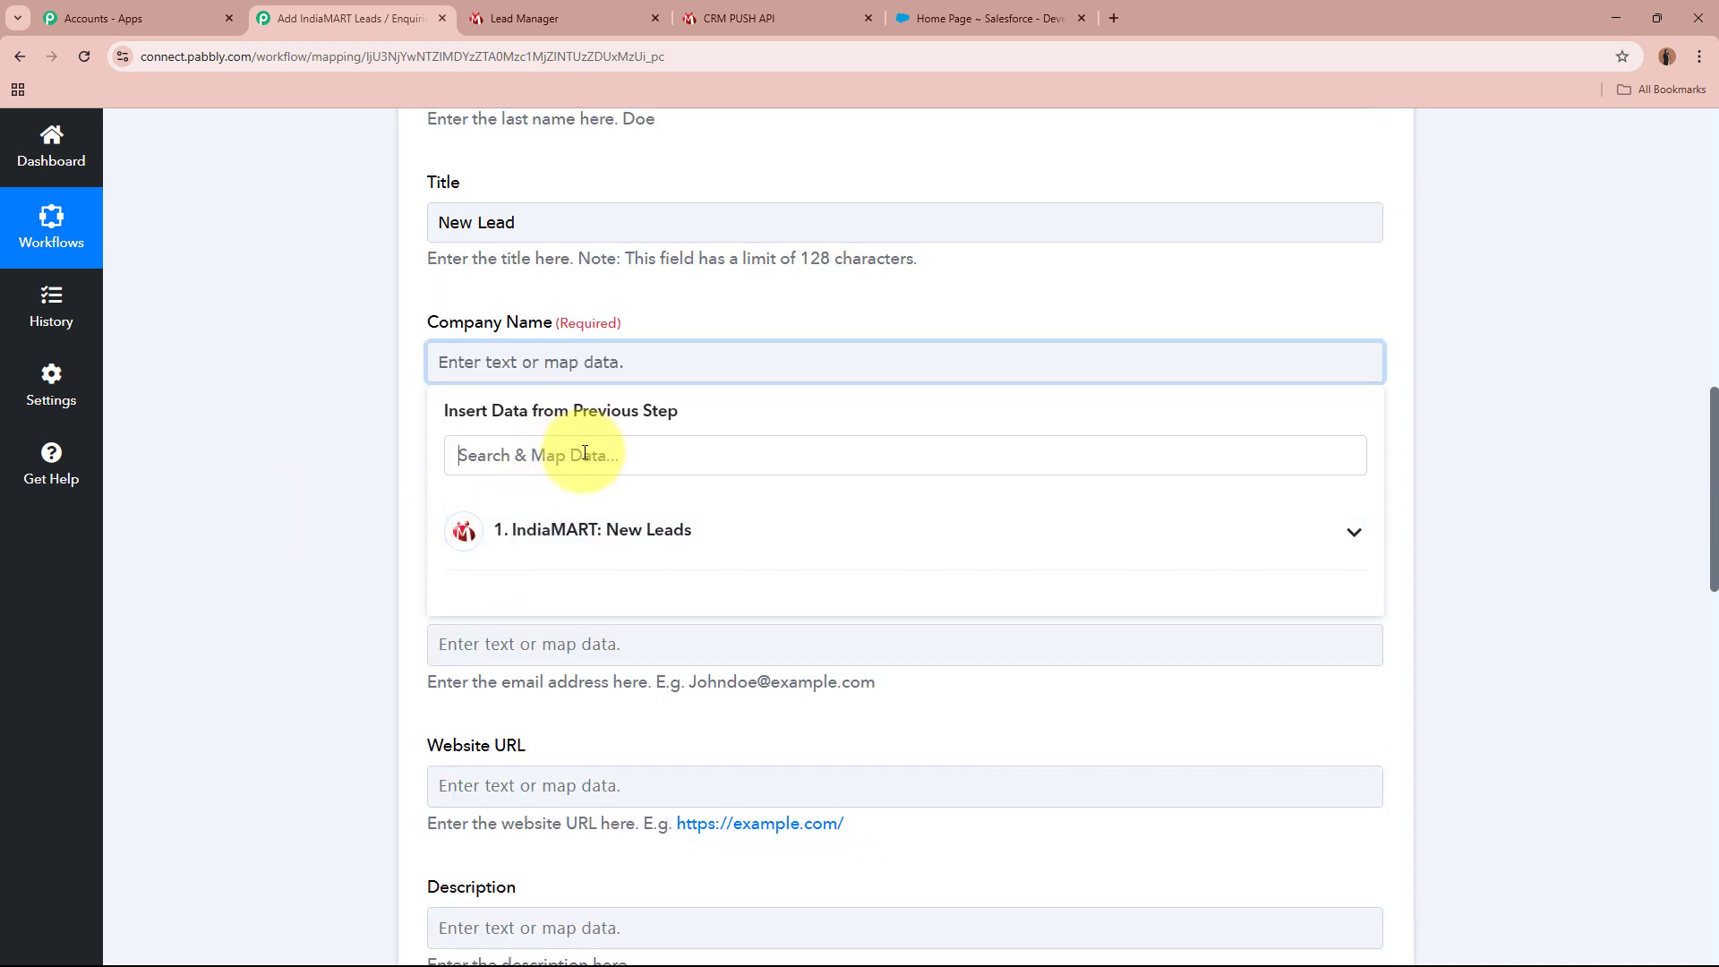
click(585, 452)
text(com)
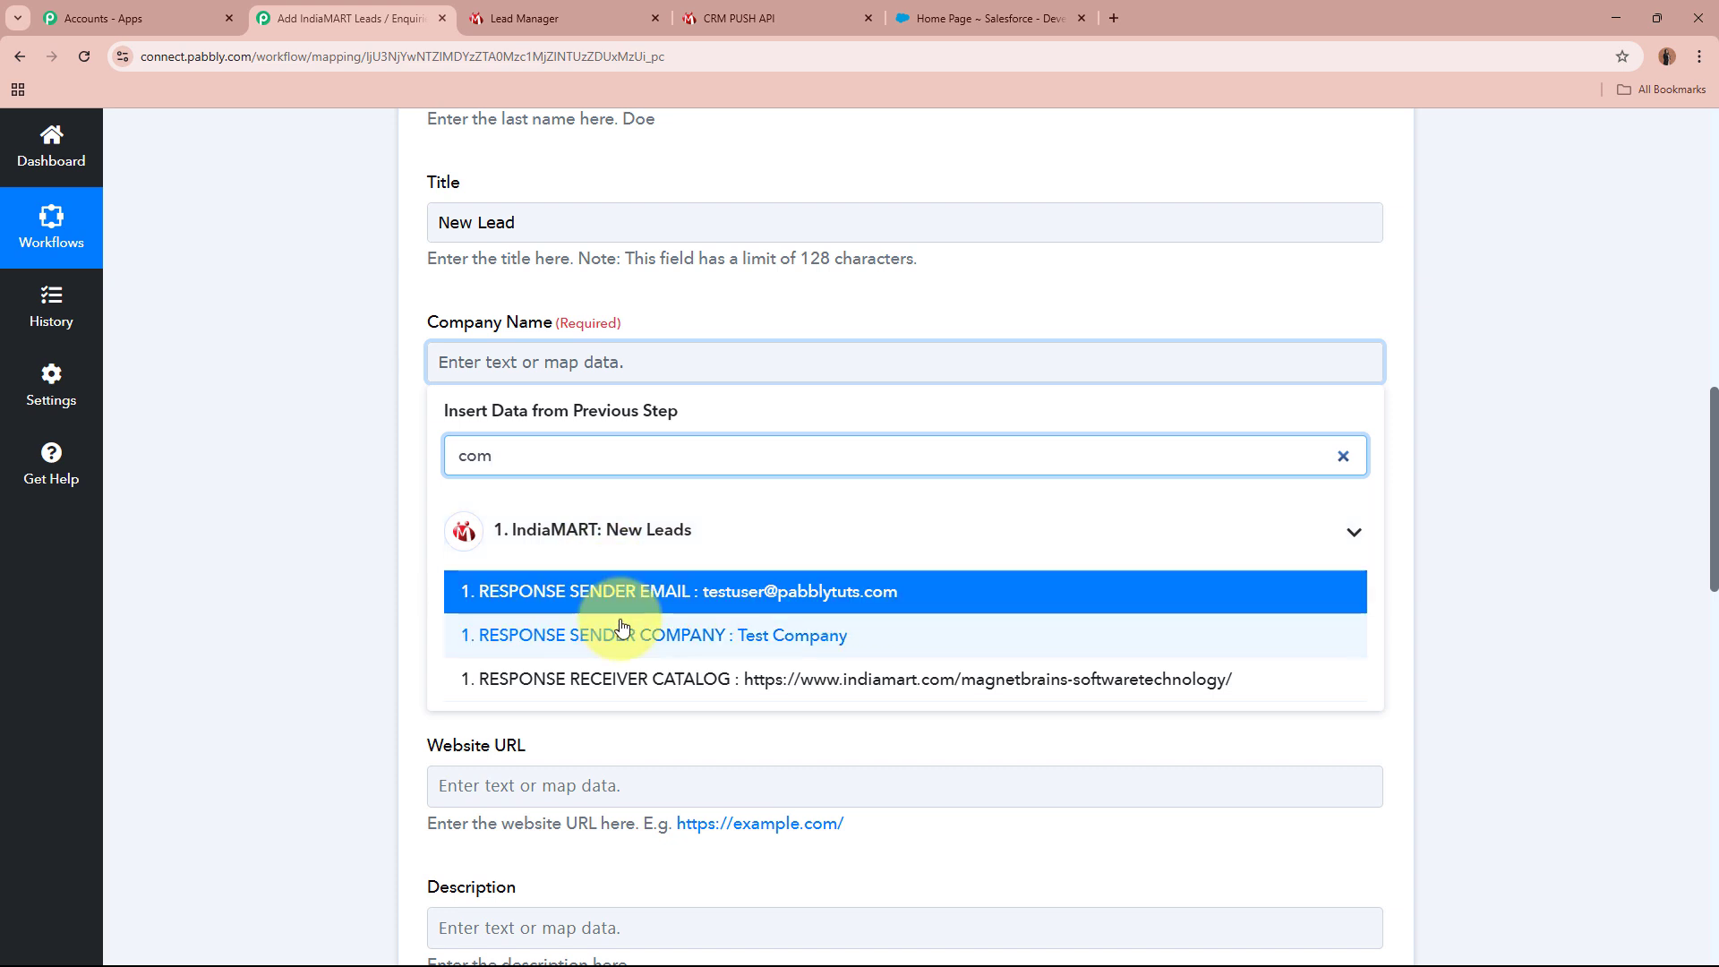
click(672, 629)
Step: Map the response sender mobile to Phone Number and the response sender email to Email Address
scroll(283, 484, down, 1)
click(460, 427)
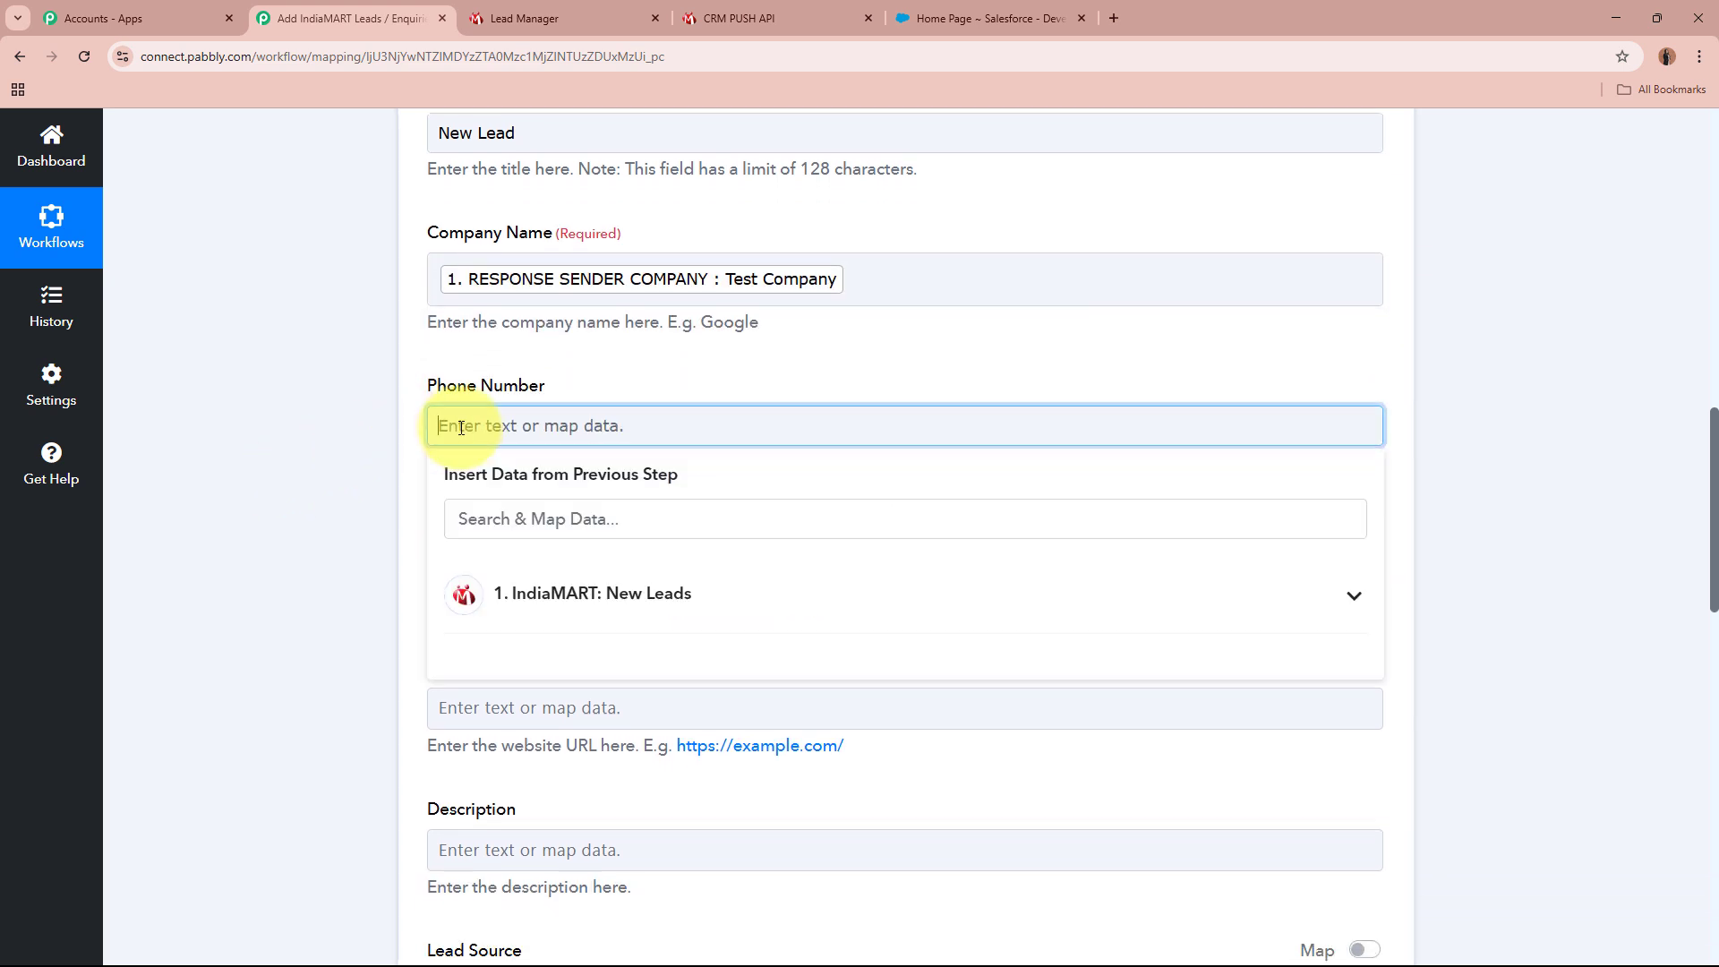
click(460, 514)
text(+)
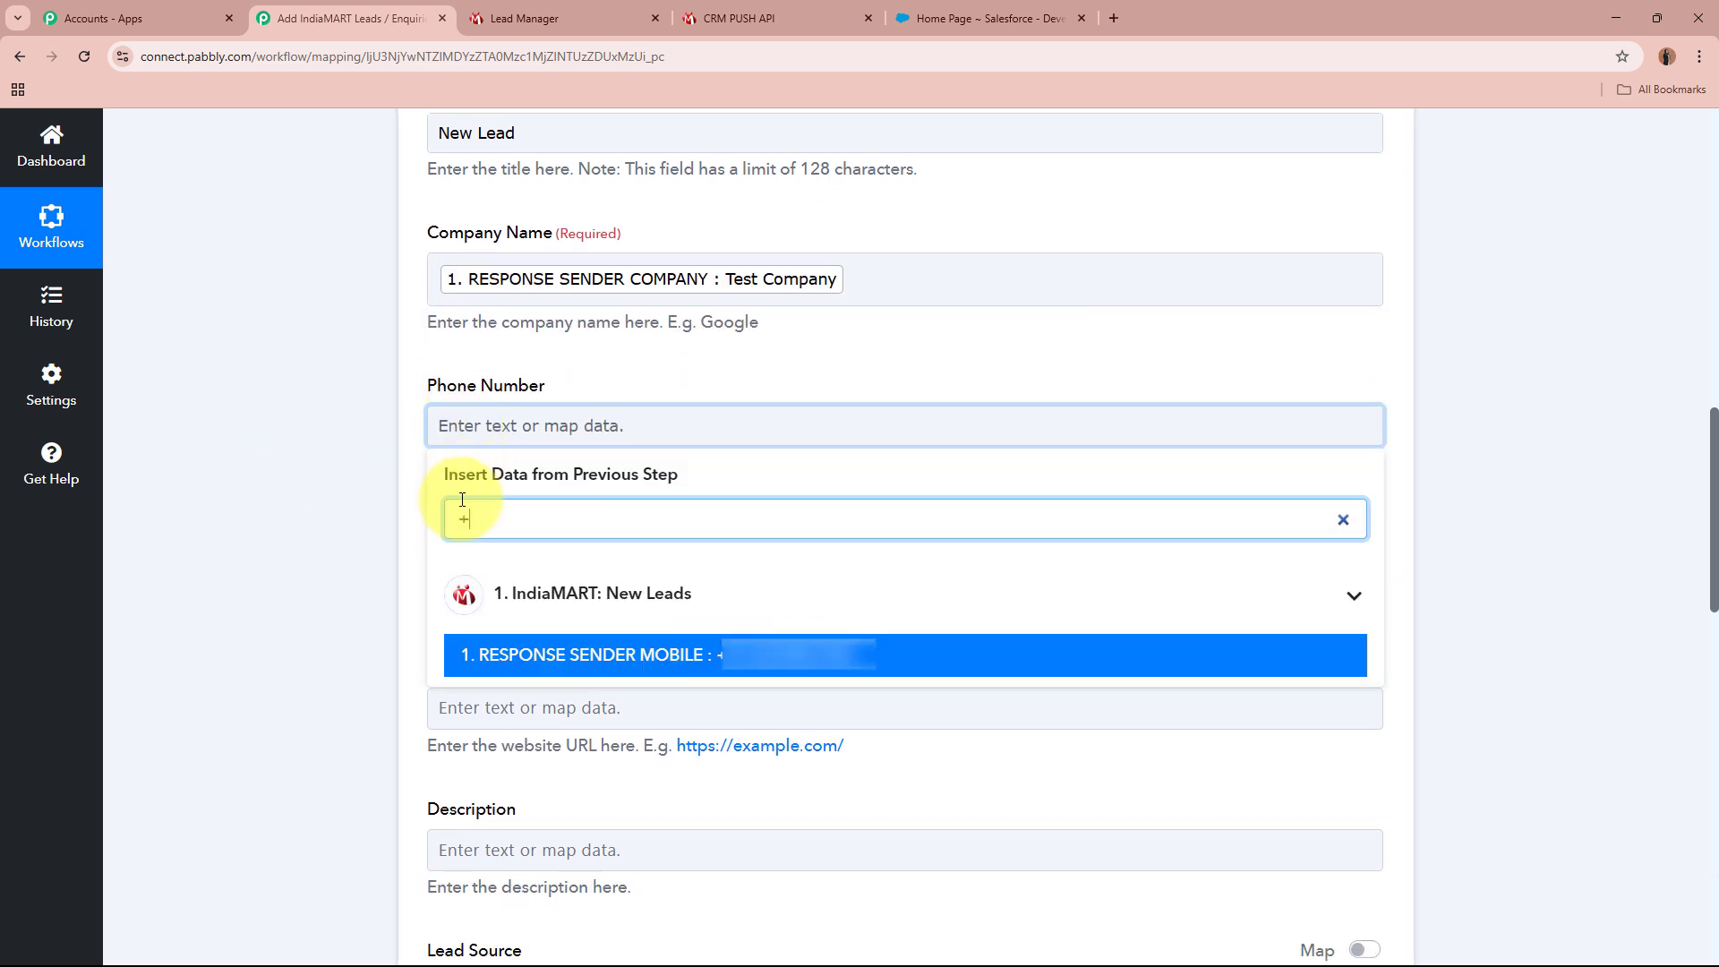
click(532, 655)
click(498, 579)
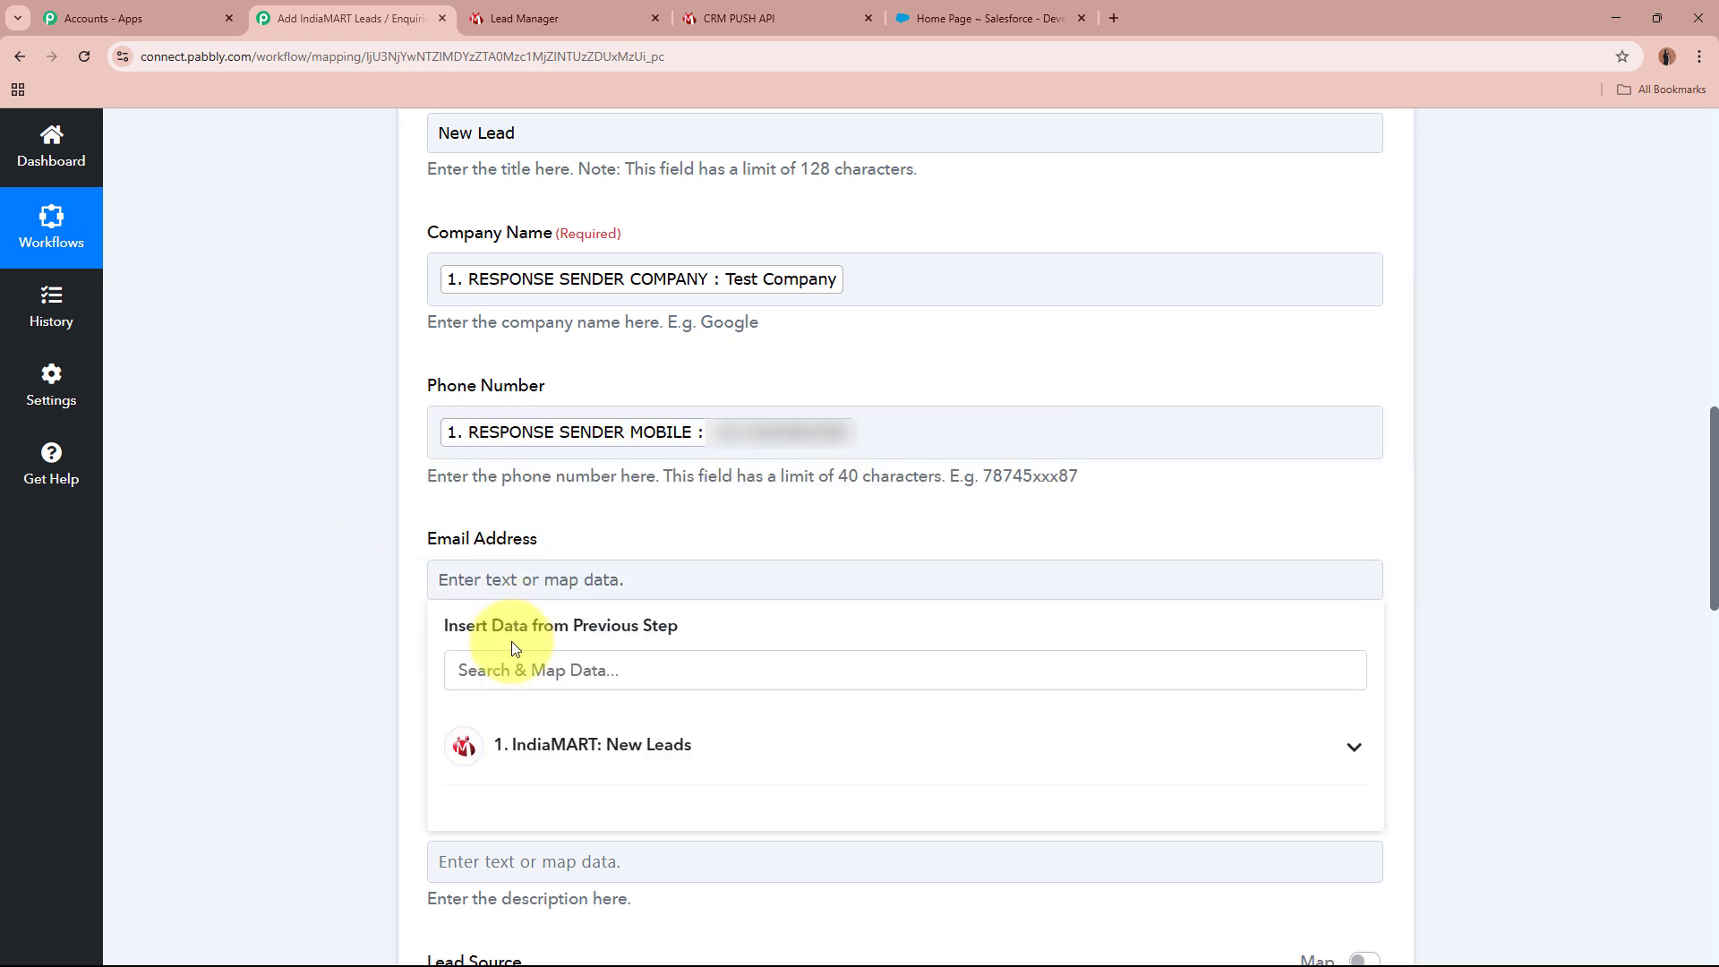
click(514, 670)
text(@)
click(518, 708)
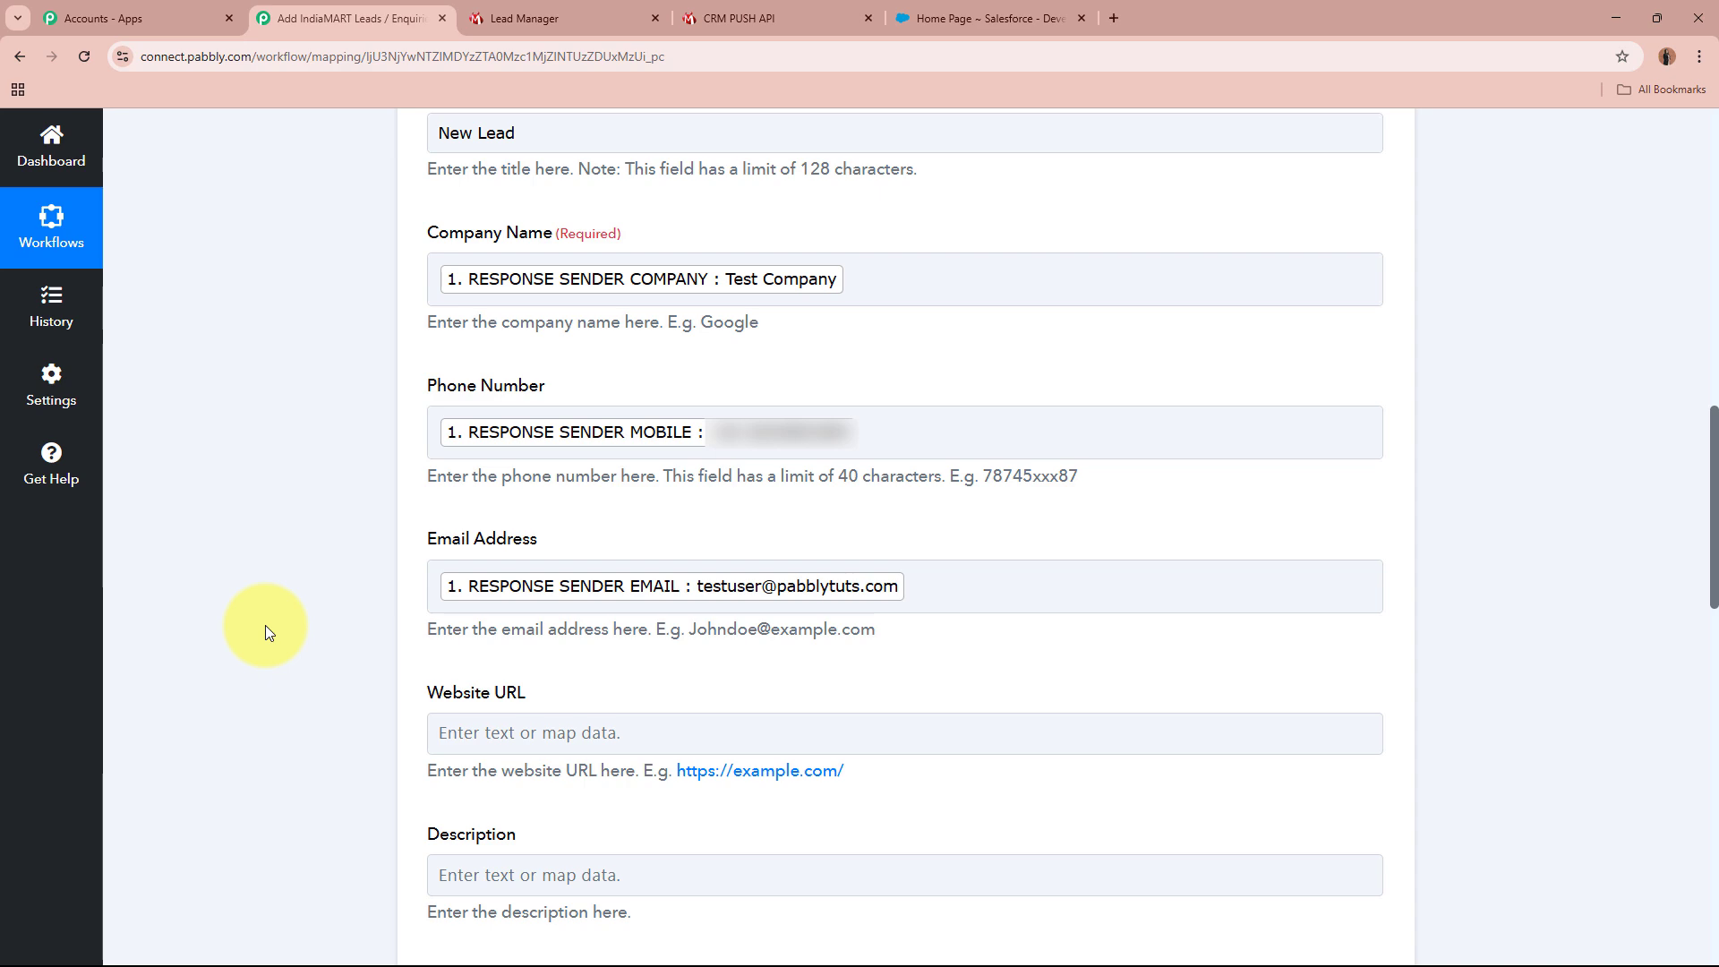
Step: Search the IndiaMART data for "mess" and map the response query message to the Description field
scroll(265, 625, down, 7)
click(551, 244)
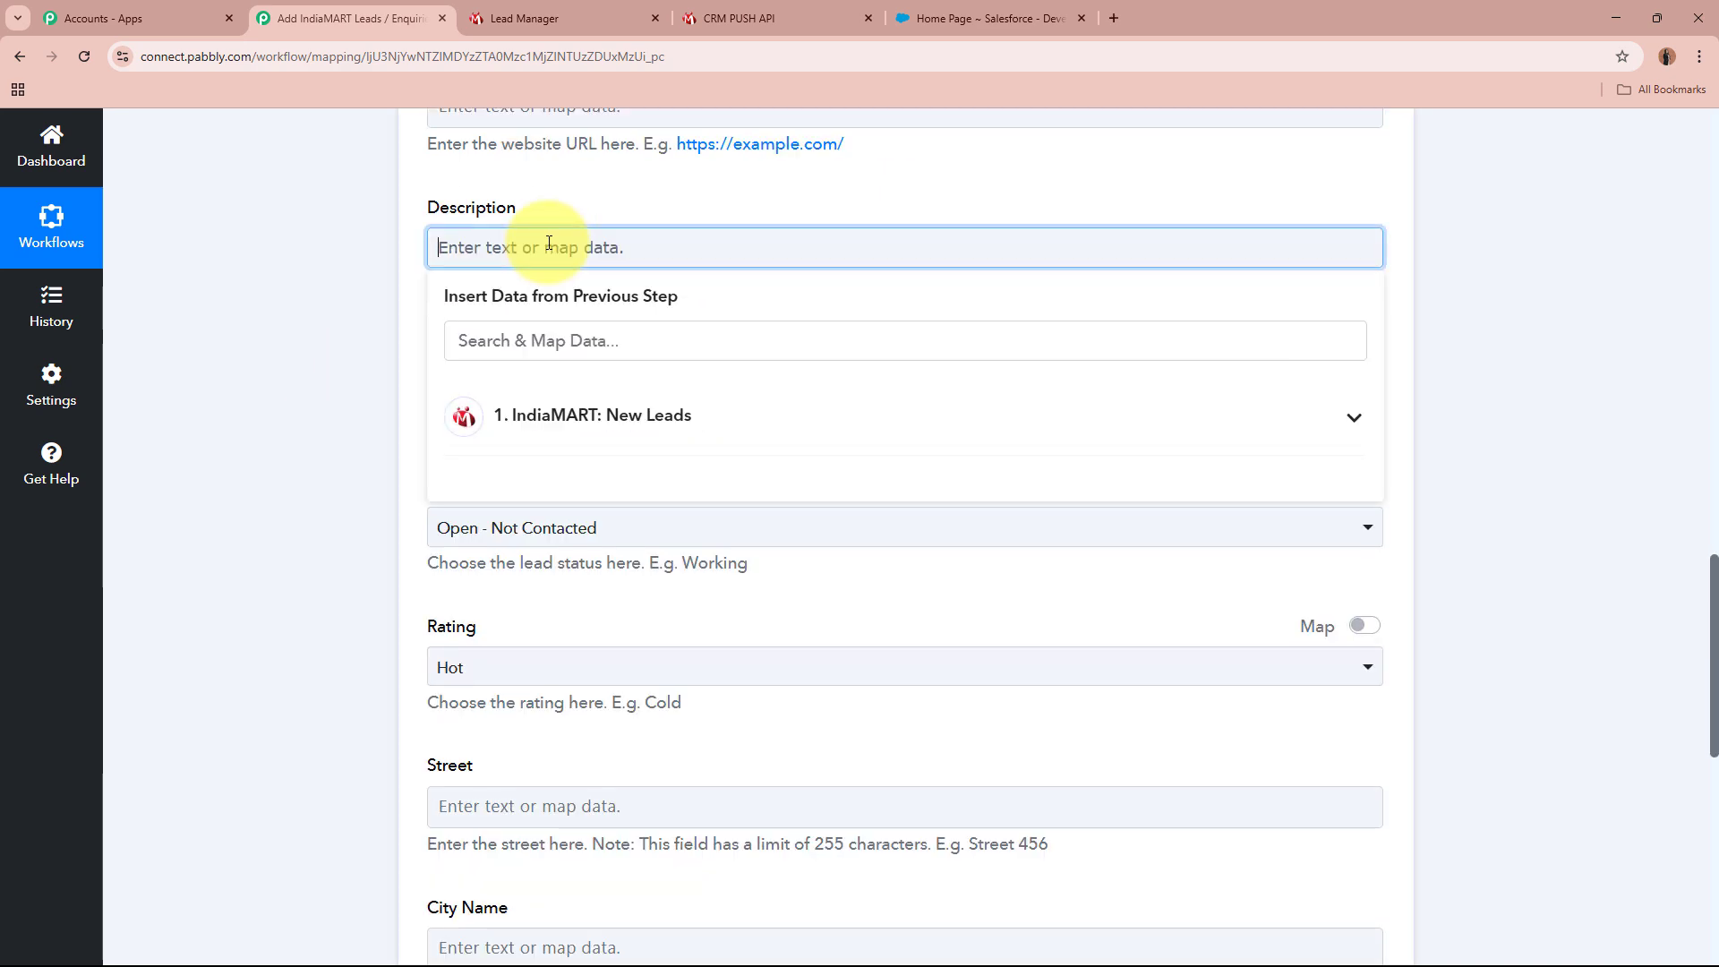
click(608, 340)
text(mess)
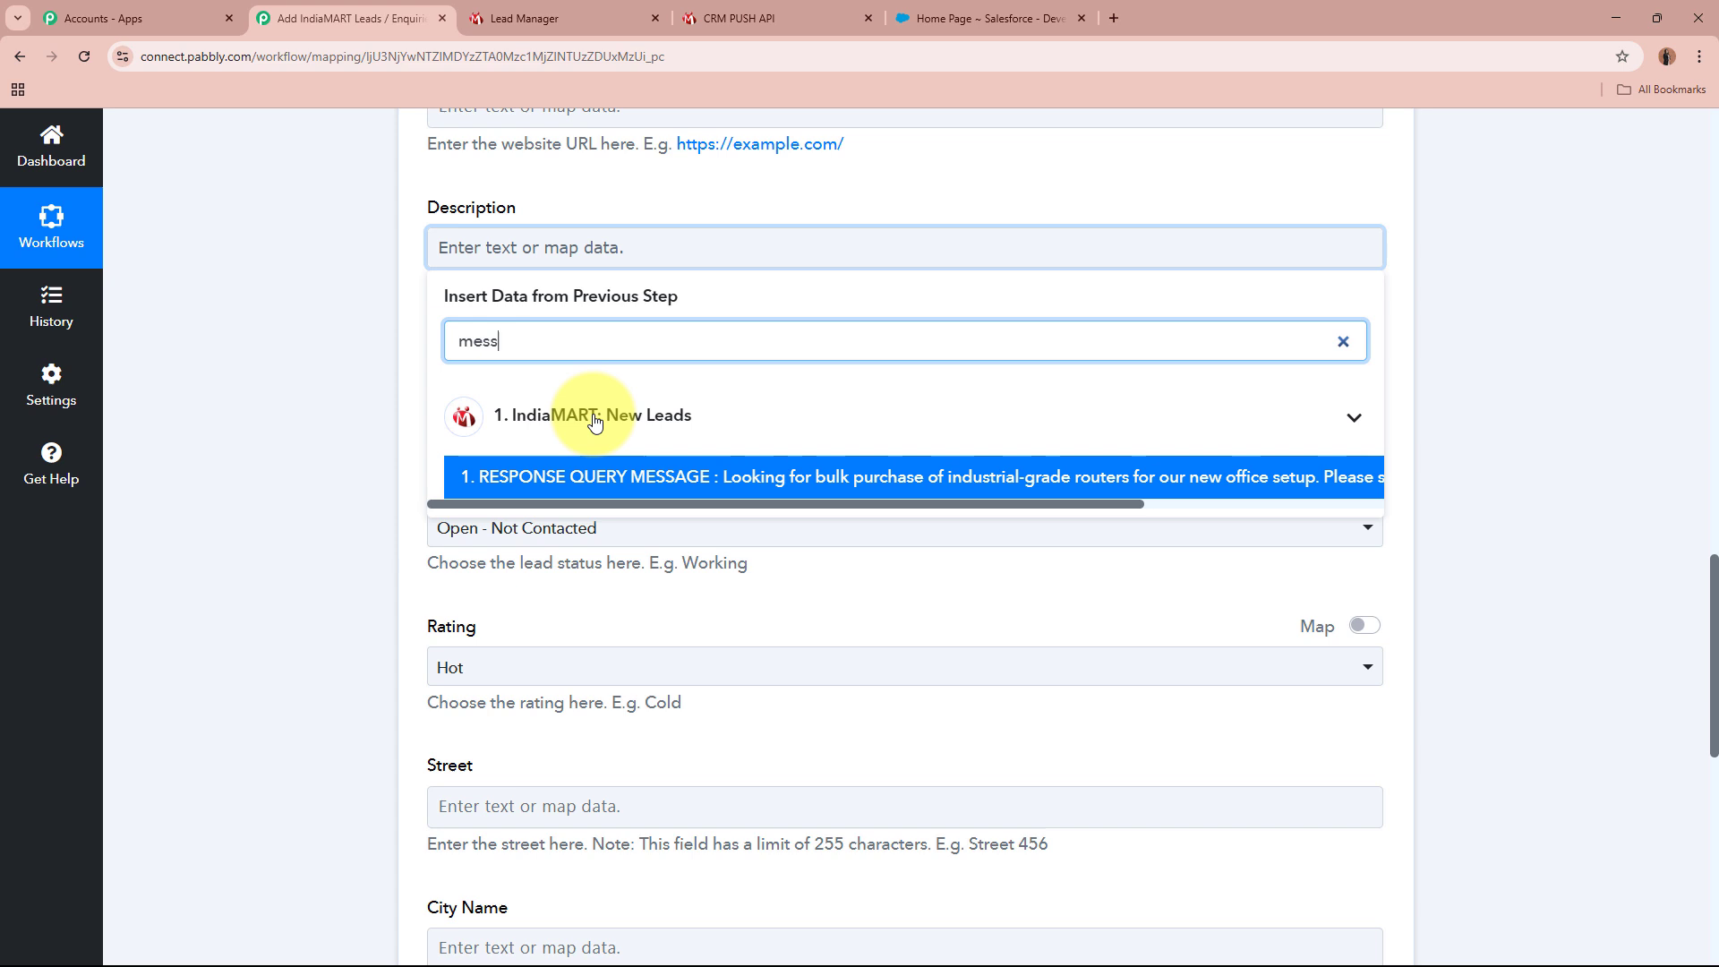
click(595, 477)
click(329, 372)
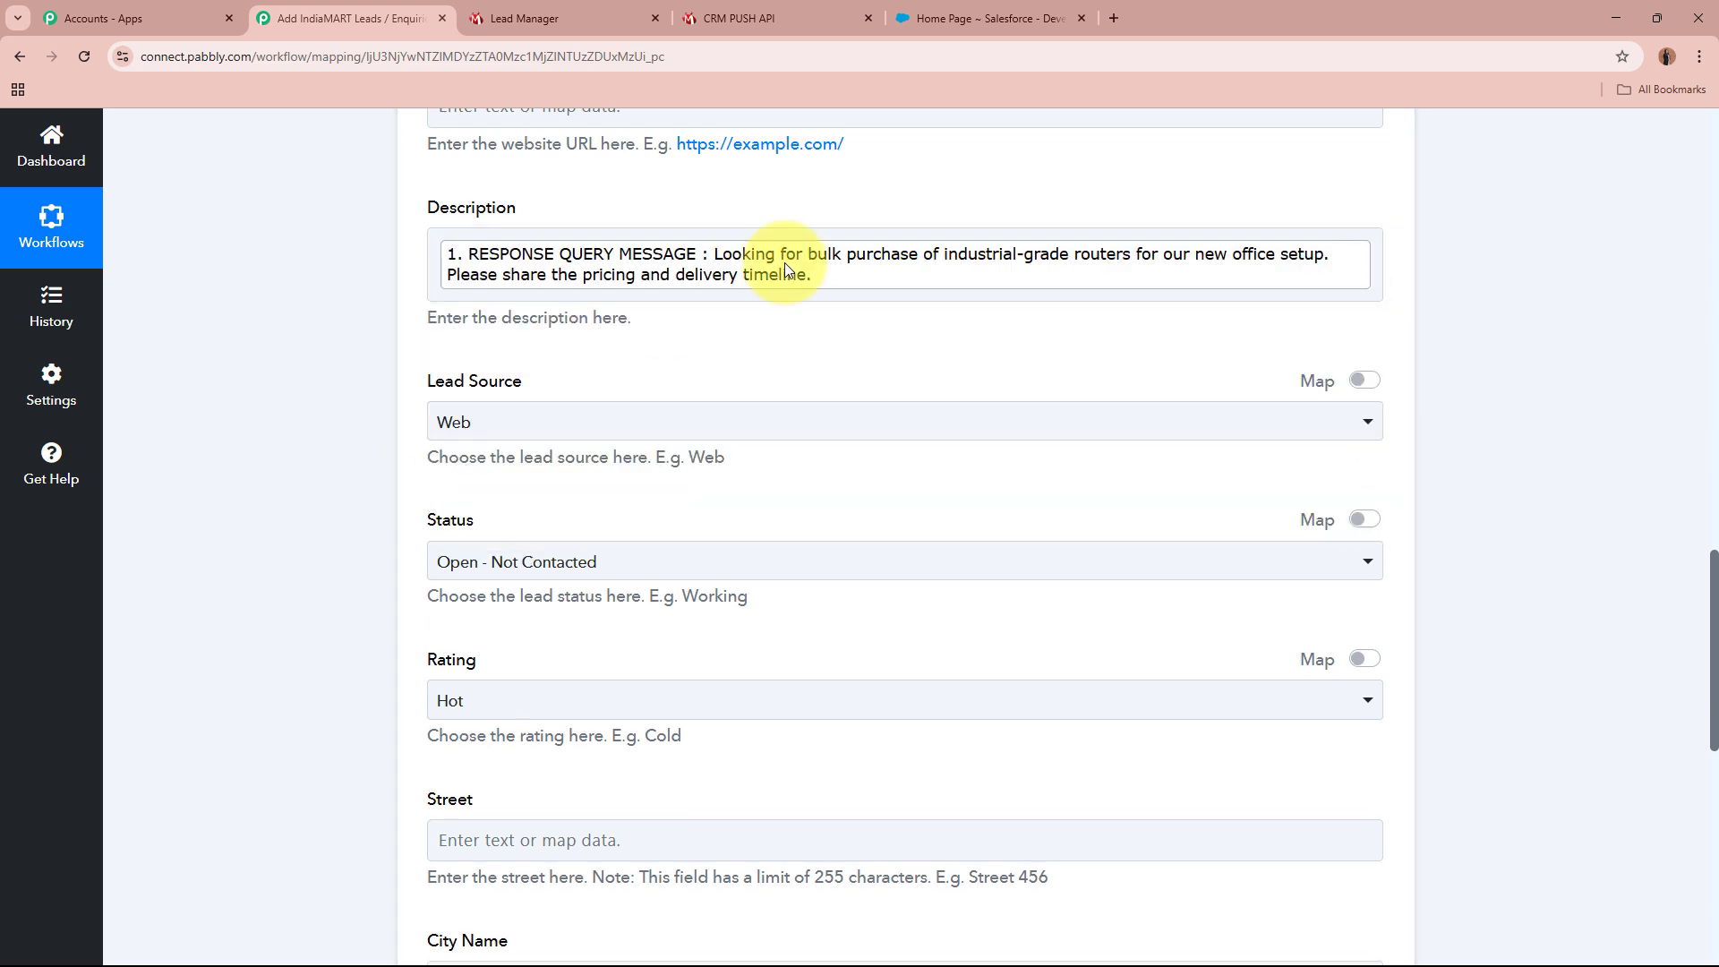
Step: Enable mapping for Lead Source and set its value to "IndiaMART Leads"
click(1181, 422)
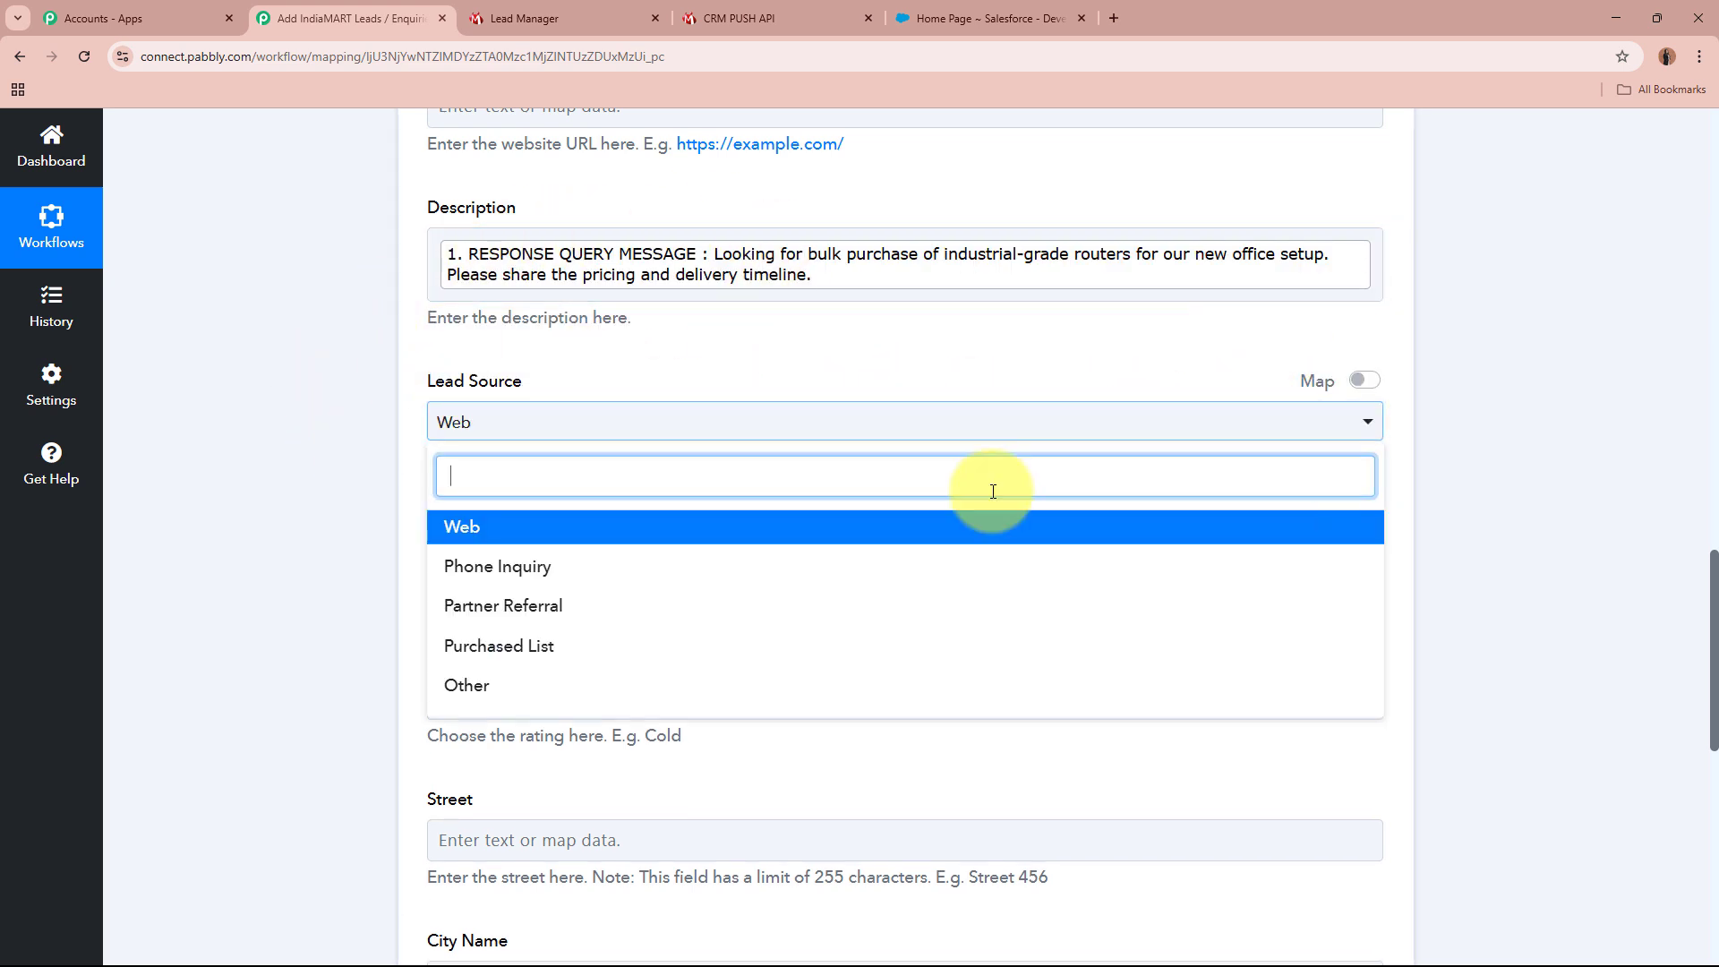
click(364, 621)
click(1363, 380)
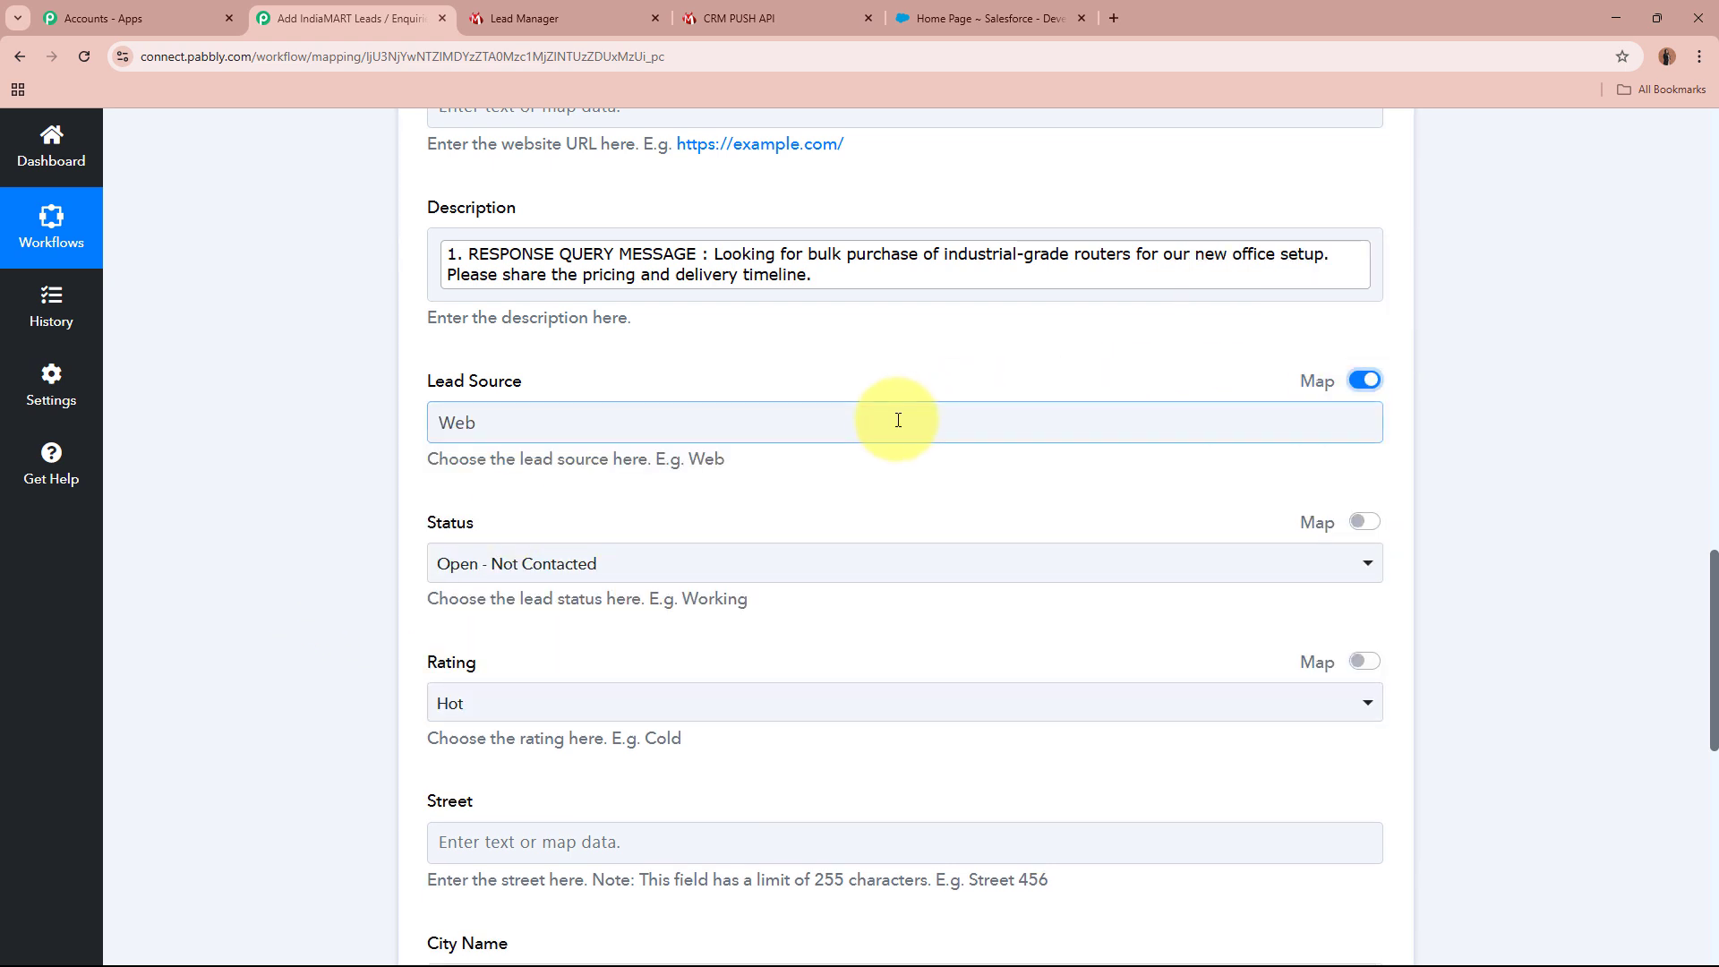
click(898, 420)
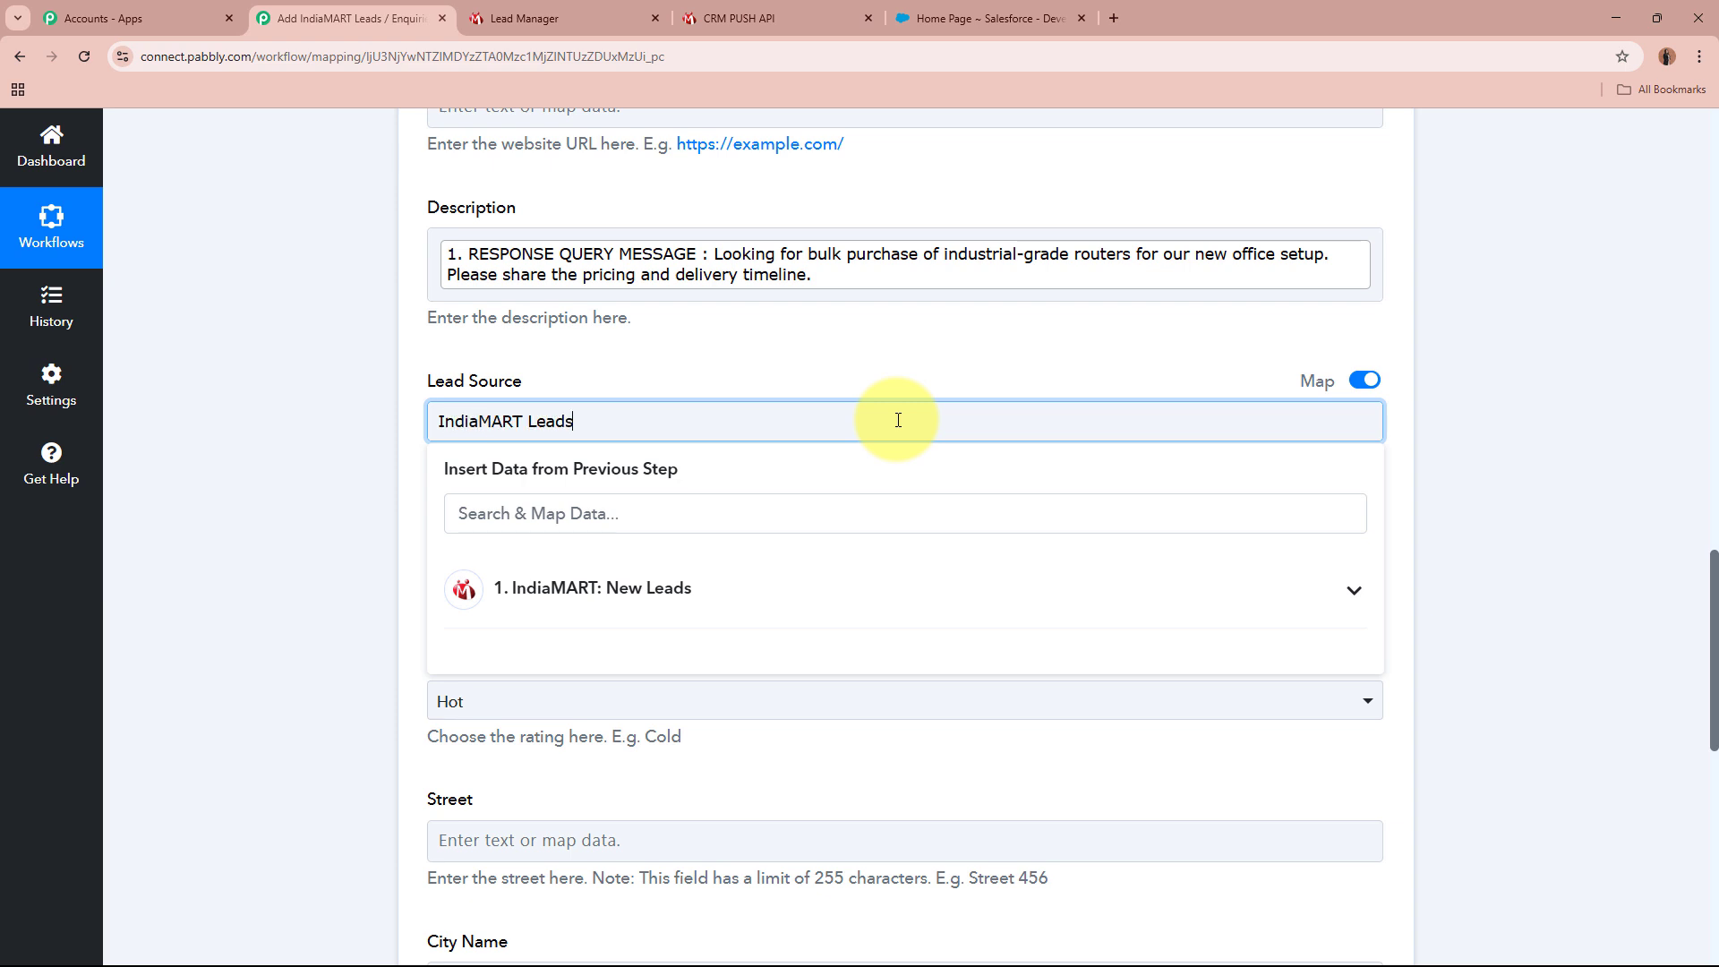
click(229, 415)
Step: Search the IndiaMART data for the address and map the response sender address to the Street field
scroll(451, 432, down, 2)
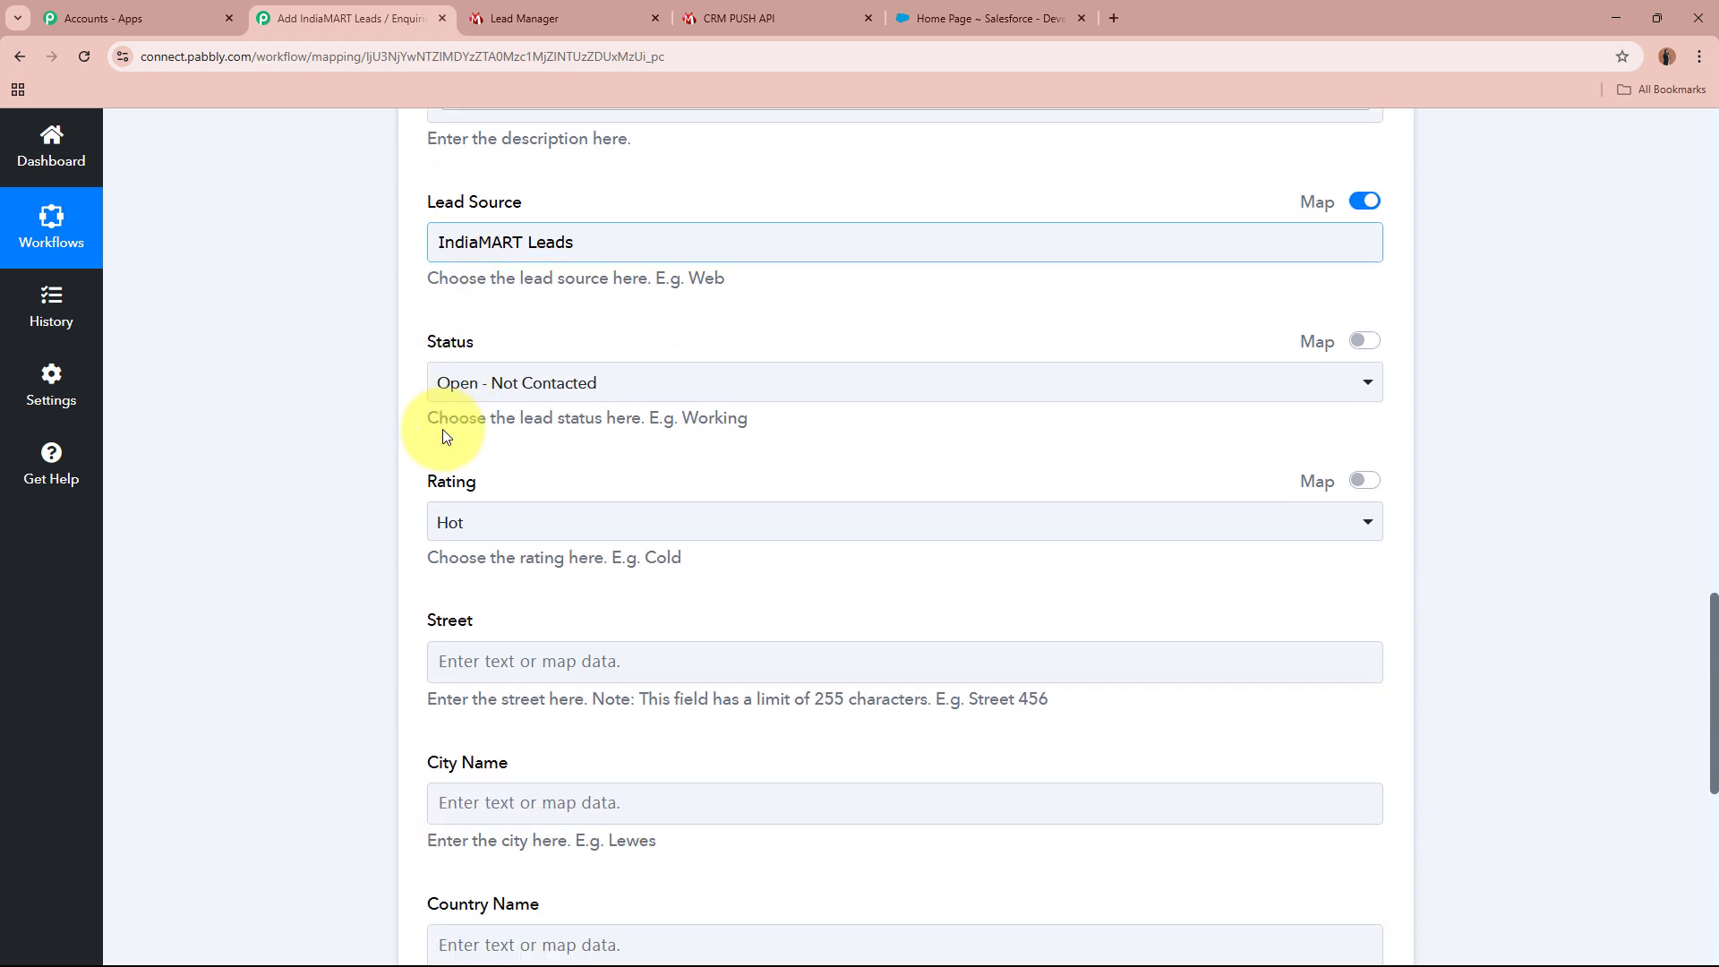
scroll(390, 536, down, 2)
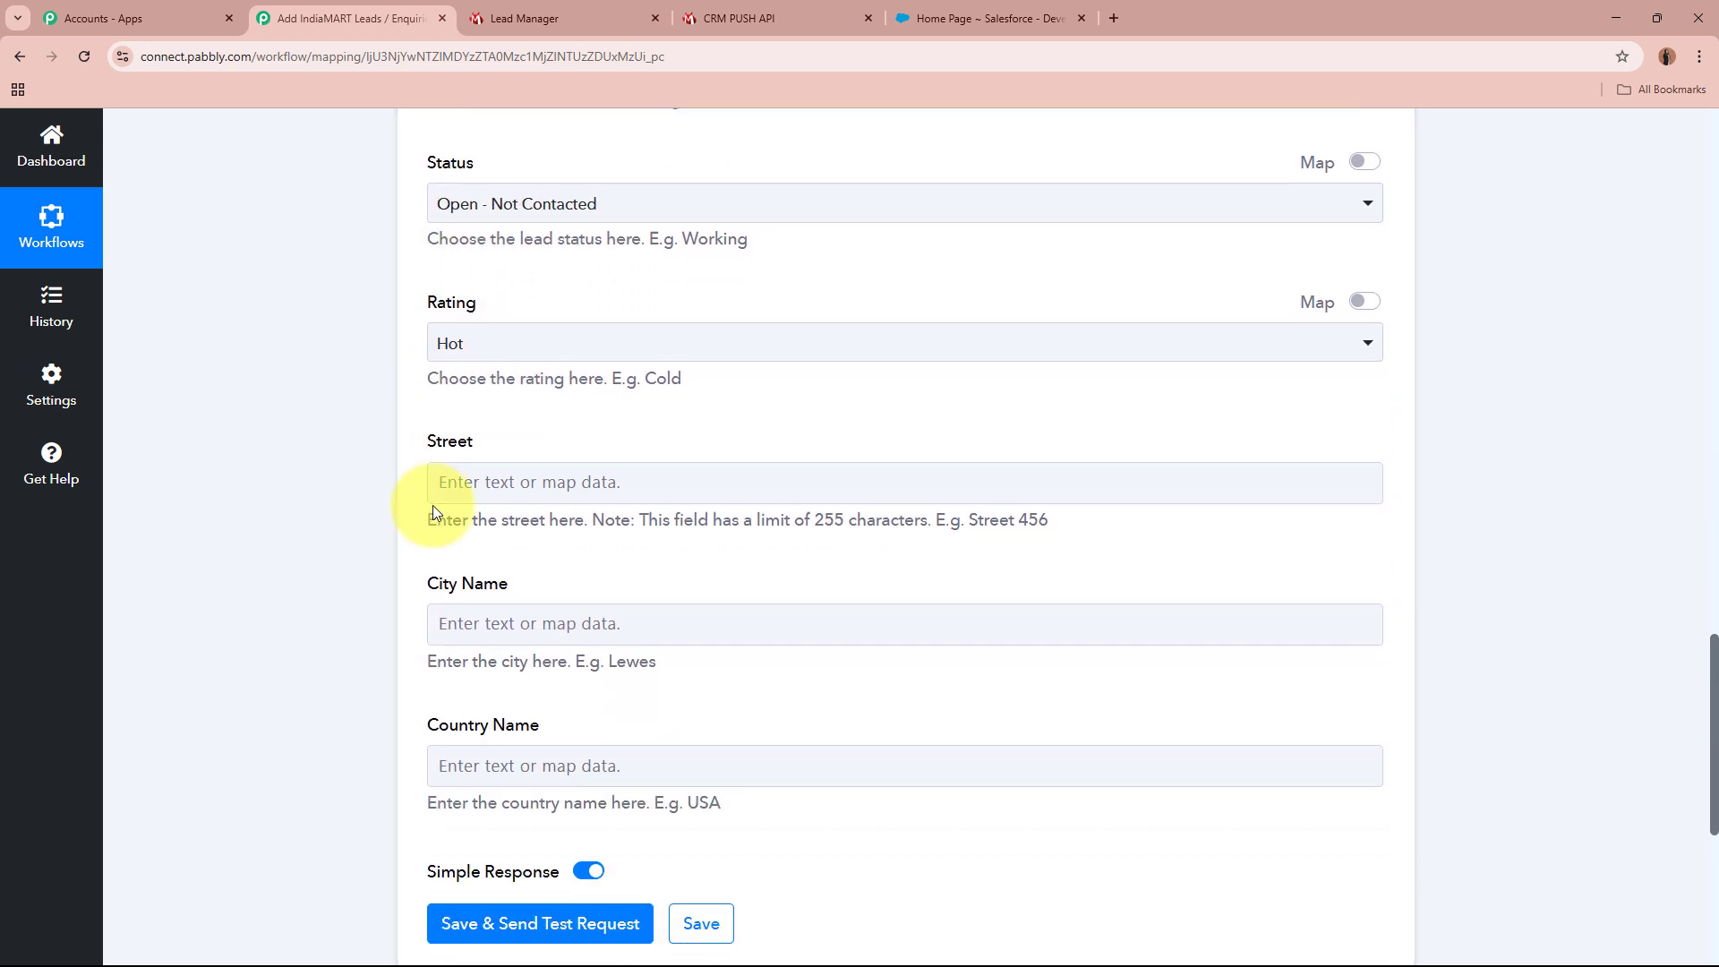
click(452, 488)
click(525, 580)
text(addr)
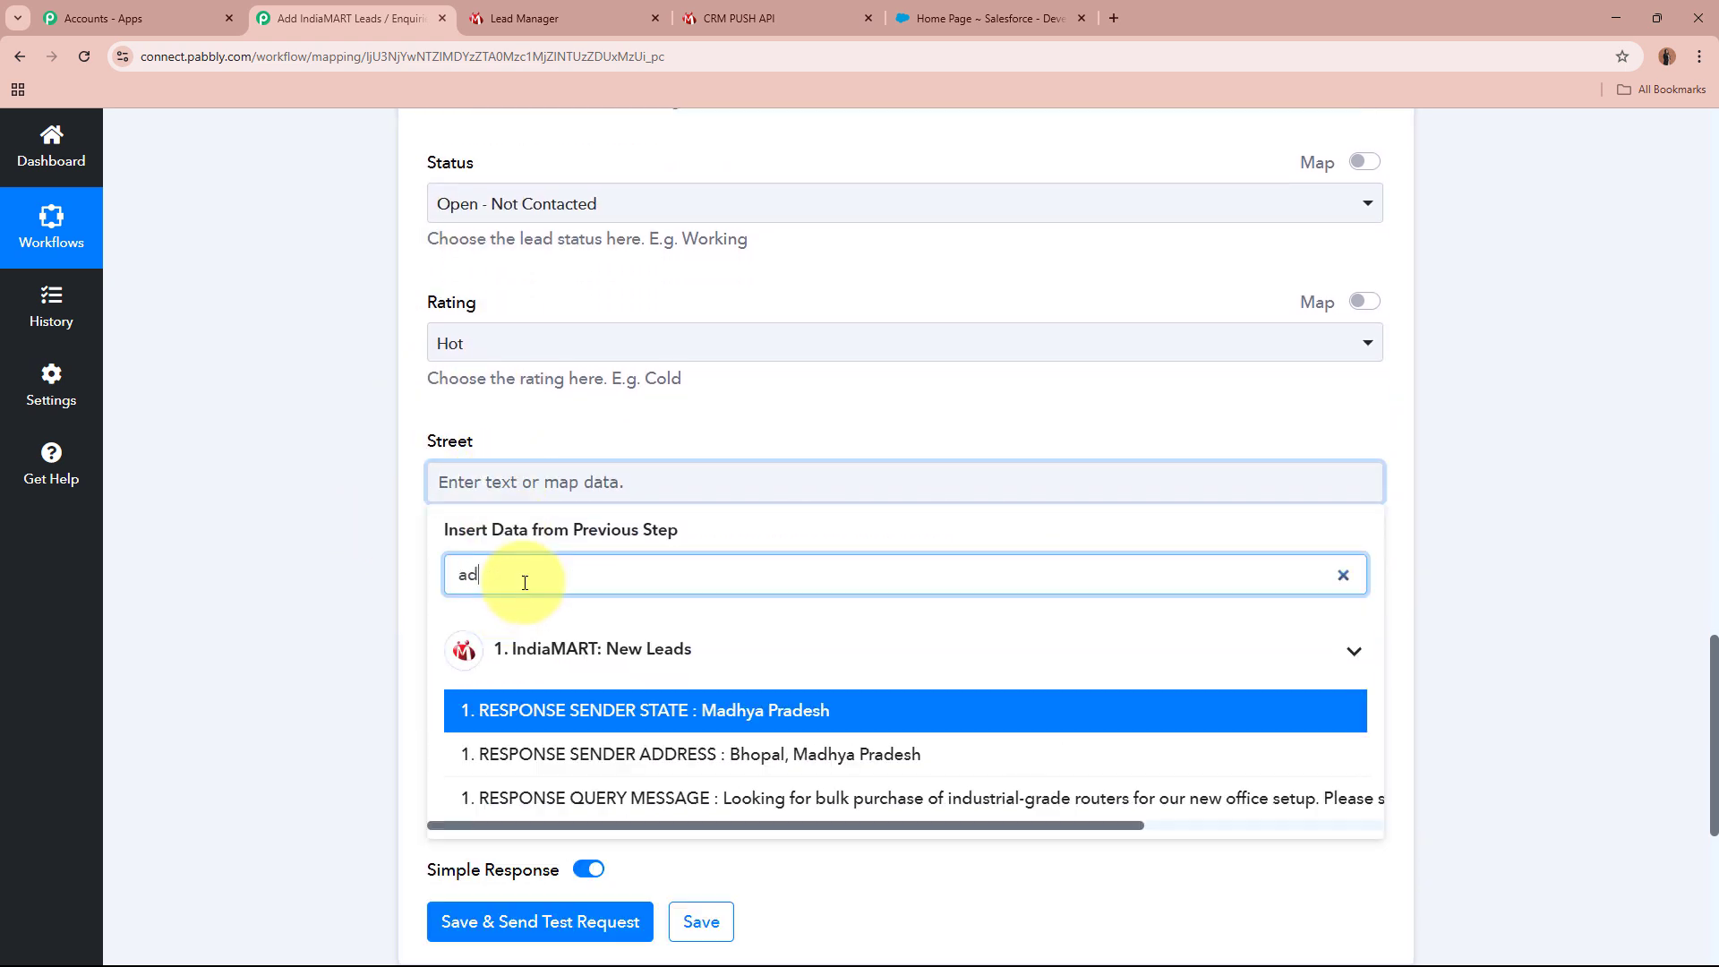
click(537, 621)
click(337, 624)
Step: Search the IndiaMART data for "cit" and map the response sender city to City Name
click(632, 643)
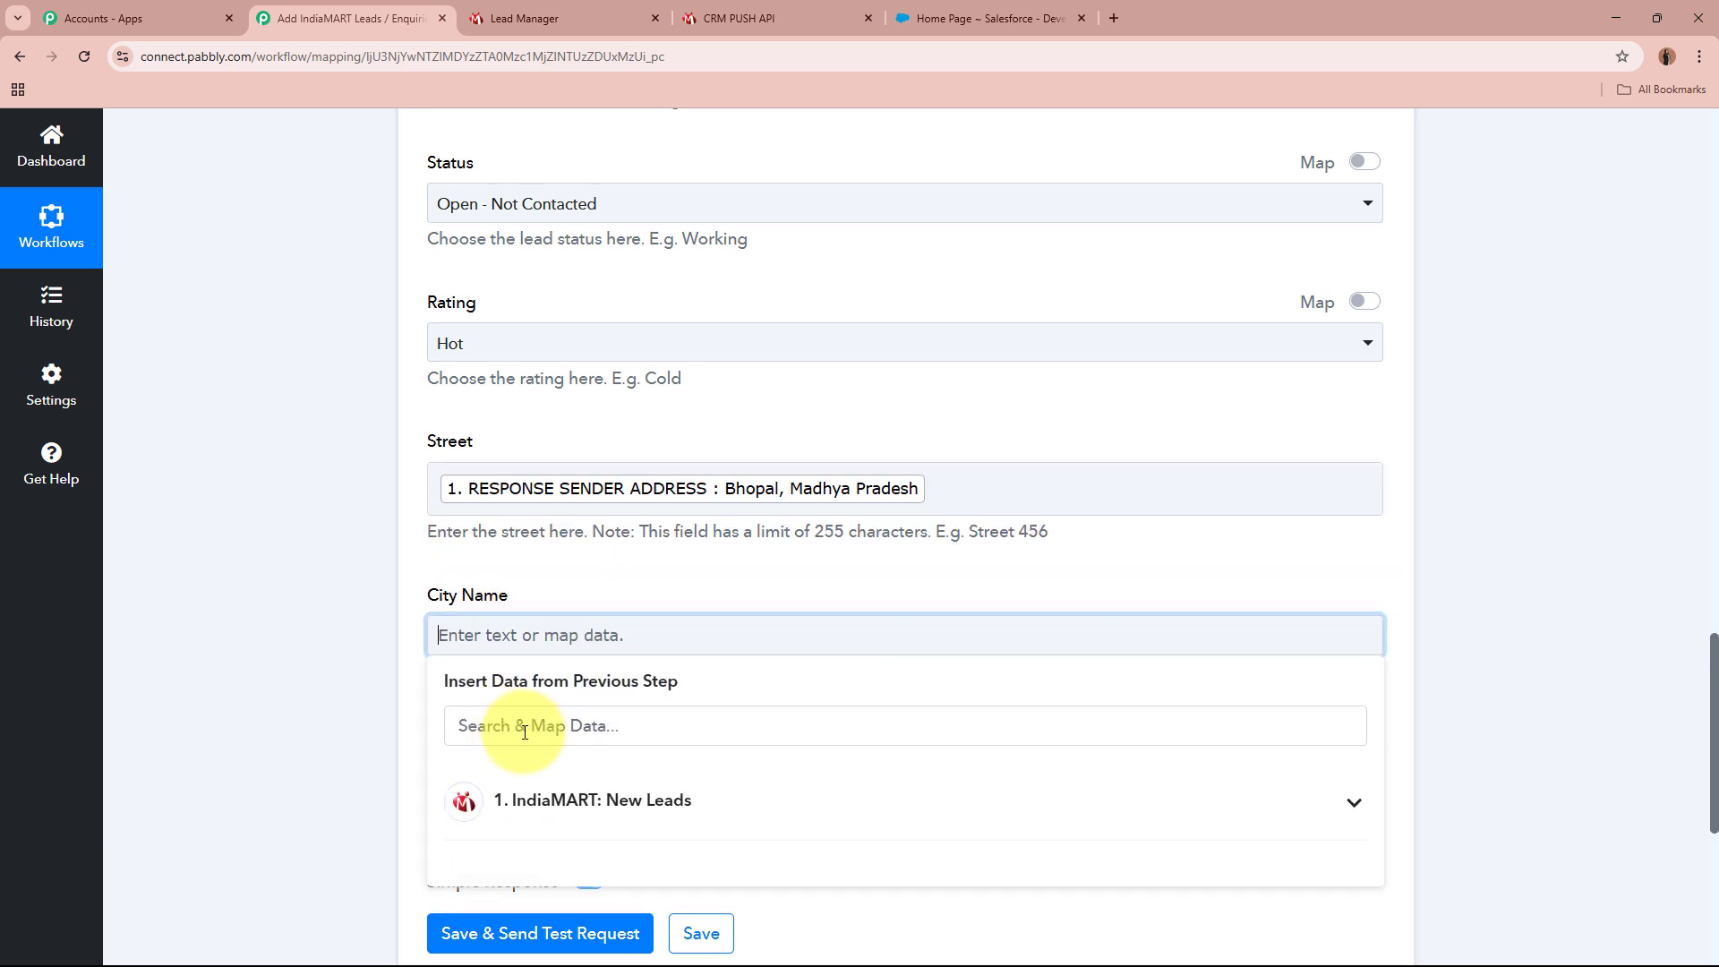
click(465, 723)
text(cit)
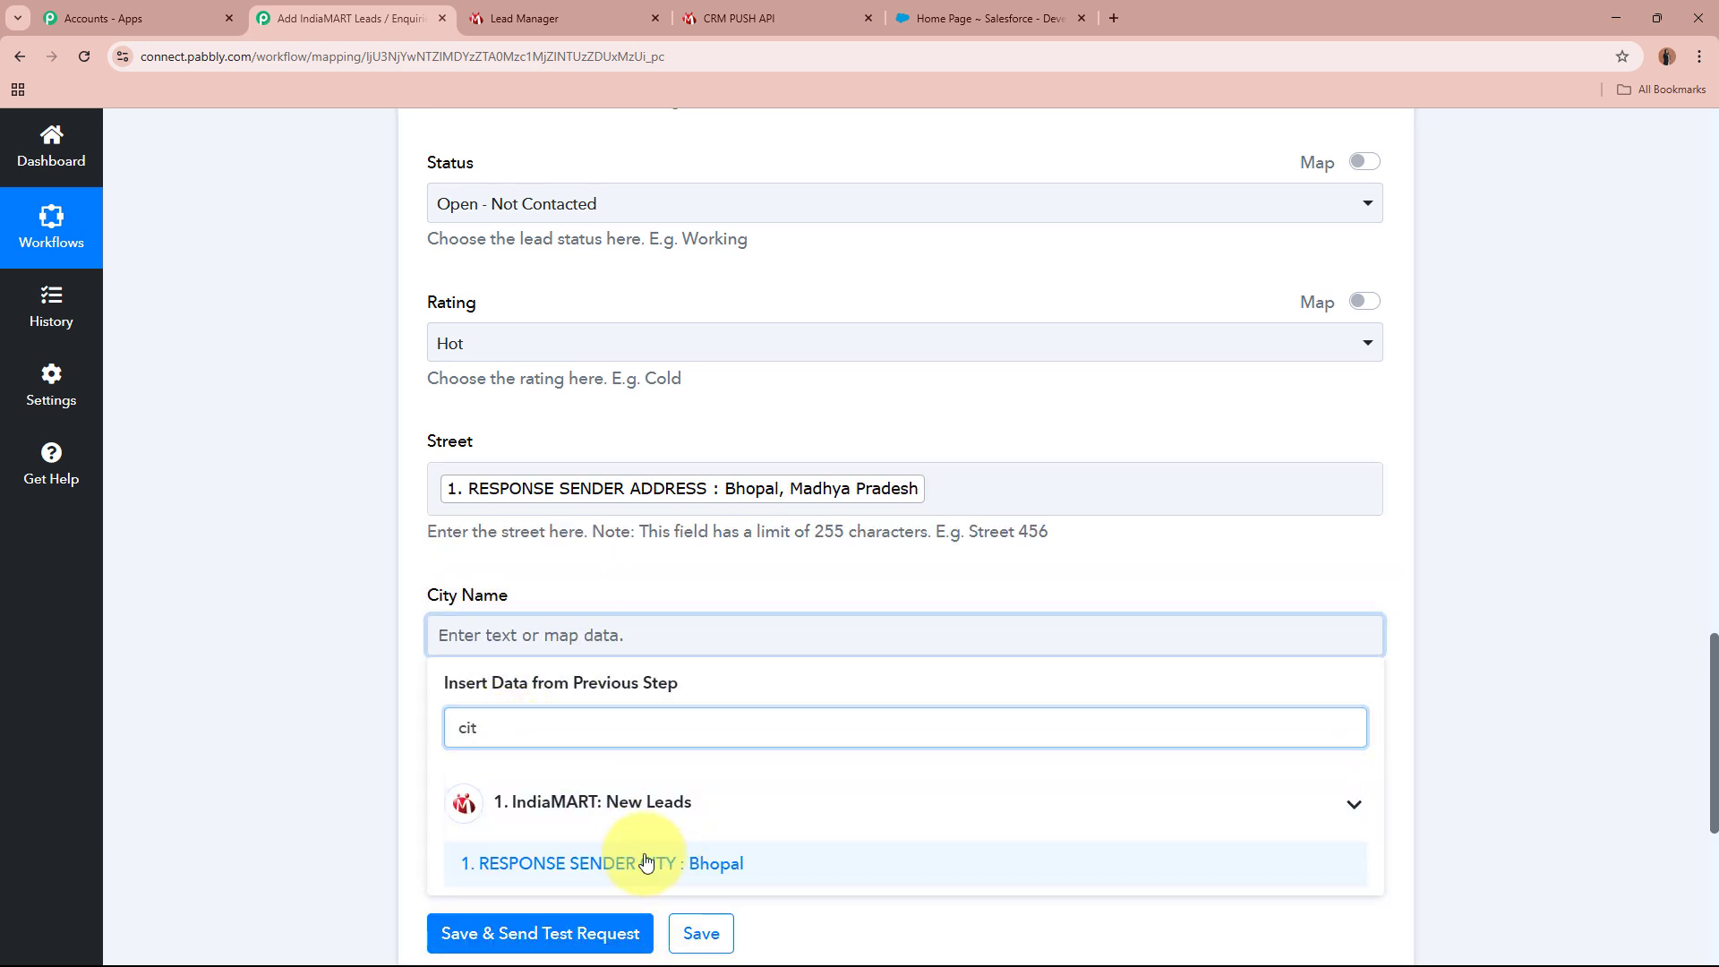
click(615, 855)
click(336, 692)
Step: Search the IndiaMART data for "coun" and map the response sender country ISO to Country Name
scroll(337, 691, down, 3)
click(564, 535)
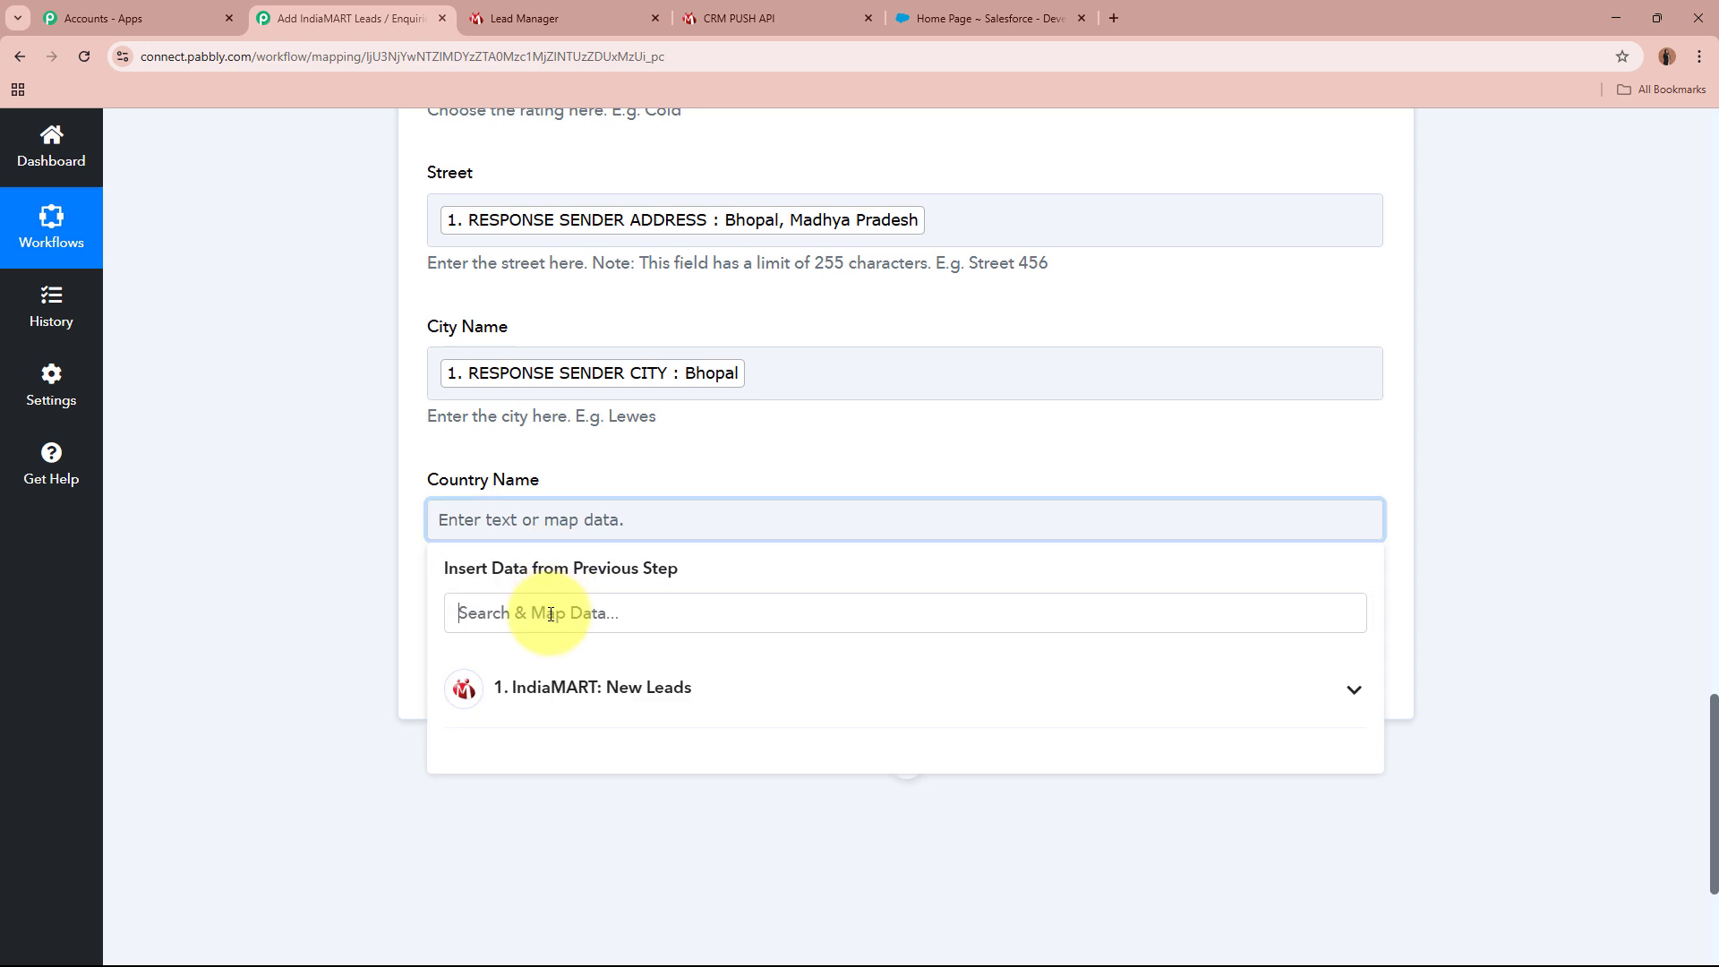
click(528, 611)
text(ci)
key(BackSpace)
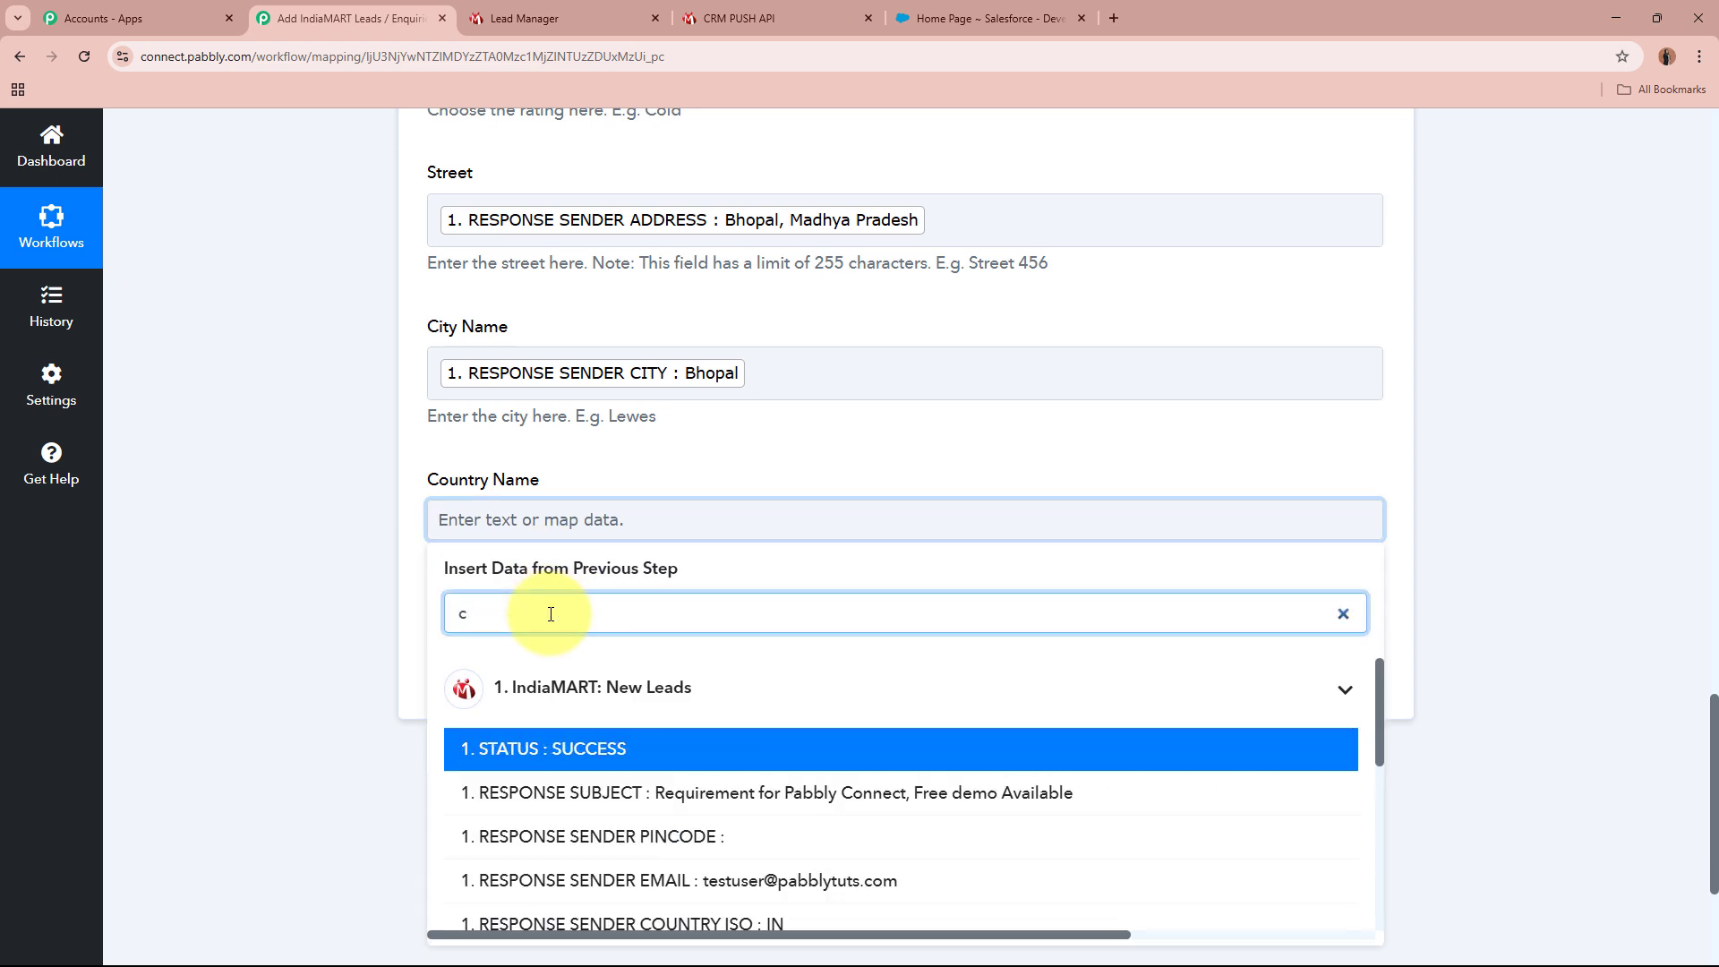
text(onut)
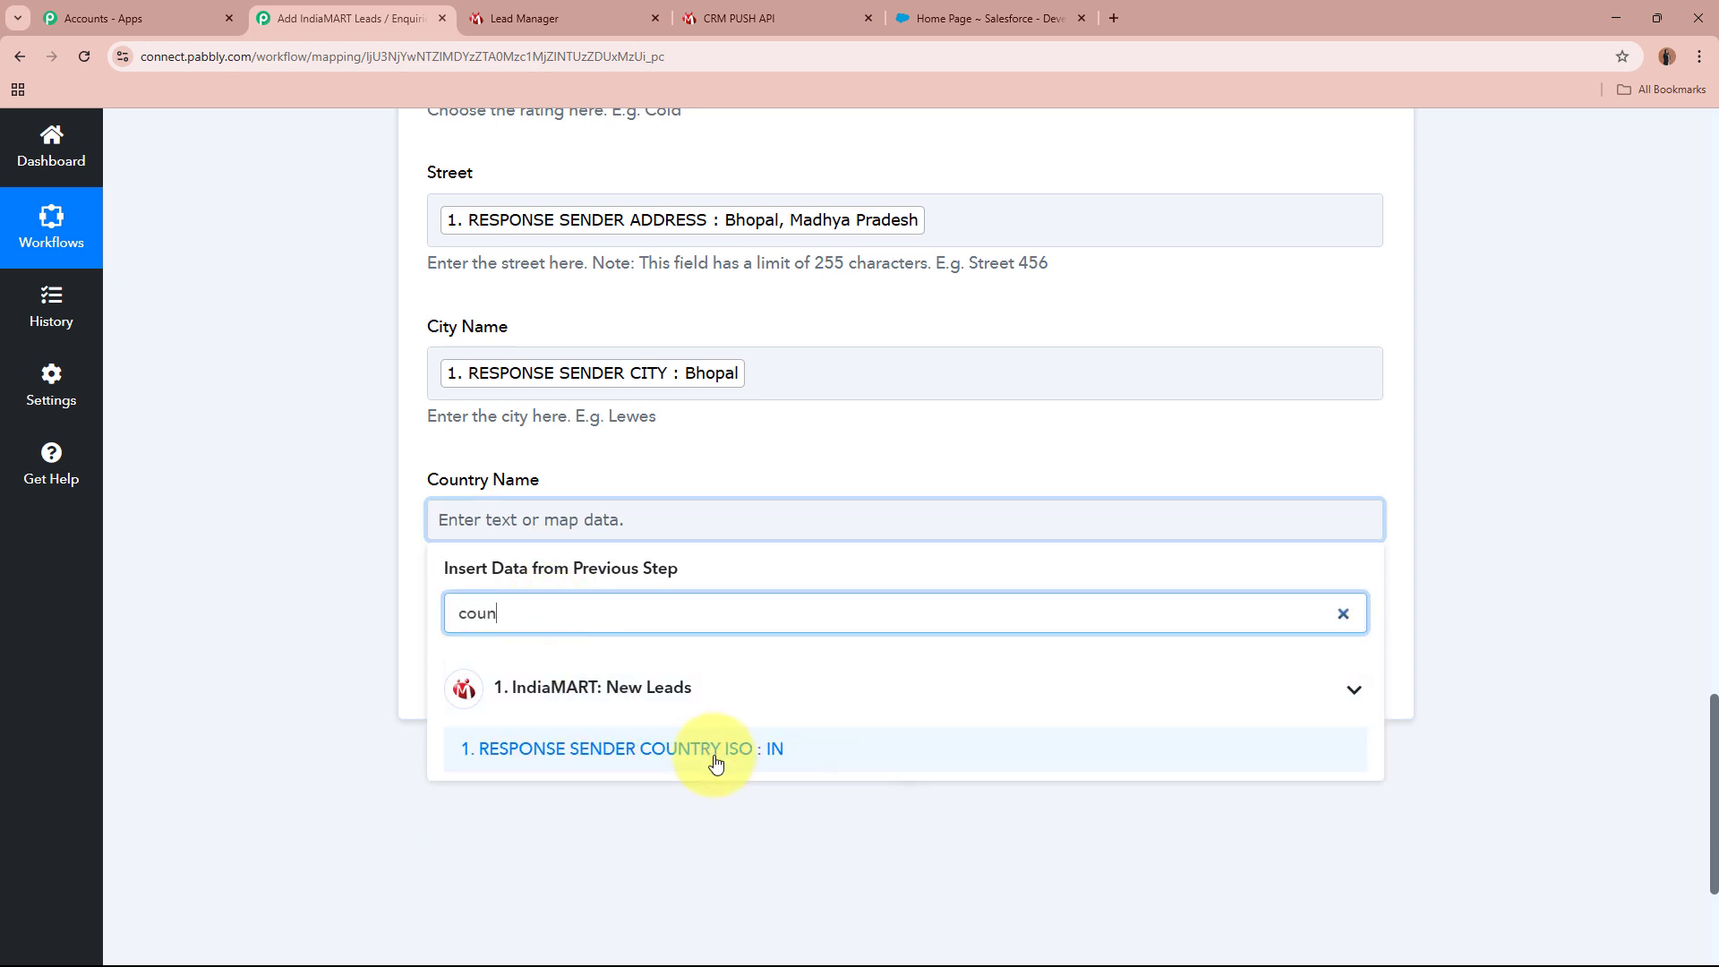
click(710, 754)
click(357, 565)
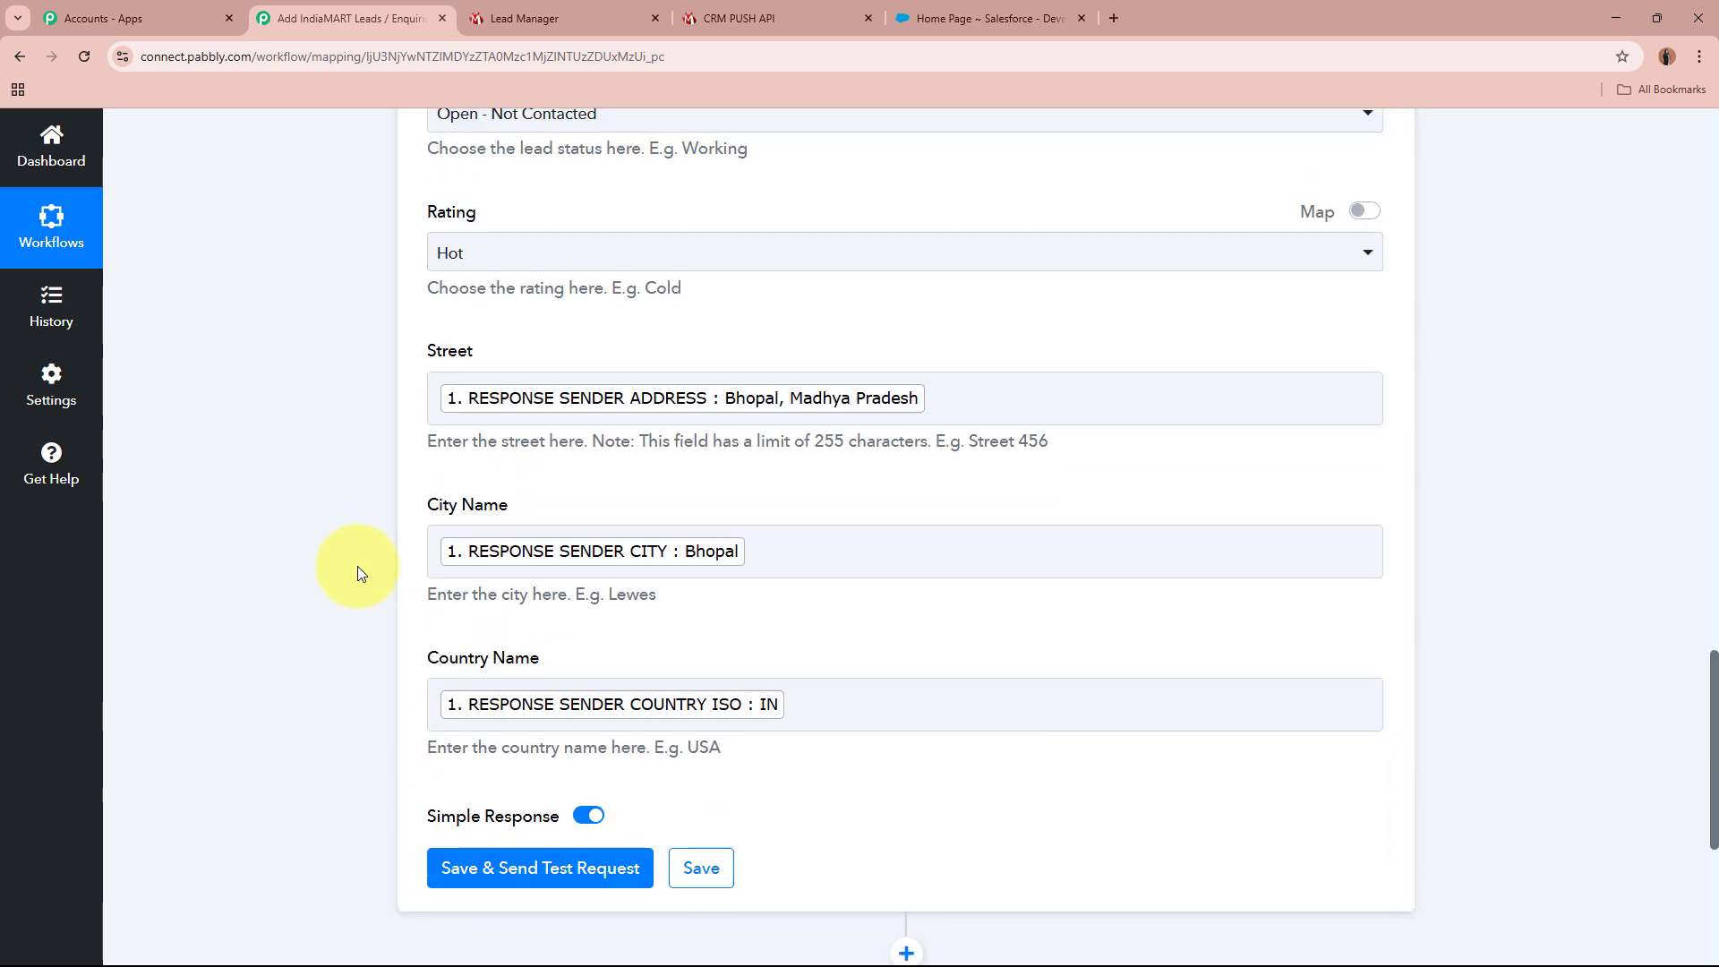
Step: Save the Create Lead action with a test request and check the lead Id in the received response
scroll(357, 566, down, 5)
click(586, 381)
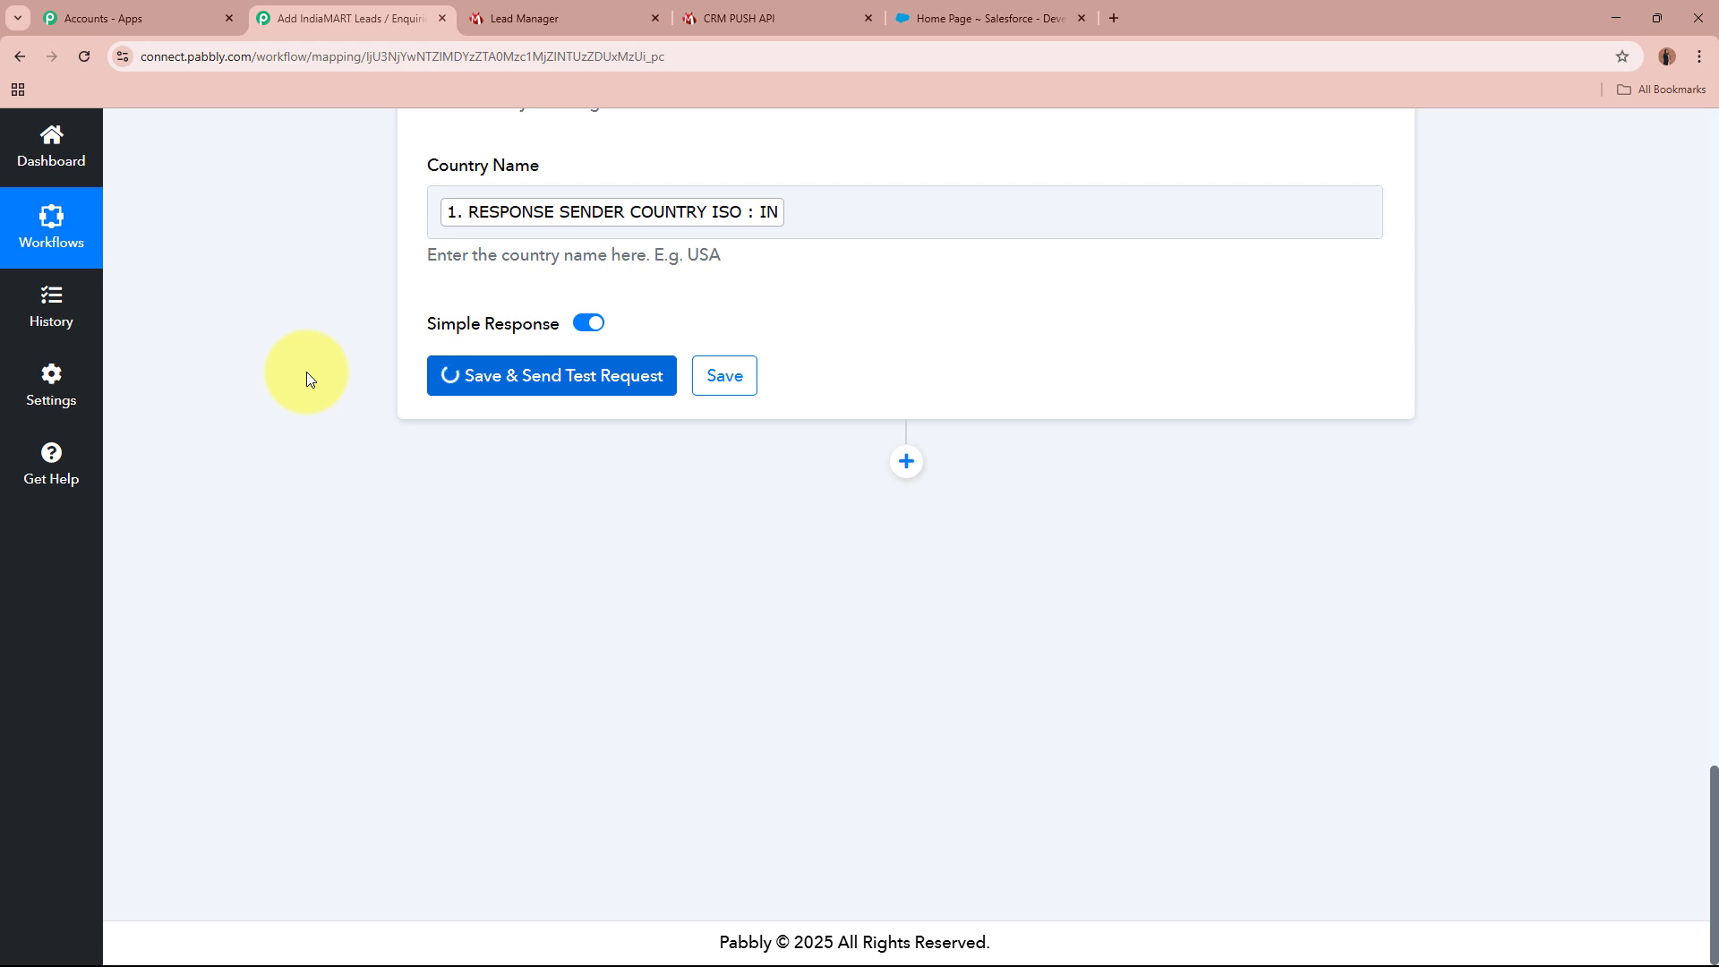
drag(1151, 280, 910, 283)
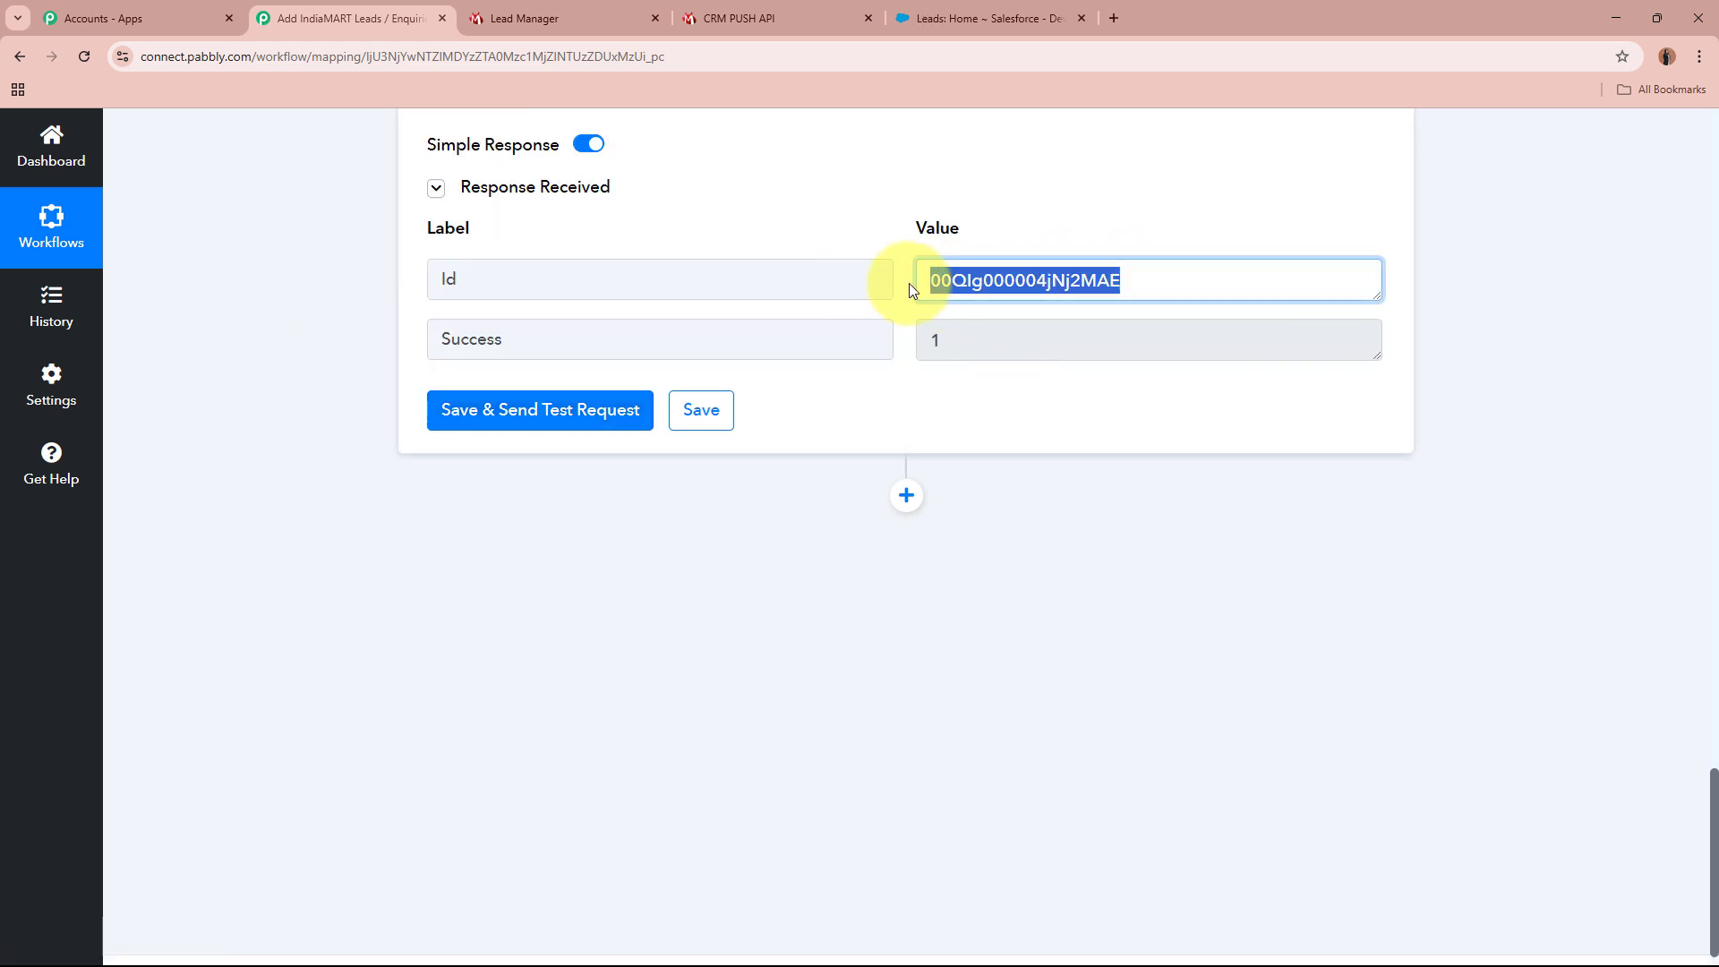
click(1495, 504)
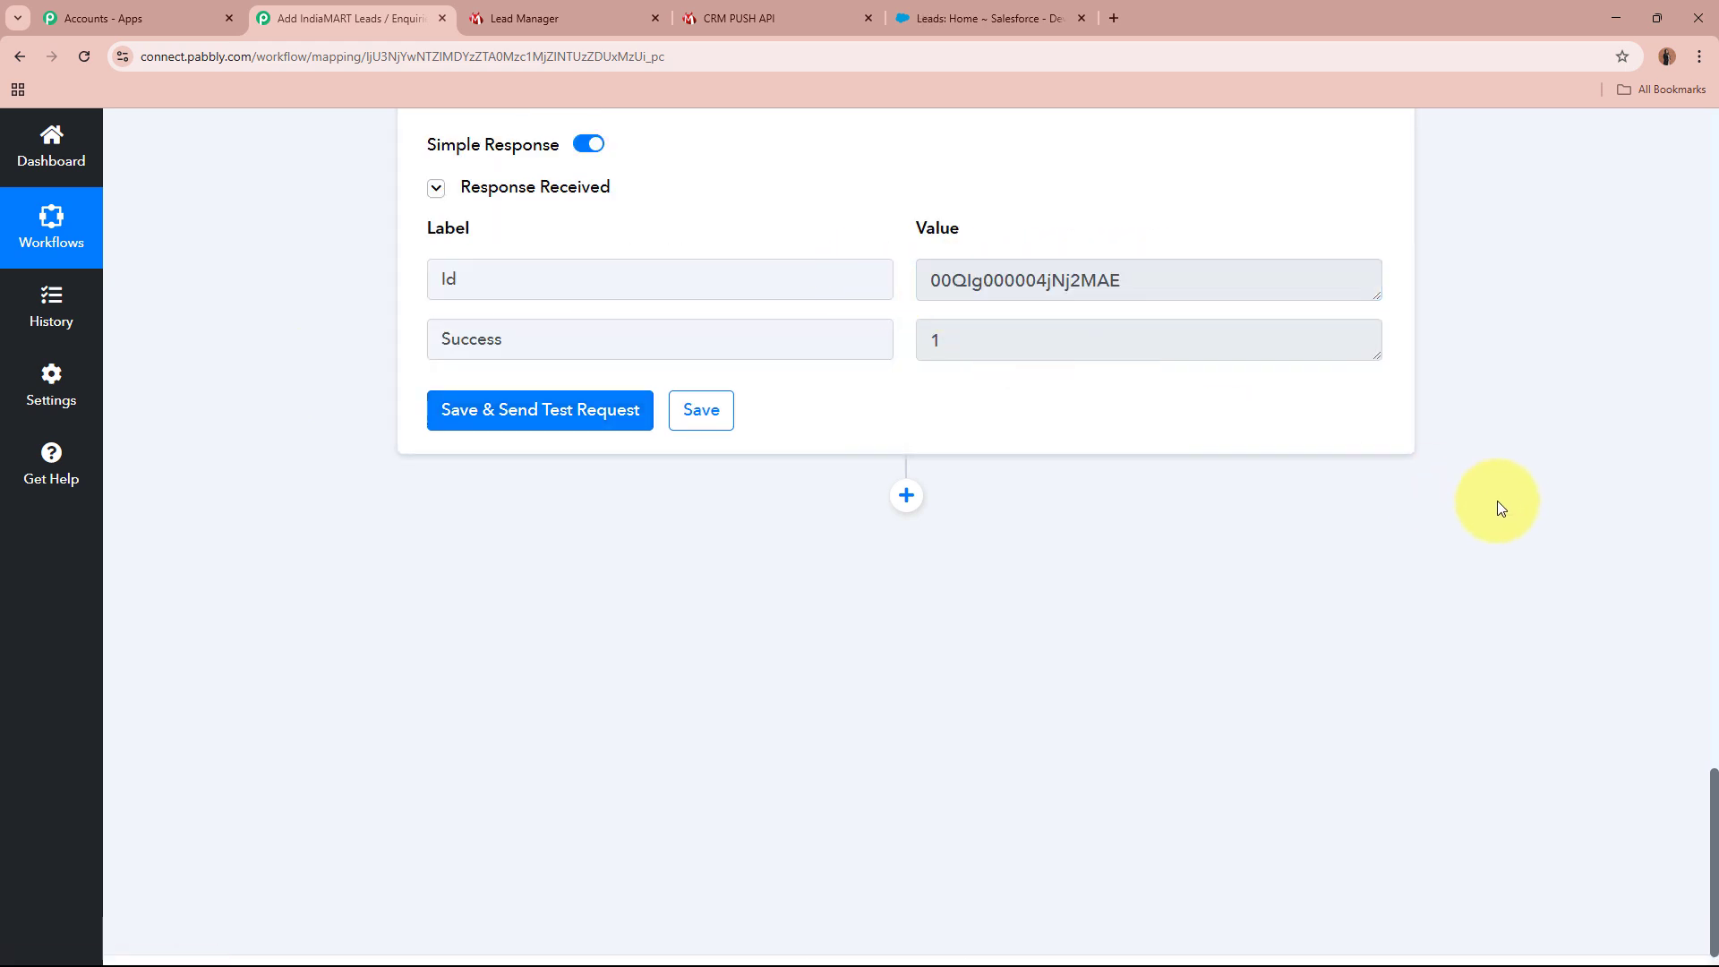
Step: Switch to Salesforce, reload the Leads home page and open the most recently created lead
click(1048, 7)
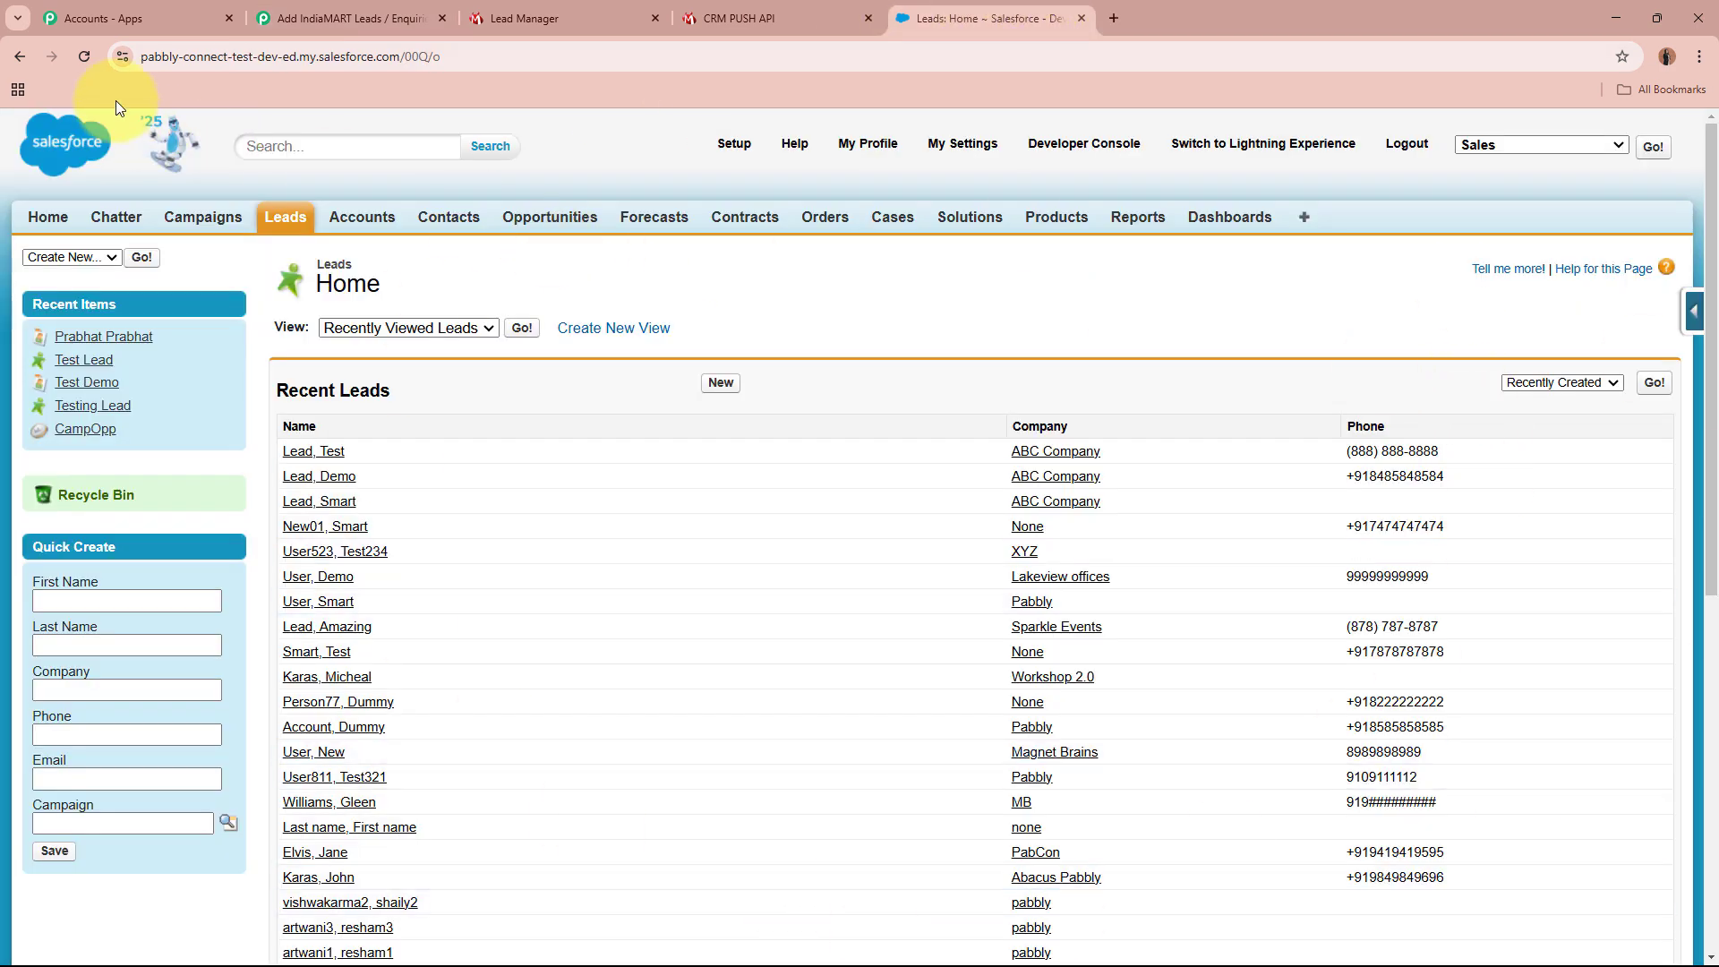
click(84, 57)
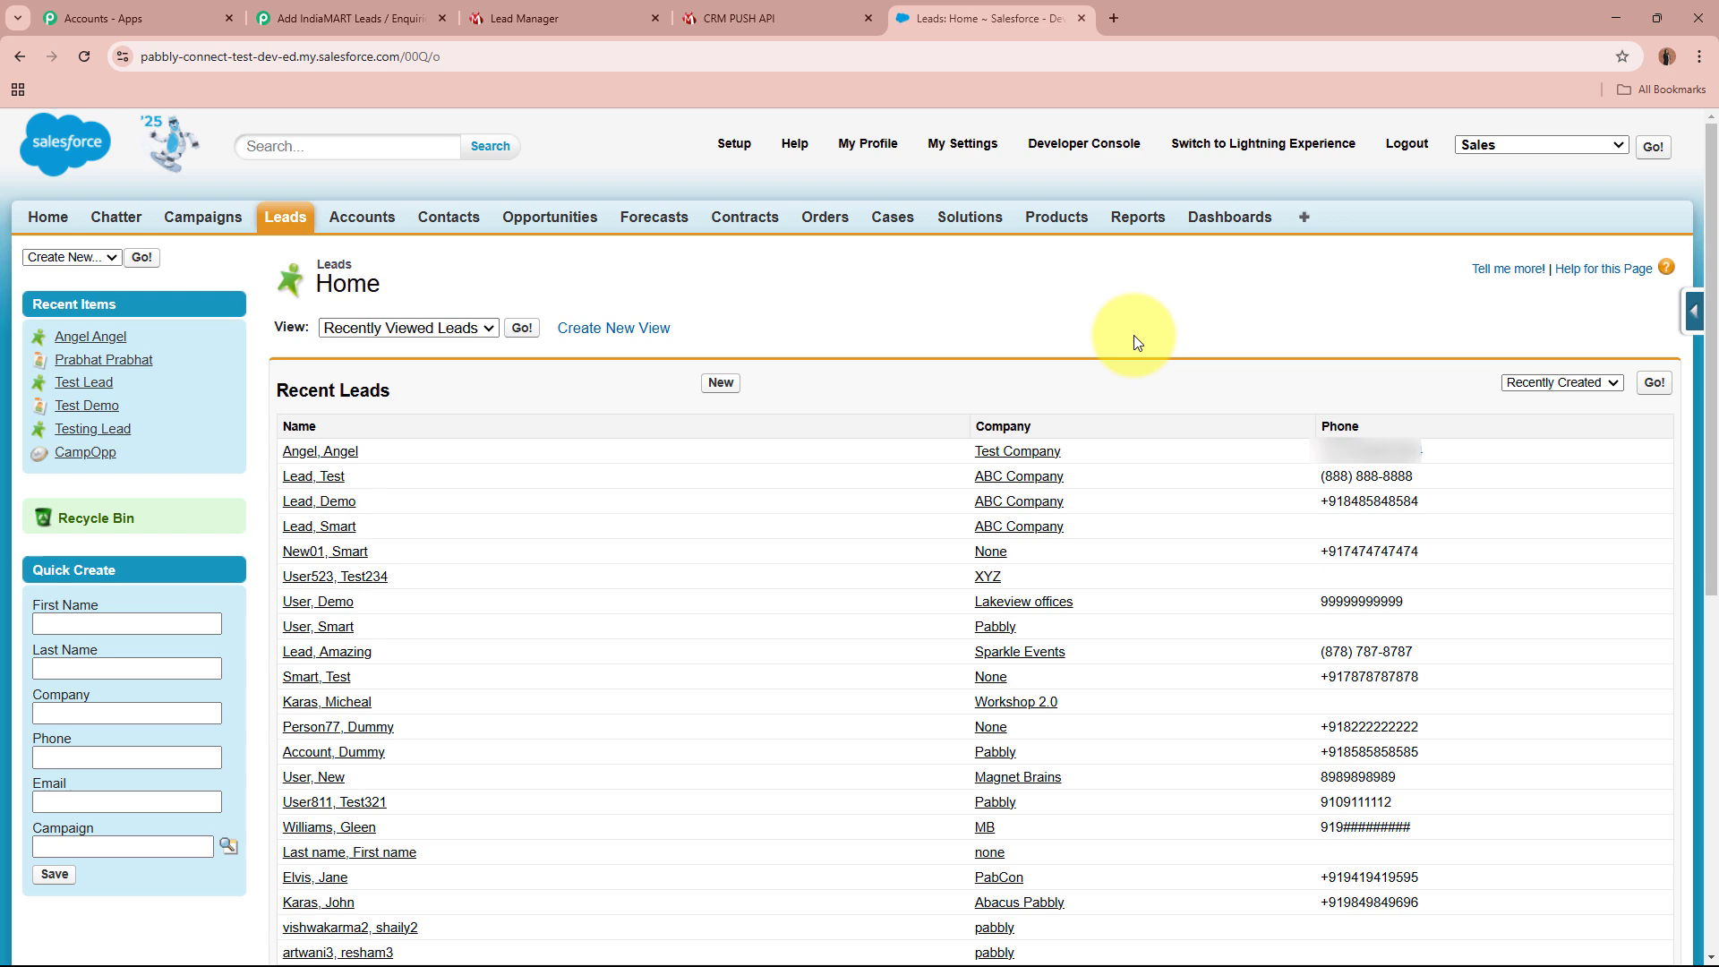
click(331, 453)
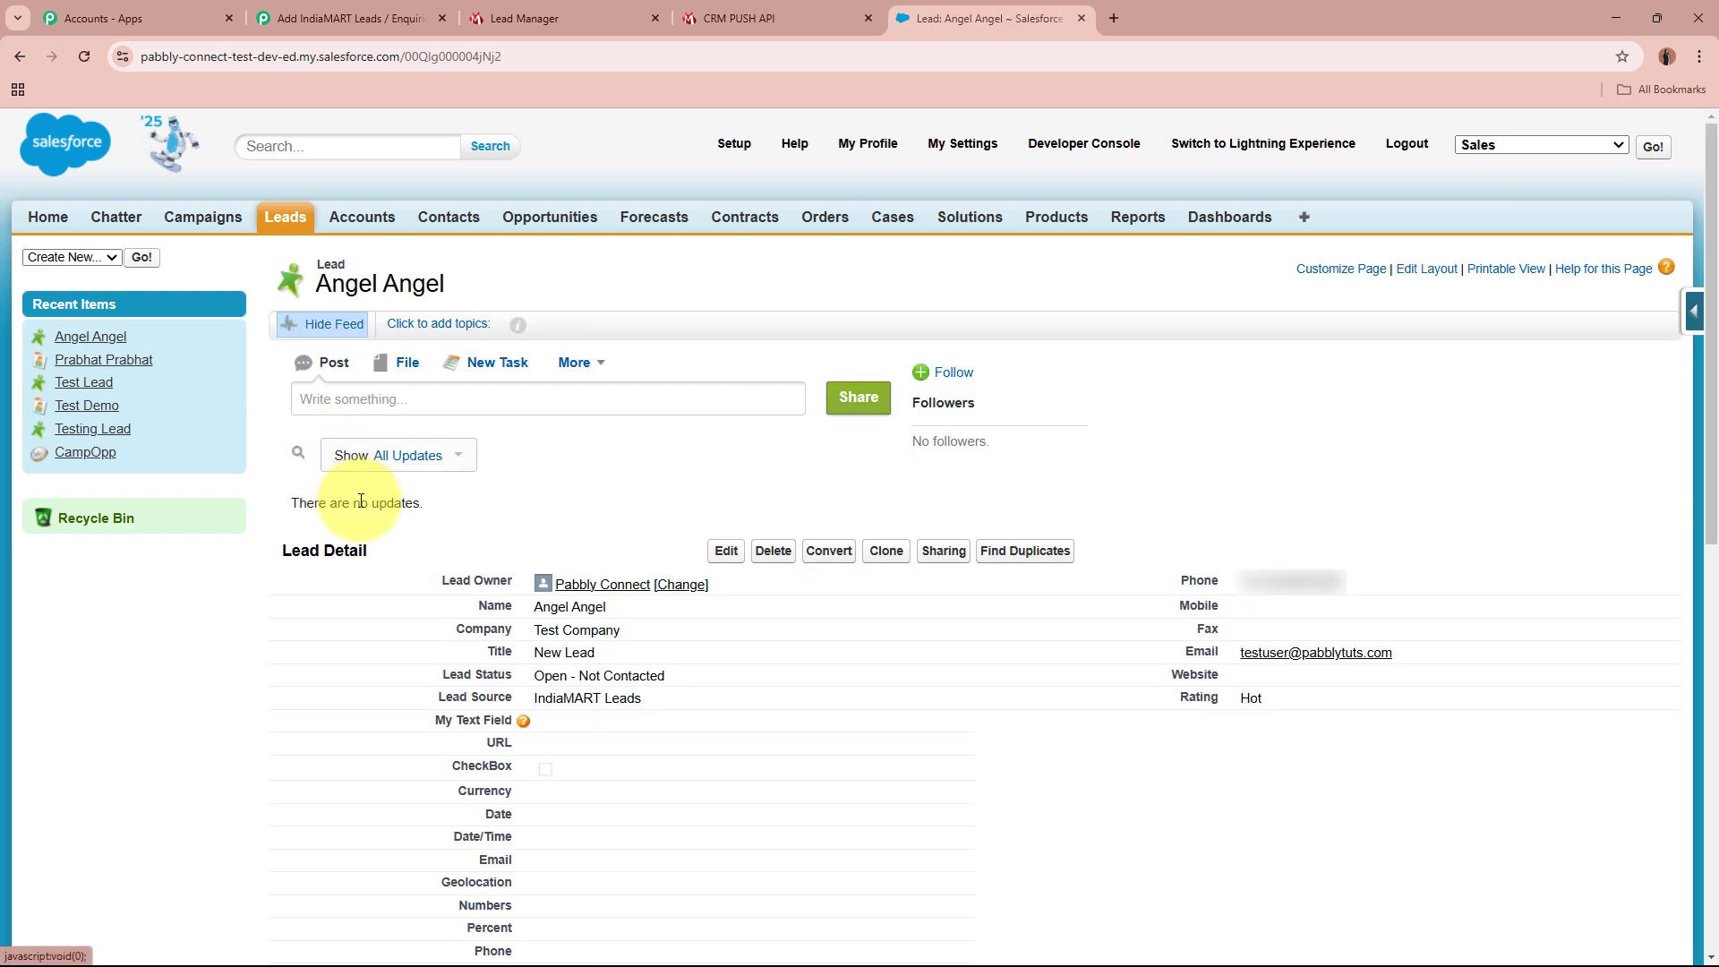
Step: Check the new lead's name, company, title, status, source, phone, email and rating against the mapped data
drag(309, 276, 538, 299)
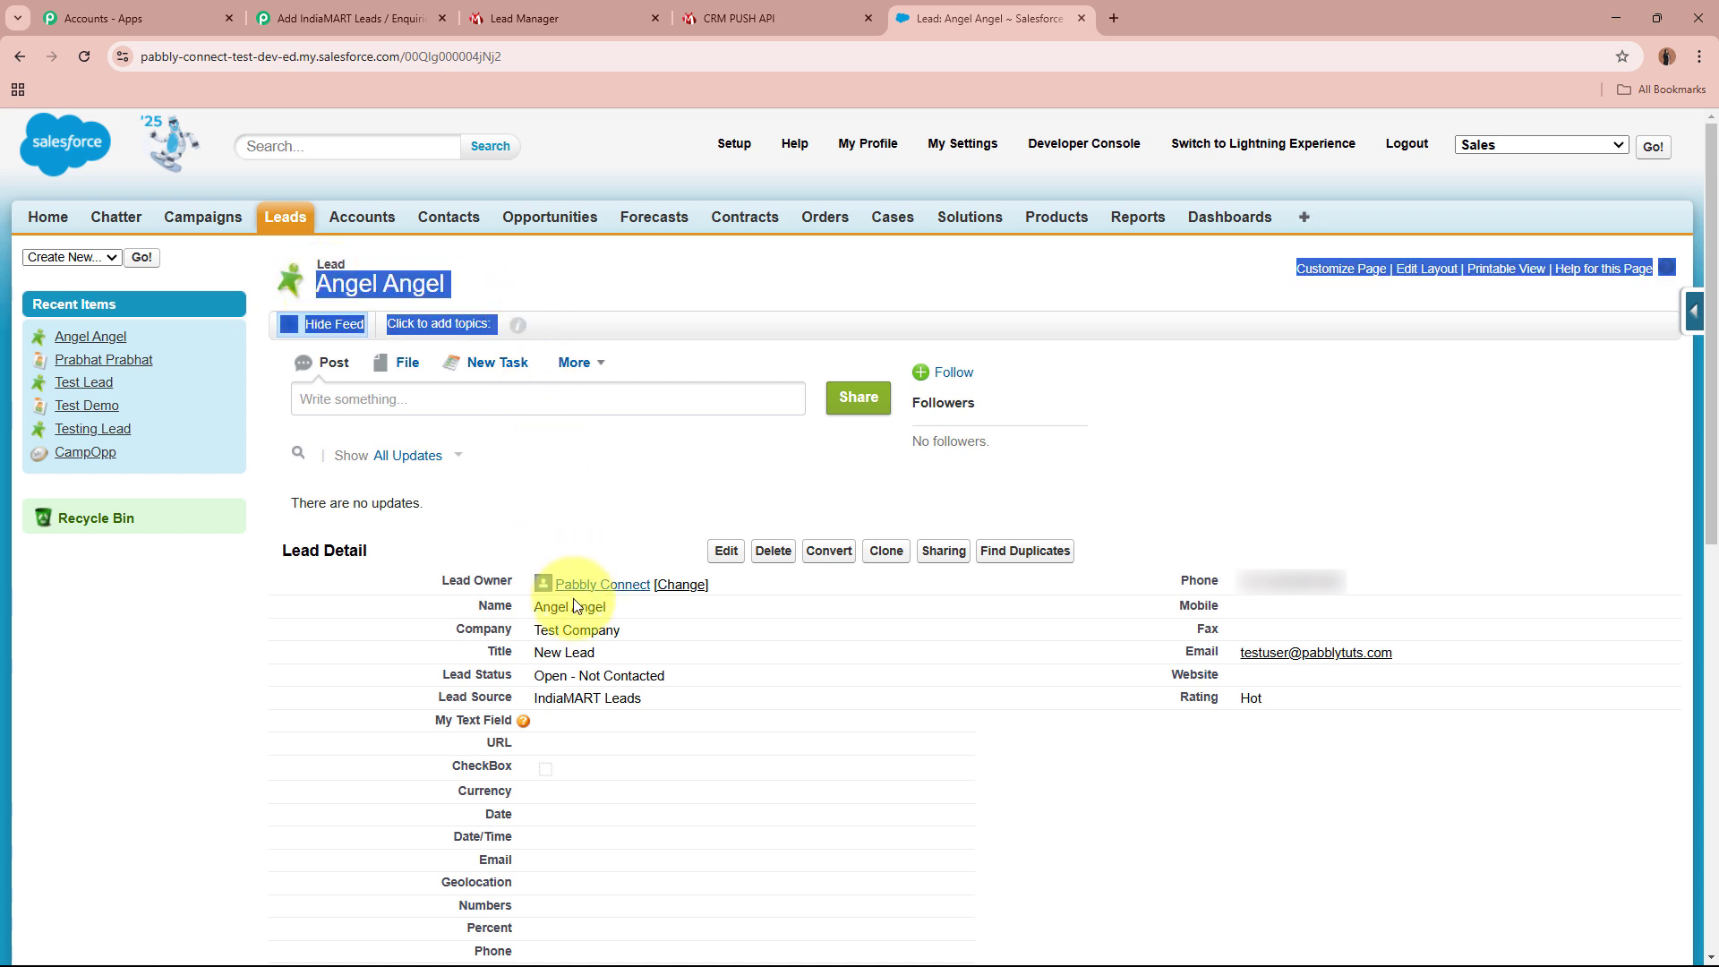
drag(533, 637, 690, 682)
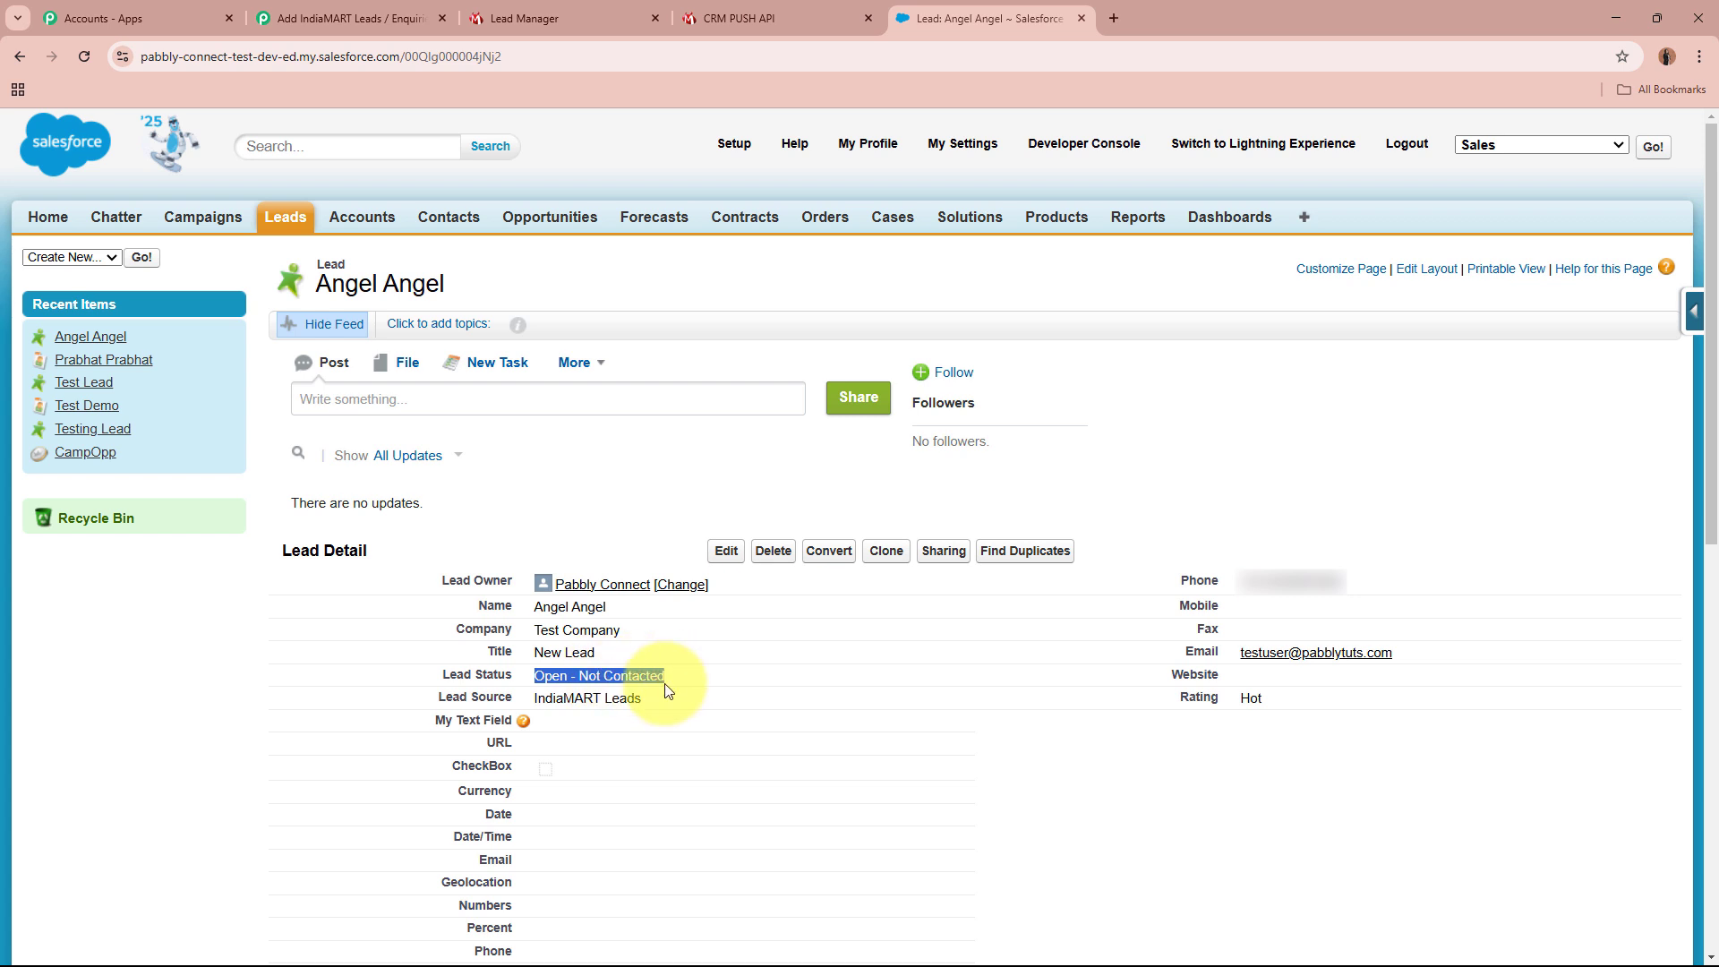
drag(530, 697, 671, 701)
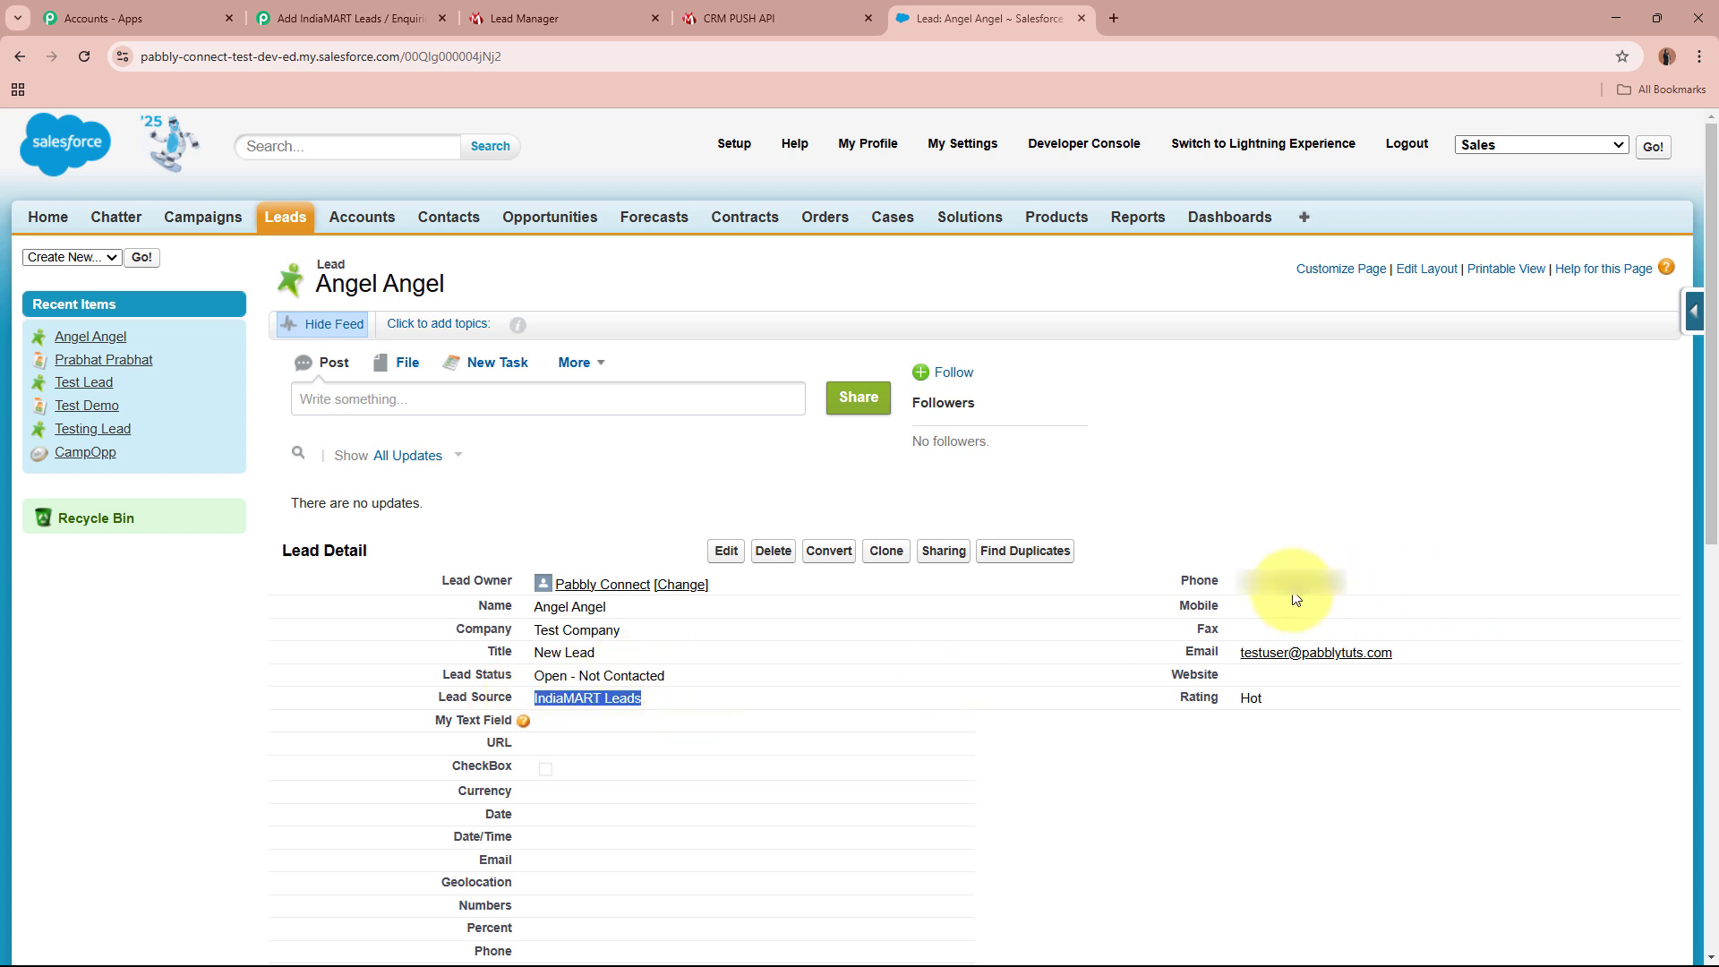
drag(1240, 582, 1356, 581)
drag(1239, 653, 1447, 665)
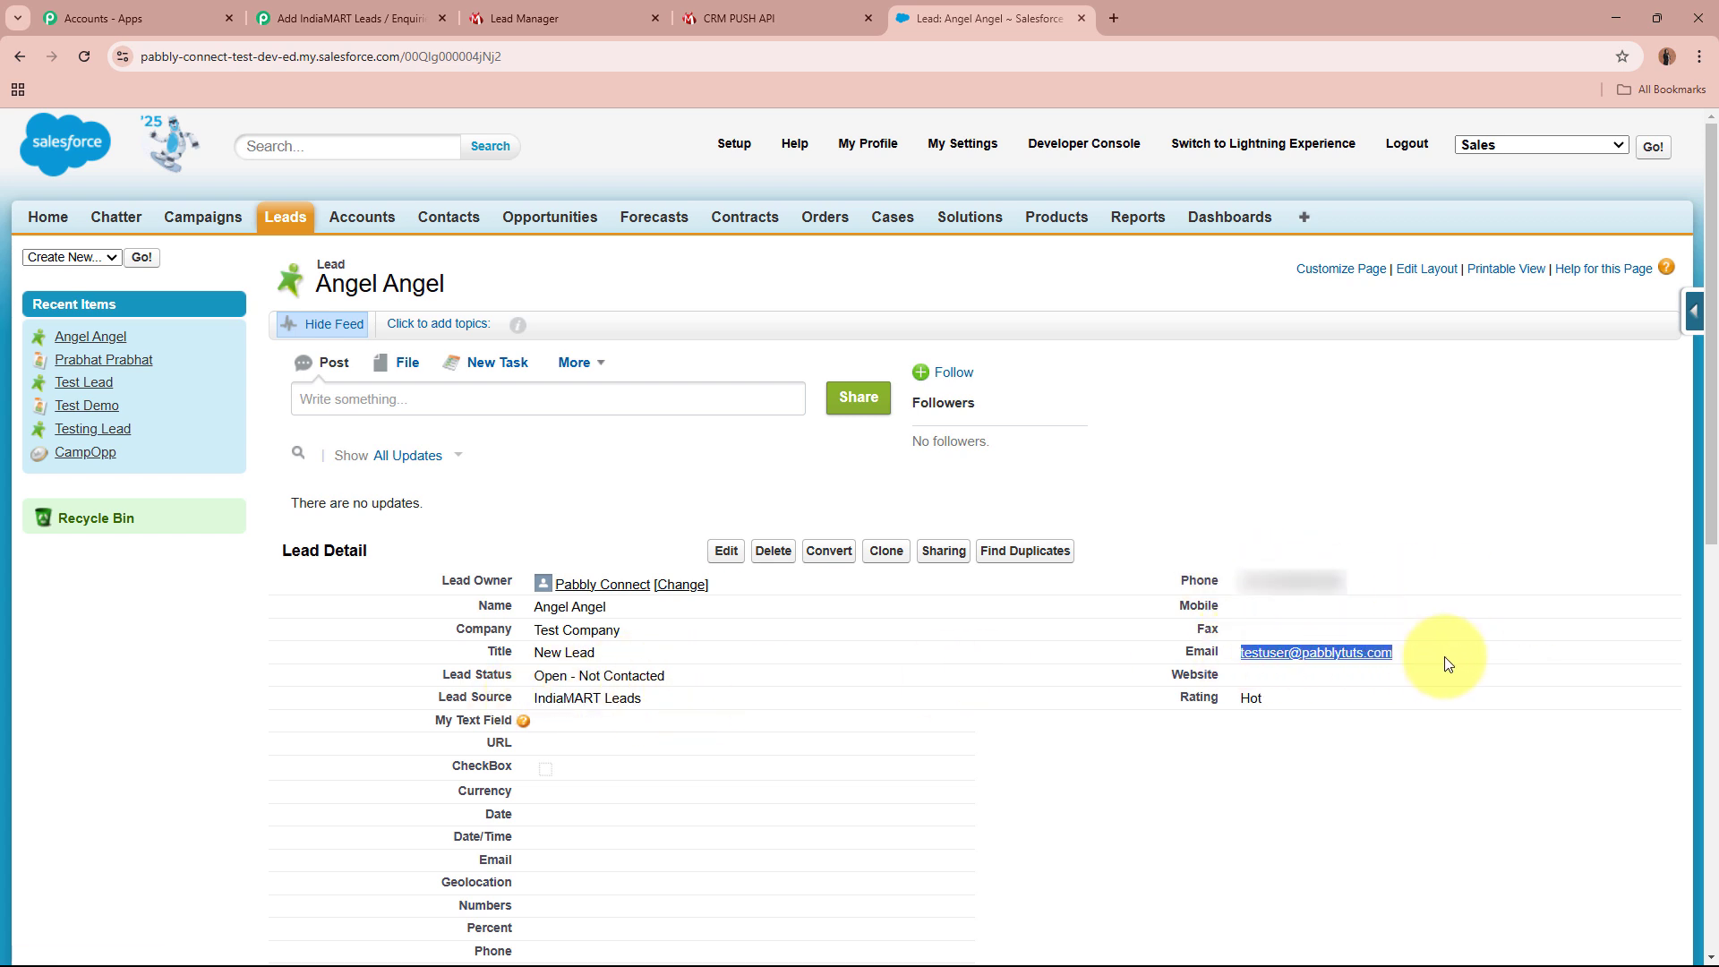
double_click(1250, 697)
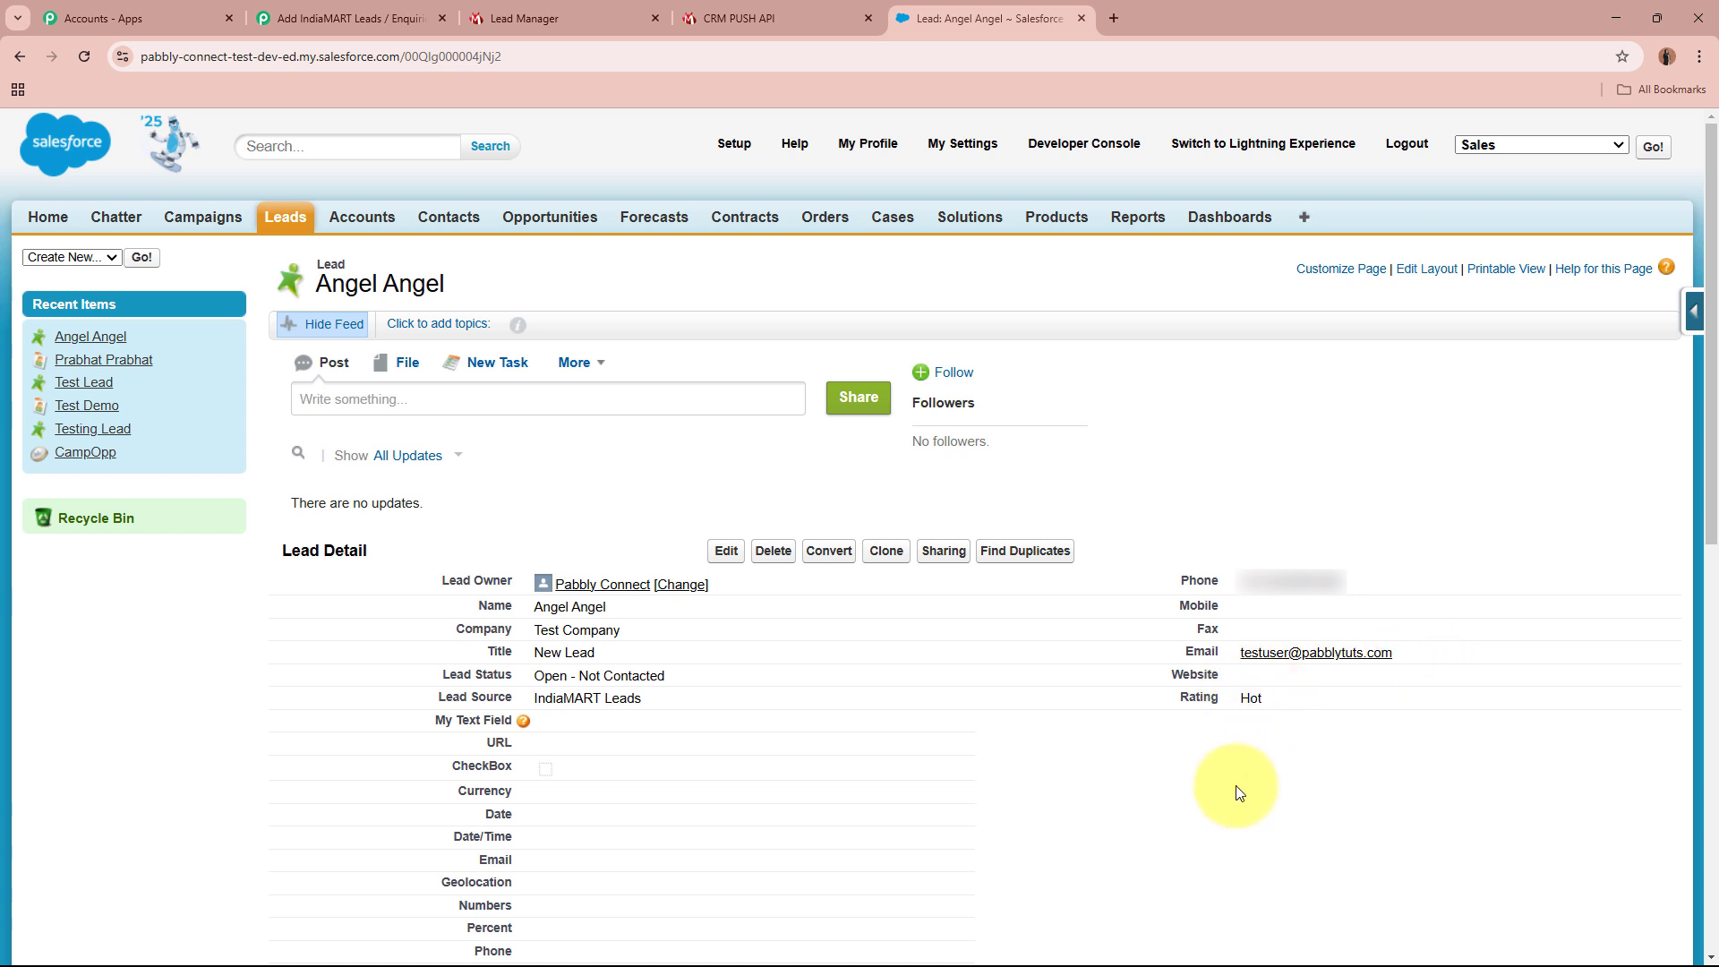
Step: Check the description and address of the new lead record against the IndiaMART enquiry
scroll(1236, 788, down, 8)
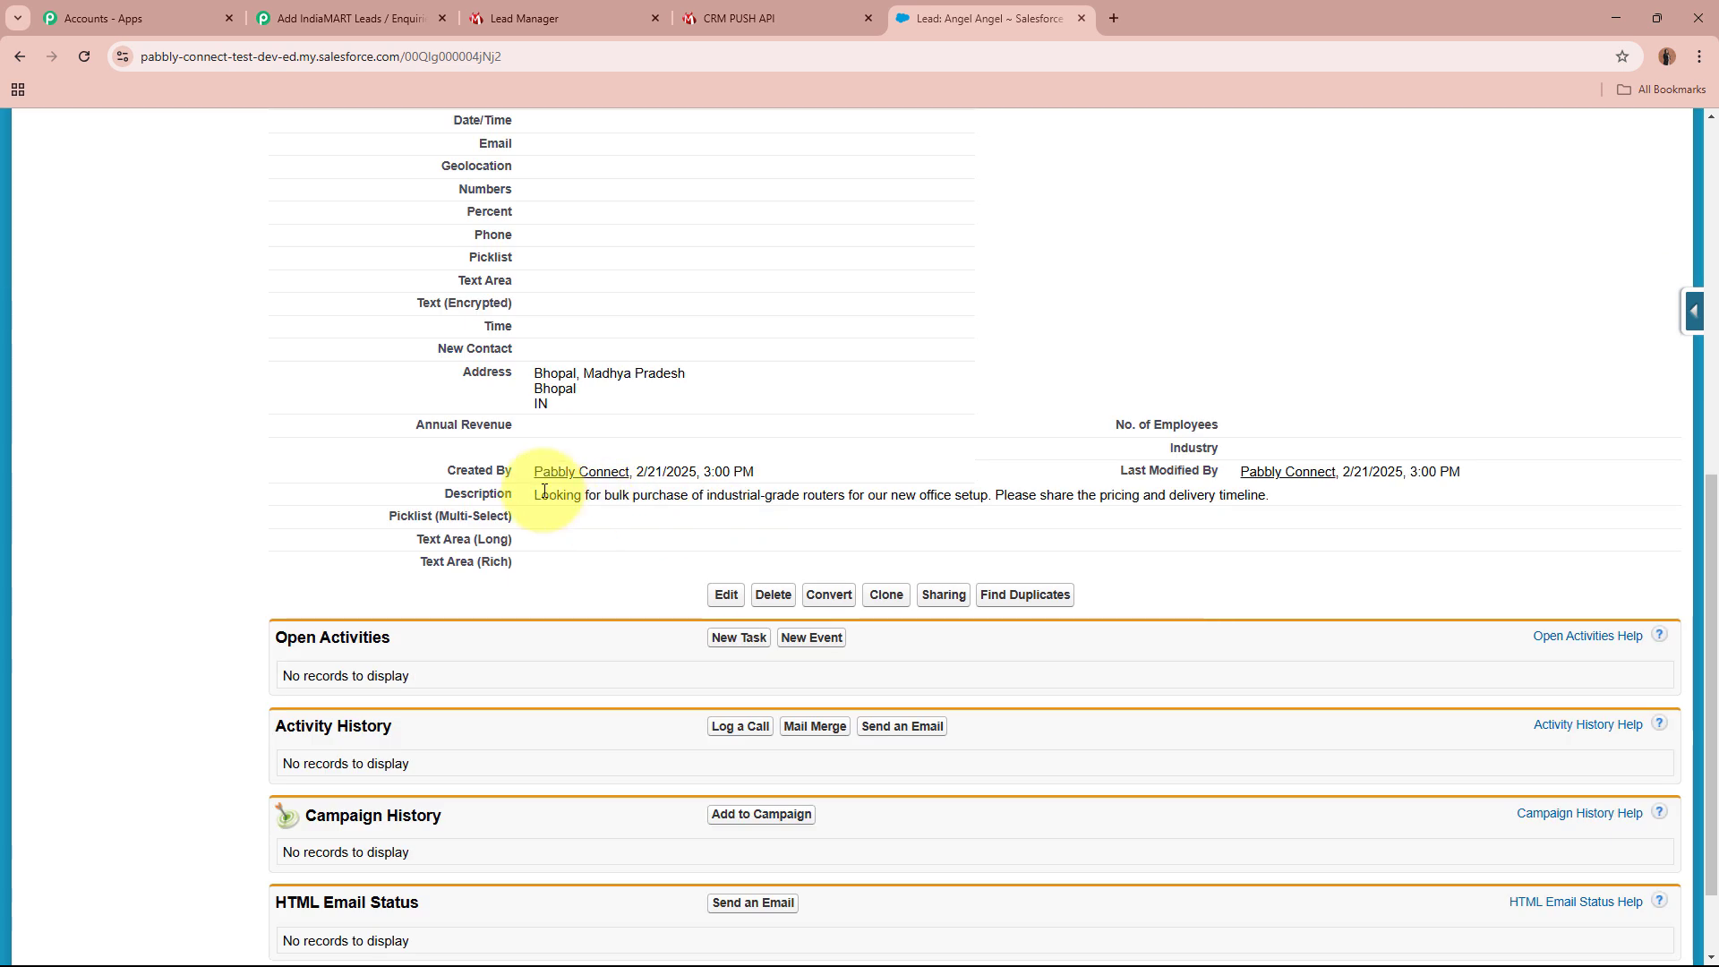
drag(533, 497, 1307, 500)
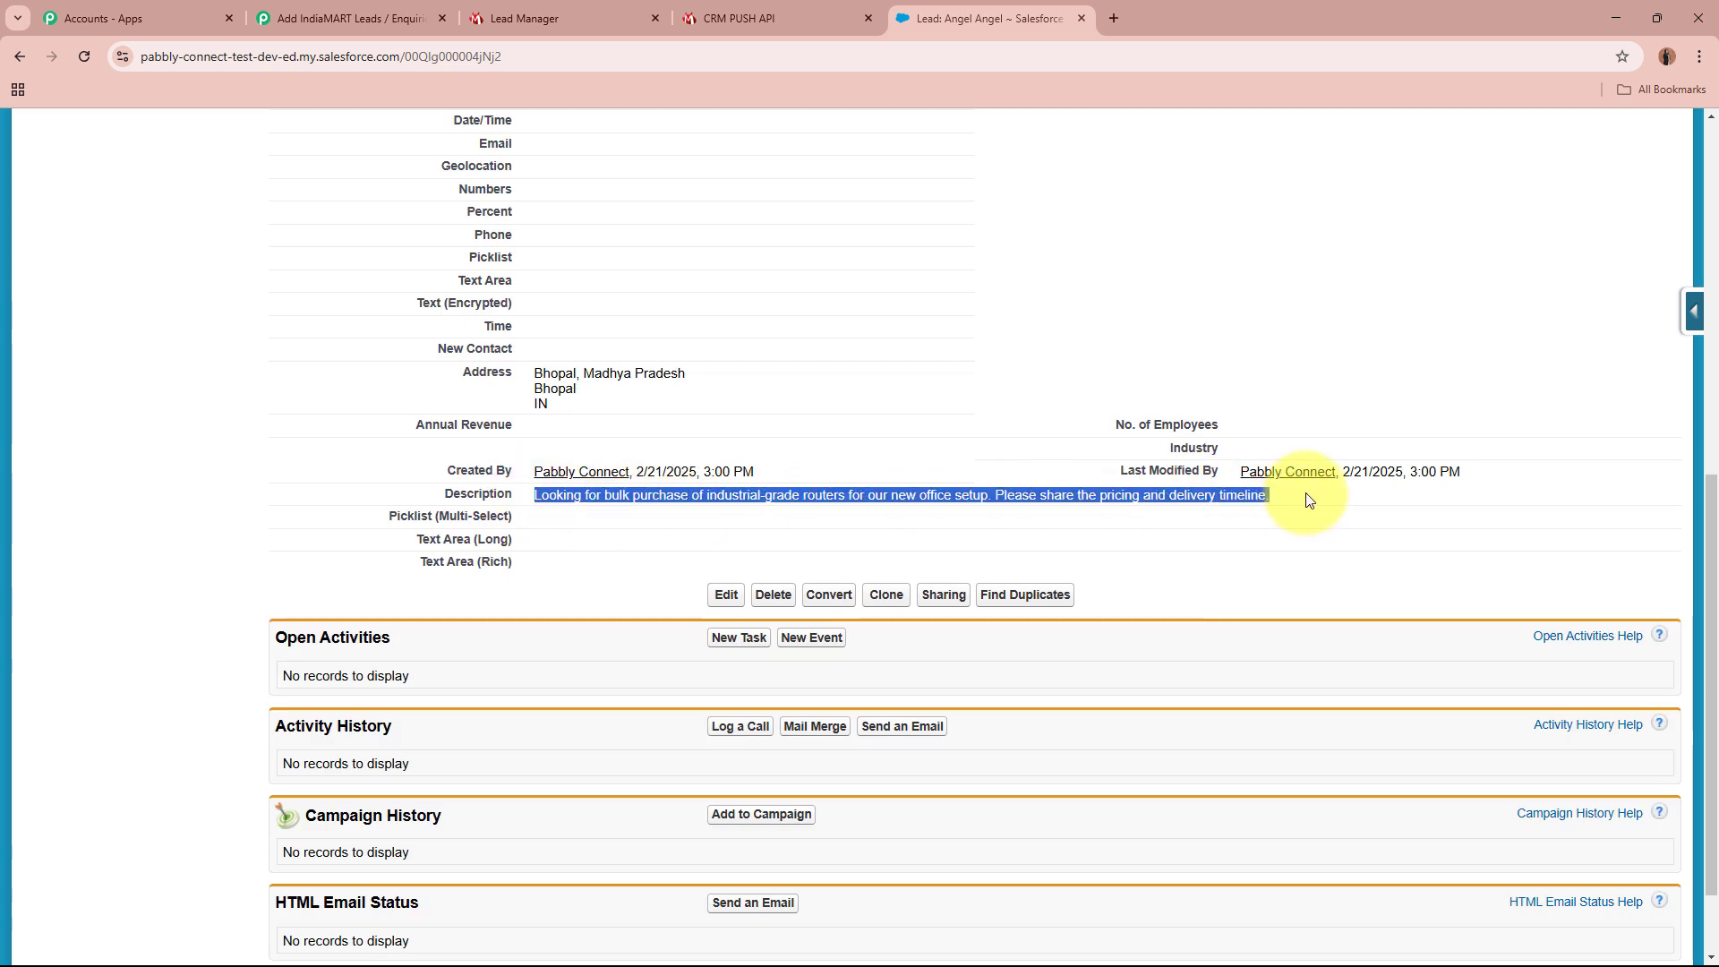
click(1304, 495)
drag(542, 374, 648, 375)
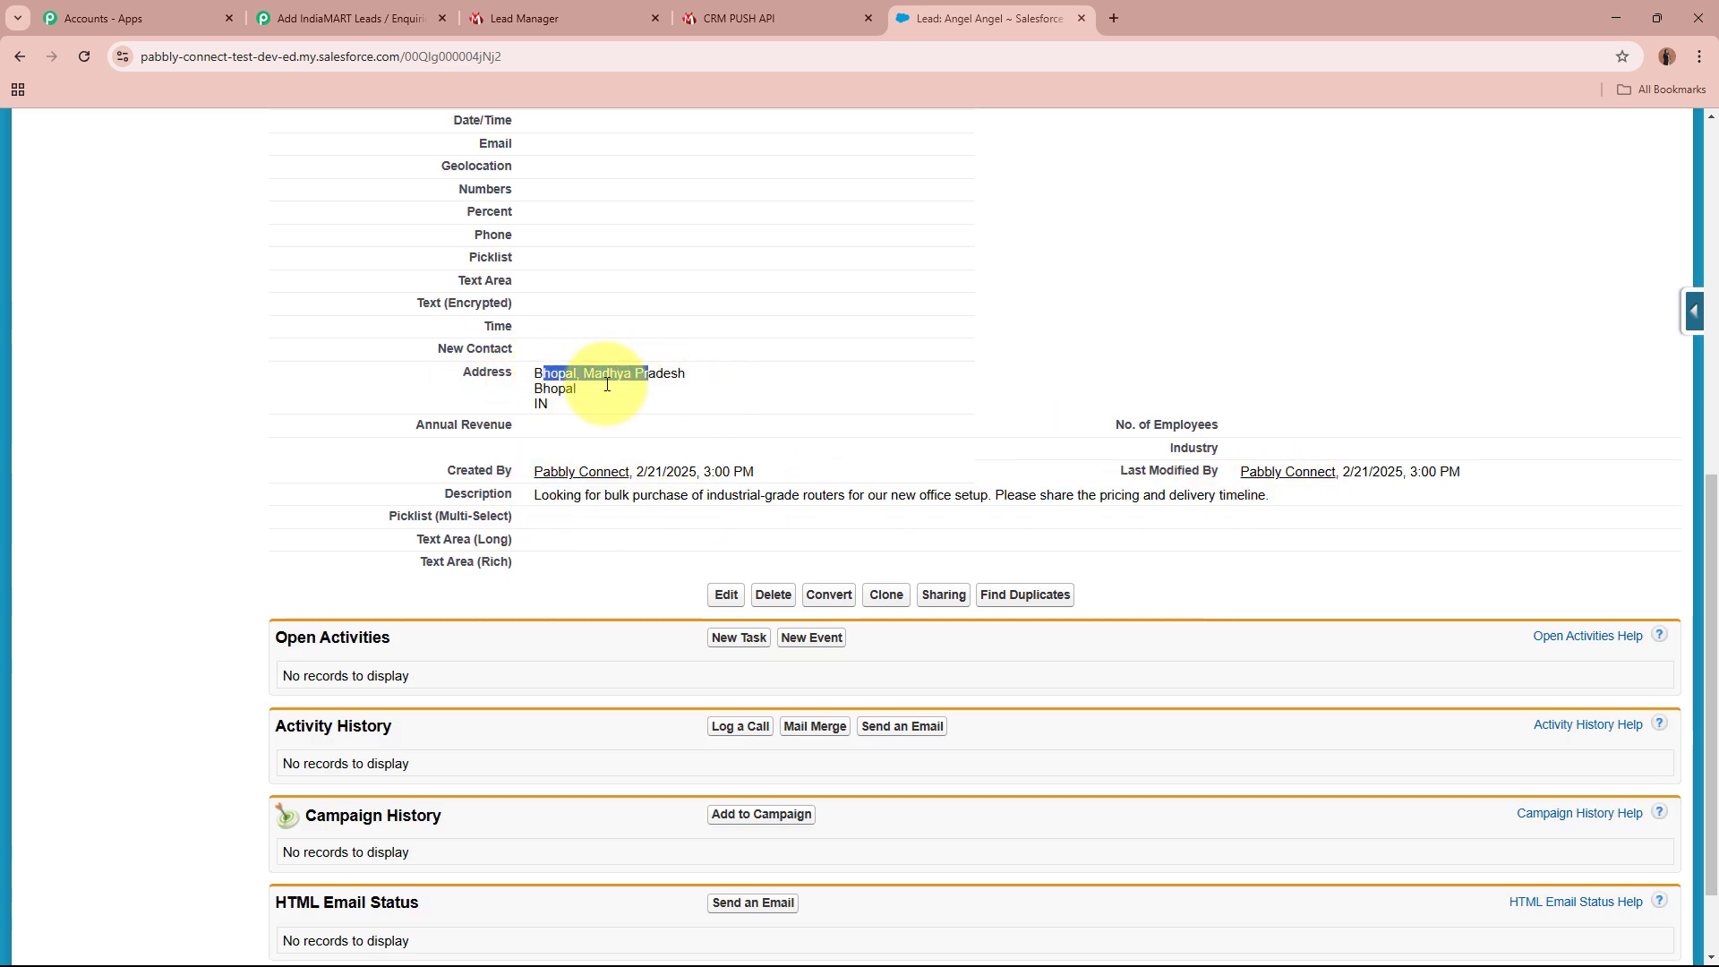
click(543, 391)
click(592, 417)
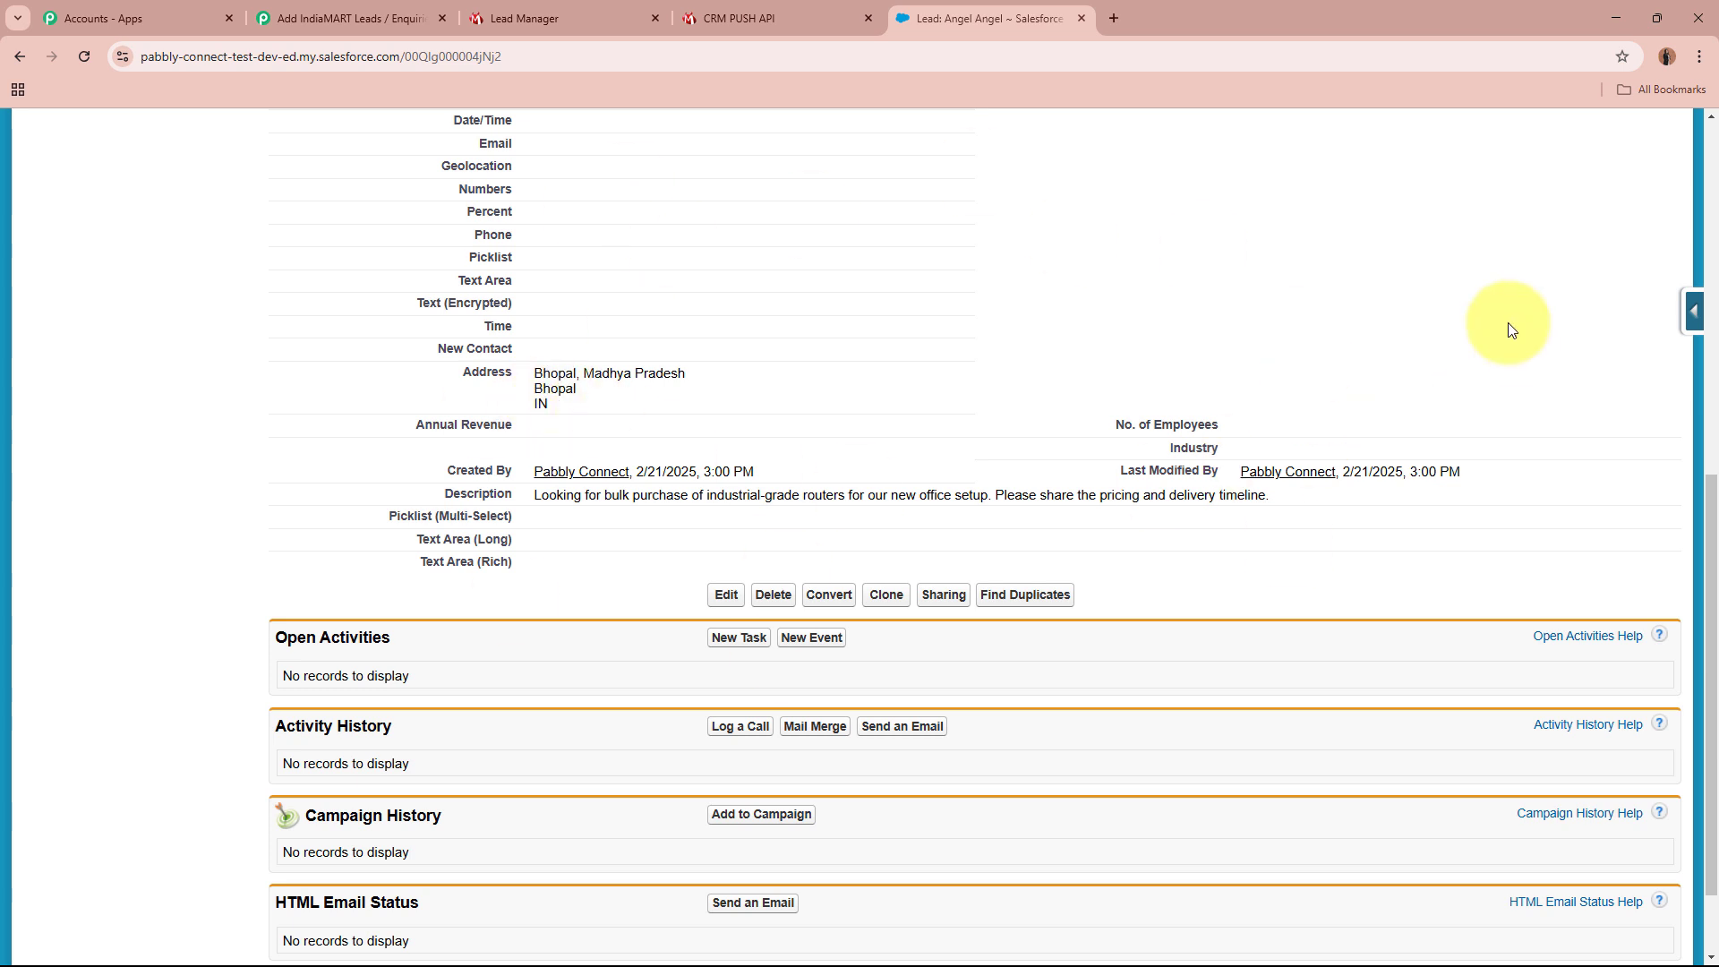
scroll(1508, 323, up, 8)
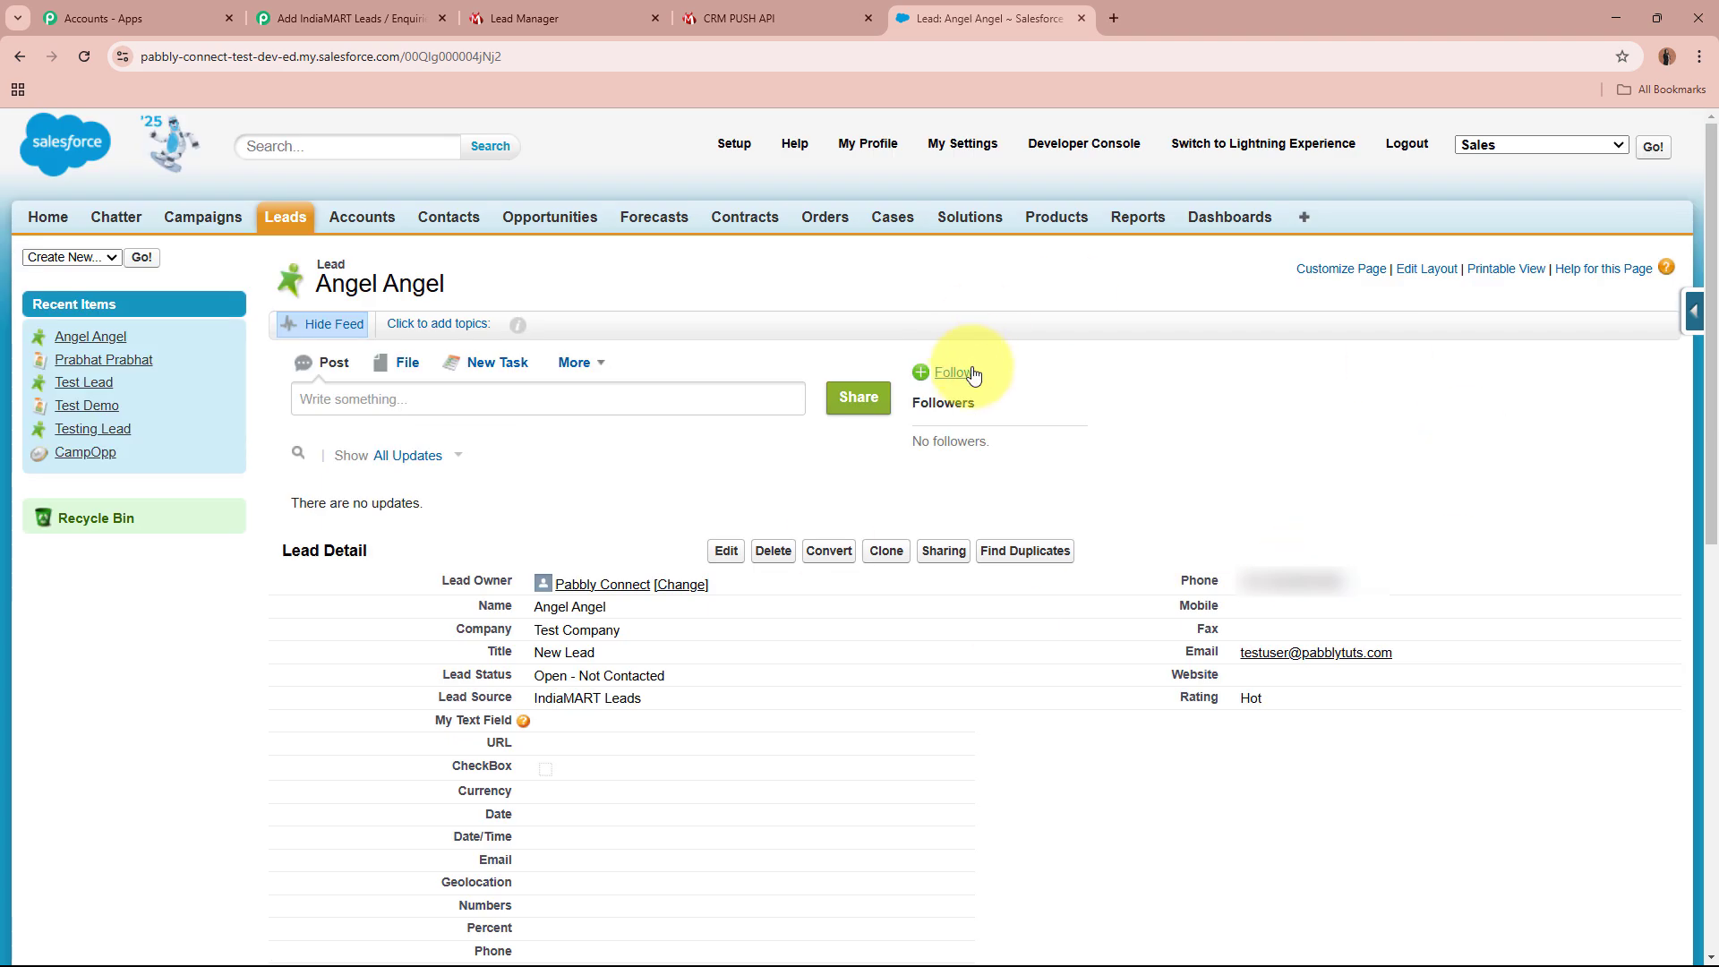
Step: Switch back to the IndiaMART-to-Salesforce workflow in Pabbly Connect
click(586, 18)
click(905, 18)
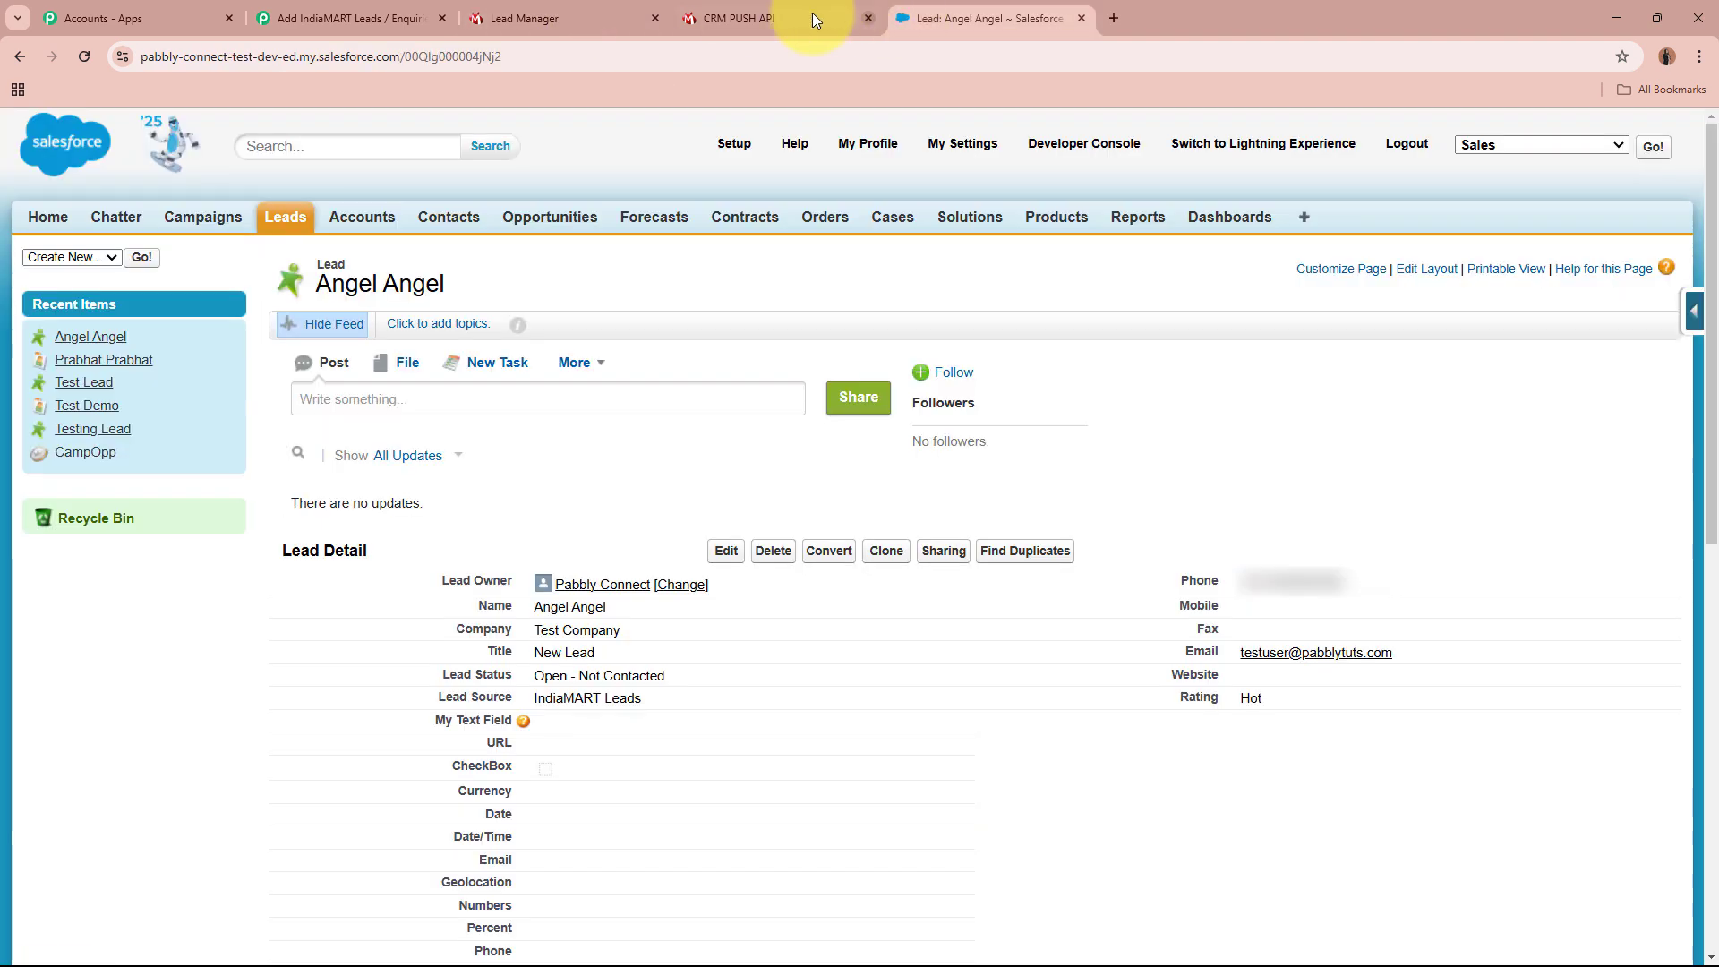
click(327, 16)
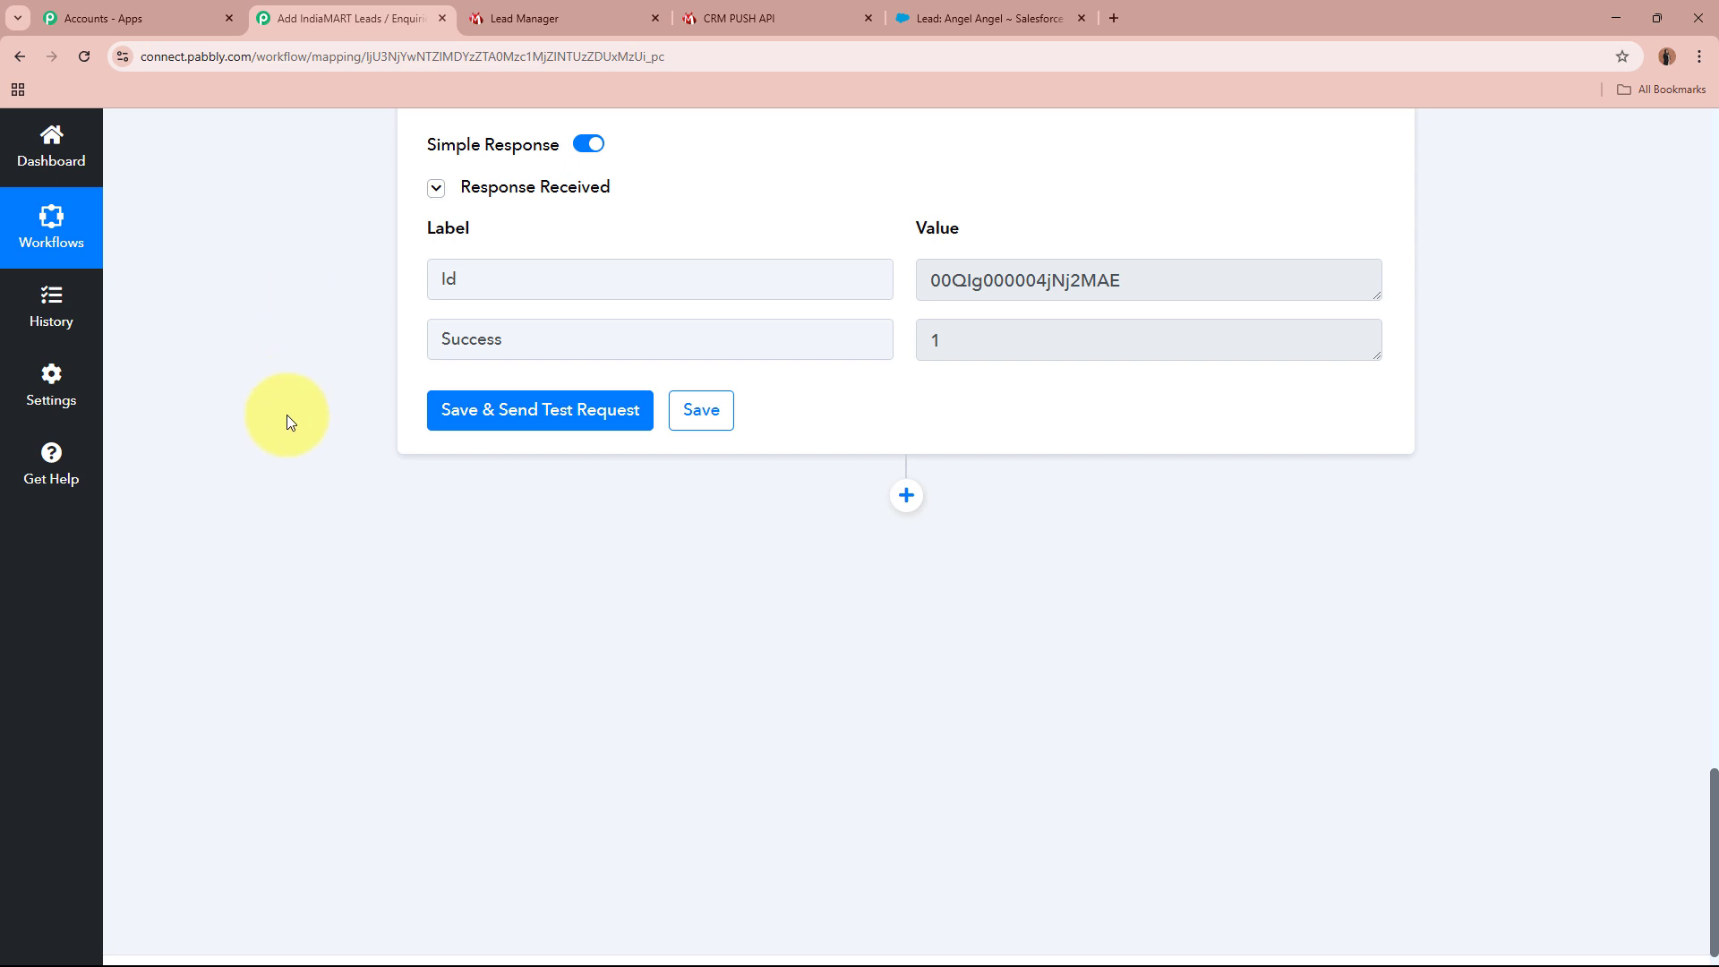